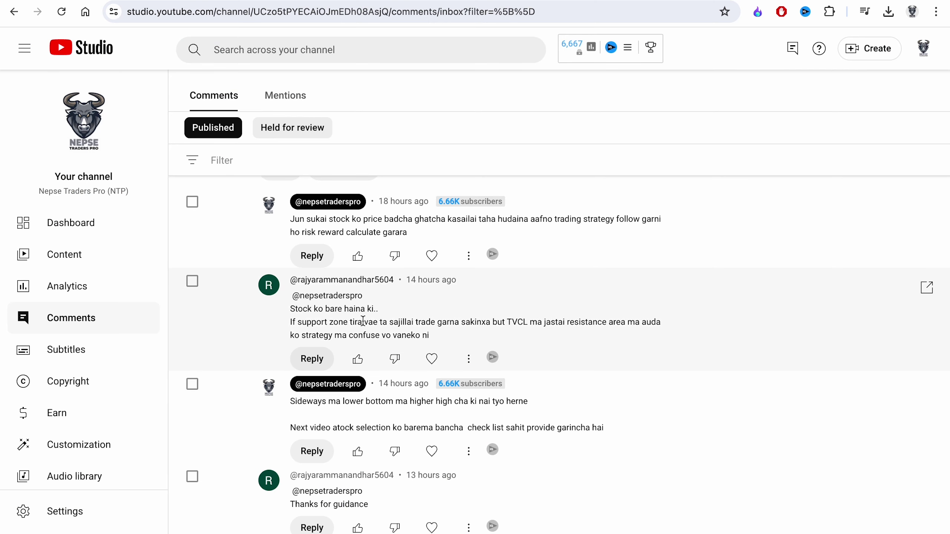
# - Switch to the Check list sheet in Google Sheets and examine TVCL's entries for the 5.5% trigger increase and 50-day MA criteria
pyautogui.click(405, 0)
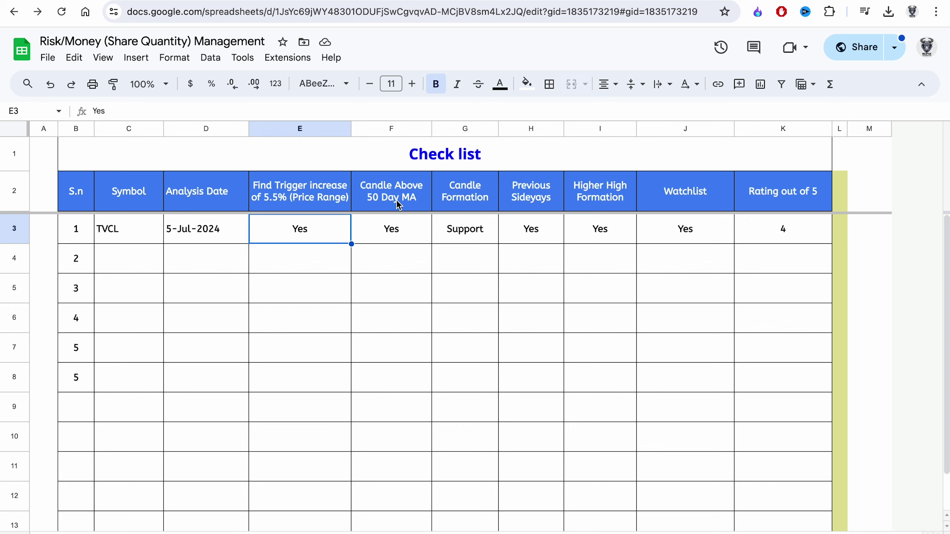
pyautogui.click(418, 164)
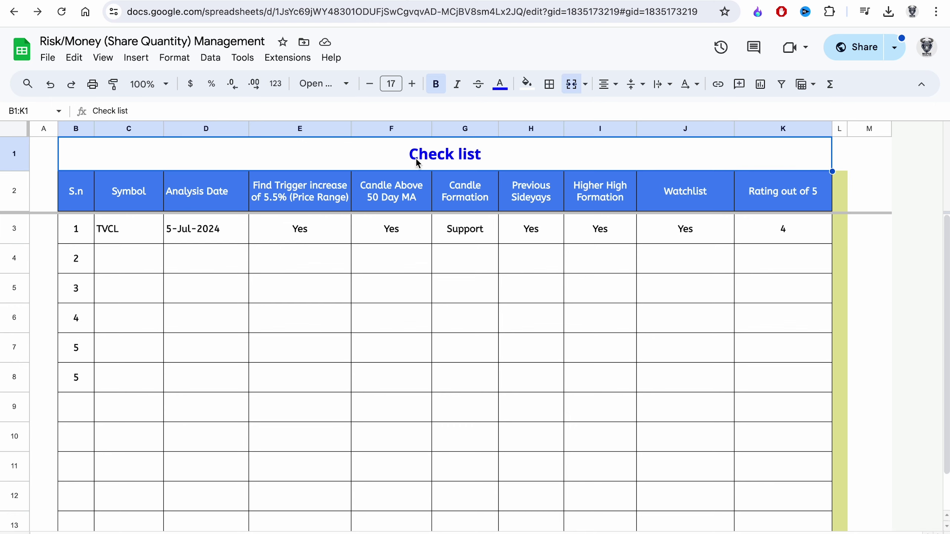
pyautogui.click(400, 231)
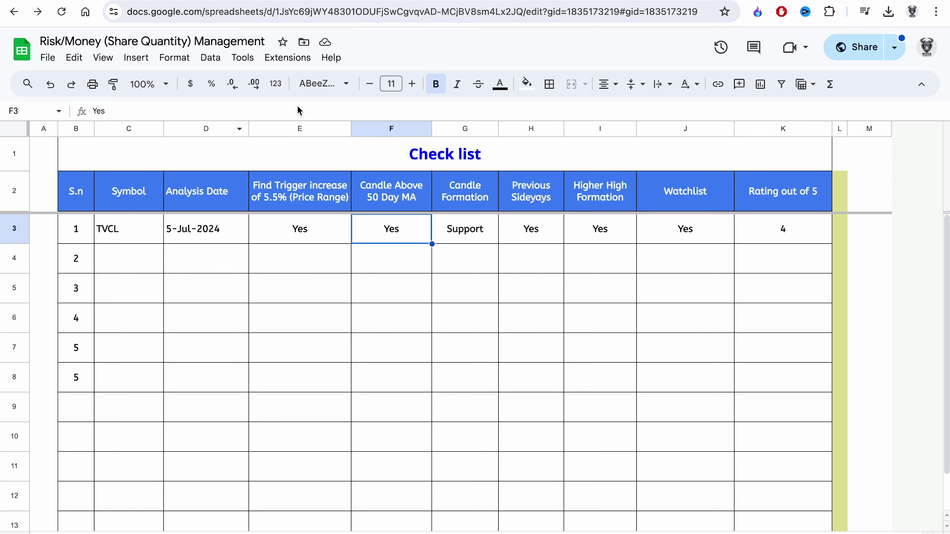
pyautogui.click(418, 272)
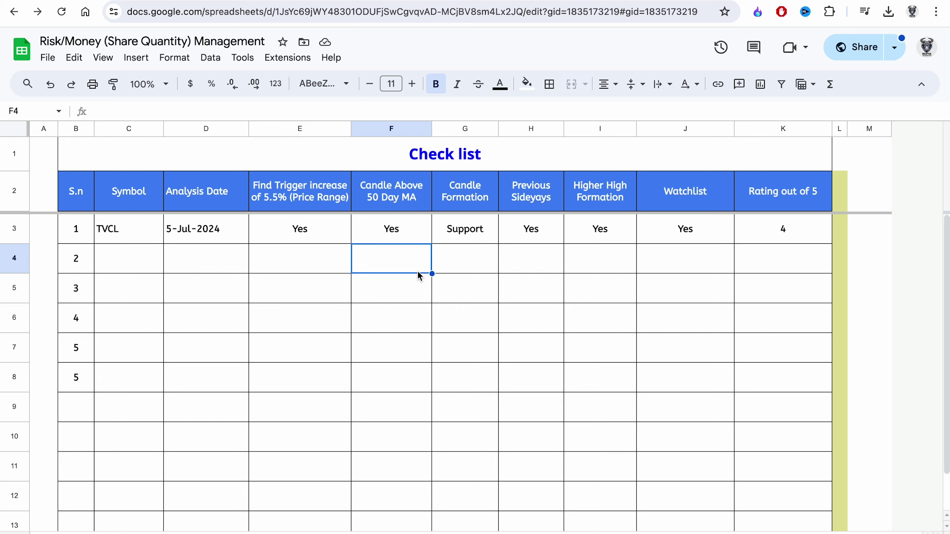
pyautogui.click(244, 204)
pyautogui.click(312, 202)
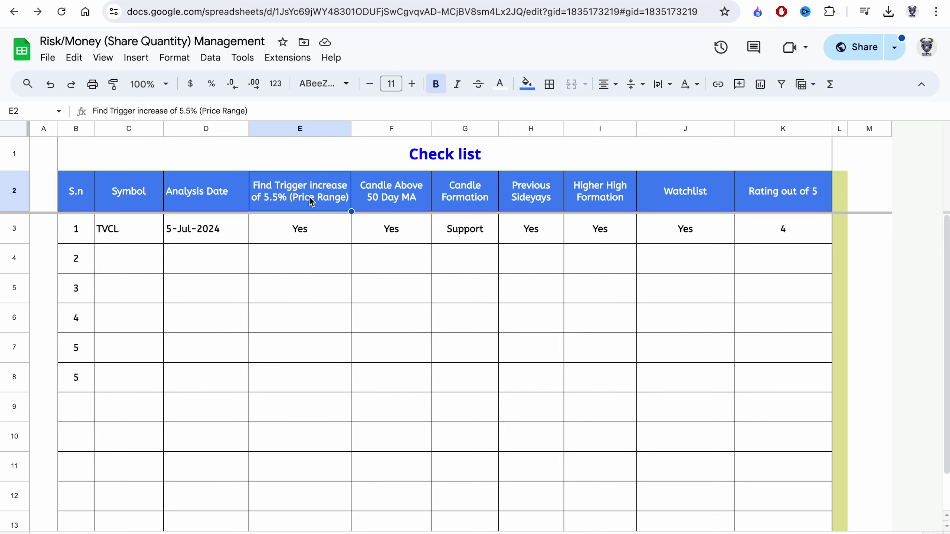
pyautogui.click(304, 229)
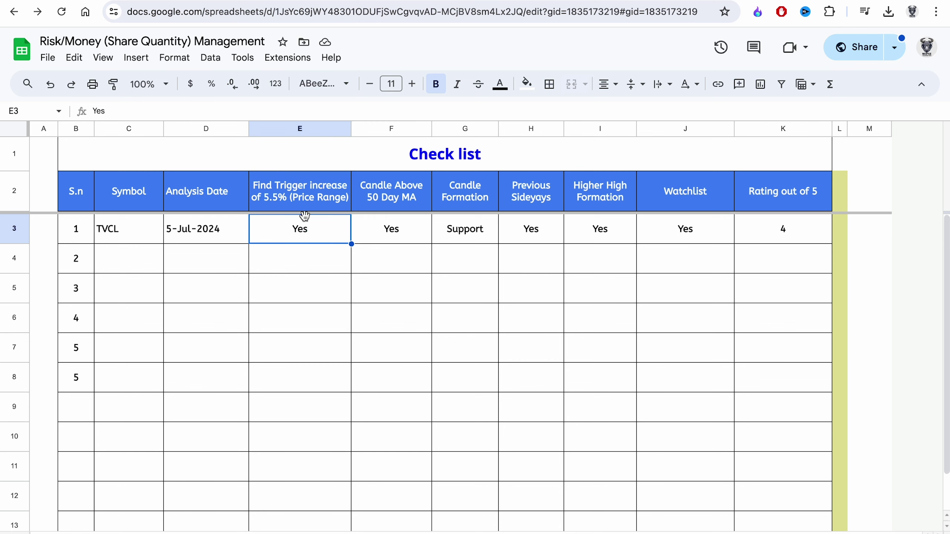
# - Examine the TVCL daily chart on NepseAlpha for the 5.5% trigger increase and return to the checklist
pyautogui.click(283, 1)
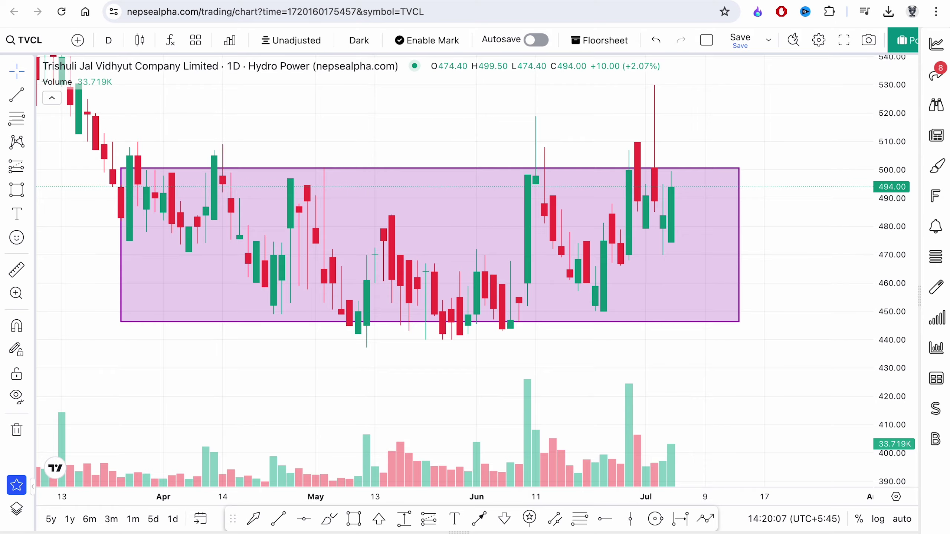
pyautogui.hotkey('ctrl', 'shift', 'Tab')
pyautogui.hotkey('ctrl', 'Tab')
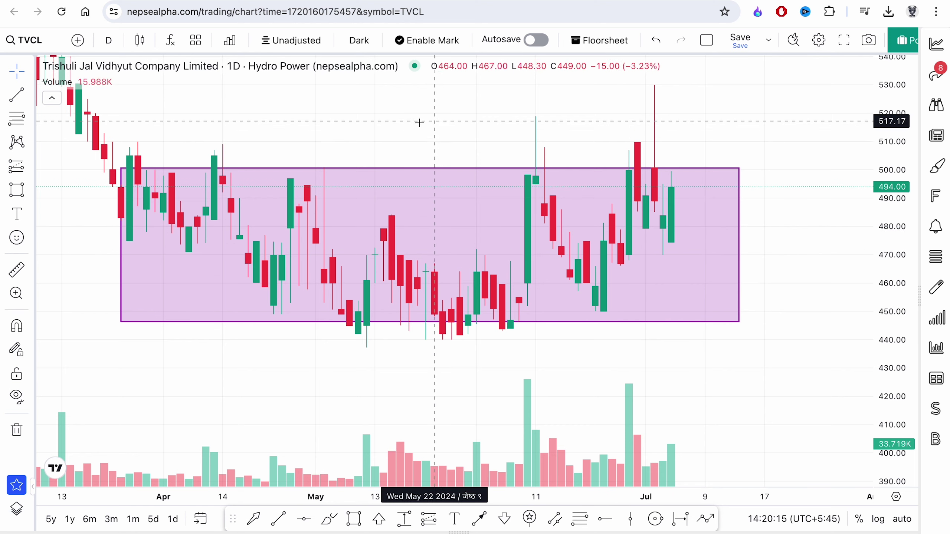
pyautogui.click(354, 3)
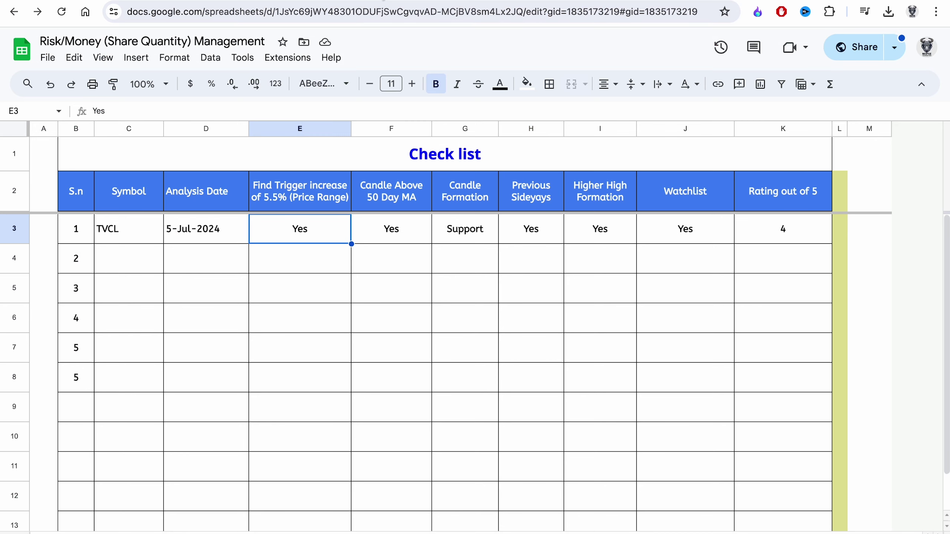
# - Consult the Candle Above 50 Day MA criterion and add a Moving Average indicator to the TVCL chart
pyautogui.click(394, 195)
pyautogui.click(373, 223)
pyautogui.click(257, 1)
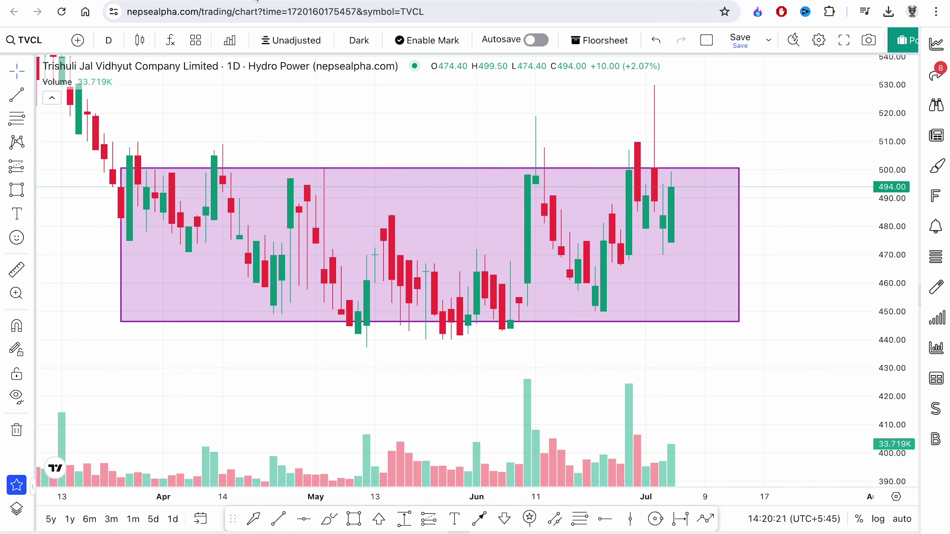
pyautogui.click(178, 38)
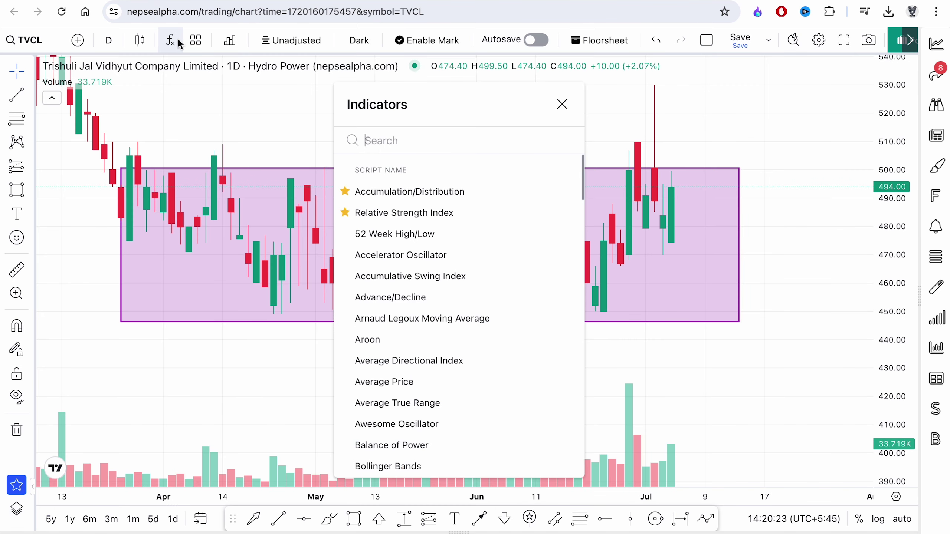
pyautogui.write('ma')
pyautogui.click(395, 196)
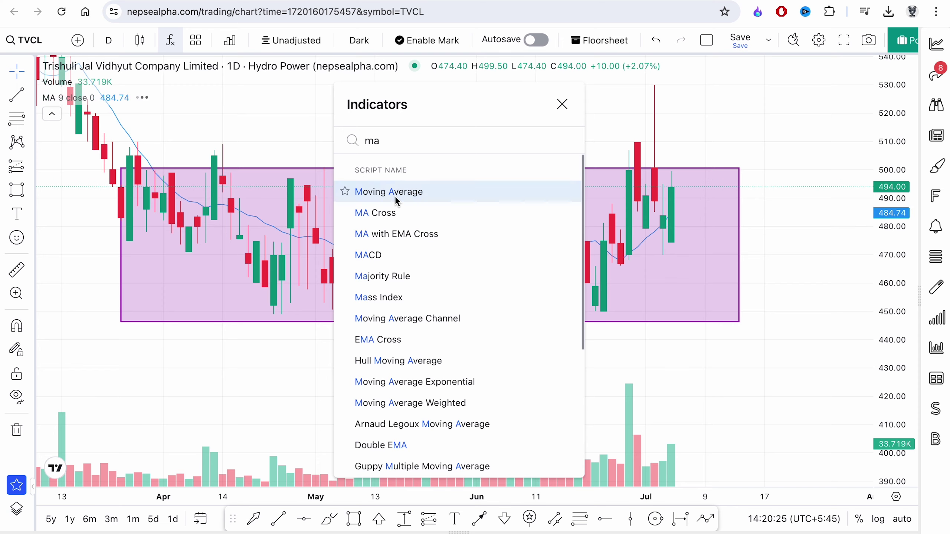
pyautogui.press('Escape')
# - Set the moving average's length to 50
pyautogui.click(125, 98)
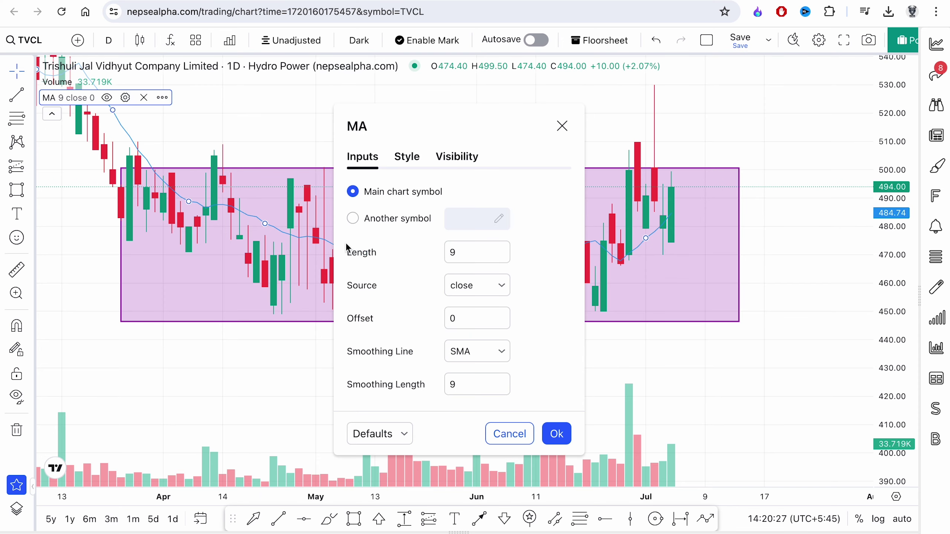
pyautogui.write('50')
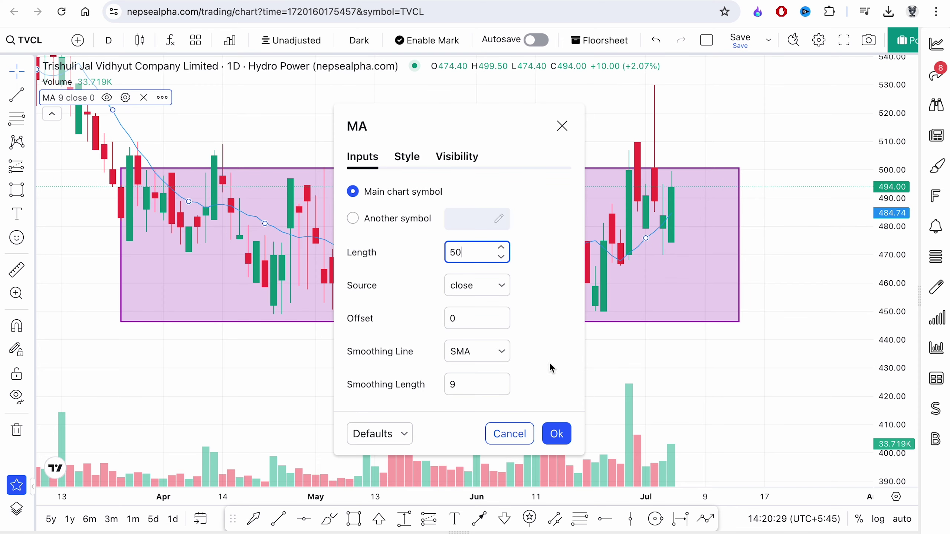
pyautogui.click(556, 434)
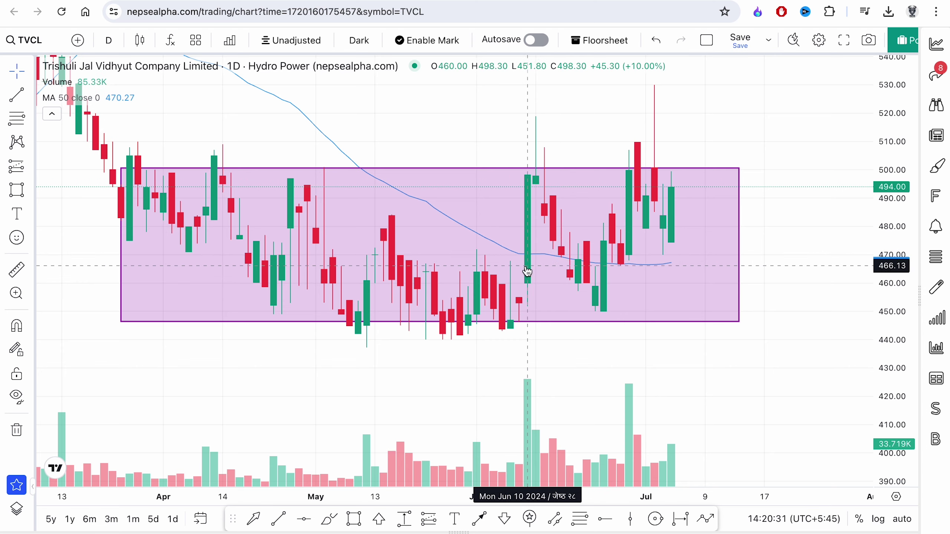
# - Compare the Candle Above 50 Day MA entry with the TVCL candles around the moving average line from February to July
pyautogui.click(381, 1)
pyautogui.click(394, 205)
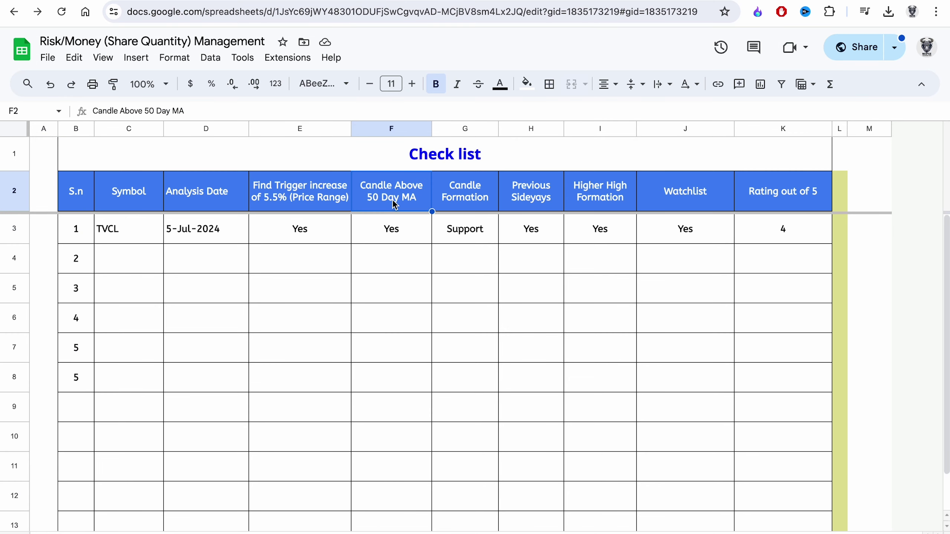
pyautogui.click(398, 232)
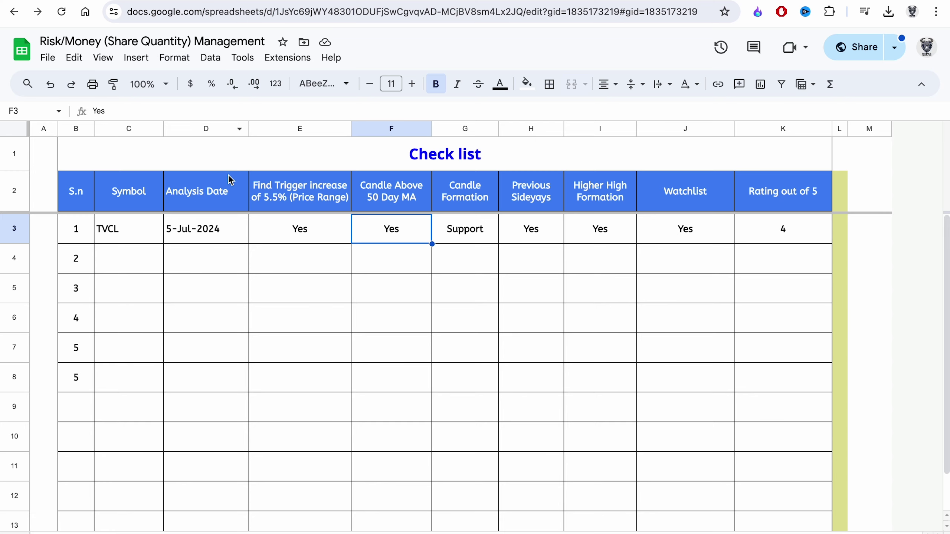
pyautogui.click(239, 1)
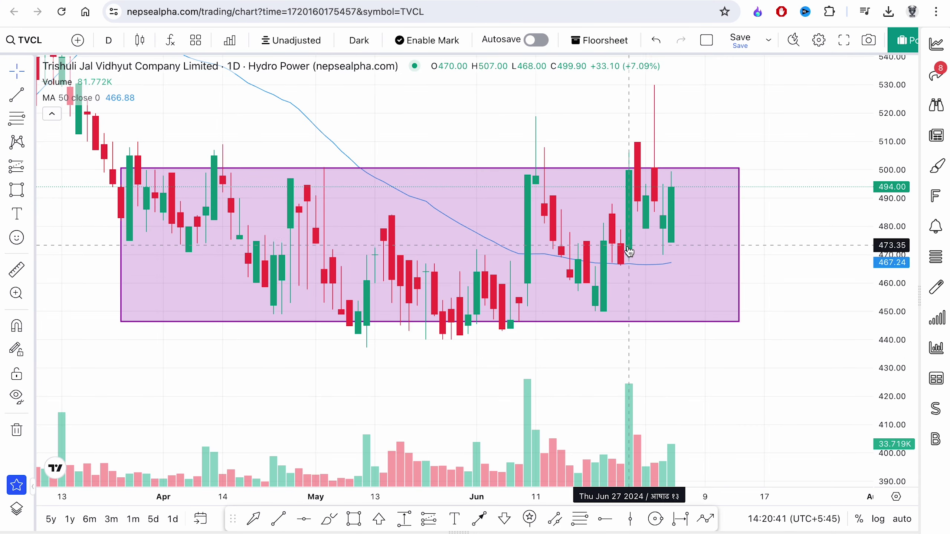
pyautogui.moveTo(379, 371); pyautogui.dragTo(717, 339)
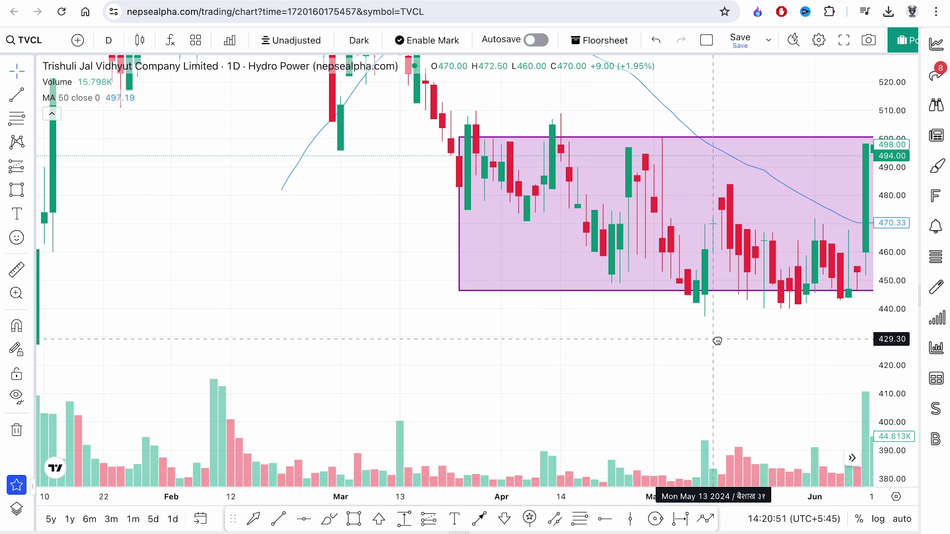
pyautogui.moveTo(716, 340); pyautogui.dragTo(682, 396)
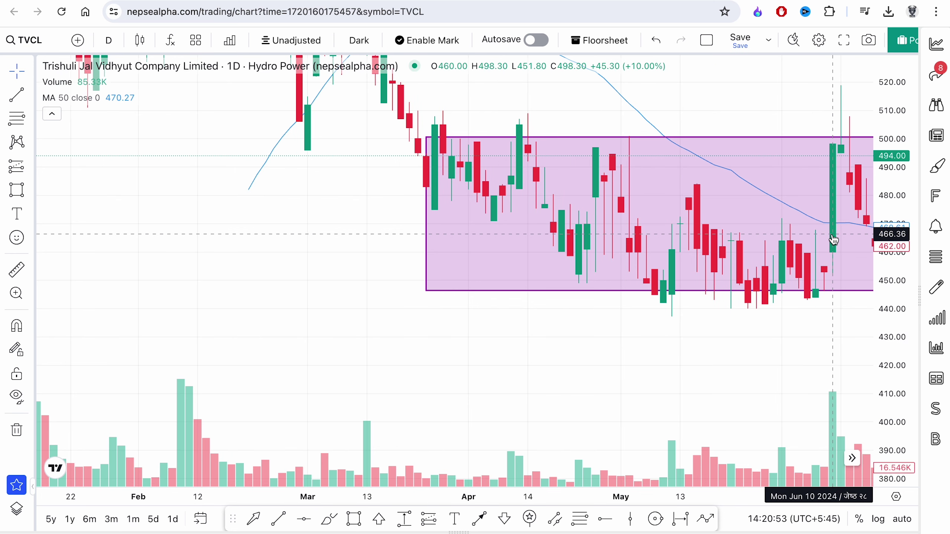
pyautogui.moveTo(747, 305); pyautogui.dragTo(449, 365)
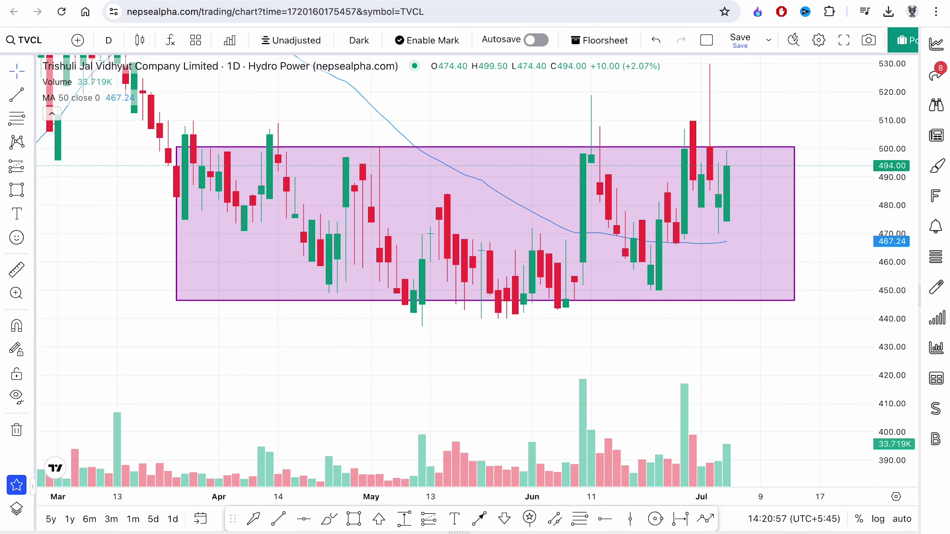
# - Review TVCL's Candle Above 50 Day MA and Candle Formation entries in the checklist
pyautogui.click(388, 1)
pyautogui.click(392, 191)
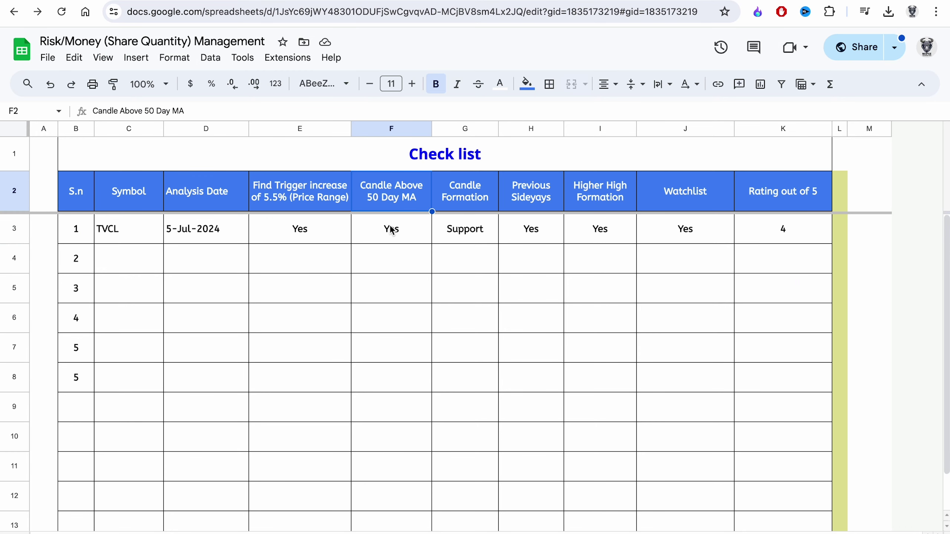
pyautogui.click(391, 229)
pyautogui.click(464, 202)
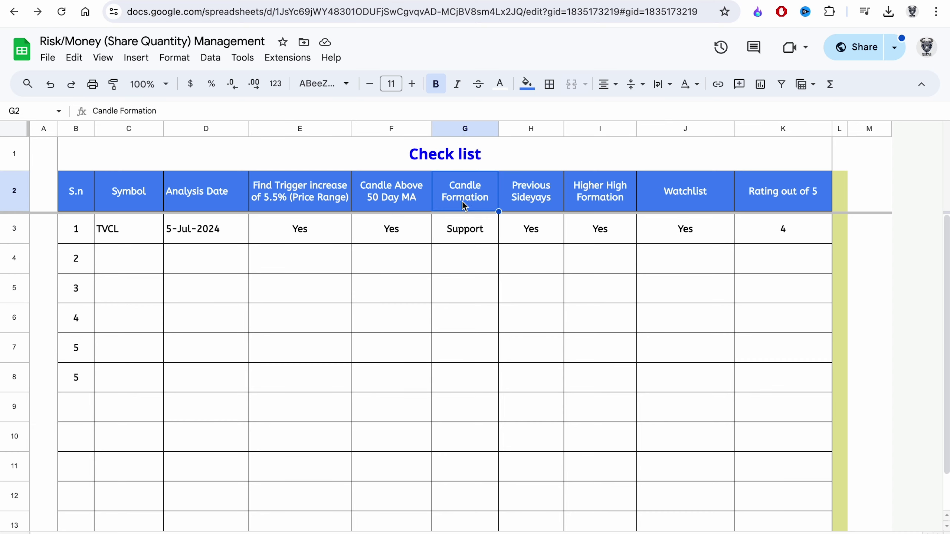
pyautogui.click(460, 233)
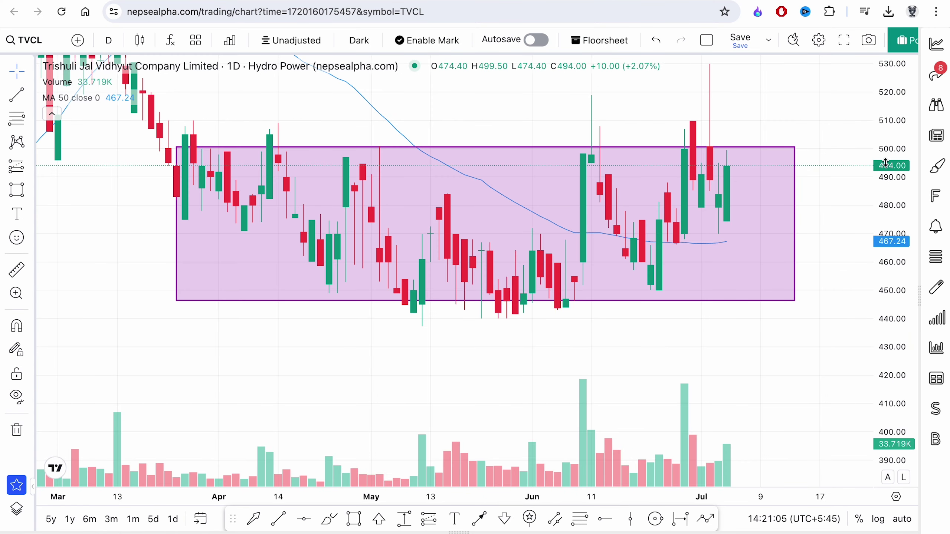
# - On the TVCL chart, draw a rising support trend line from about 440.92 on Jun 5 to about 500.76 on Jul 18, 2024
pyautogui.moveTo(899, 132); pyautogui.dragTo(899, 149)
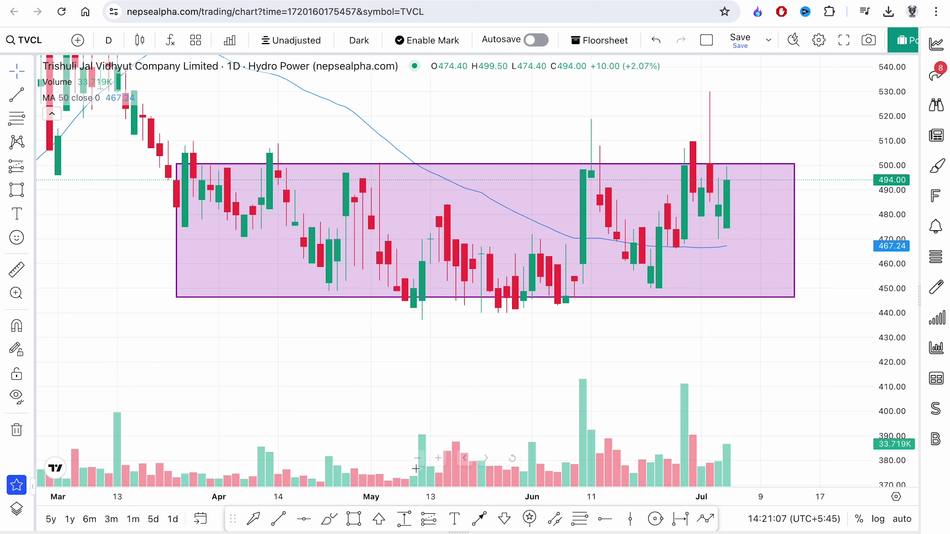
pyautogui.click(279, 519)
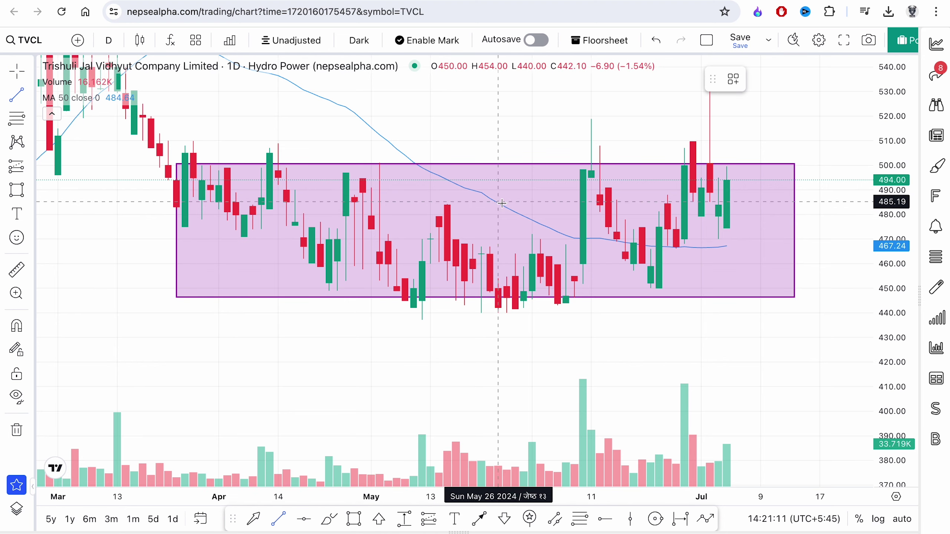
pyautogui.click(557, 310)
pyautogui.click(828, 164)
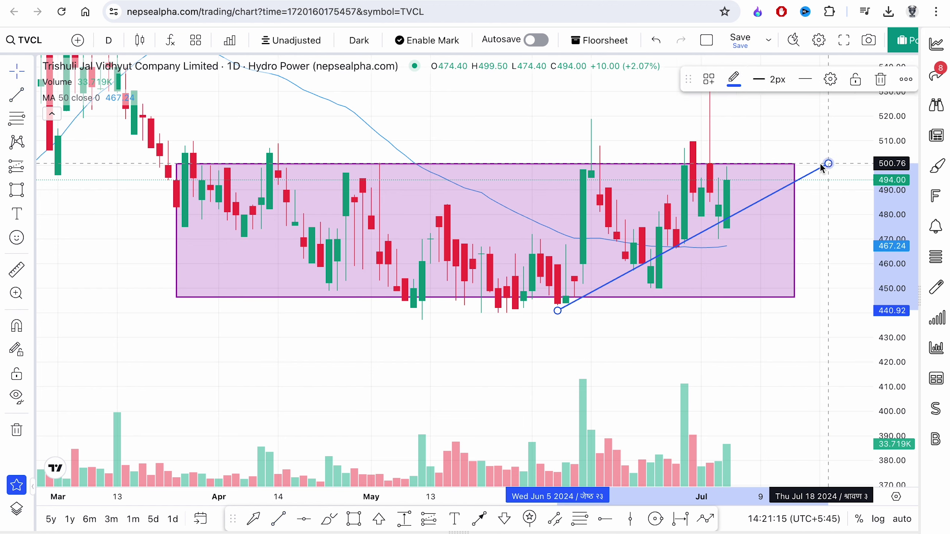
pyautogui.click(767, 133)
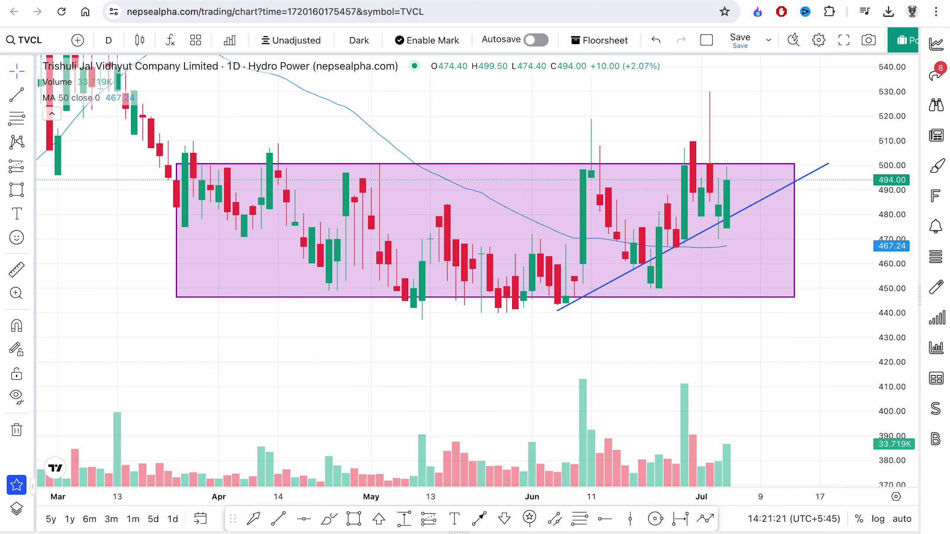
# - Compare TVCL's Previous Sideways entry in the checklist with the shaded consolidation zone on the chart
pyautogui.hotkey('ctrl', 'Tab')
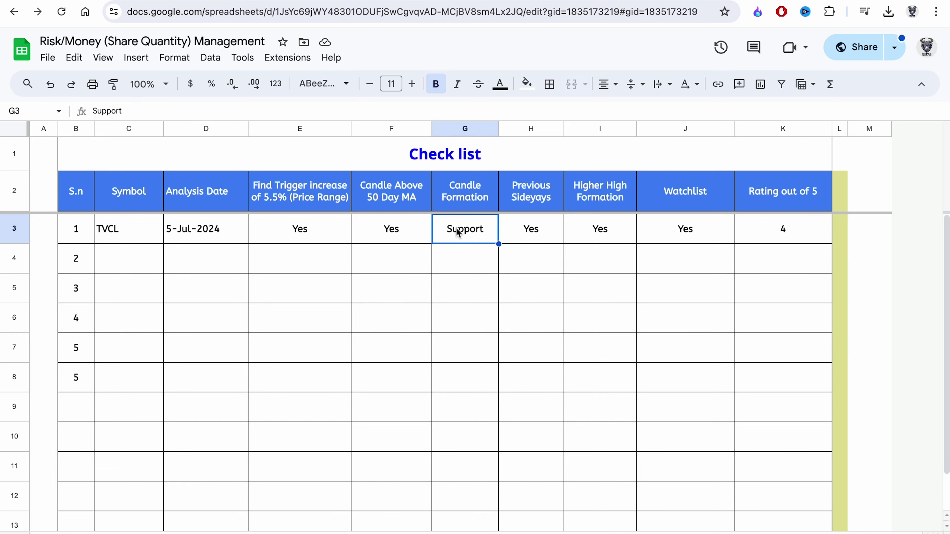
pyautogui.click(535, 198)
pyautogui.click(533, 236)
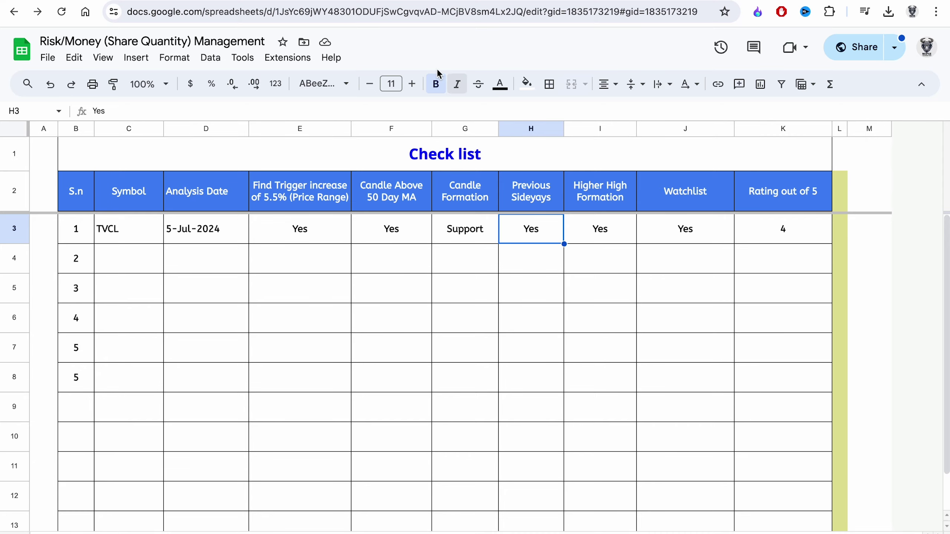
pyautogui.hotkey('ctrl', 'shift', 'Tab')
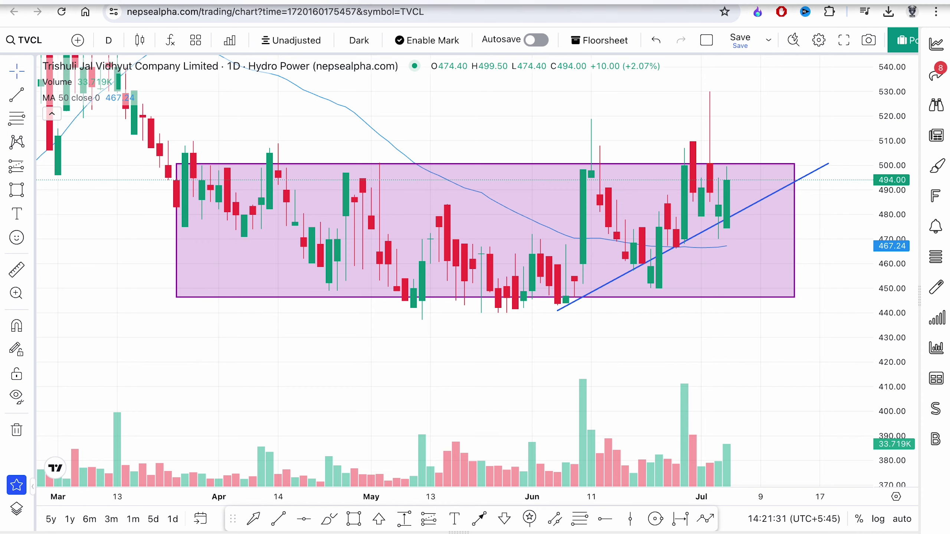
pyautogui.click(370, 2)
pyautogui.click(314, 112)
pyautogui.click(391, 2)
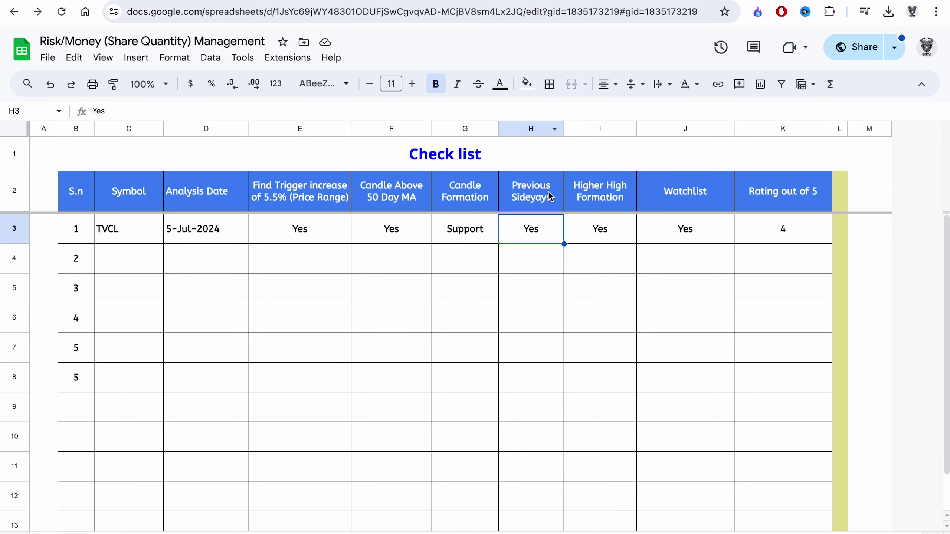
# - Compare TVCL's Higher High Formation entry in the checklist with the chart's recent candles along the trend line
pyautogui.click(590, 209)
pyautogui.click(609, 233)
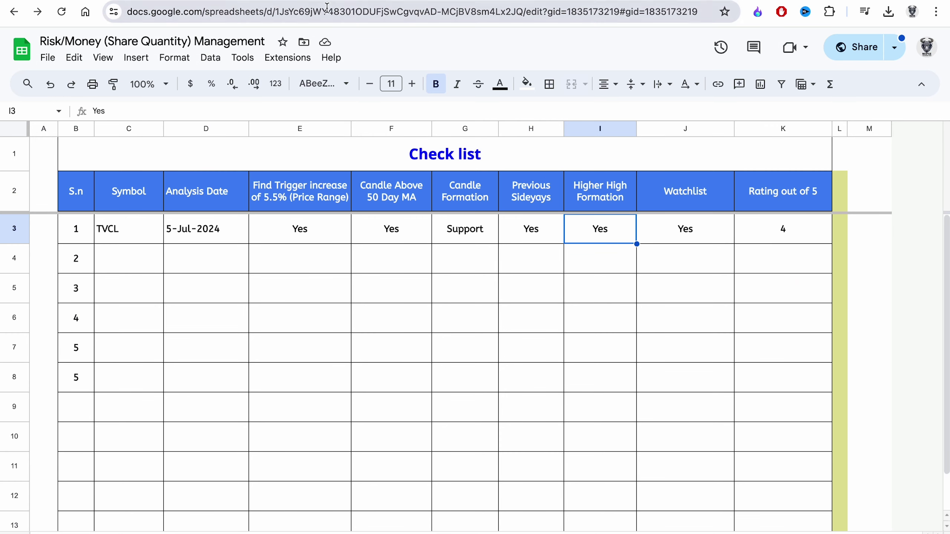
pyautogui.hotkey('ctrl', 'Tab')
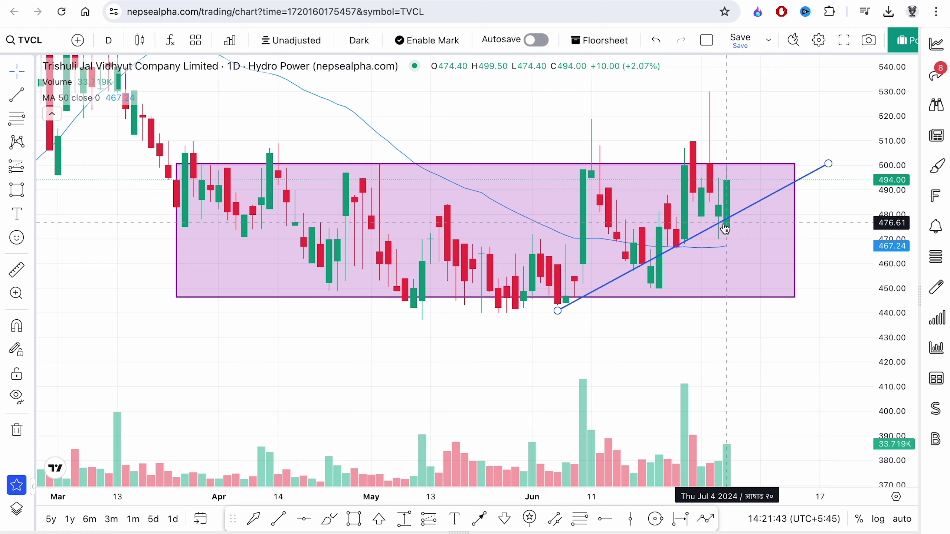
pyautogui.click(441, 2)
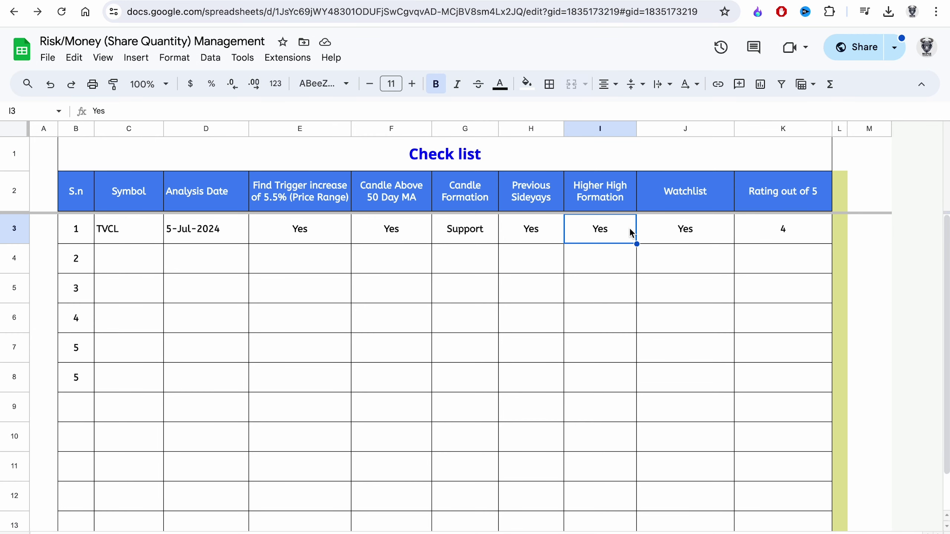
# - On the TVCL chart, draw a Fib Retracement from about 470.17 on Jun 27 to about 499.95 on Jul 24, 2024
pyautogui.click(679, 234)
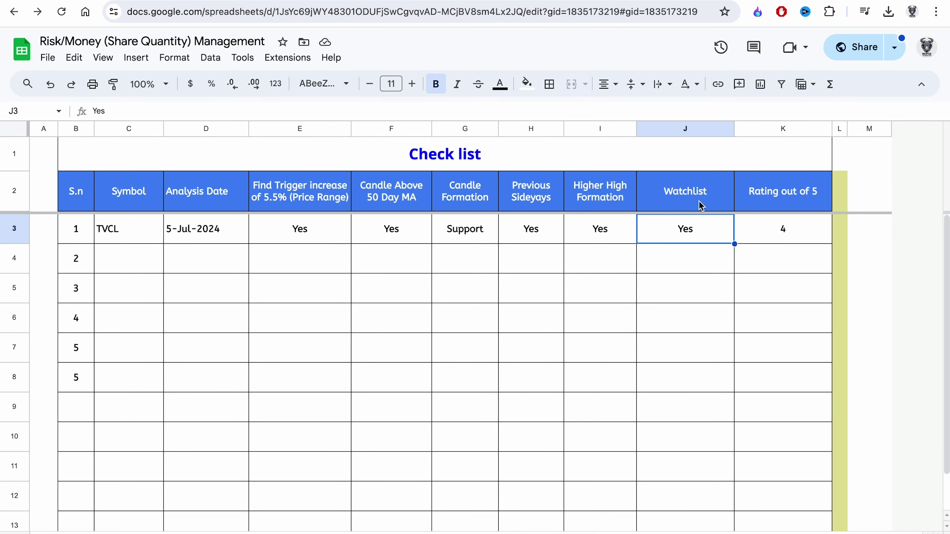
pyautogui.click(293, 1)
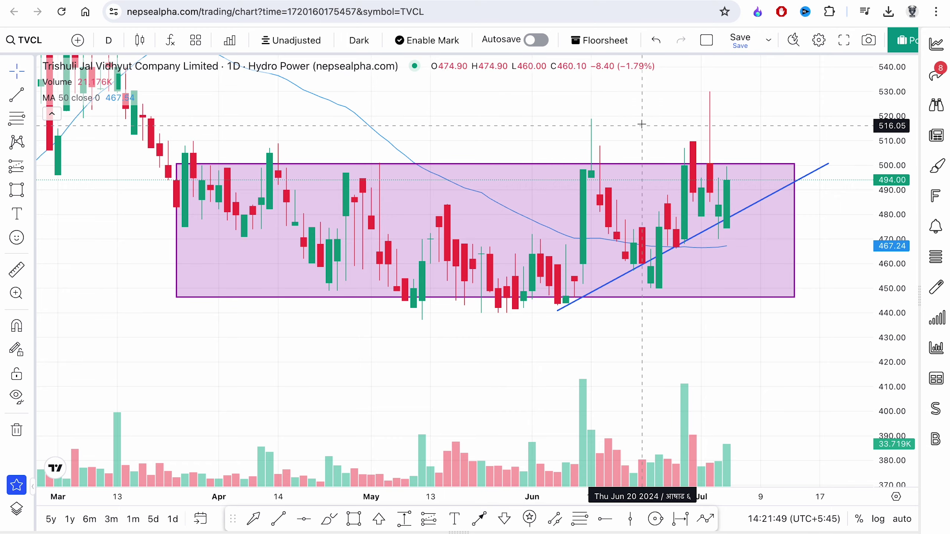
pyautogui.moveTo(645, 101); pyautogui.dragTo(546, 127)
pyautogui.click(583, 520)
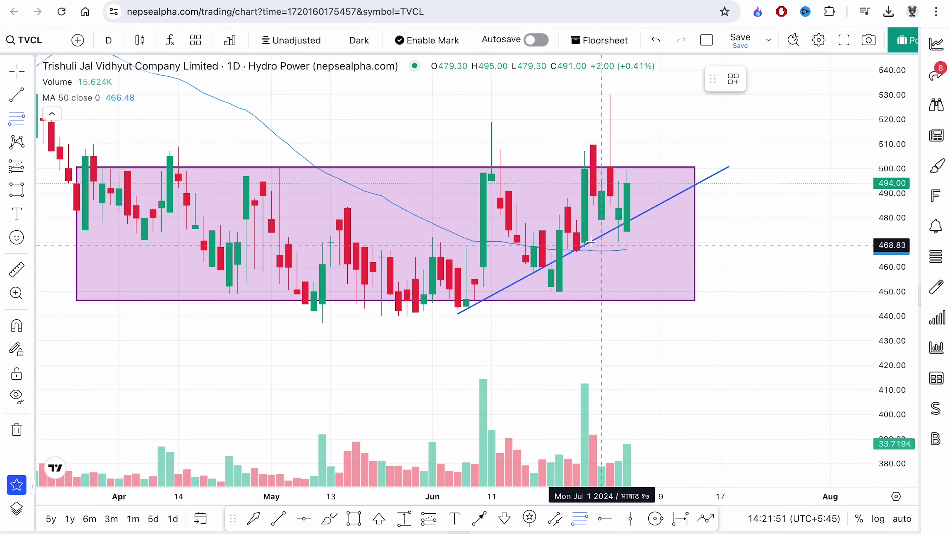
pyautogui.click(584, 241)
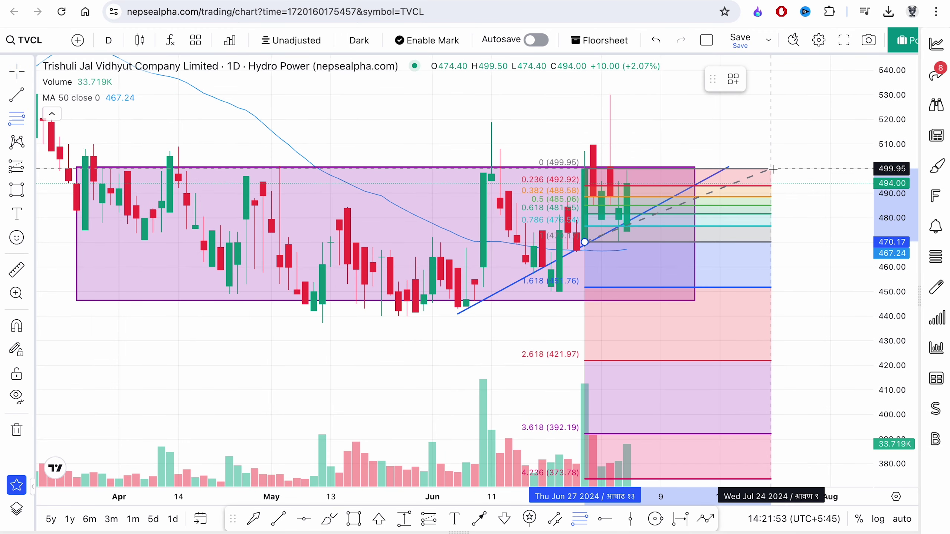
pyautogui.click(771, 169)
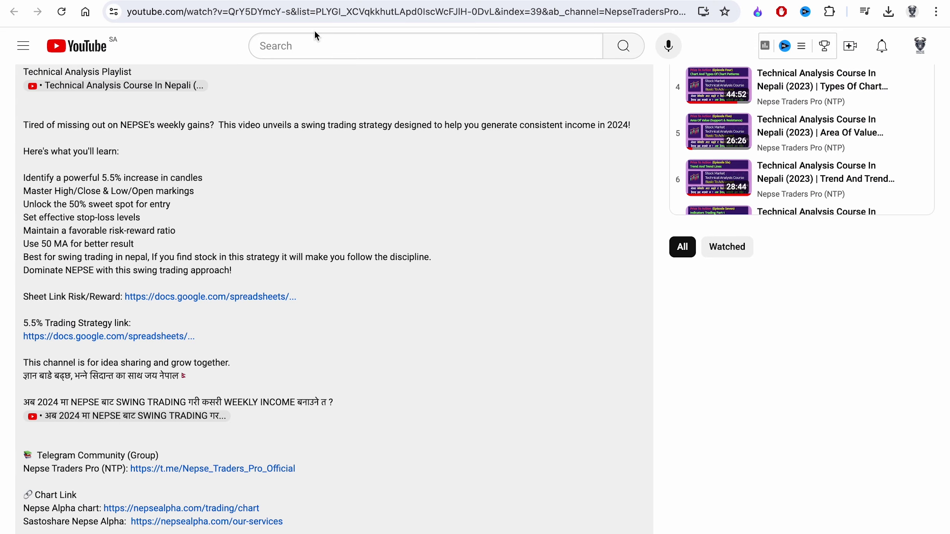
# - Look over the 5.5% swing trading strategy video's page on YouTube
pyautogui.scroll(10, 188, 277)
pyautogui.scroll(-1, 218, 325)
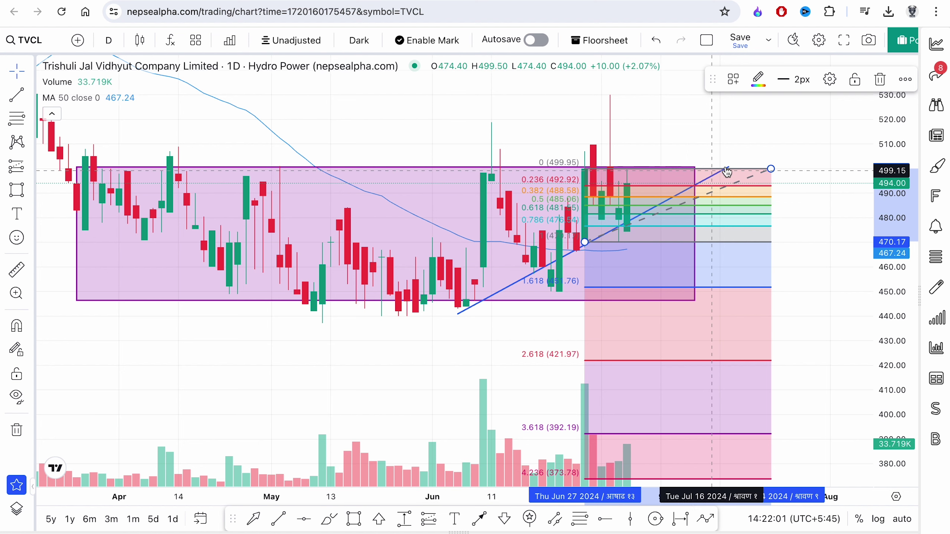
# - Hide every level of the Fib Retracement on the TVCL chart except 0.5 and 1
pyautogui.click(829, 79)
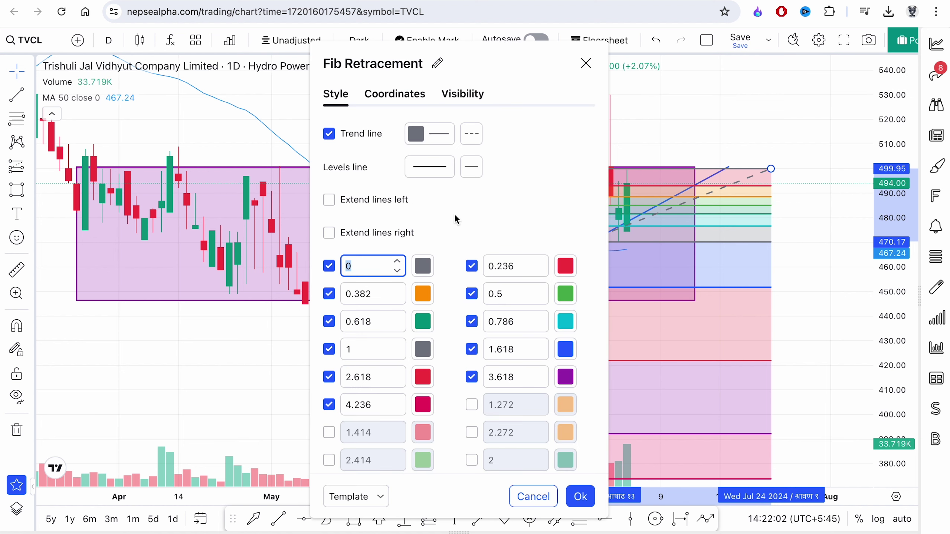
pyautogui.click(329, 266)
pyautogui.click(329, 266)
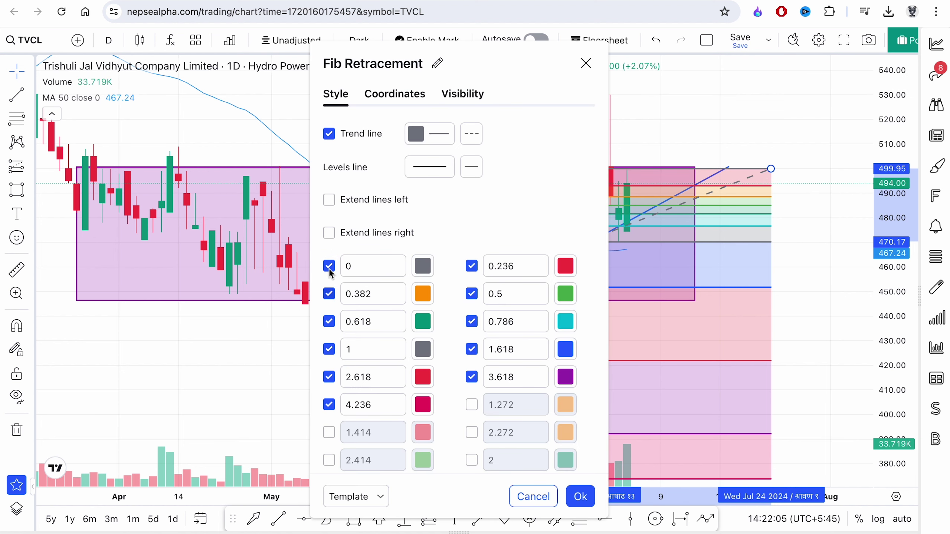
pyautogui.click(329, 266)
pyautogui.click(329, 294)
pyautogui.click(329, 321)
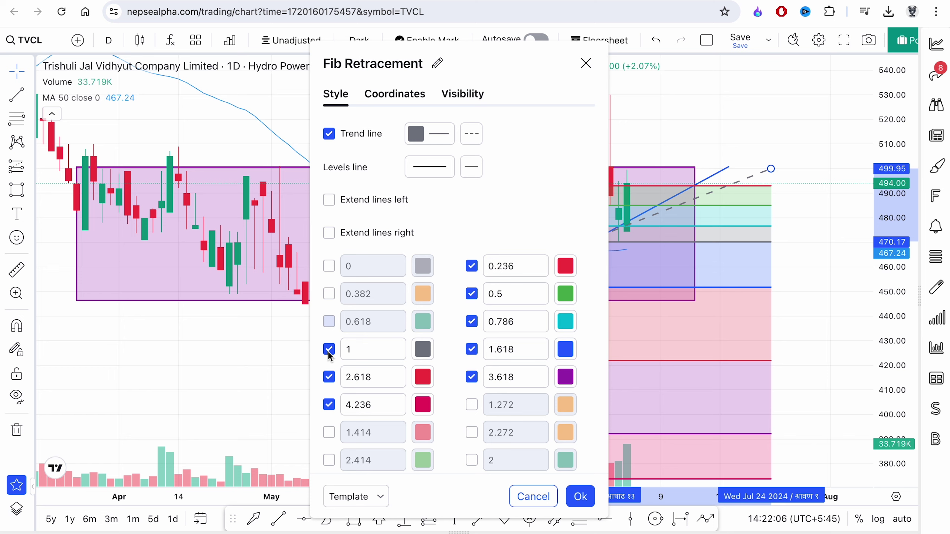
pyautogui.click(328, 377)
pyautogui.click(329, 404)
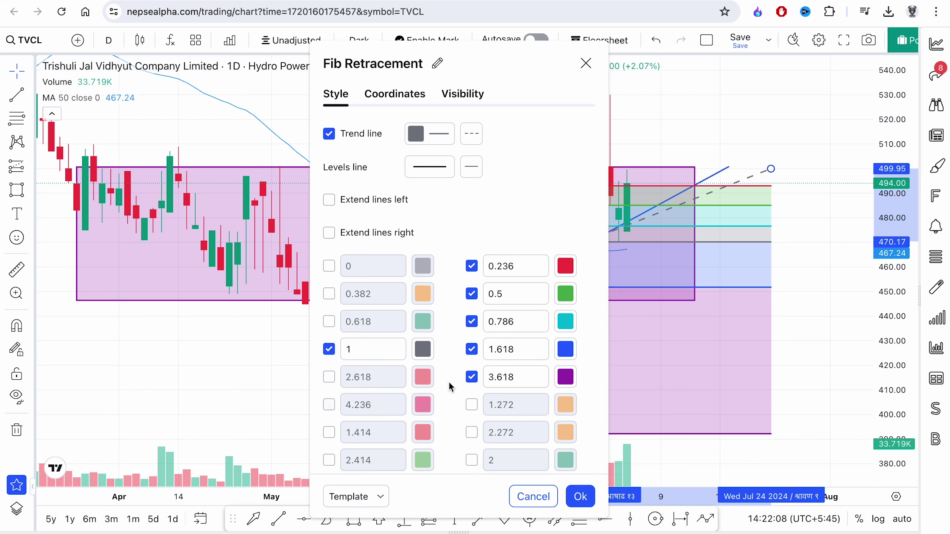
pyautogui.click(471, 349)
pyautogui.click(471, 377)
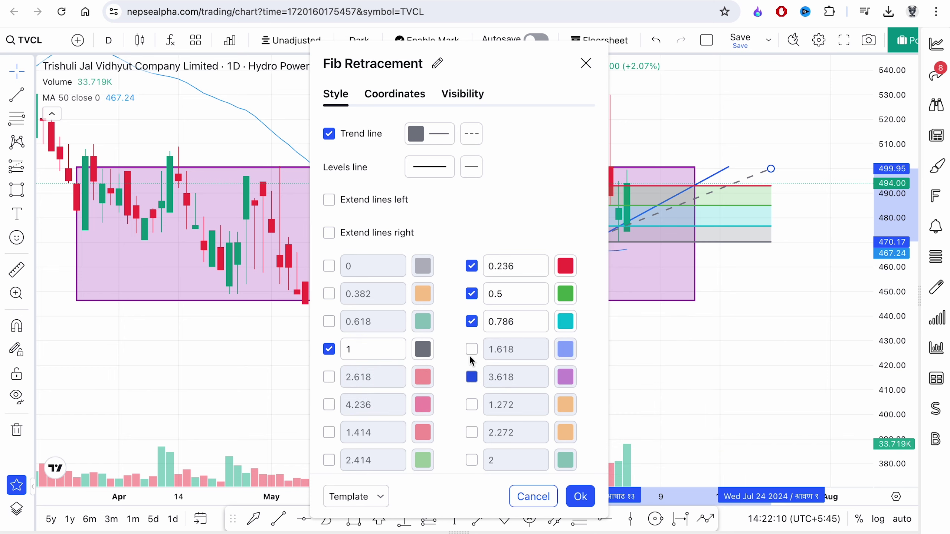
pyautogui.click(471, 321)
pyautogui.click(471, 266)
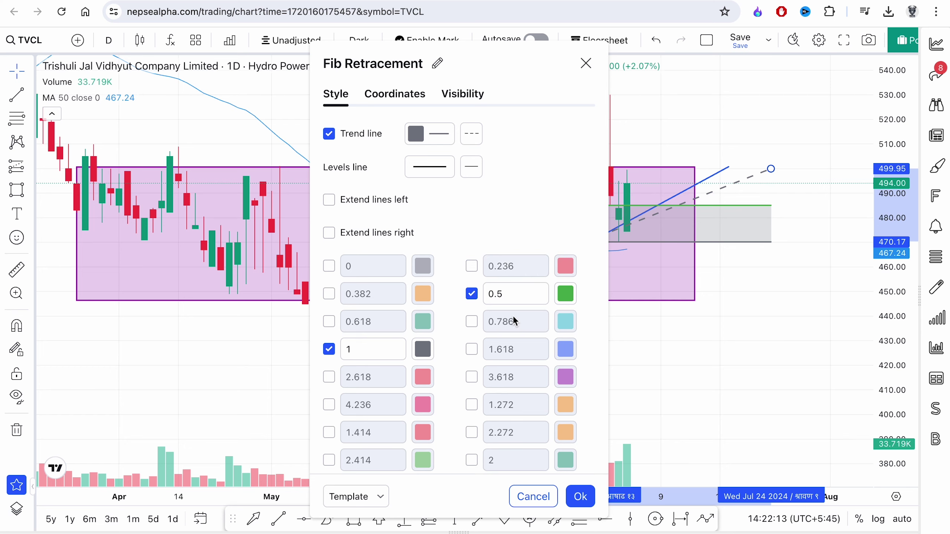
pyautogui.click(579, 496)
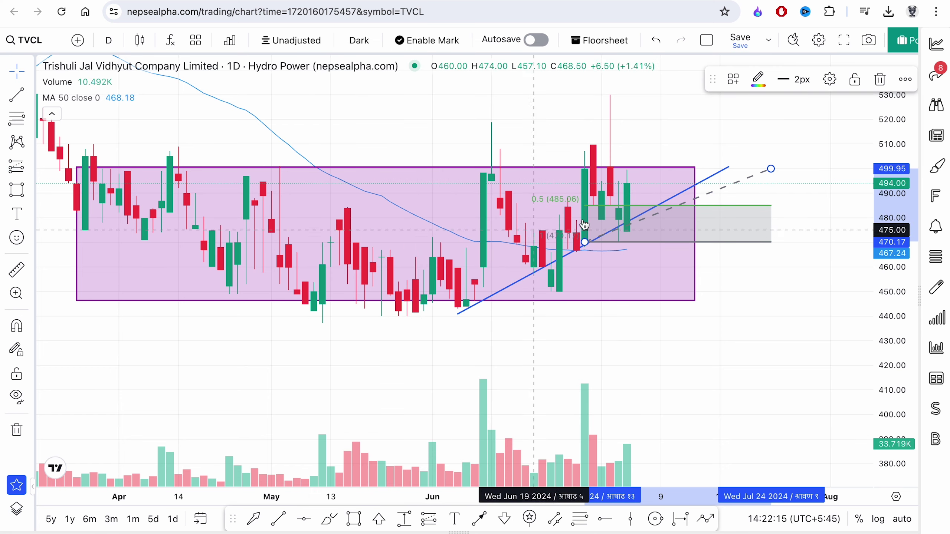
# - Turn off the dashed trend line of the Fib Retracement
pyautogui.click(828, 80)
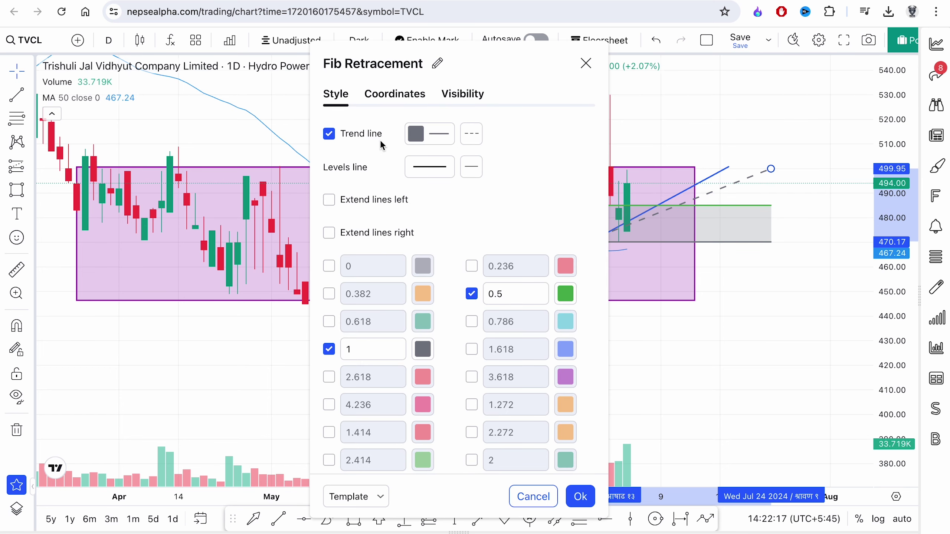
pyautogui.click(329, 133)
pyautogui.click(579, 496)
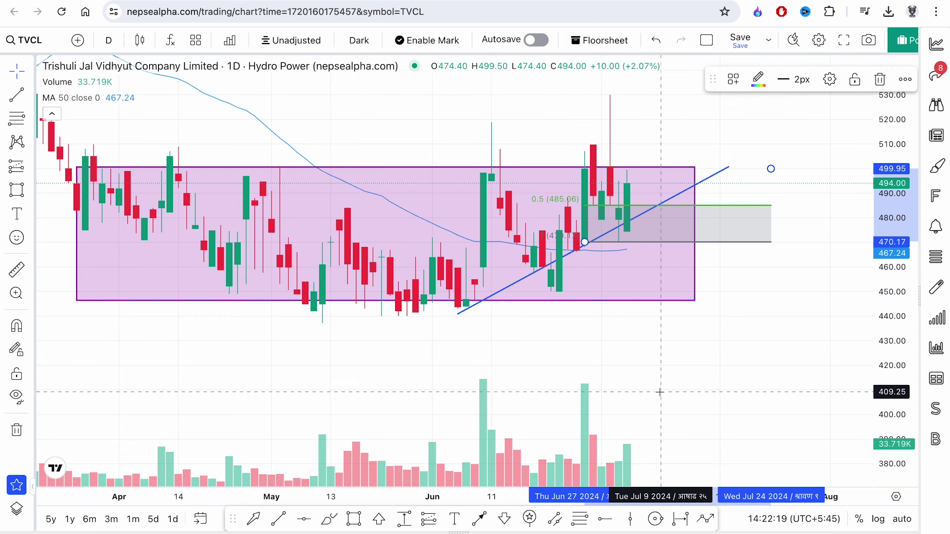
# - Set the horizontal position of the Fib Retracement's level labels to Right
pyautogui.hscroll(5, 566, 272)
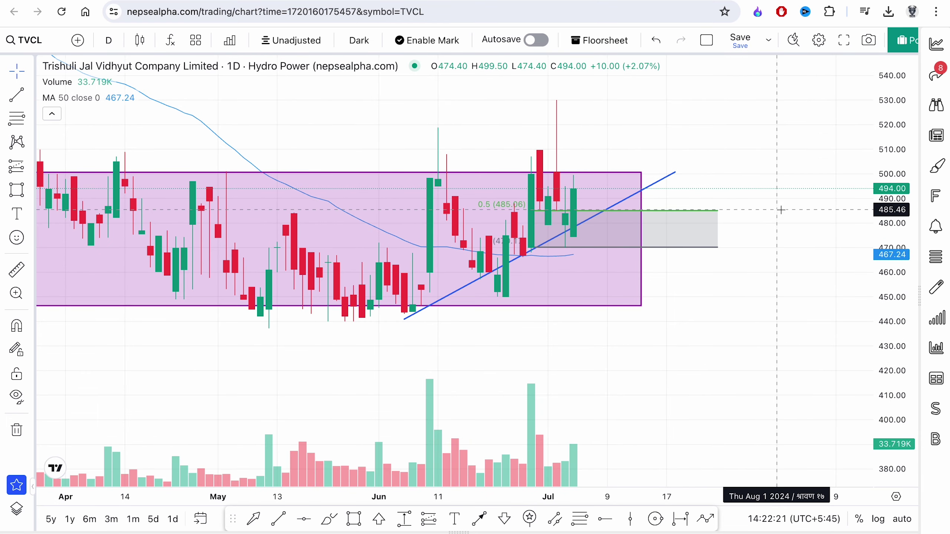
pyautogui.click(712, 217)
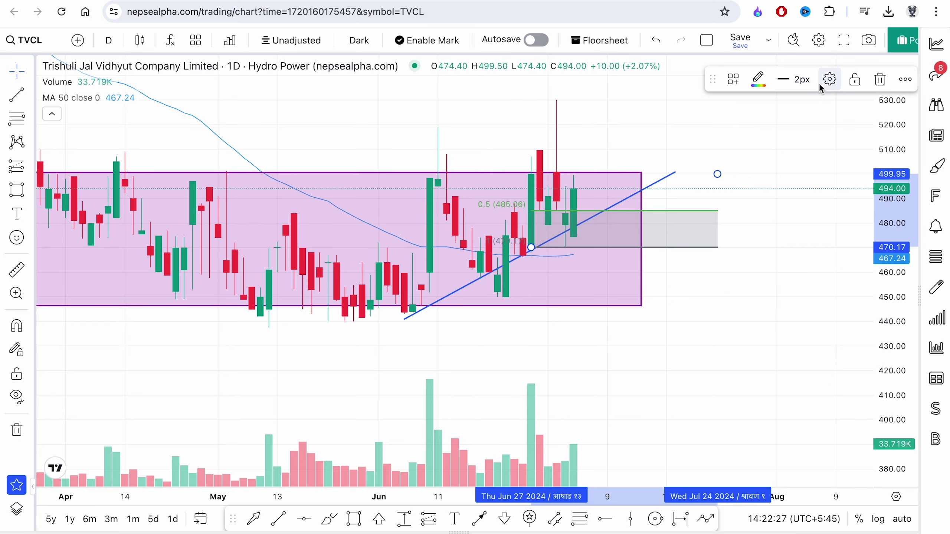
pyautogui.click(828, 80)
pyautogui.scroll(-5, 393, 309)
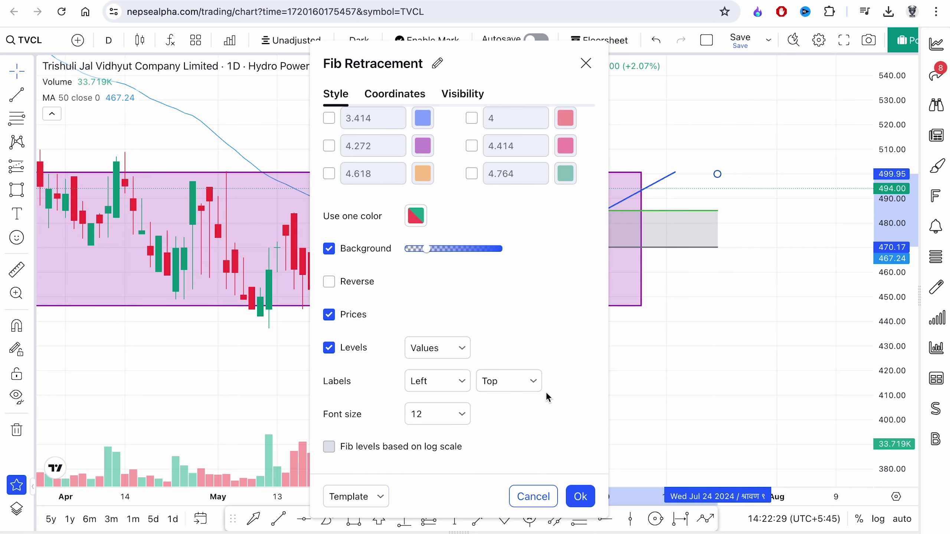
pyautogui.click(459, 381)
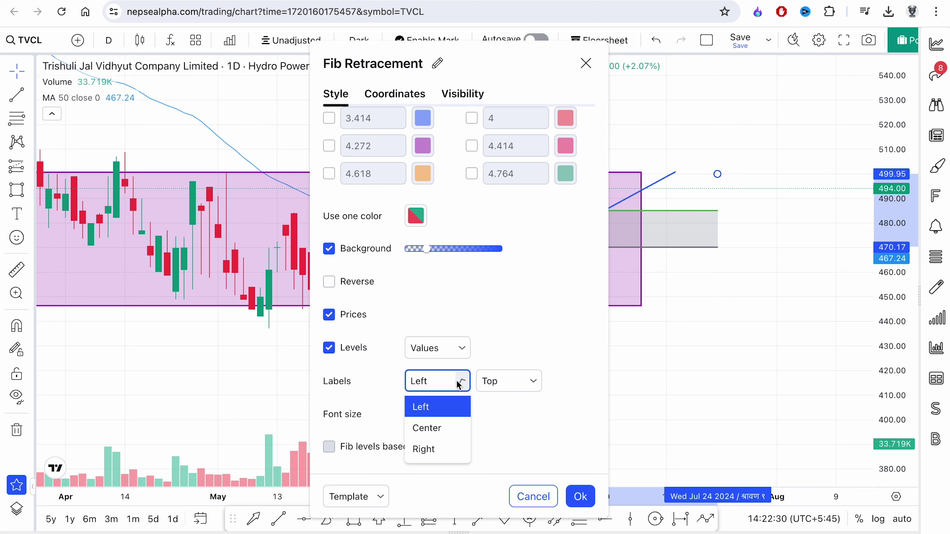
pyautogui.click(434, 449)
pyautogui.click(579, 496)
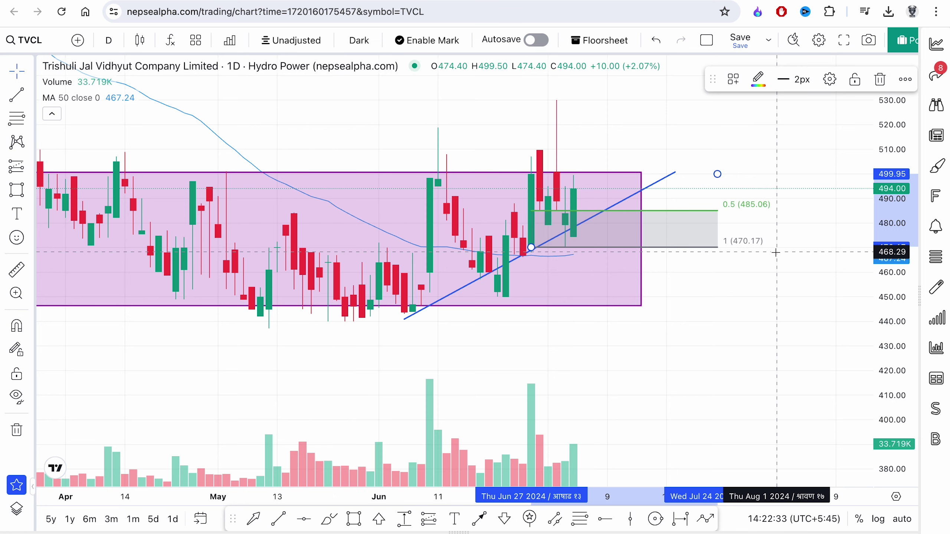
pyautogui.rightClick(717, 175)
pyautogui.moveTo(745, 187)
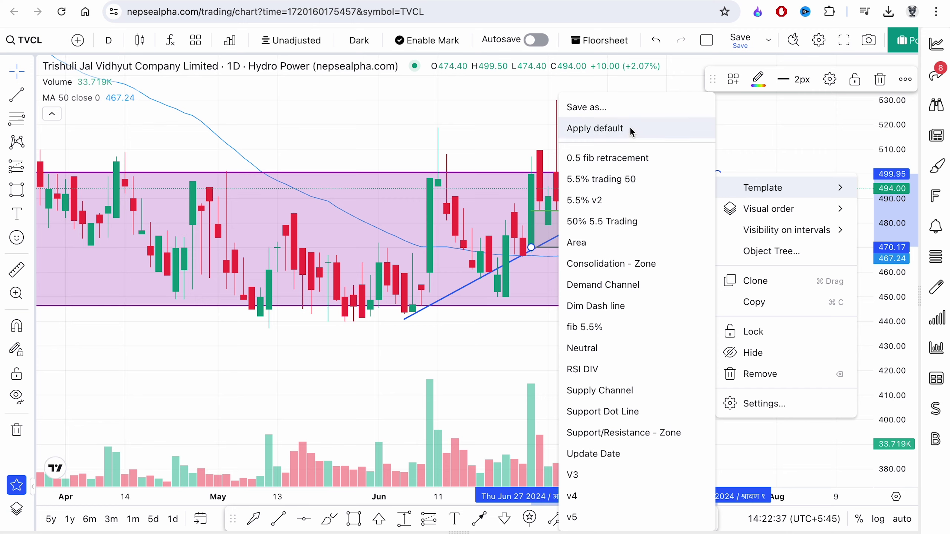
pyautogui.click(613, 107)
pyautogui.write('t')
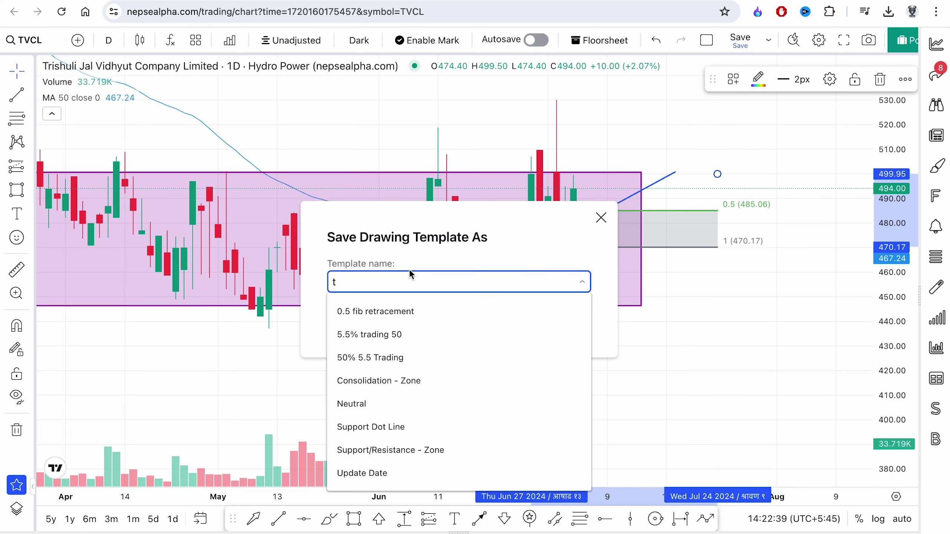
pyautogui.click(598, 217)
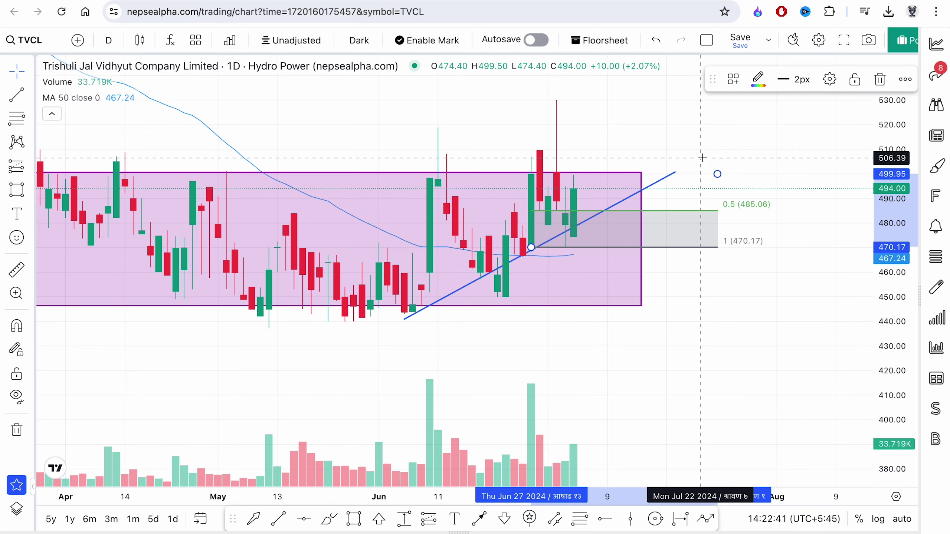
pyautogui.click(829, 79)
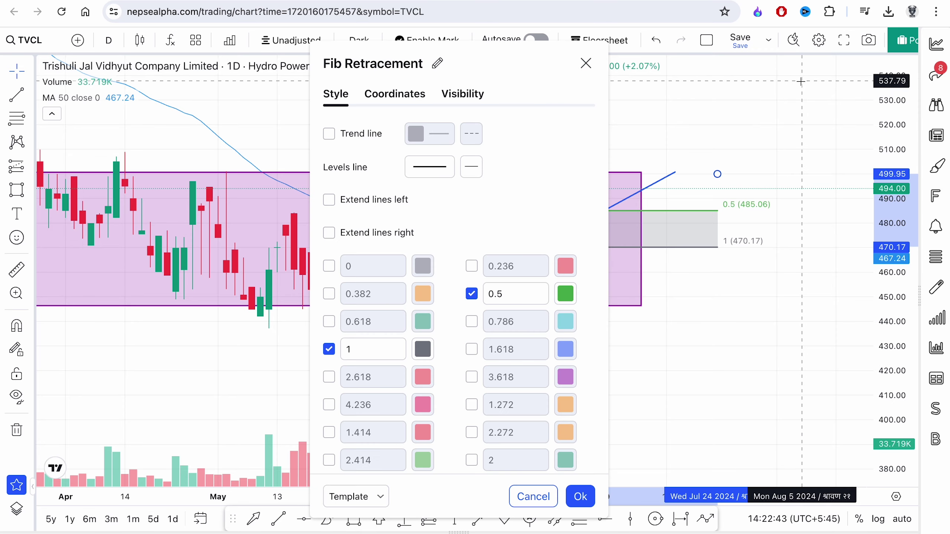
pyautogui.press('Escape')
# - Apply the saved drawing template v5 to the Fib Retracement and deselect it
pyautogui.rightClick(718, 174)
pyautogui.moveTo(733, 188)
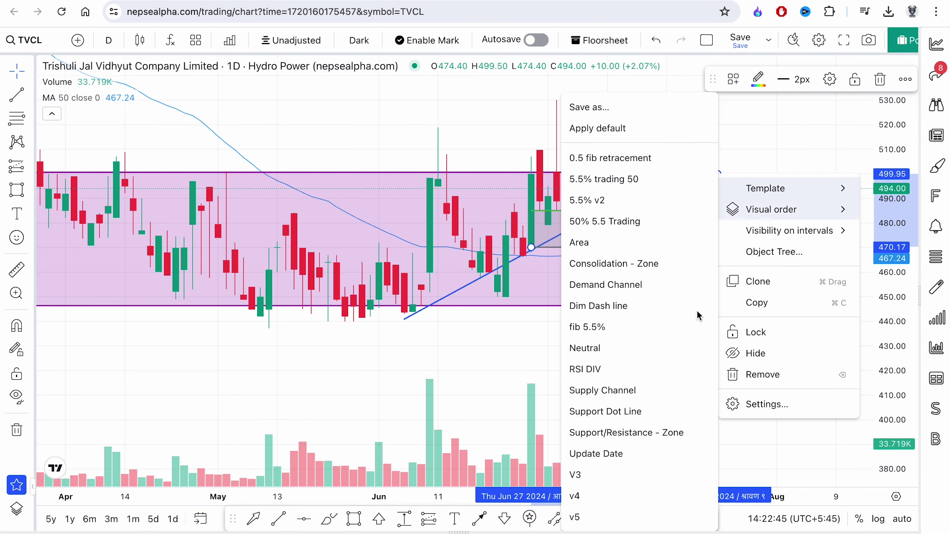
pyautogui.click(627, 516)
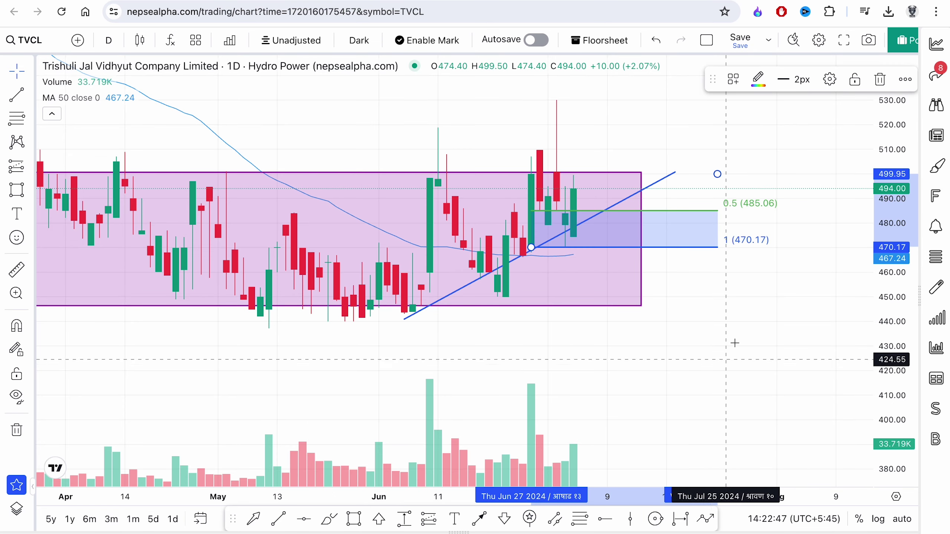
pyautogui.click(733, 223)
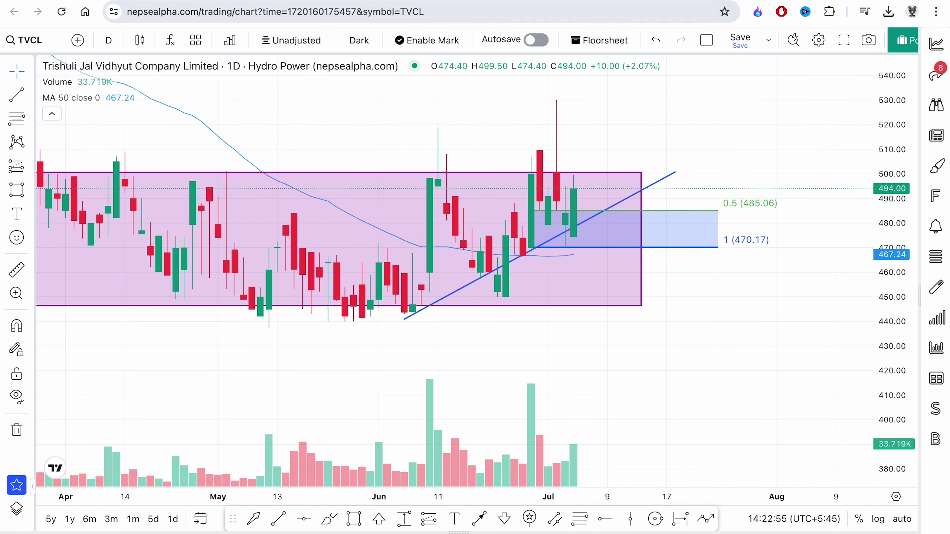
# - In the checklist sheet, widen the Candle Formation column and change TVCL's entry there to "Trendline Support"
pyautogui.hotkey('ctrl', 'Tab')
pyautogui.click(474, 237)
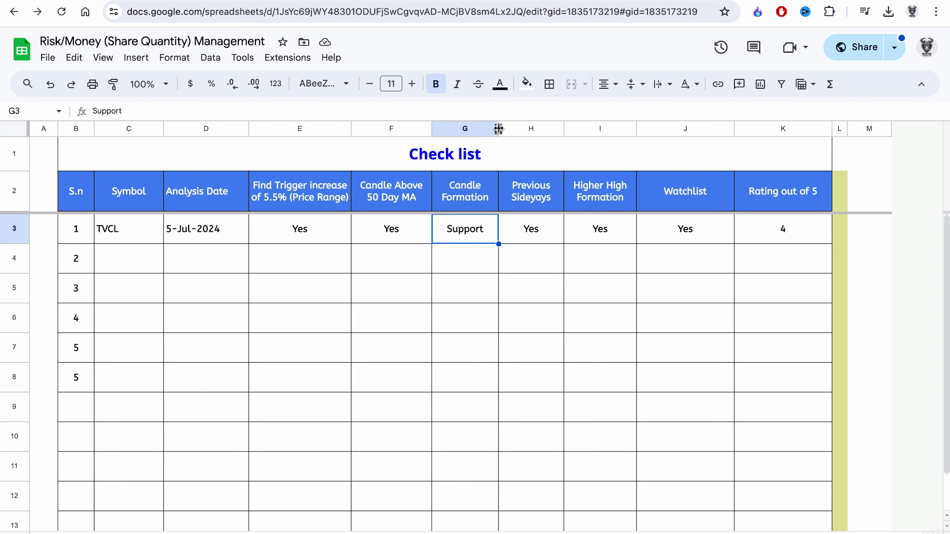
pyautogui.moveTo(498, 128); pyautogui.dragTo(536, 128)
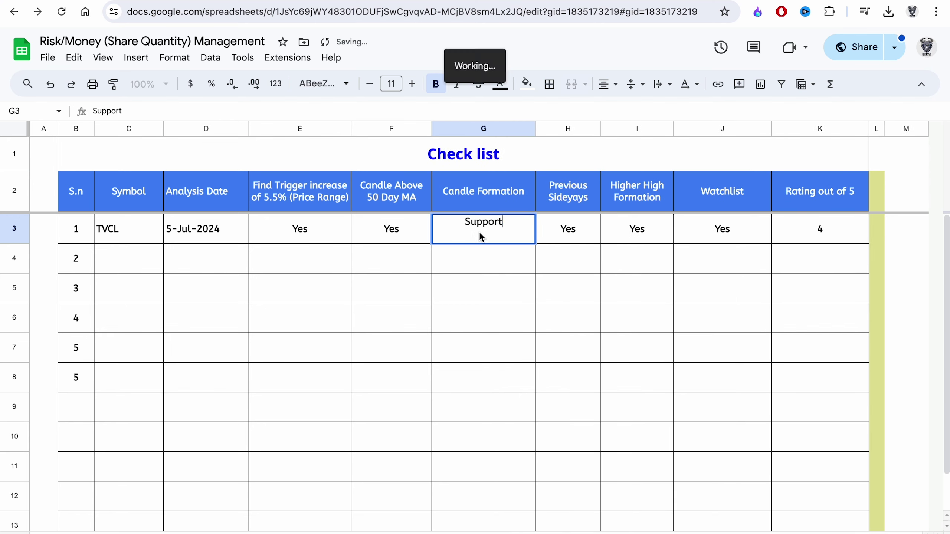
pyautogui.doubleClick(464, 229)
pyautogui.write('Trendline')
pyautogui.press('Return')
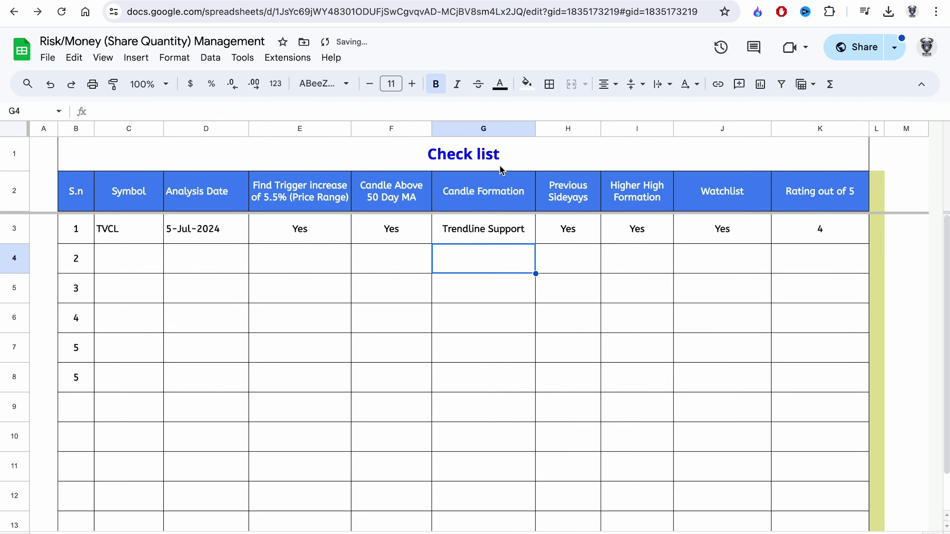
# - Compare TVCL's Watchlist entry in the checklist with the trend line and the 0.5 to 1 Fib zone on its chart
pyautogui.hotkey('ctrl', 'Tab')
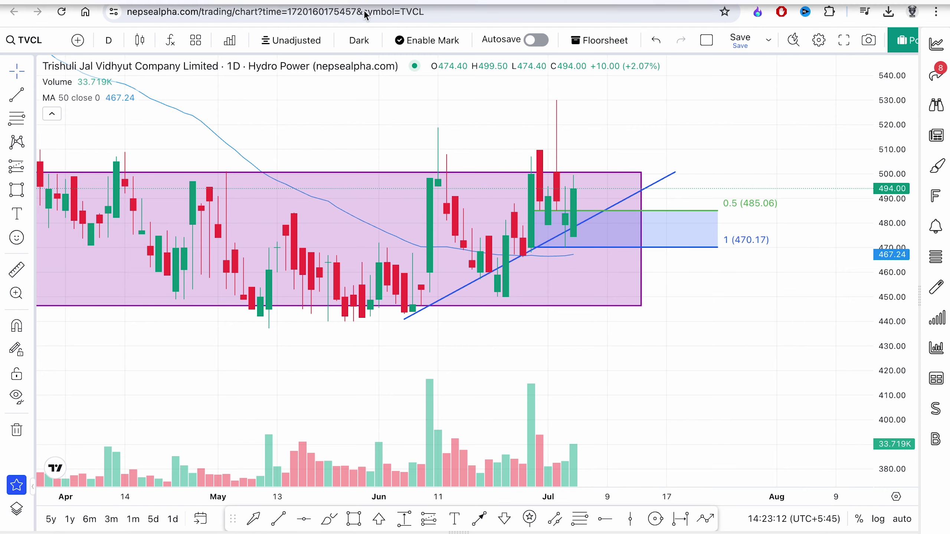
pyautogui.click(377, 2)
pyautogui.hotkey('ctrl', 'Tab')
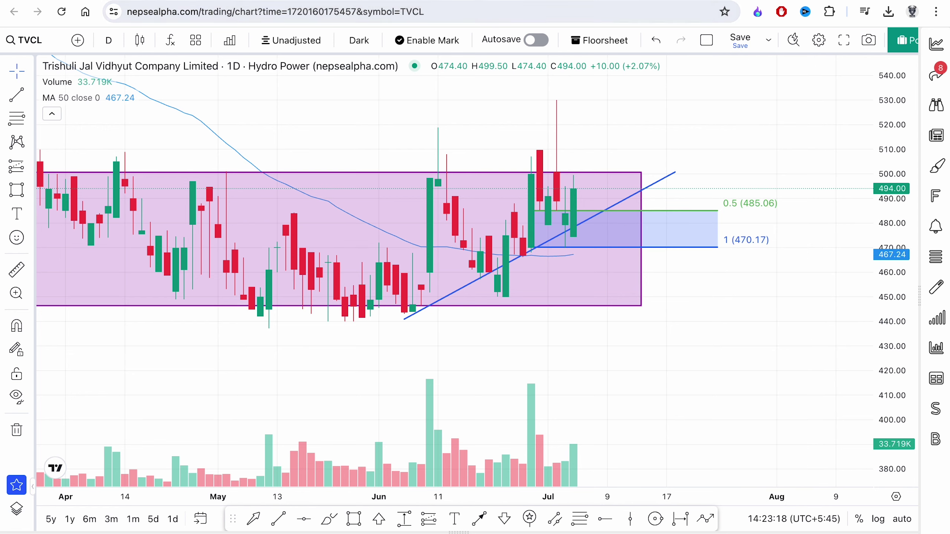
pyautogui.hotkey('ctrl', 'Tab')
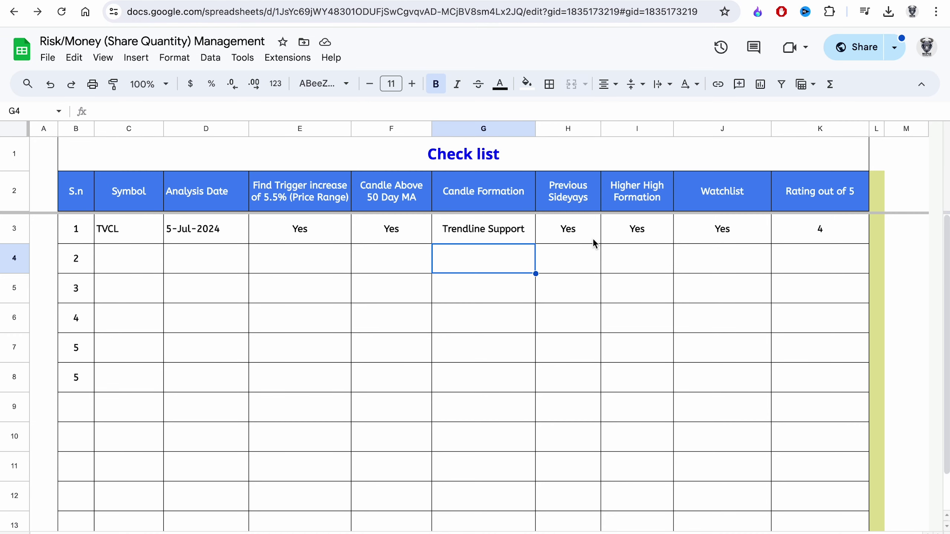
pyautogui.click(726, 239)
pyautogui.hotkey('ctrl', 'Tab')
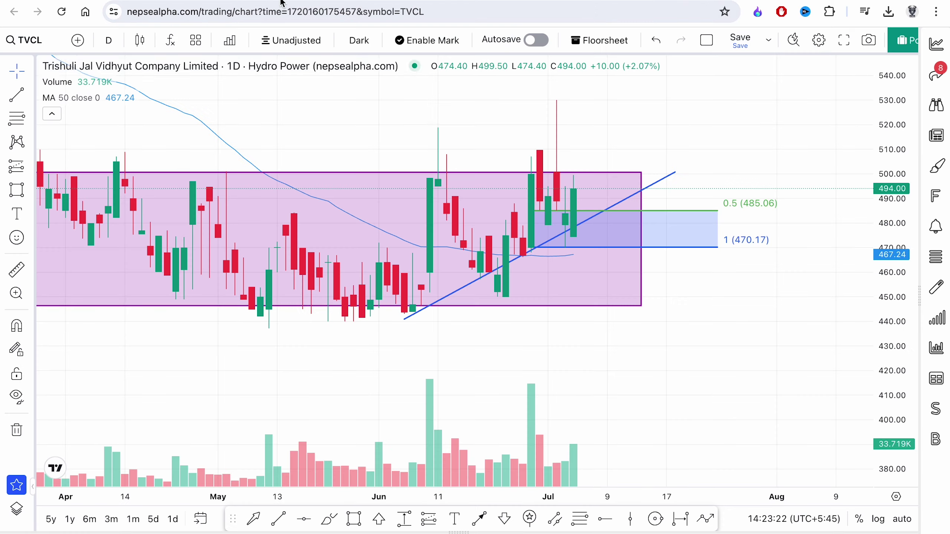
pyautogui.hscroll(-5, 547, 403)
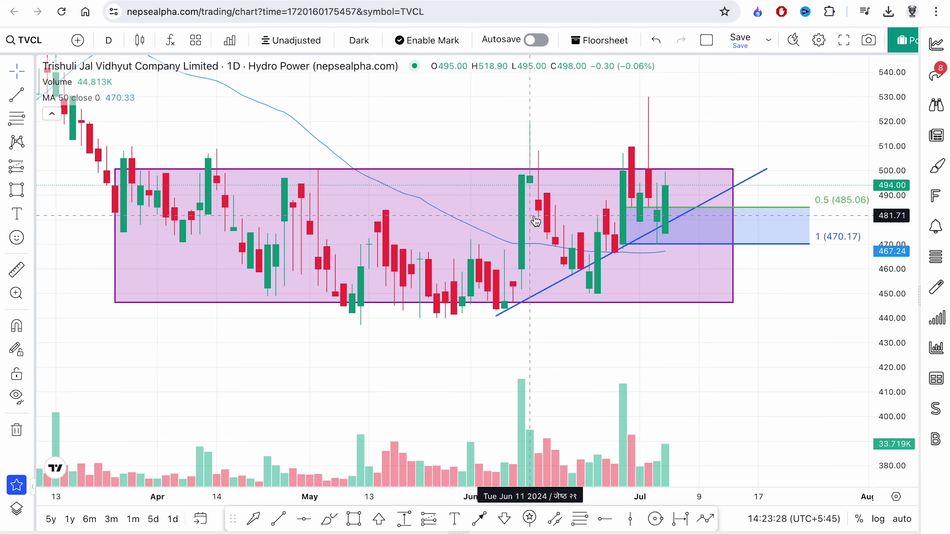
# - Review TVCL's sideways range, trend line and Fib zone on its chart alongside its checklist row
pyautogui.scroll(1, 534, 217)
pyautogui.moveTo(249, 350); pyautogui.dragTo(428, 354)
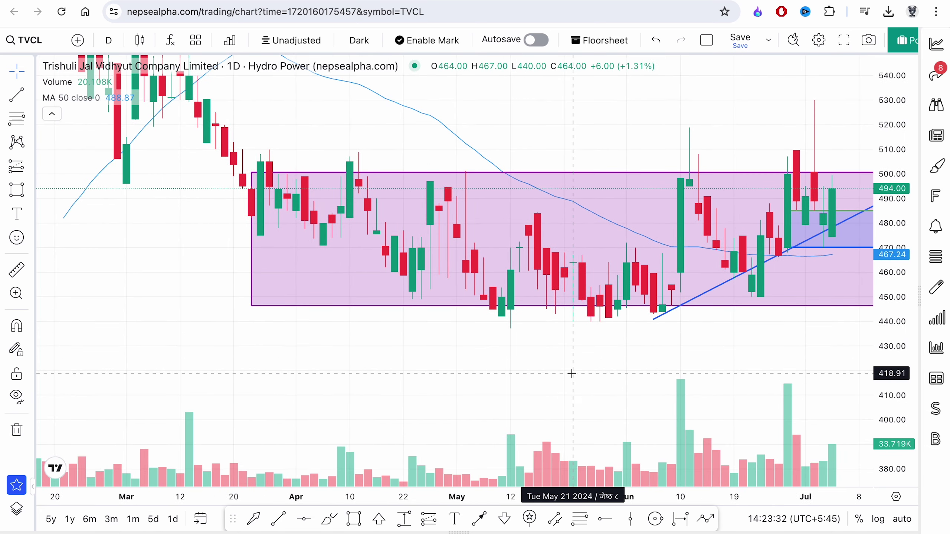
pyautogui.moveTo(554, 375); pyautogui.dragTo(455, 370)
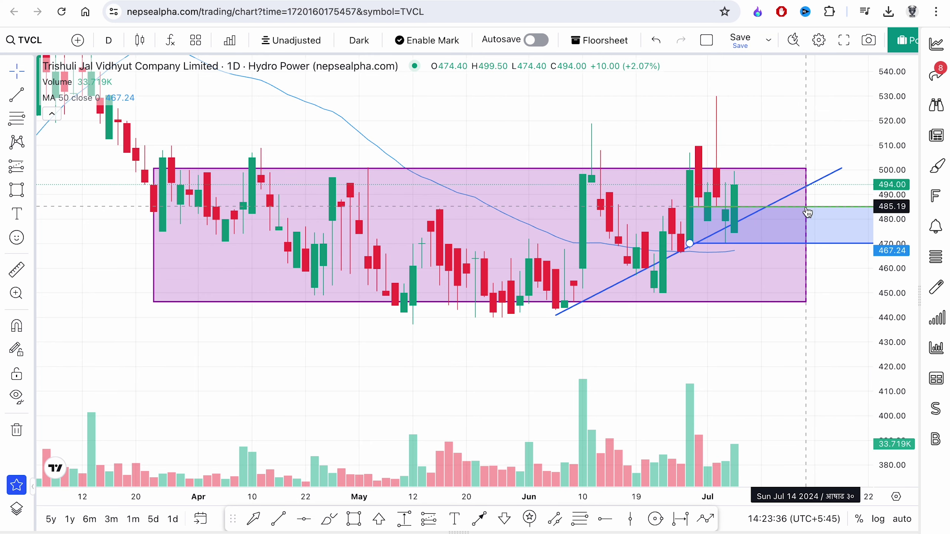
pyautogui.moveTo(781, 346); pyautogui.dragTo(611, 344)
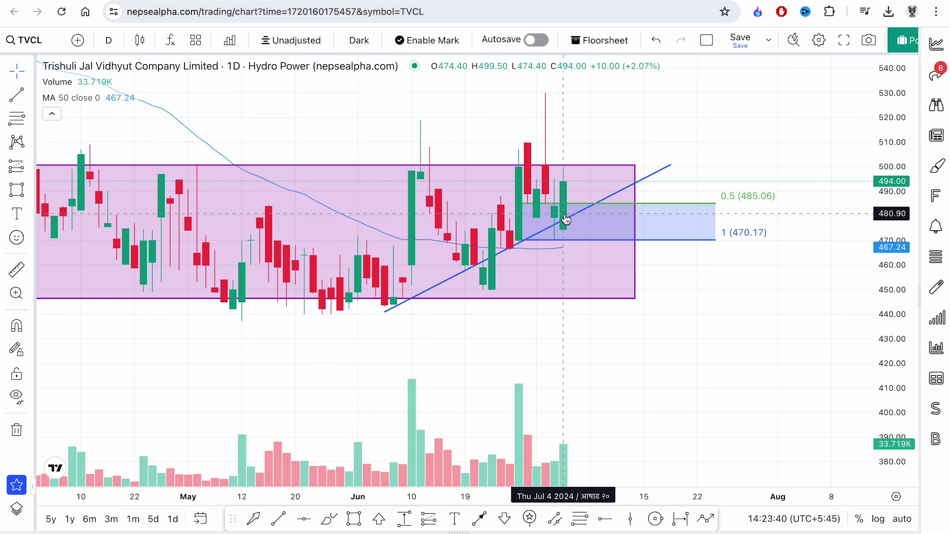
pyautogui.hotkey('ctrl', 'Tab')
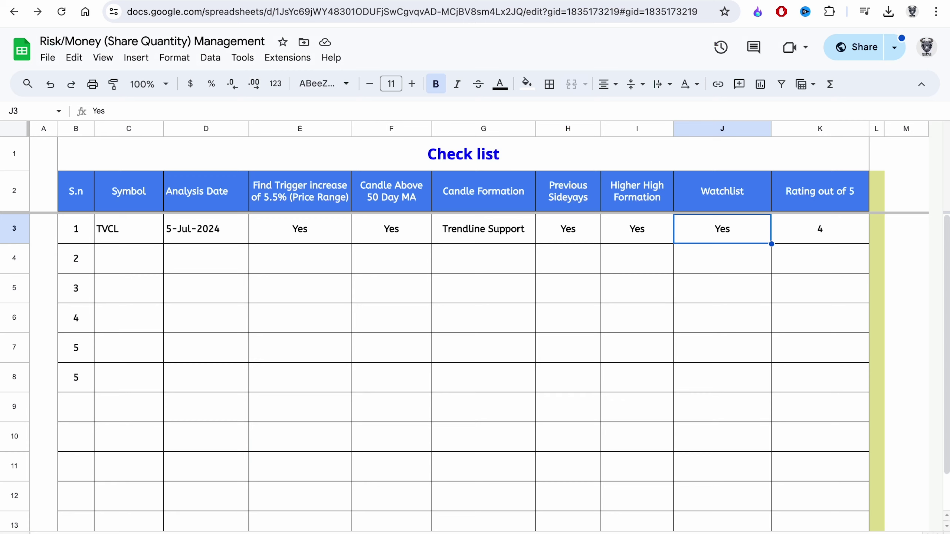
pyautogui.hotkey('ctrl', 'shift', 'Tab')
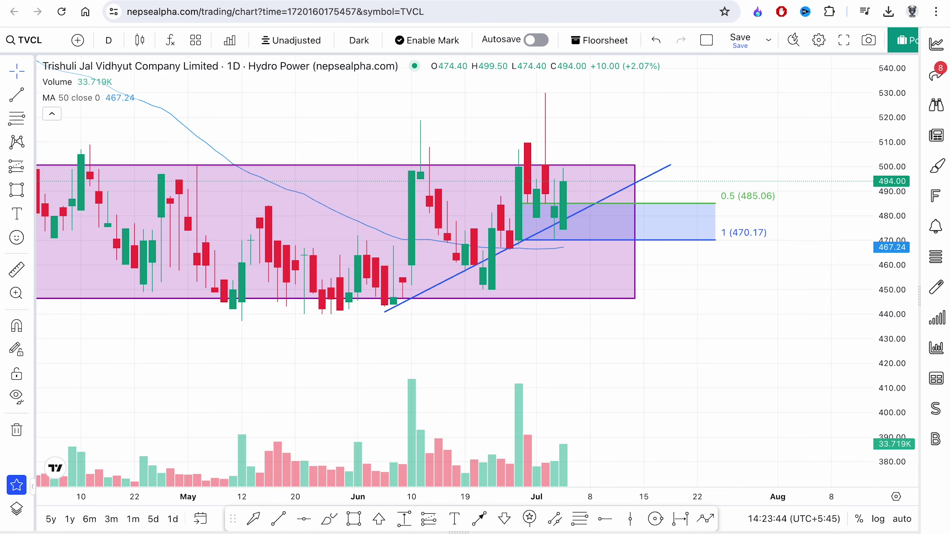
# - Load the EDBL daily chart from the market's top 10 gainers list and hide the list again
pyautogui.click(942, 48)
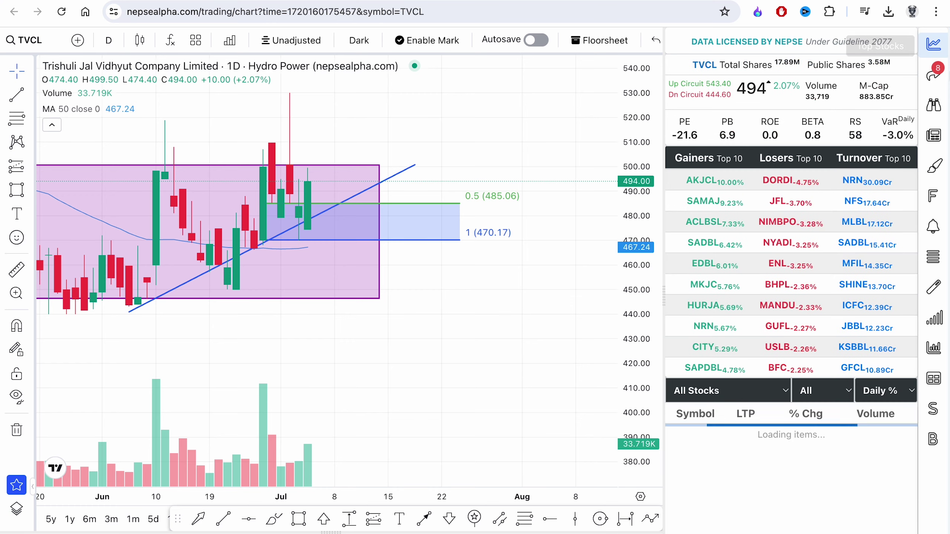
pyautogui.hscroll(-5, 350, 187)
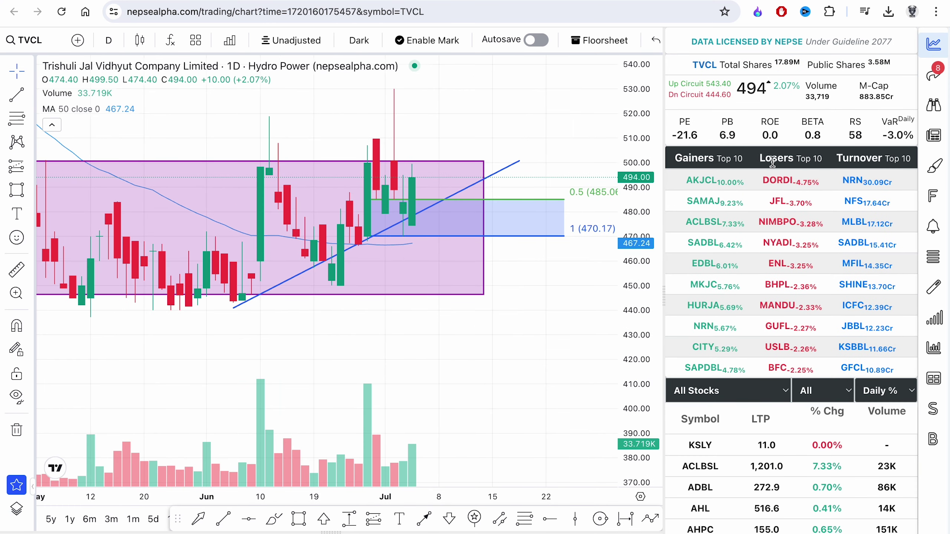
pyautogui.click(702, 222)
pyautogui.click(701, 264)
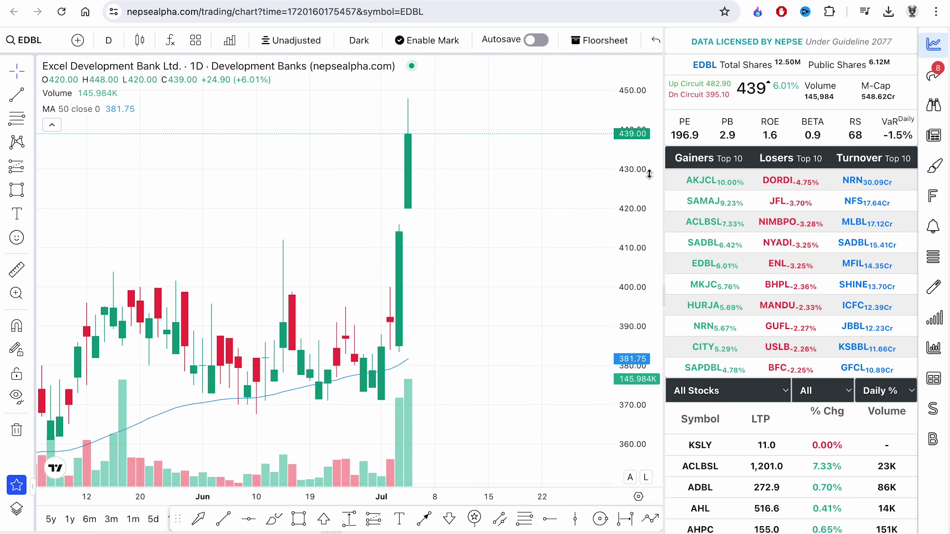
pyautogui.click(933, 45)
# - Look back over EDBL's chart to its December 2023 rise and add EDBL to checklist row 2 with analysis date 13-Dec-2023
pyautogui.scroll(-5, 603, 310)
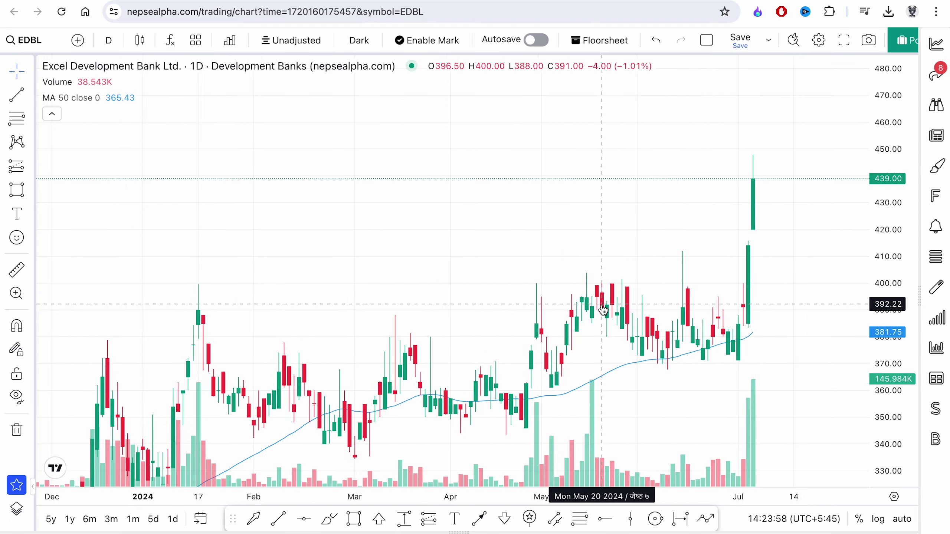
pyautogui.scroll(-3, 602, 310)
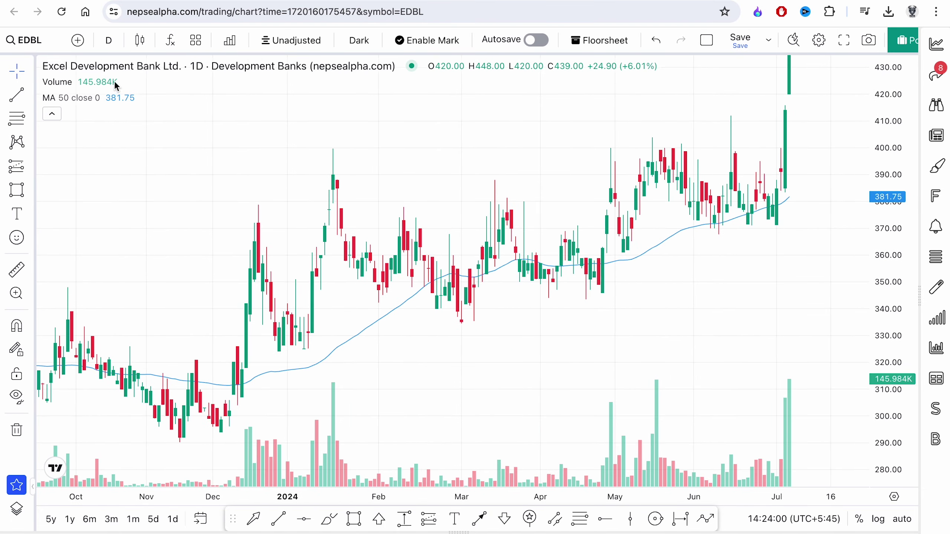
pyautogui.scroll(4, 617, 282)
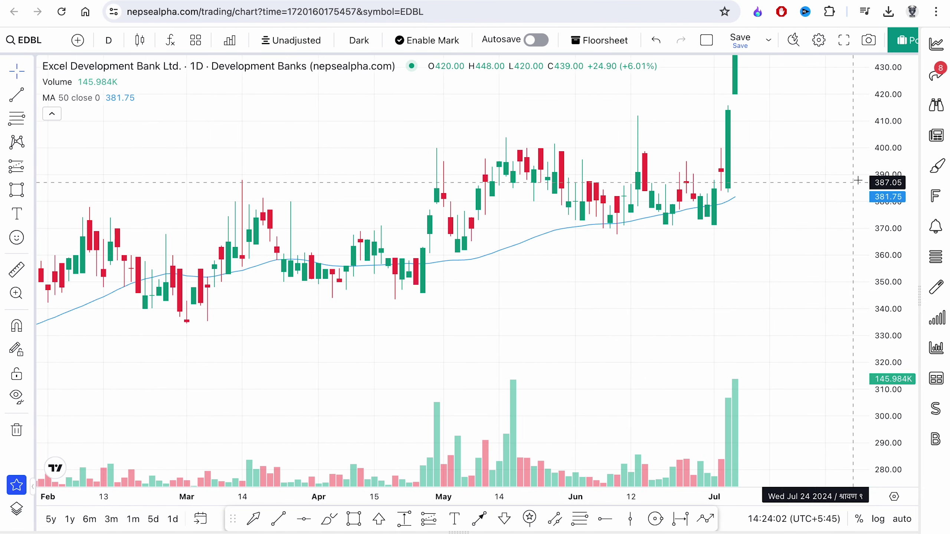
pyautogui.scroll(-2, 786, 239)
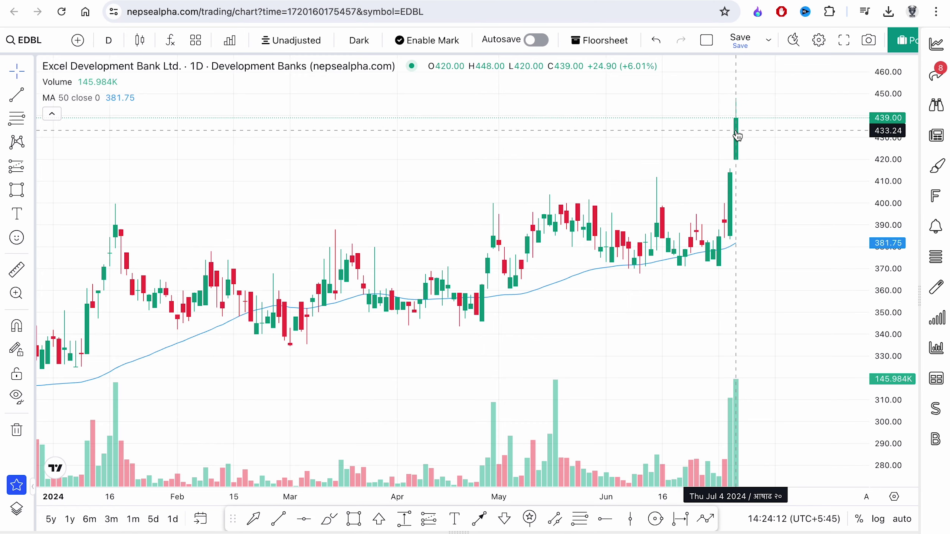
pyautogui.moveTo(374, 191); pyautogui.dragTo(678, 144)
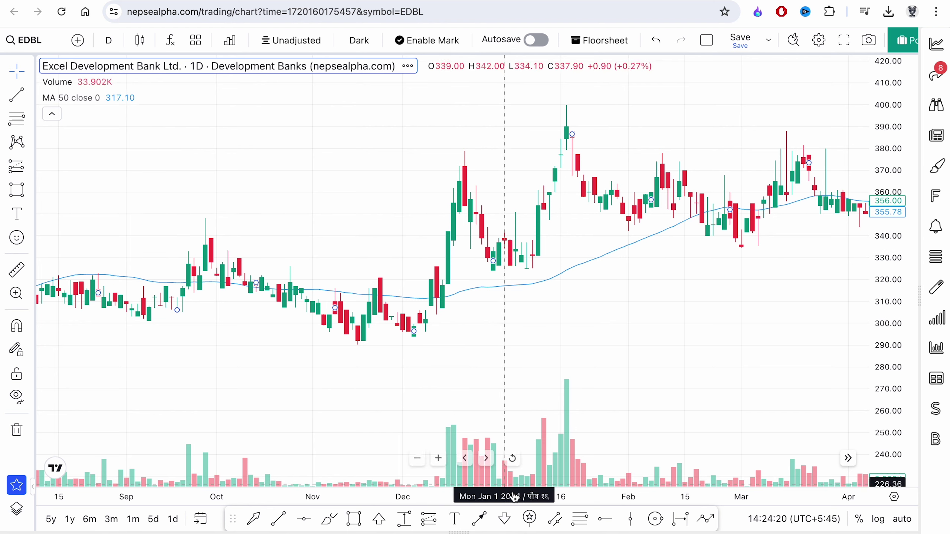
pyautogui.click(329, 2)
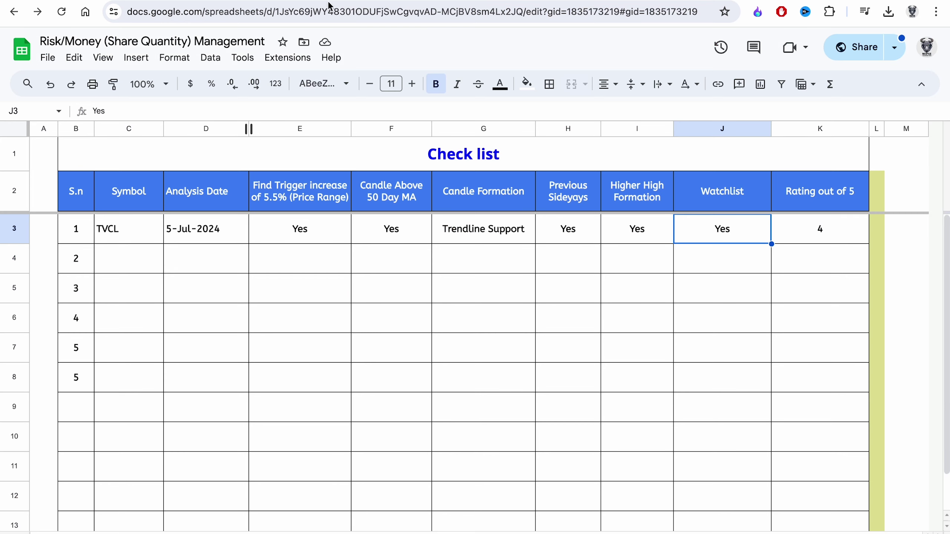
pyautogui.click(109, 252)
pyautogui.write('EDBL')
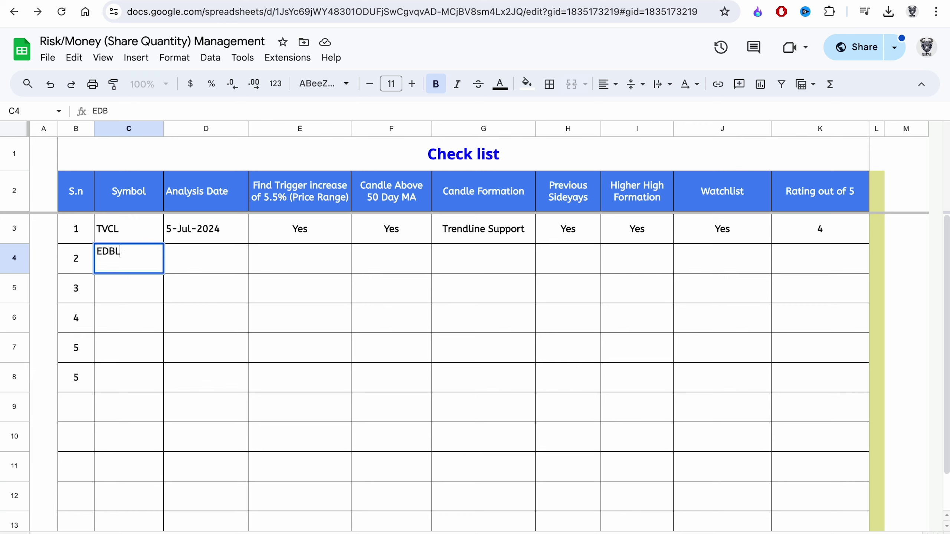
pyautogui.press('Return')
pyautogui.click(224, 269)
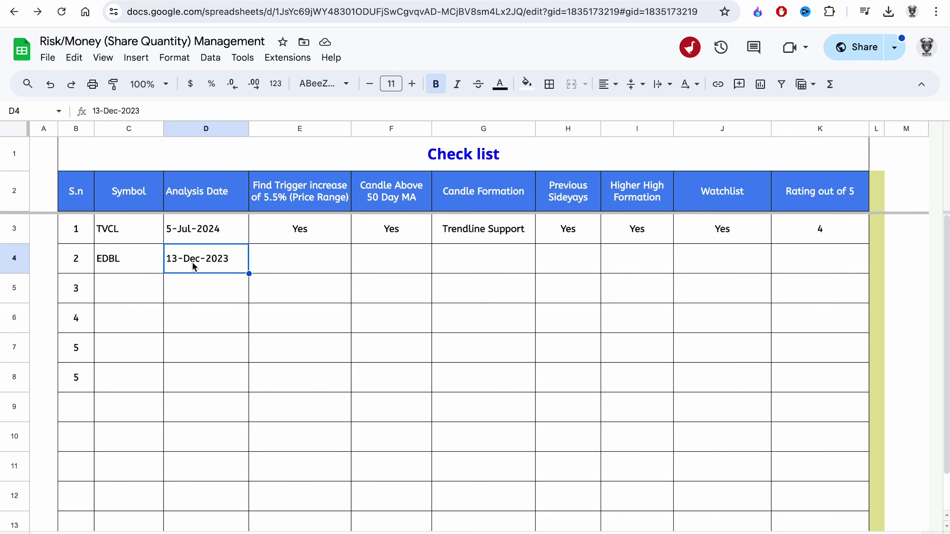
pyautogui.hotkey('ctrl', 'Tab')
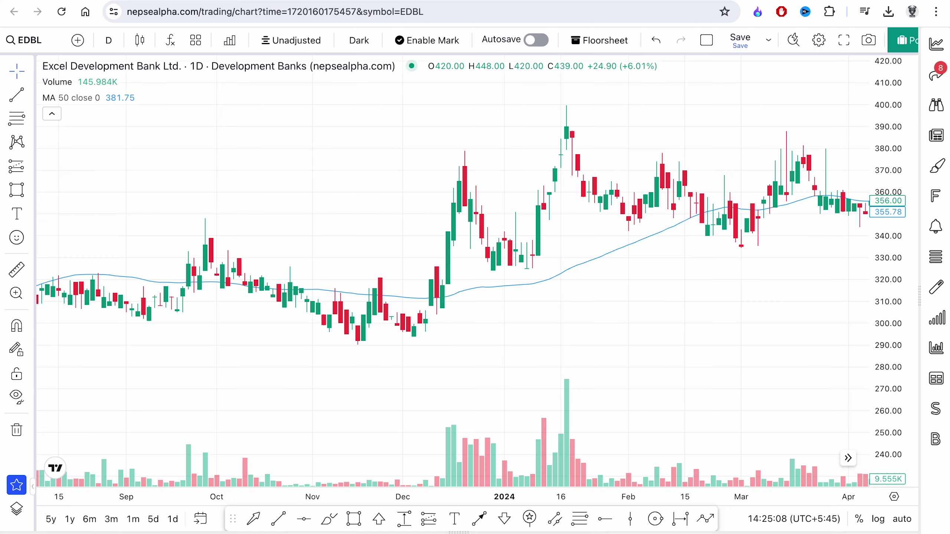
pyautogui.hotkey('ctrl', 'shift', 'Tab')
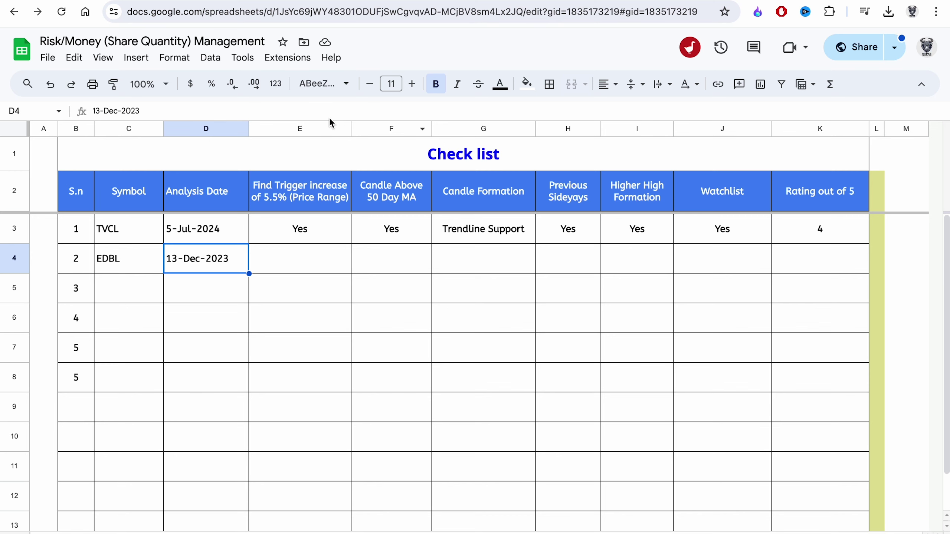
# - For the 5.5% trigger criterion, draw a Fib Retracement on EDBL's chart from 318.17 at the 13 December 2023 candle up to about 342
pyautogui.click(276, 259)
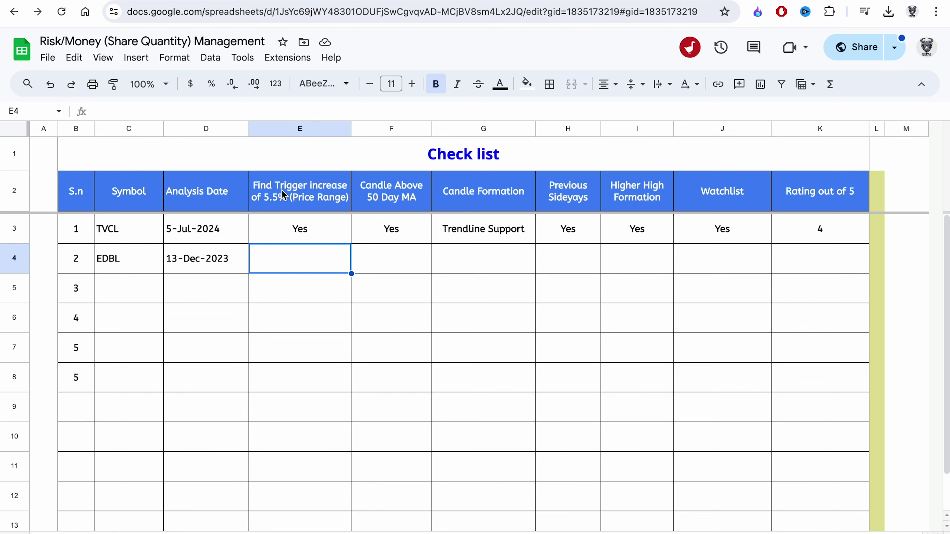
pyautogui.click(284, 194)
pyautogui.hotkey('ctrl', 'Tab')
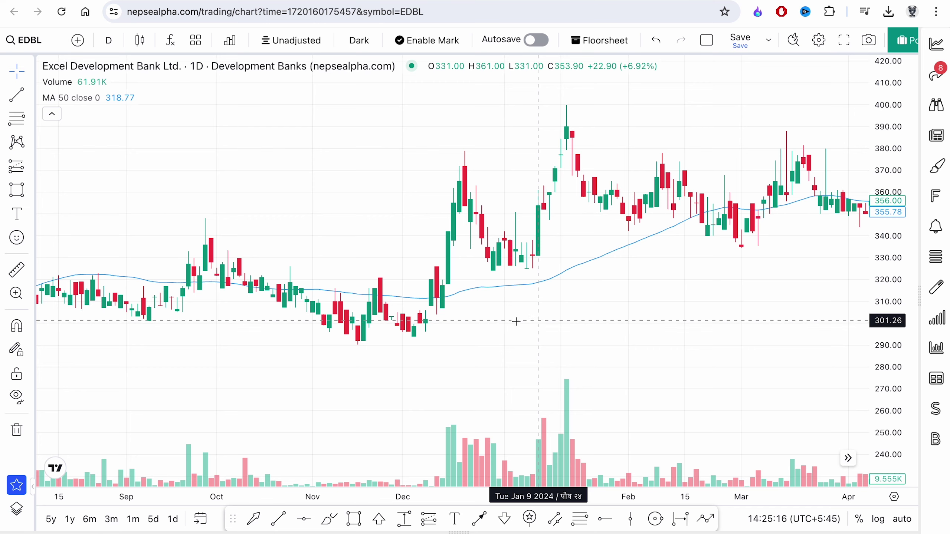
pyautogui.click(580, 520)
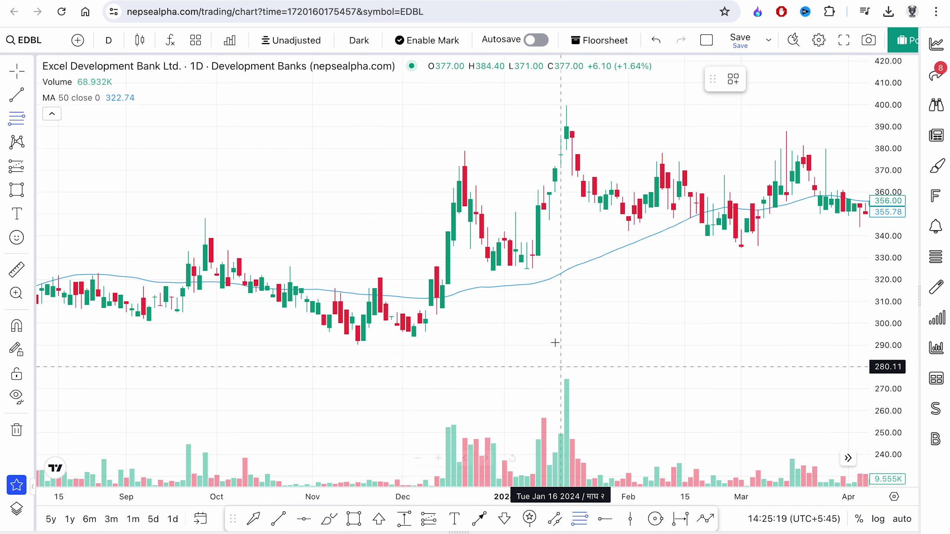
pyautogui.click(457, 283)
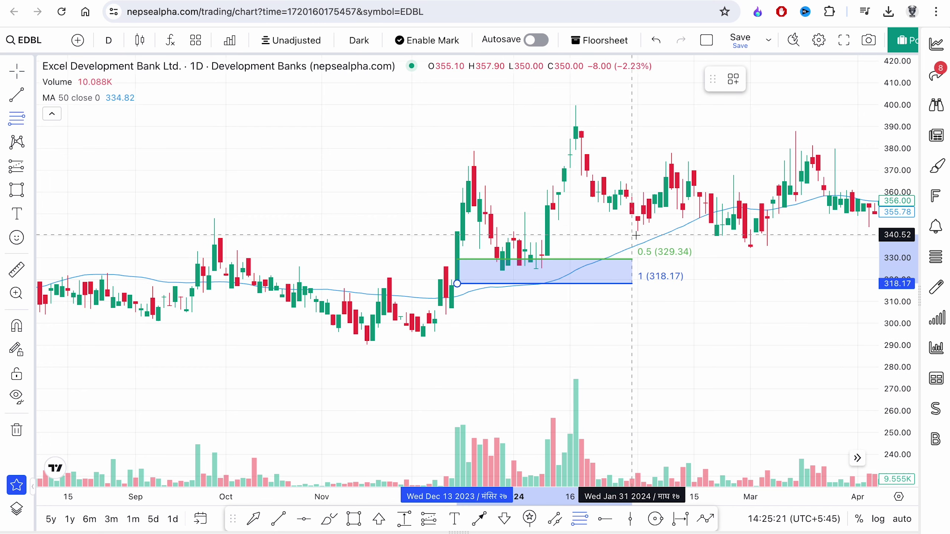
pyautogui.click(823, 231)
pyautogui.click(505, 321)
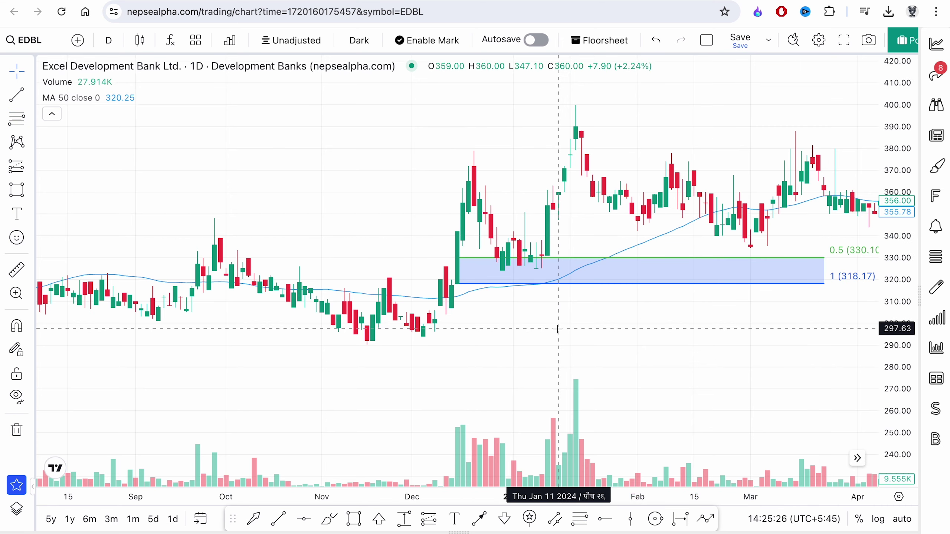
# - Check EDBL's December candles against the 50-day MA and enter Yes for its 5.5% trigger and Candle Above 50 Day MA criteria
pyautogui.moveTo(553, 329); pyautogui.dragTo(439, 330)
pyautogui.hotkey('ctrl', 'Tab')
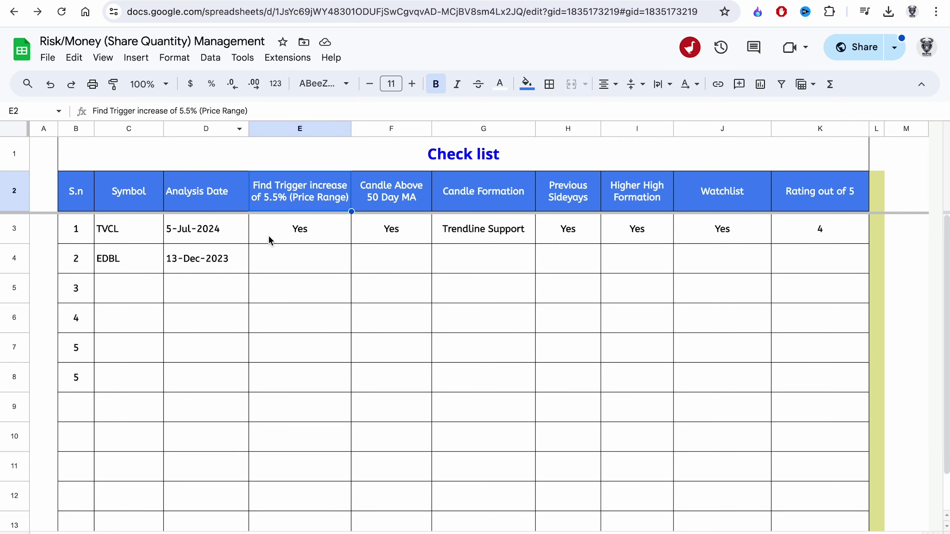
pyautogui.click(276, 264)
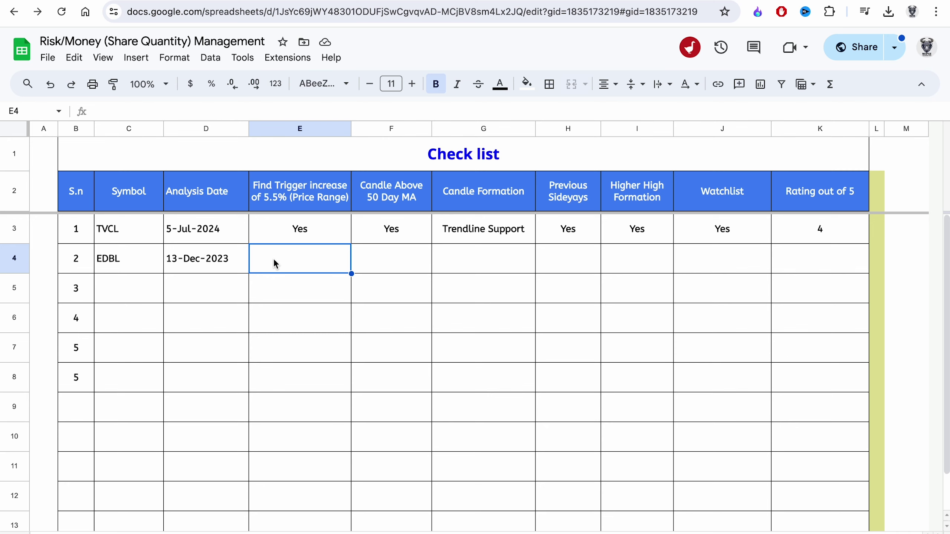
pyautogui.click(381, 260)
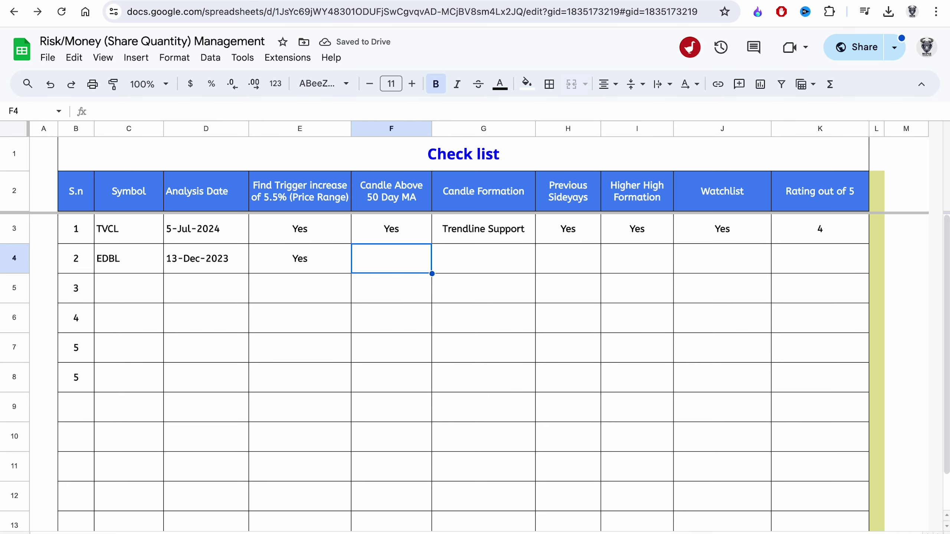
pyautogui.hotkey('ctrl', 'shift', 'Tab')
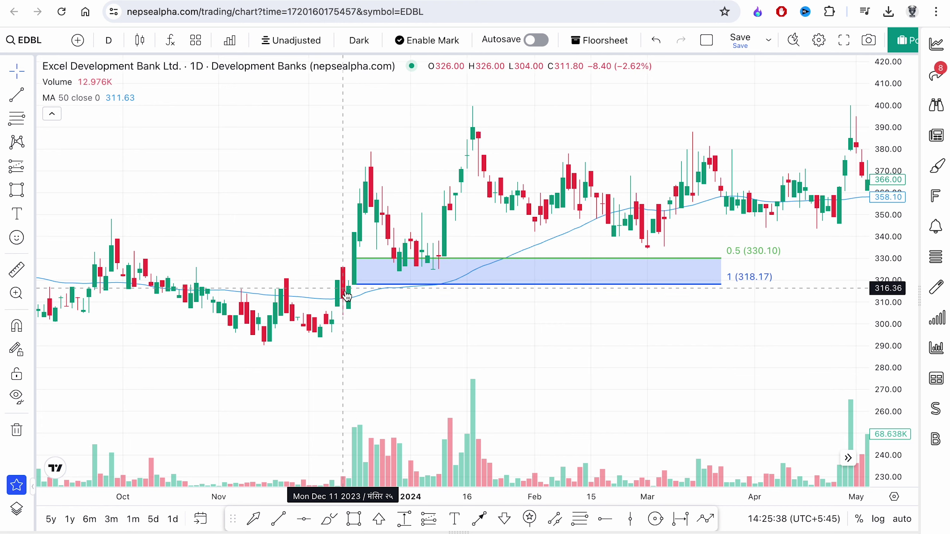
pyautogui.hotkey('ctrl', 'Tab')
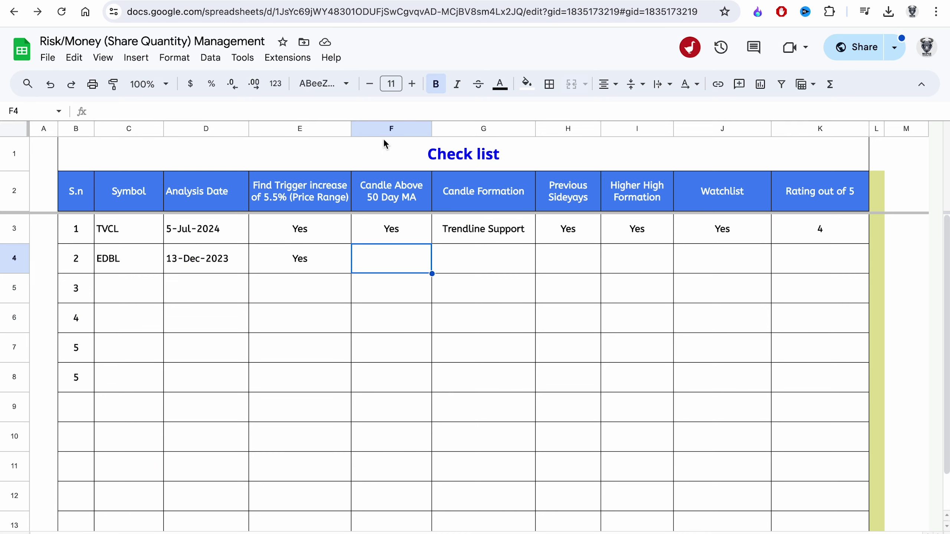
pyautogui.click(483, 260)
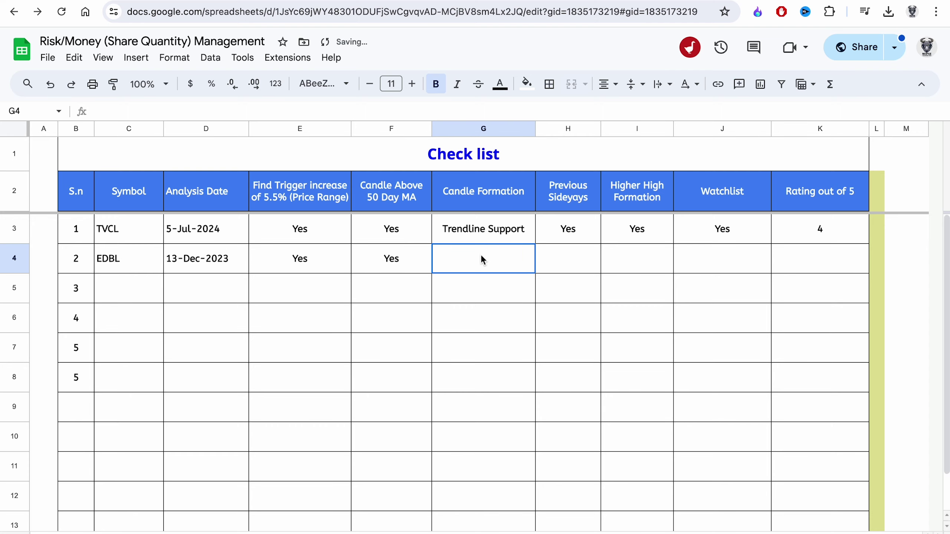
# - Extend the start of EDBL's Fib zone back to 4 October 2023 and enter "Dynamic S/R" as its Candle Formation in the checklist
pyautogui.hotkey('ctrl', 'Tab')
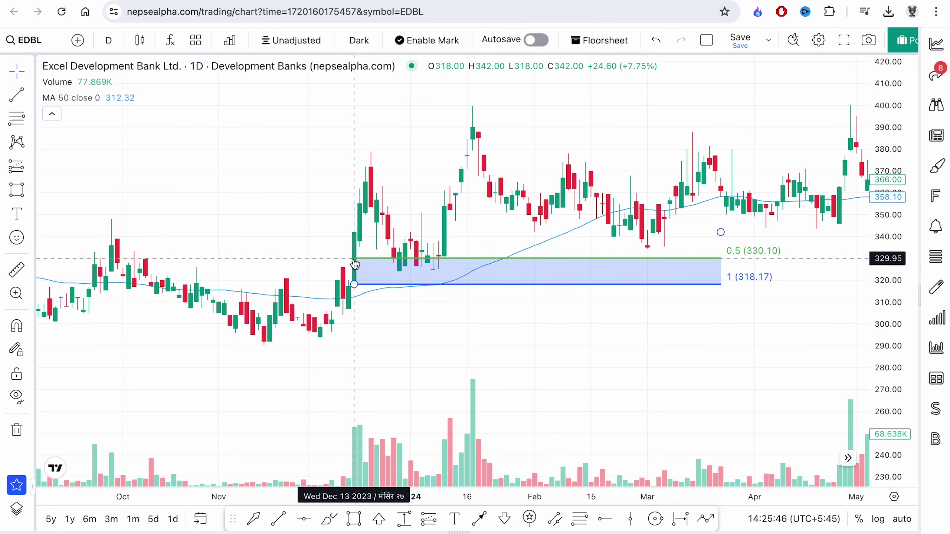
pyautogui.moveTo(353, 286); pyautogui.dragTo(140, 283)
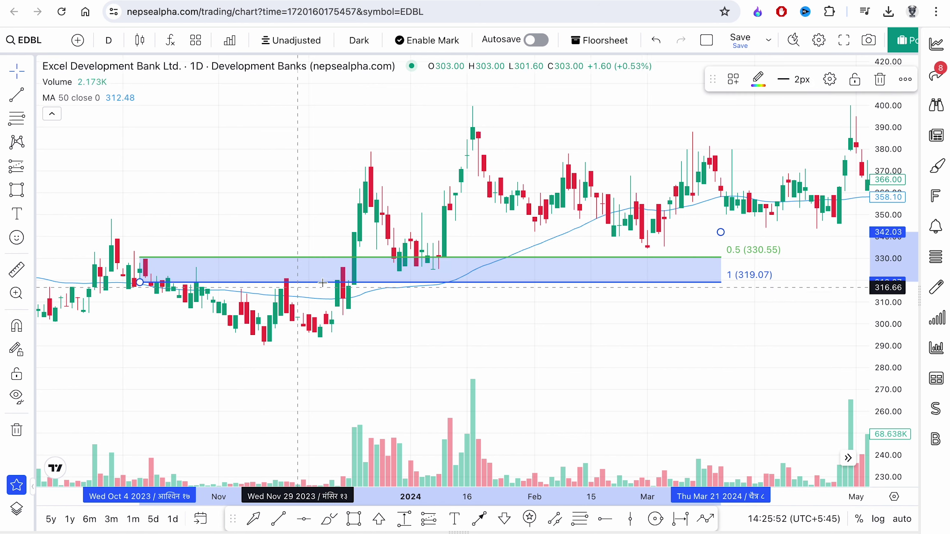
pyautogui.click(380, 1)
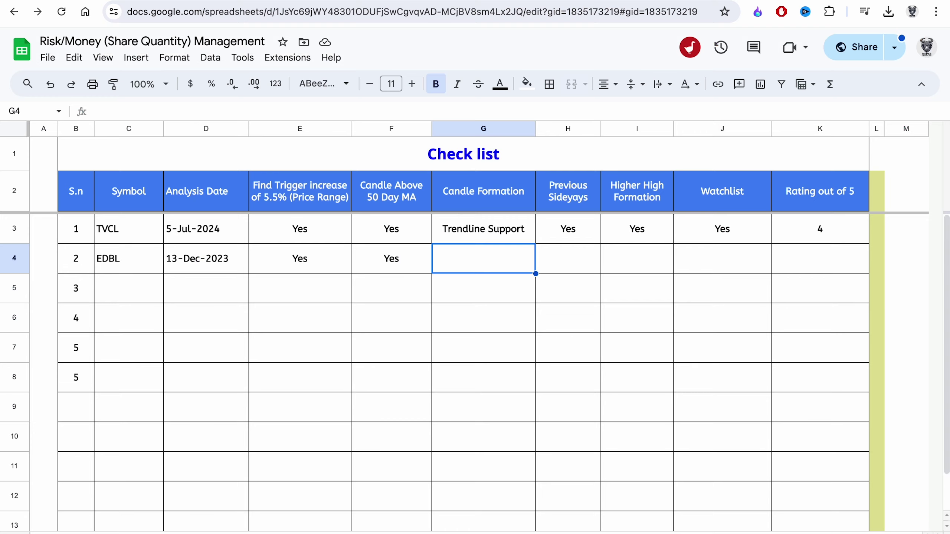
pyautogui.doubleClick(484, 258)
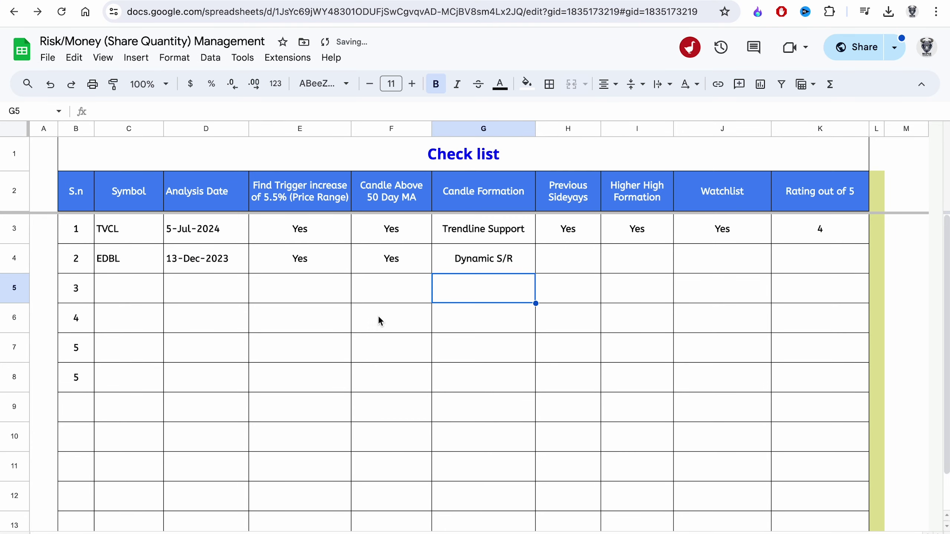
# - Read the 5.5% Trading Strategy PDF up to its trigger candle chapter and find its pinned copy in the Telegram 5.5% Trading Strategy topic
pyautogui.hotkey('ctrl', 'shift', 'Tab')
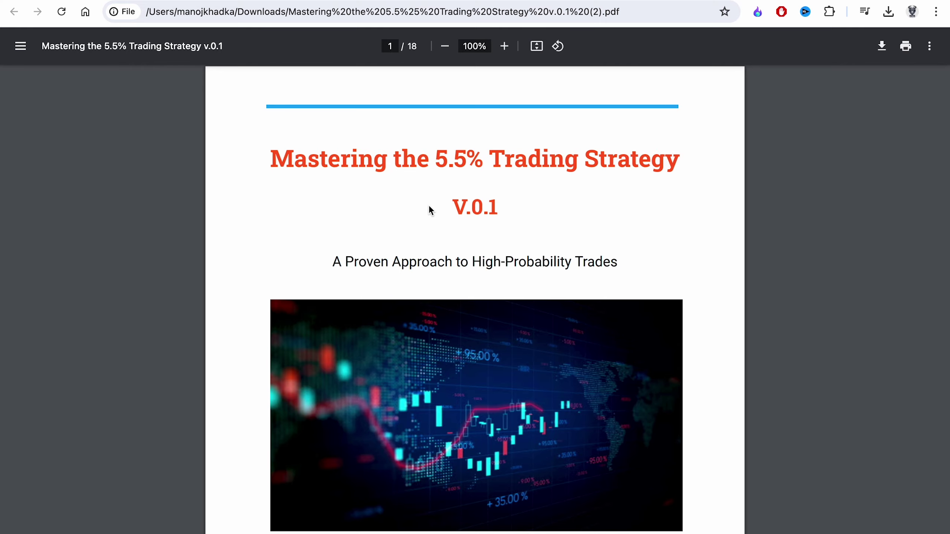
pyautogui.scroll(-1, 431, 211)
pyautogui.scroll(-20, 430, 211)
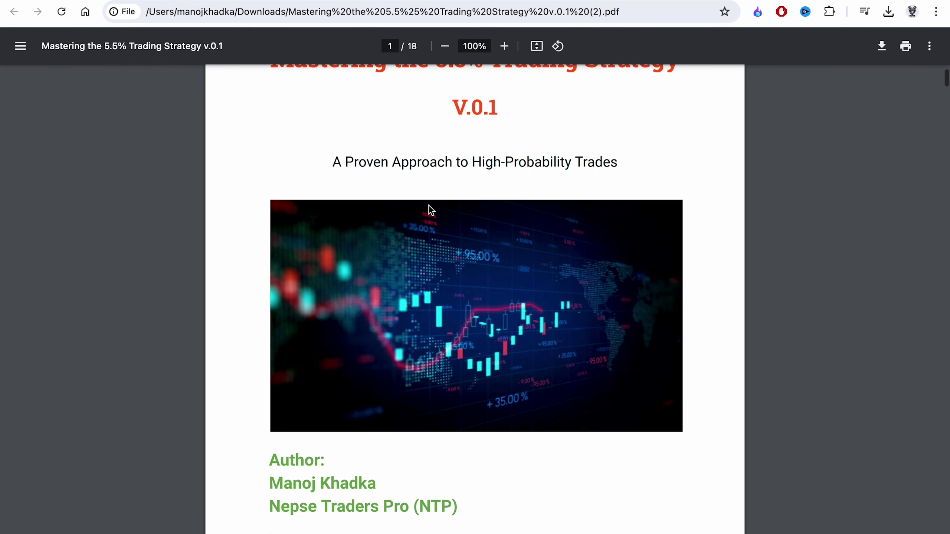
pyautogui.scroll(-20, 427, 208)
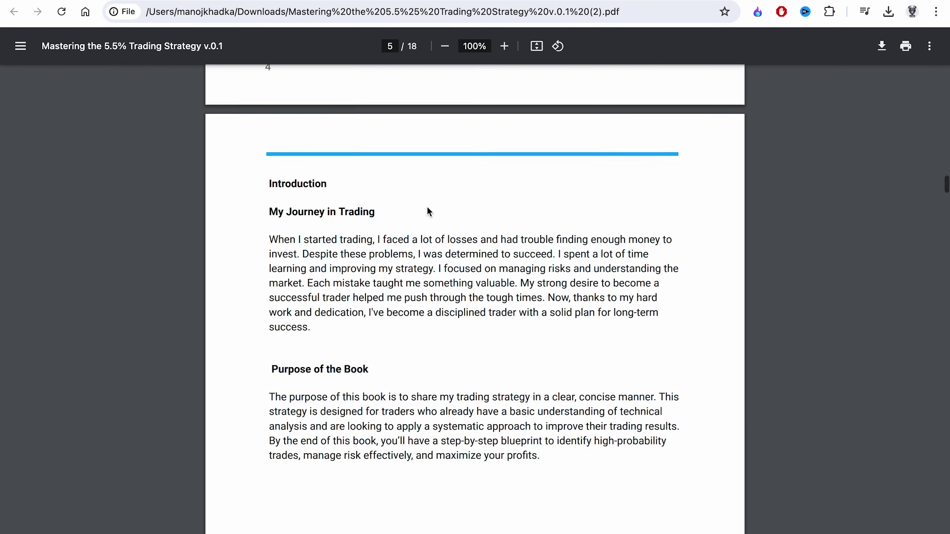
pyautogui.scroll(-2, 428, 209)
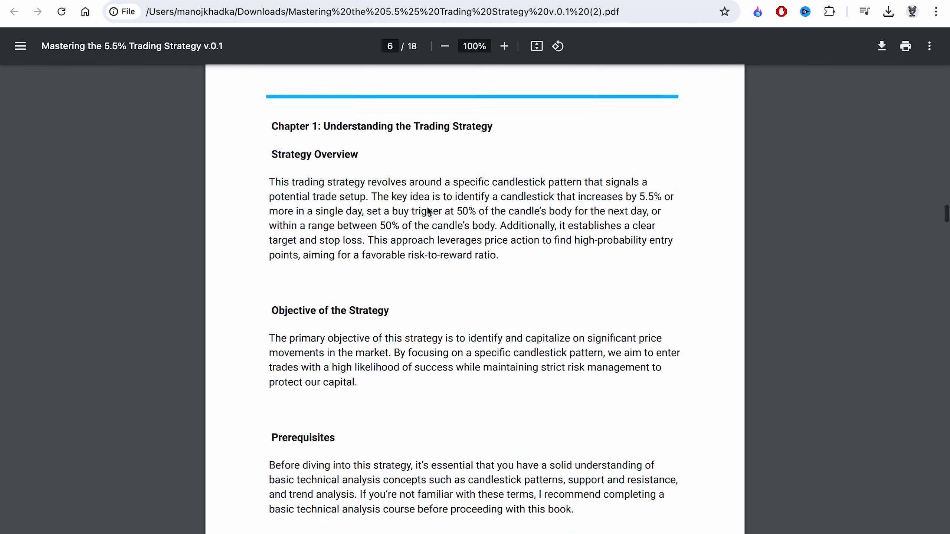
pyautogui.scroll(-20, 439, 215)
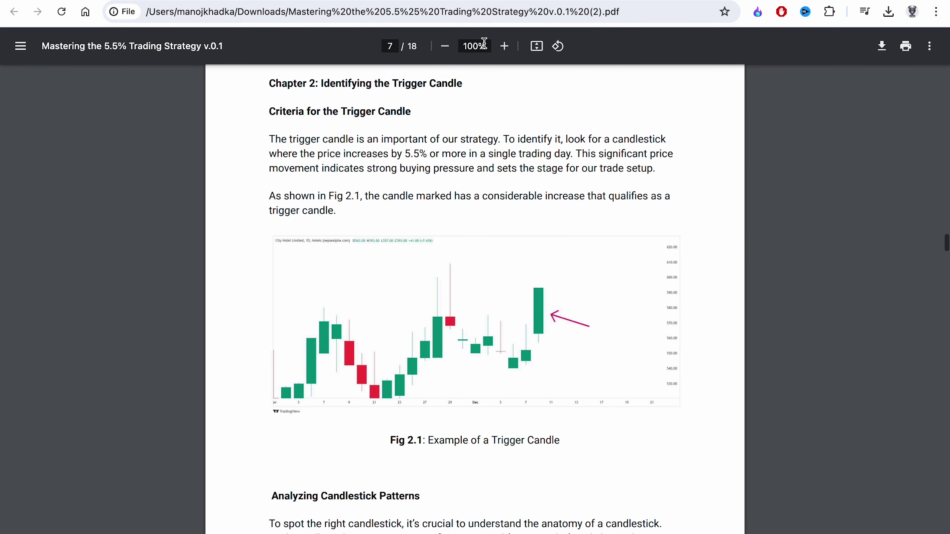
pyautogui.click(492, 0)
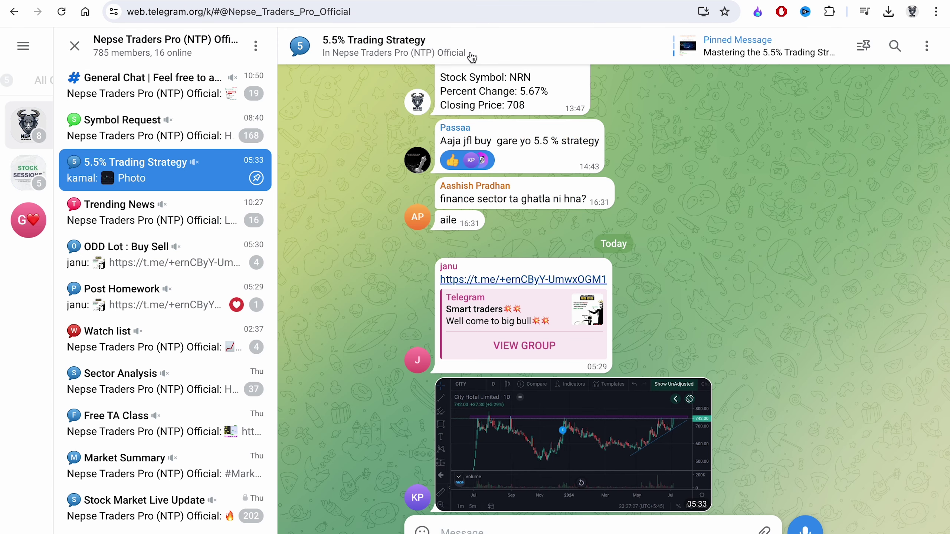
pyautogui.click(764, 48)
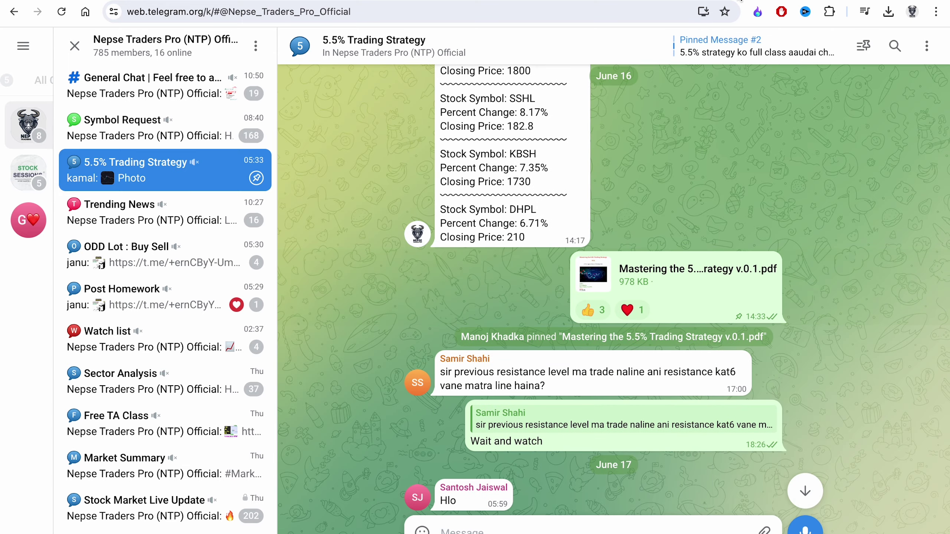
# - Draw a rectangle over EDBL's sideways range from 6 August to 13 December 2023, between about 318 and 294
pyautogui.hotkey('ctrl', 'Tab')
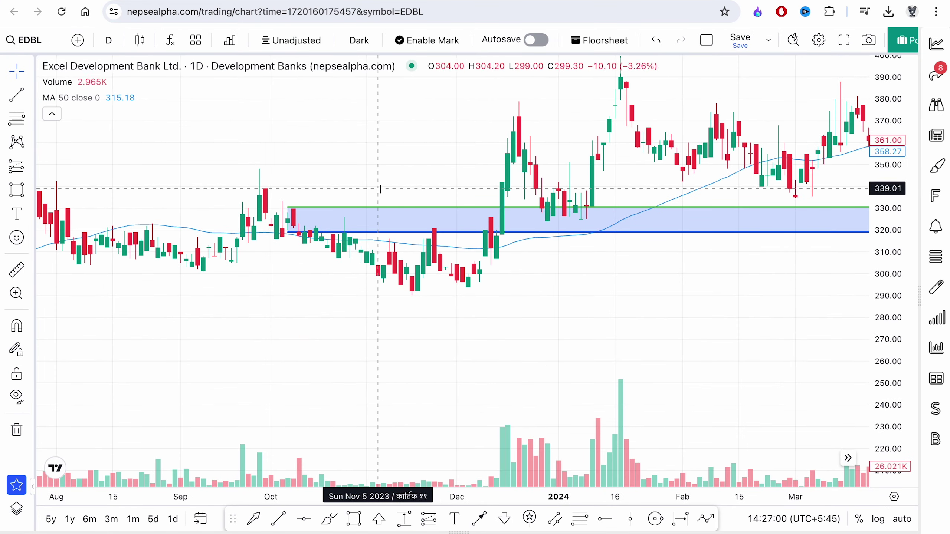
pyautogui.click(353, 519)
pyautogui.click(506, 233)
pyautogui.click(320, 273)
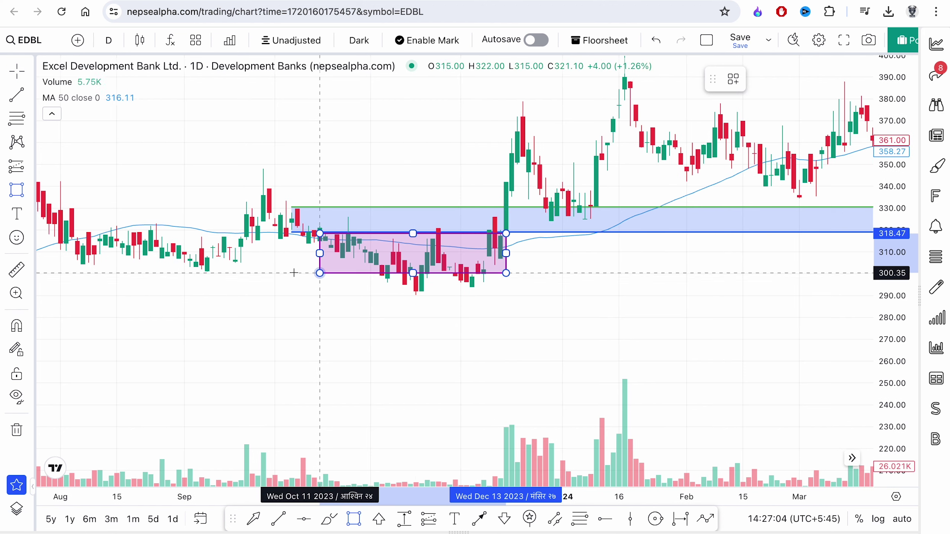
pyautogui.moveTo(319, 273); pyautogui.dragTo(77, 287)
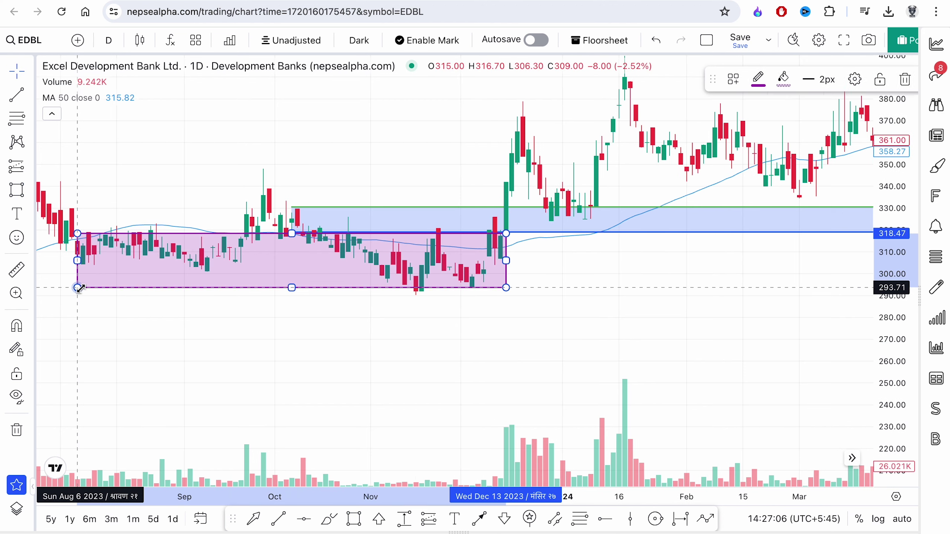
pyautogui.click(298, 329)
# - Enter Yes for EDBL's previous sideways criterion in the checklist
pyautogui.click(374, 1)
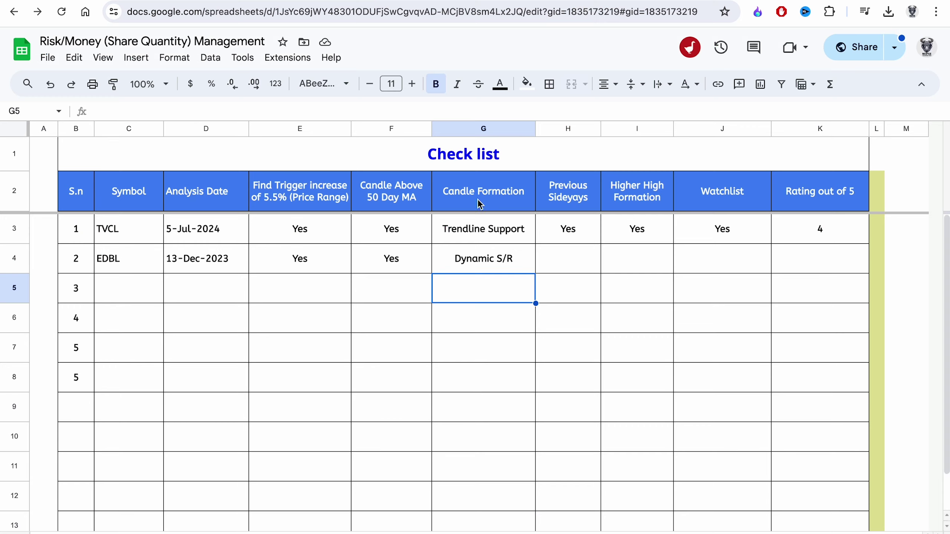
pyautogui.click(579, 259)
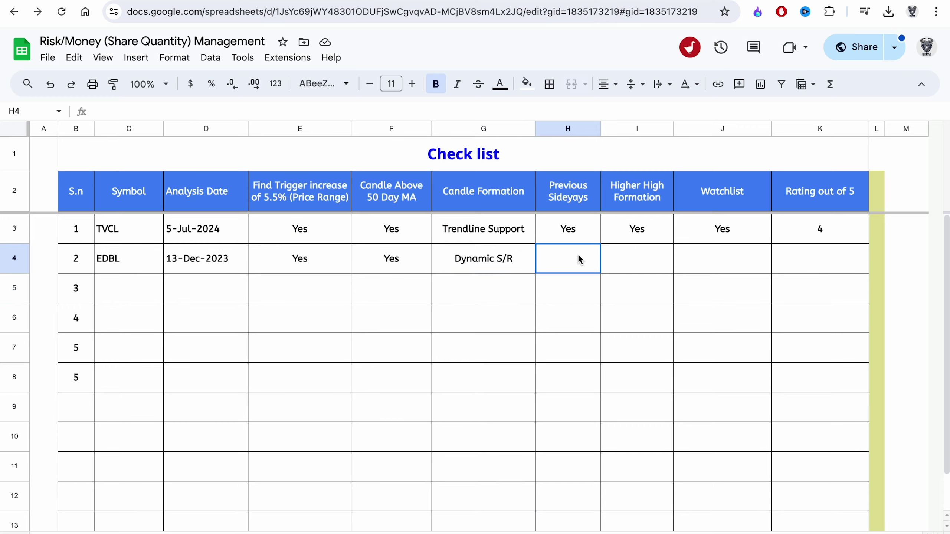
pyautogui.click(627, 254)
# - Check EDBL's chart for higher highs after the sideways range and enter Yes for its Higher High Formation and Watchlist criteria
pyautogui.hotkey('ctrl', 'Tab')
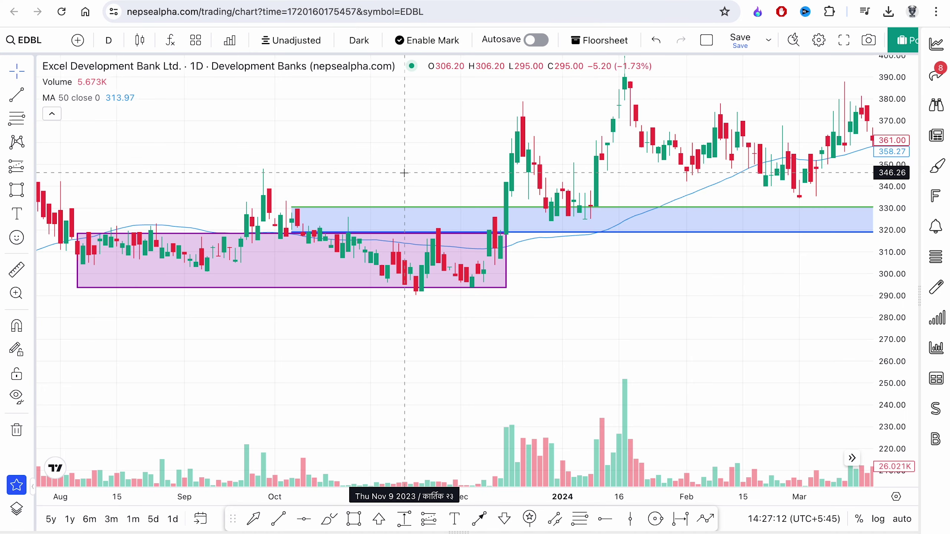
pyautogui.click(362, 290)
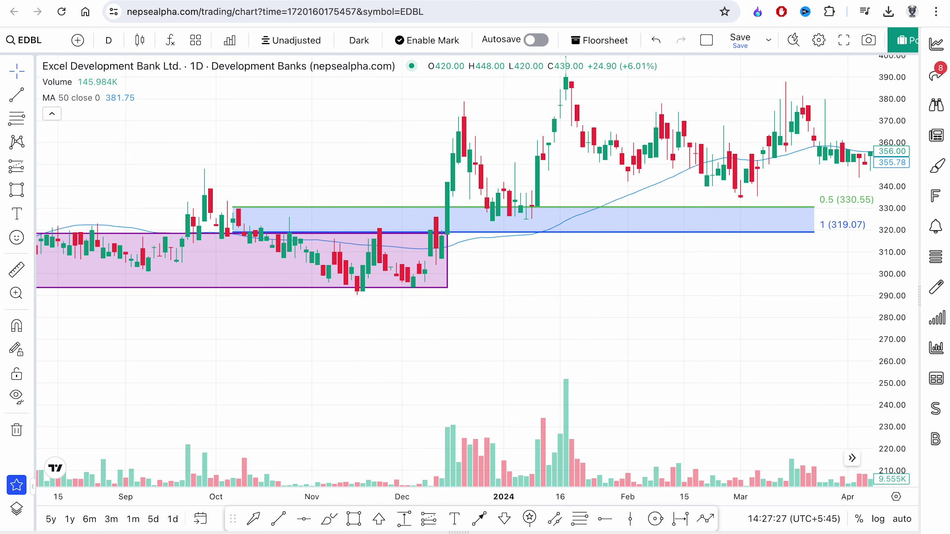
pyautogui.click(377, 0)
pyautogui.click(293, 94)
pyautogui.click(389, 0)
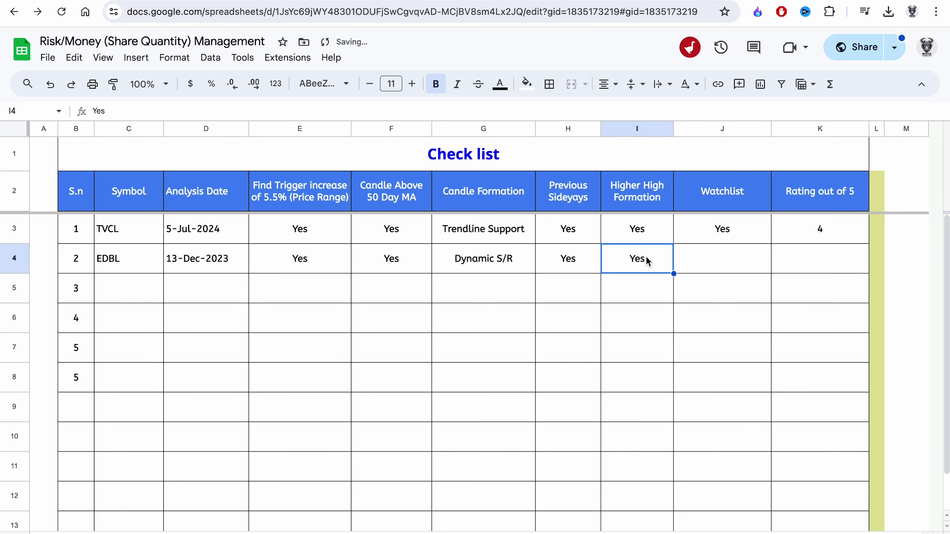
pyautogui.click(706, 261)
pyautogui.write('Yes')
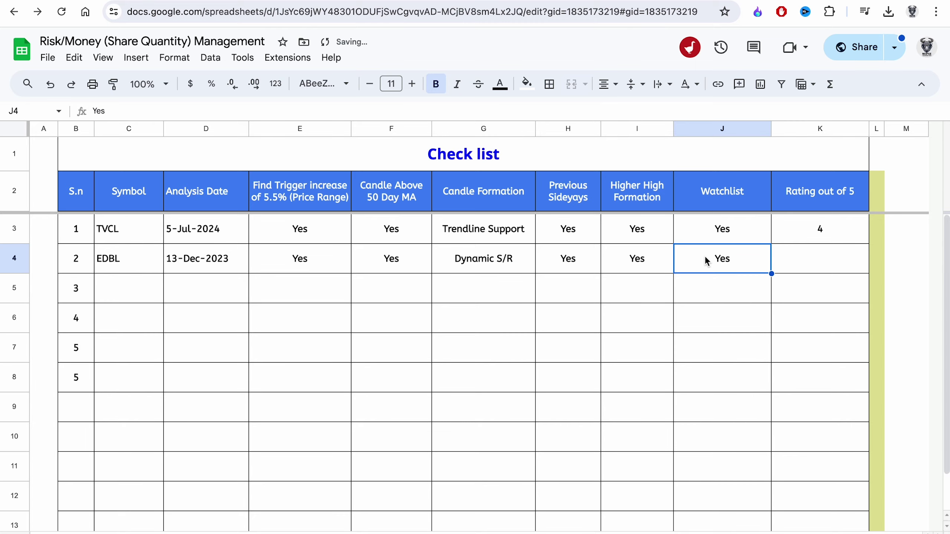
# - Review EDBL's price action before and after the December 2023 candle and enter 4 as its Rating out of 5
pyautogui.click(306, 1)
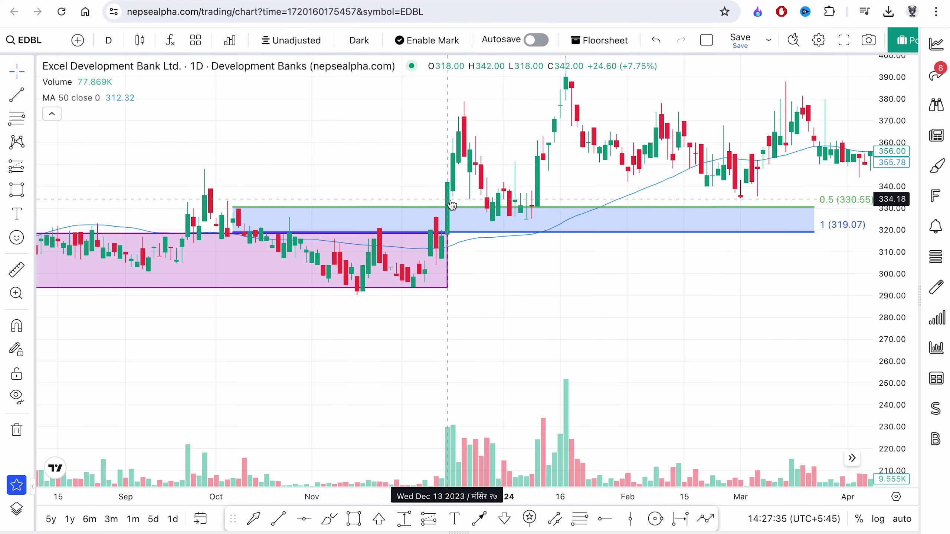
pyautogui.moveTo(523, 215); pyautogui.dragTo(857, 326)
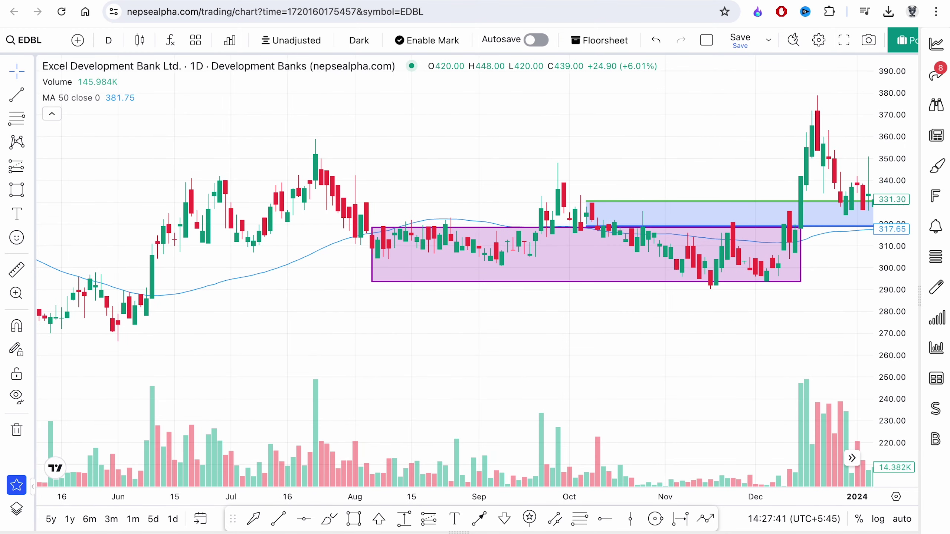
pyautogui.hotkey('ctrl', 'Tab')
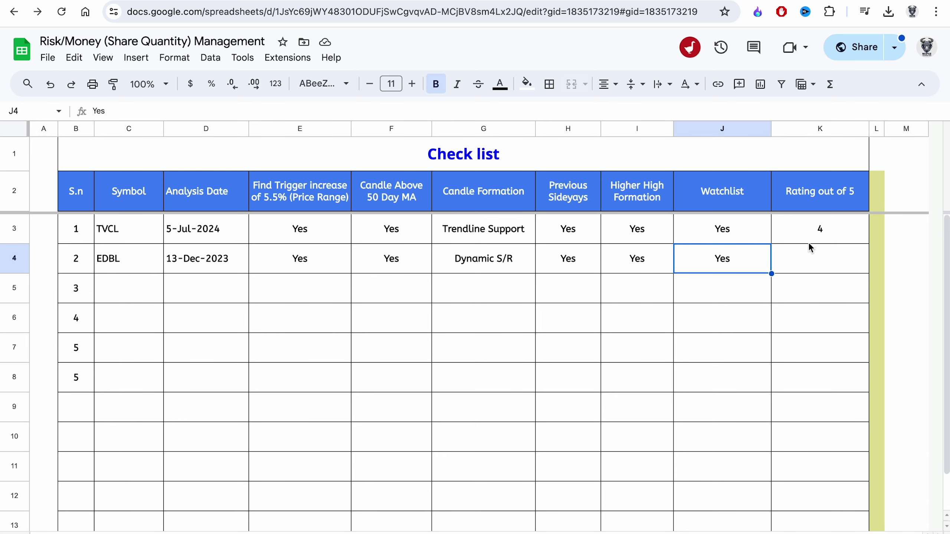
pyautogui.click(818, 260)
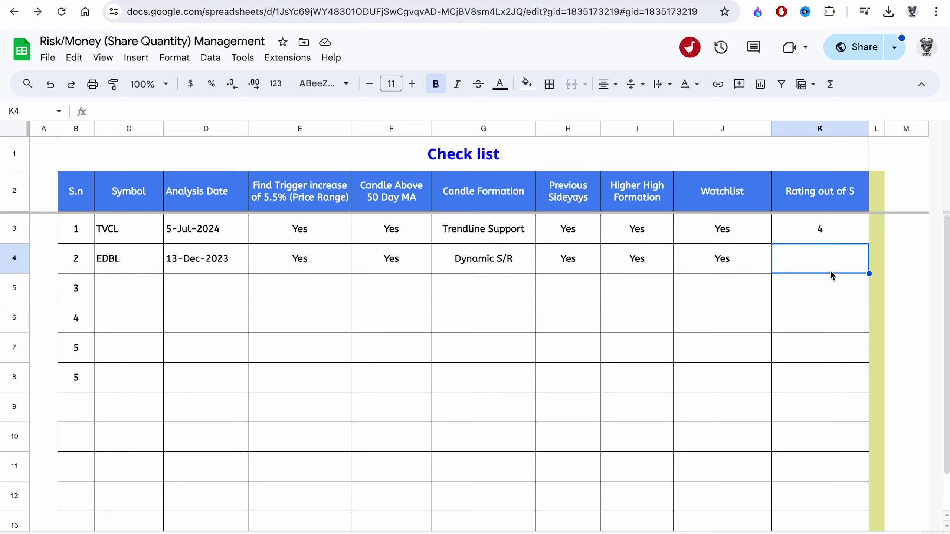
pyautogui.write('4')
pyautogui.click(817, 291)
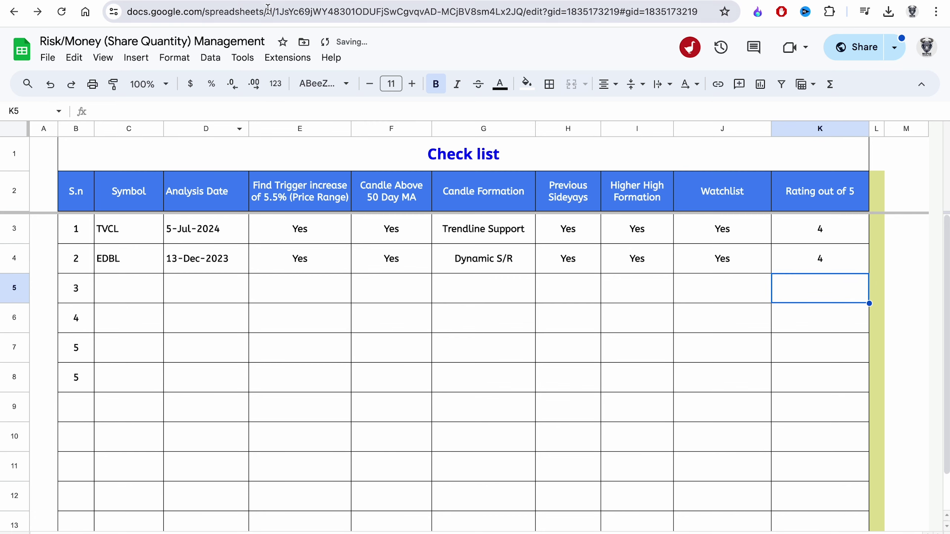
# - Look through the top gainers and losers on NepseAlpha and load CITY's chart
pyautogui.hotkey('ctrl', 'Tab')
pyautogui.click(937, 52)
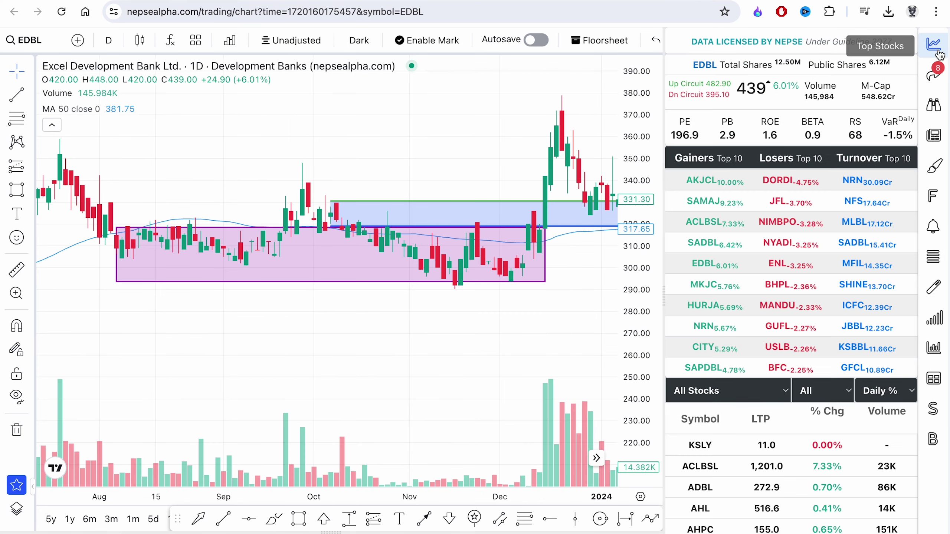
pyautogui.click(697, 348)
pyautogui.click(790, 349)
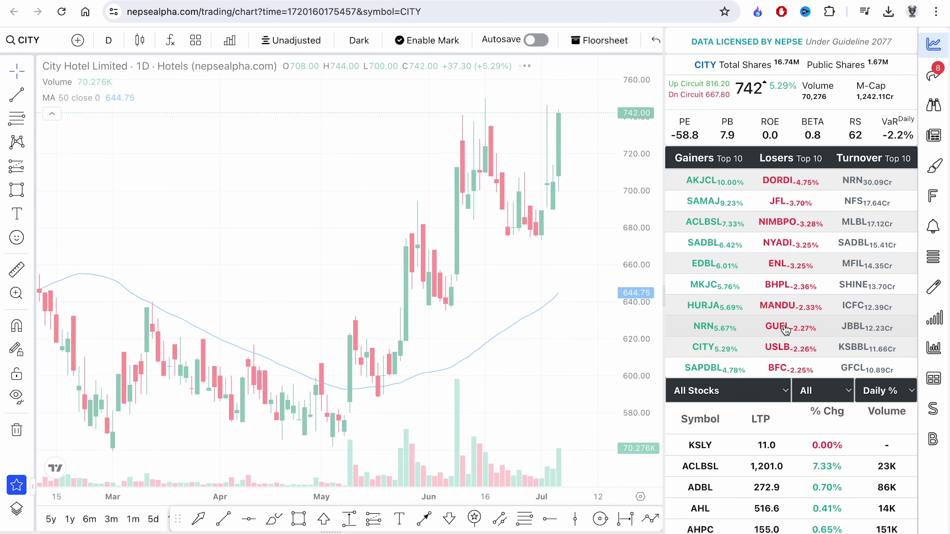
pyautogui.click(785, 306)
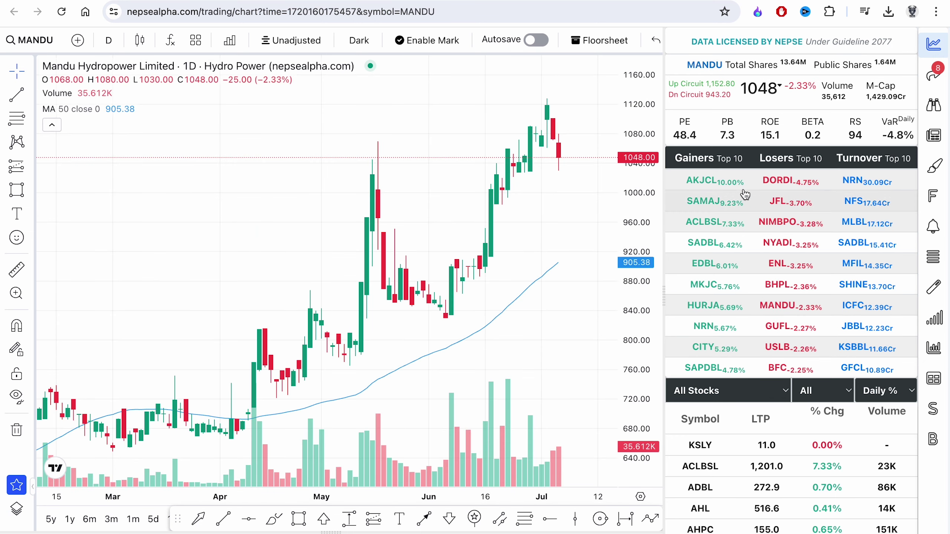
pyautogui.click(710, 352)
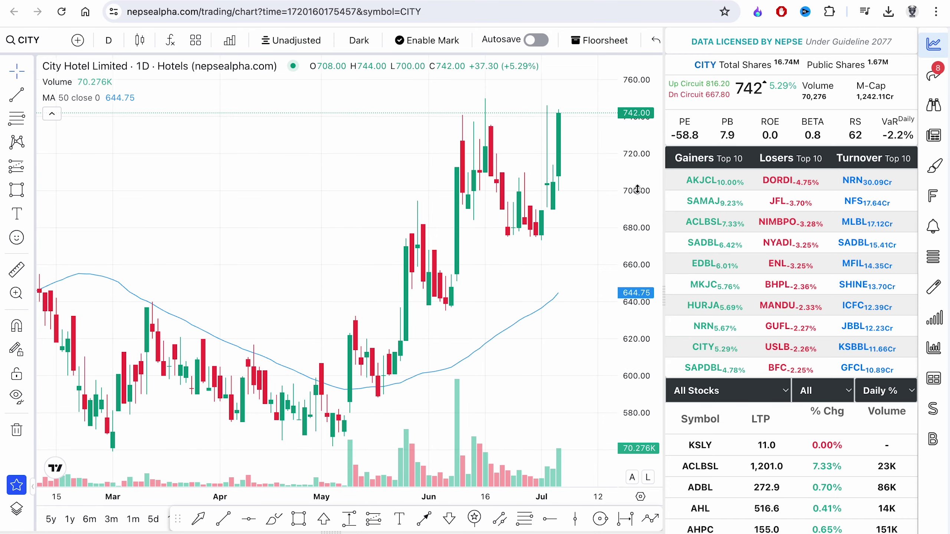
# - Draw a rectangle along CITY's sideways range starting in late February 2024, between about 628 and 561
pyautogui.moveTo(643, 165); pyautogui.dragTo(643, 284)
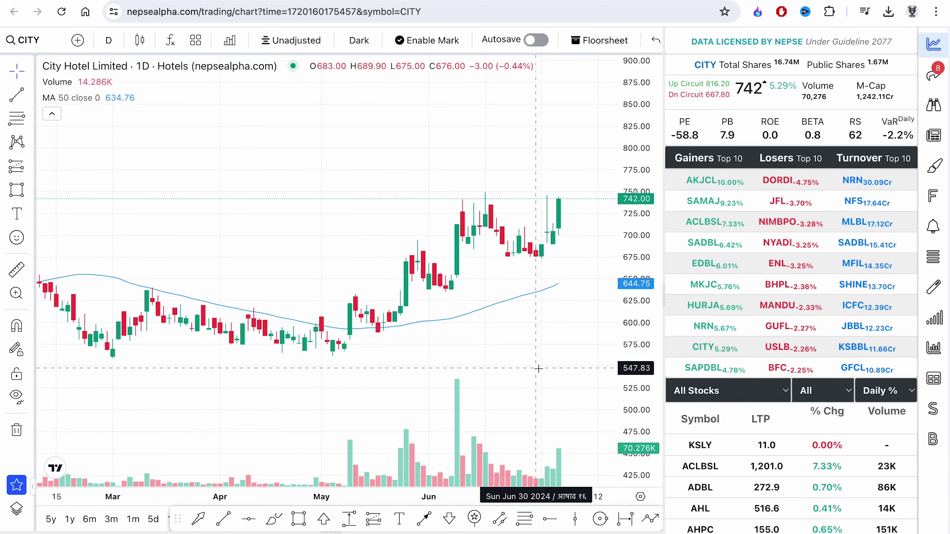
pyautogui.click(933, 43)
pyautogui.moveTo(706, 186); pyautogui.dragTo(554, 126)
pyautogui.click(353, 519)
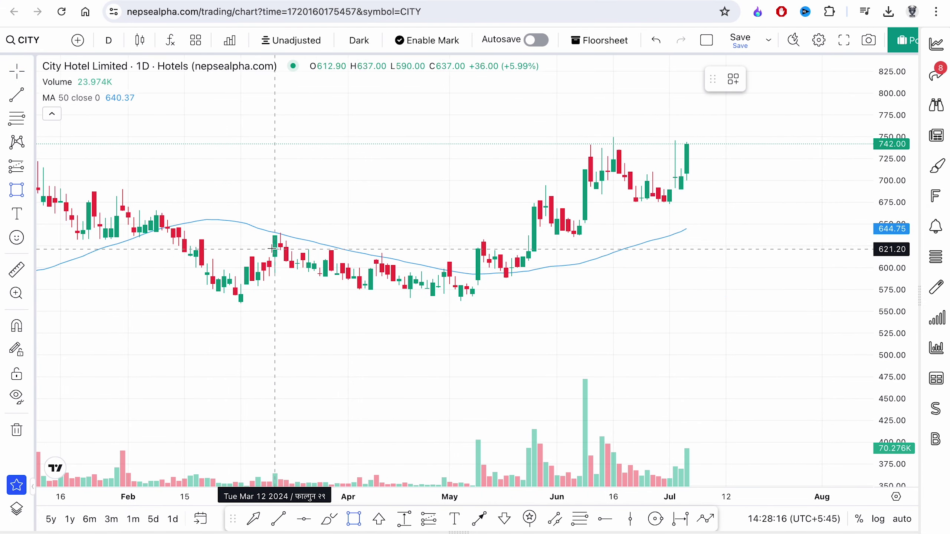
pyautogui.moveTo(212, 244)
pyautogui.mouseDown()
pyautogui.moveTo(538, 329)
pyautogui.moveTo(738, 293)
pyautogui.moveTo(765, 301)
pyautogui.mouseUp()
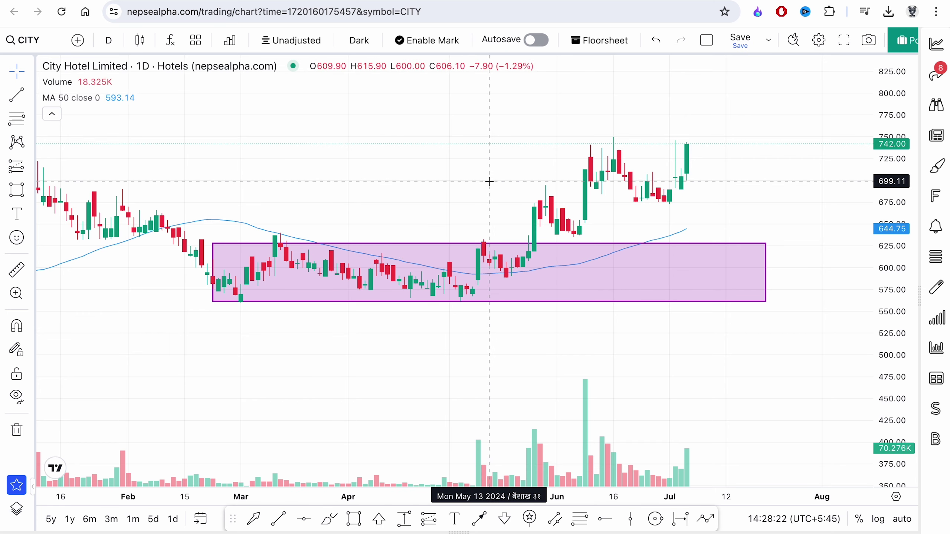
# - Load TVCL's chart and examine its marked sideways range, trendline support and Fib zone for comparison with CITY
pyautogui.click(29, 37)
pyautogui.write('TVC')
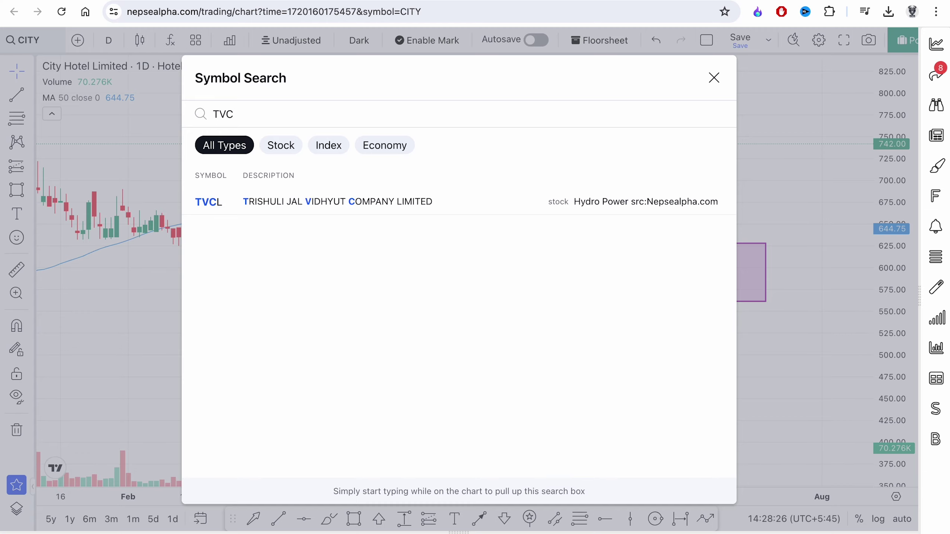
pyautogui.click(245, 200)
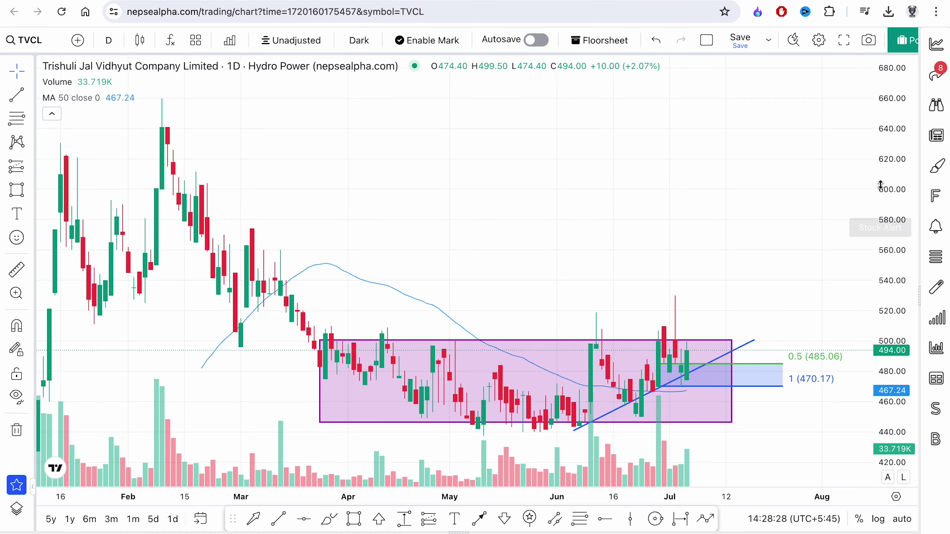
pyautogui.moveTo(880, 185); pyautogui.dragTo(878, 258)
pyautogui.moveTo(786, 266); pyautogui.dragTo(754, 150)
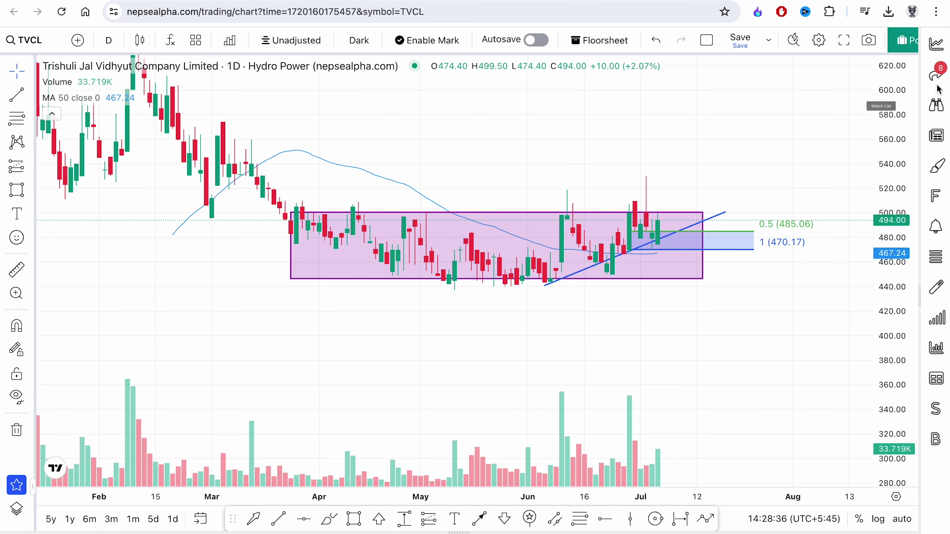
# - Return to CITY's chart and trace the price wave inside the sideways rectangle with a freehand Brush curve from late February to early May
pyautogui.click(936, 44)
pyautogui.click(703, 348)
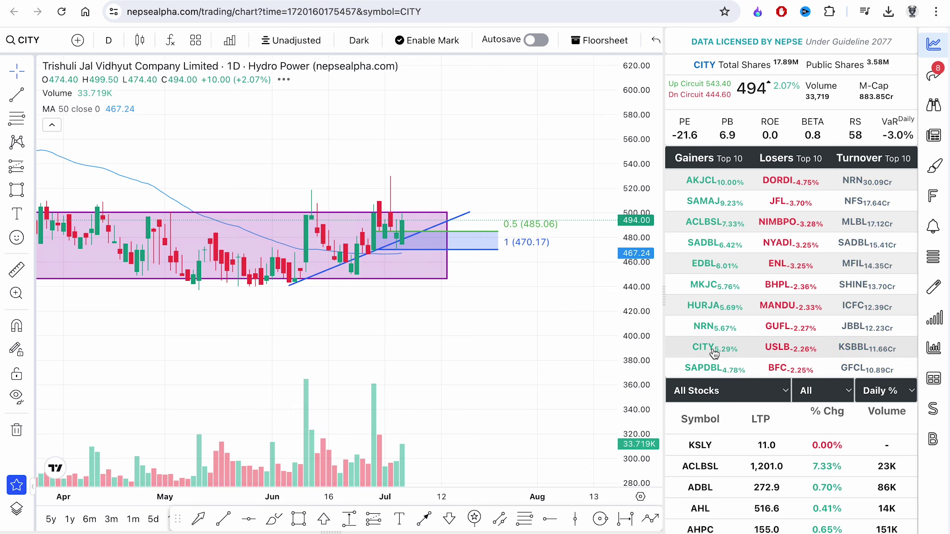
pyautogui.click(945, 44)
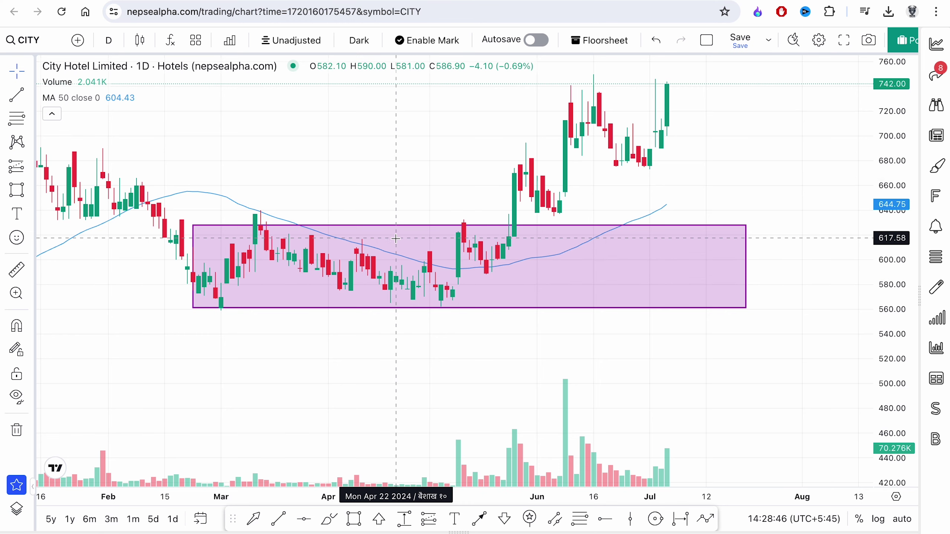
pyautogui.moveTo(374, 333); pyautogui.dragTo(449, 327)
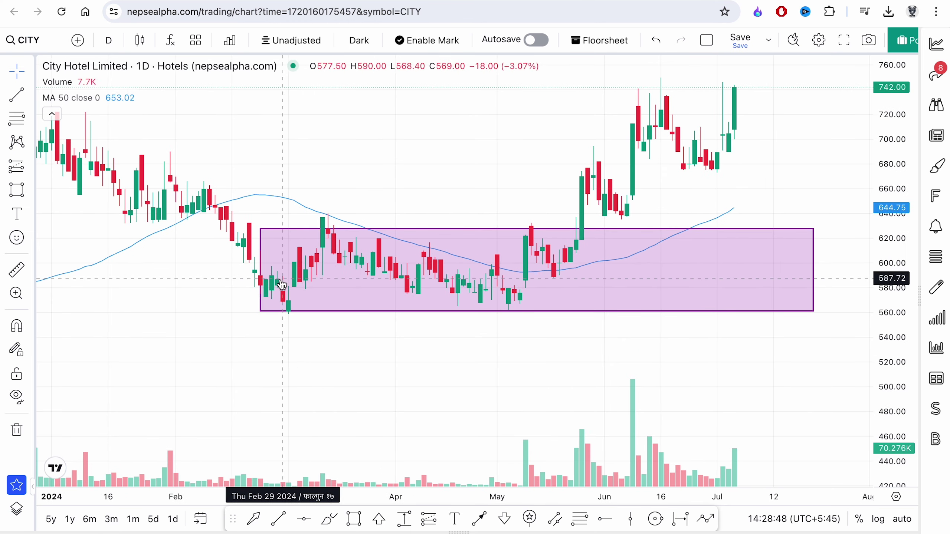
pyautogui.moveTo(279, 293)
pyautogui.mouseDown()
pyautogui.moveTo(348, 241)
pyautogui.moveTo(298, 321)
pyautogui.moveTo(408, 286)
pyautogui.moveTo(537, 279)
pyautogui.mouseUp()
pyautogui.click(329, 519)
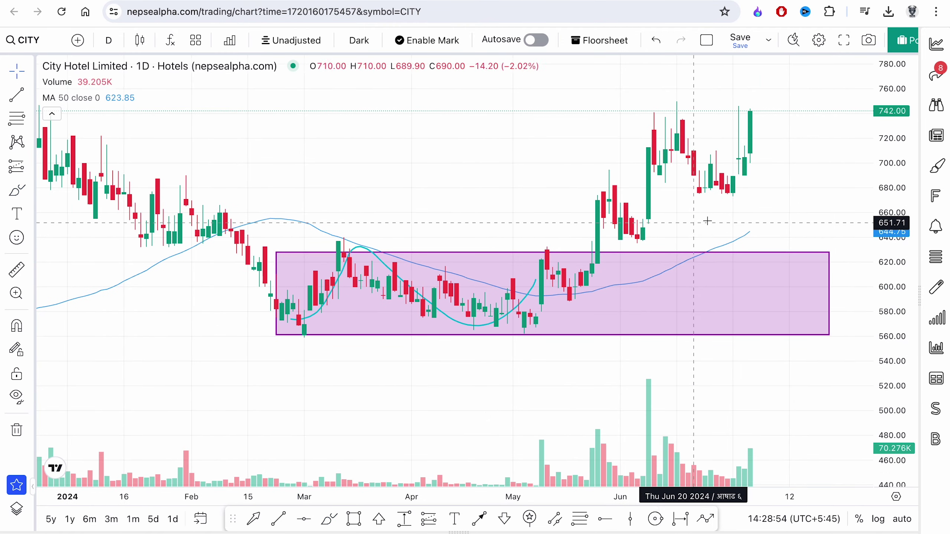
# - Shorten the rectangle around CITY's sideways range so that it ends in mid-May 2024
pyautogui.moveTo(754, 206); pyautogui.dragTo(656, 209)
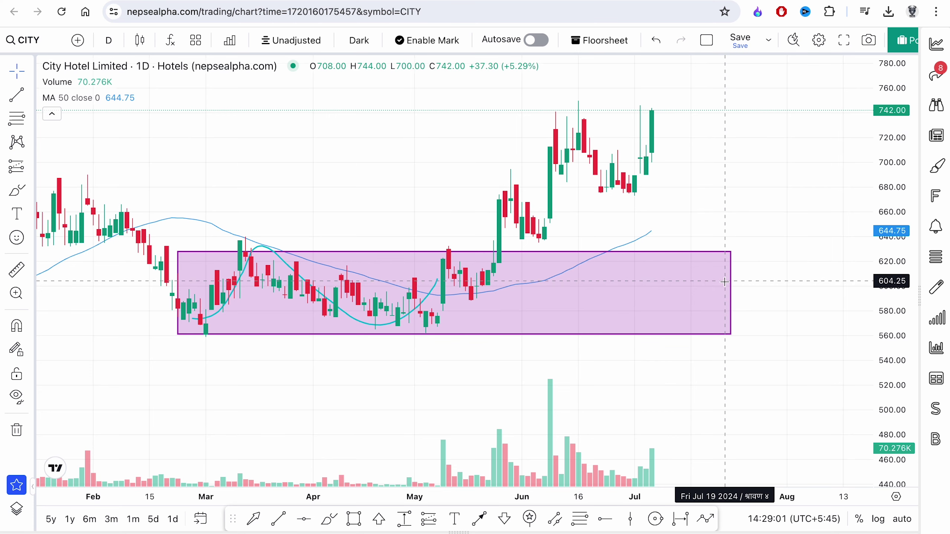
pyautogui.click(731, 293)
pyautogui.moveTo(729, 292); pyautogui.dragTo(460, 293)
pyautogui.moveTo(286, 377); pyautogui.dragTo(740, 379)
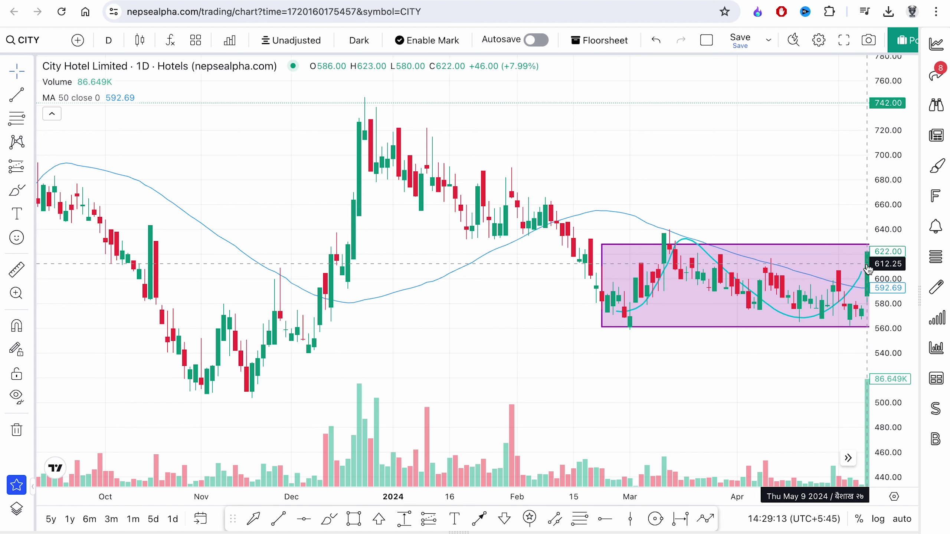
# - Switch to the Google Sheets checklist and fill S.n 3 with symbol CITY and analysis date 9-May-2024
pyautogui.click(437, 0)
pyautogui.click(195, 291)
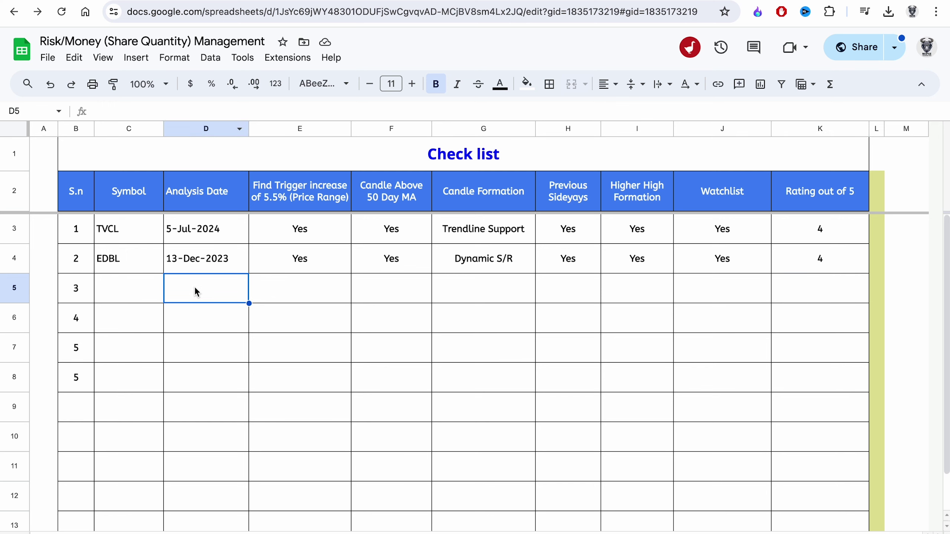
pyautogui.write('9-May-2024')
pyautogui.press('Return')
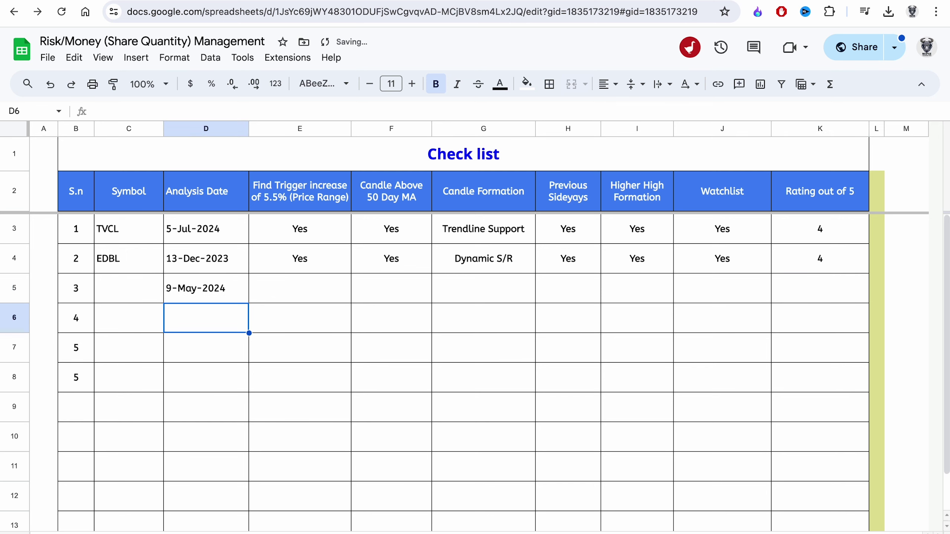
pyautogui.hotkey('ctrl', 'Tab')
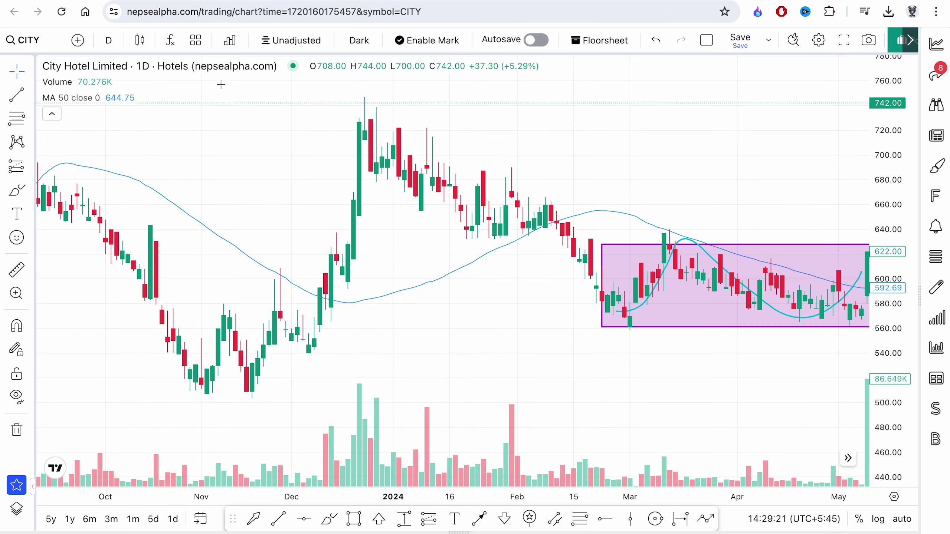
pyautogui.hotkey('ctrl', 'shift', 'Tab')
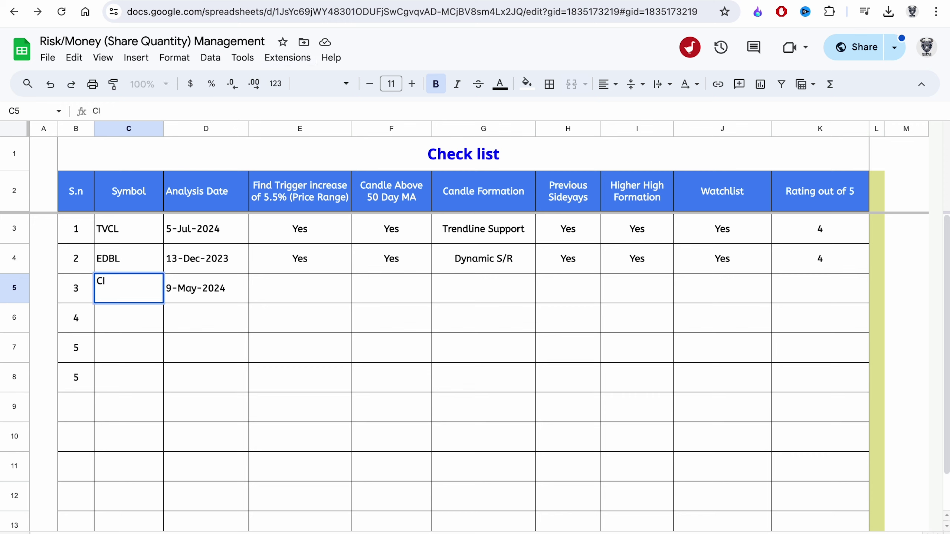
# - Enter Yes for CITY under the 5.5% trigger increase criterion, using the rows above as reference
pyautogui.click(299, 295)
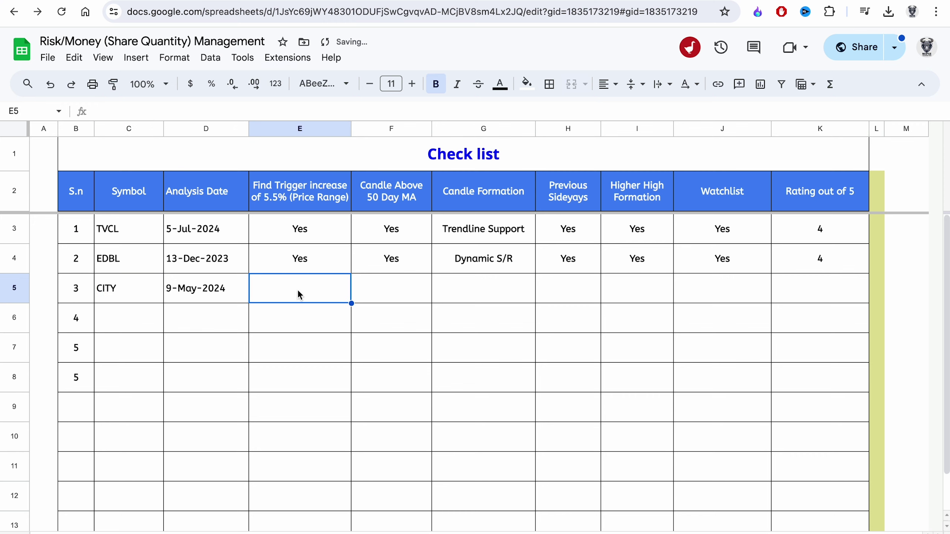
pyautogui.click(438, 168)
pyautogui.click(314, 298)
pyautogui.click(209, 233)
pyautogui.click(324, 241)
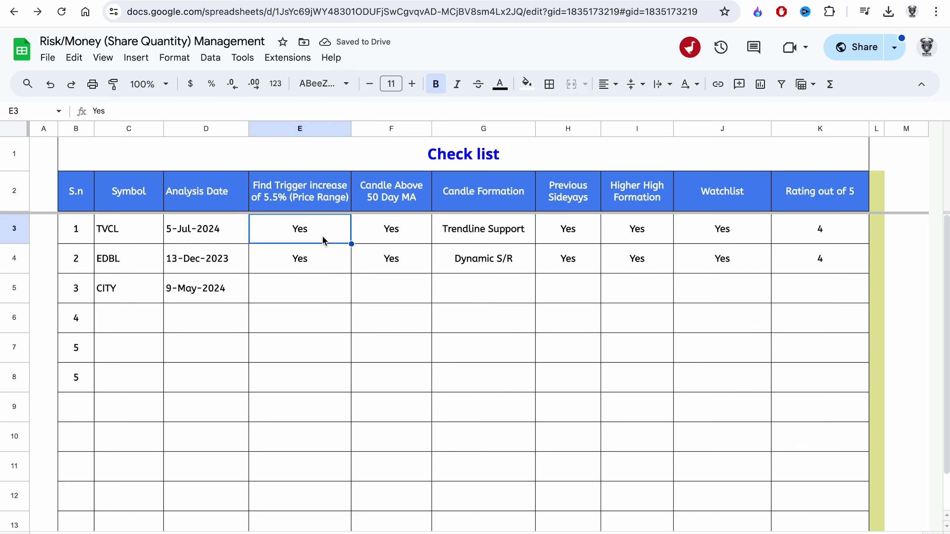
pyautogui.click(779, 232)
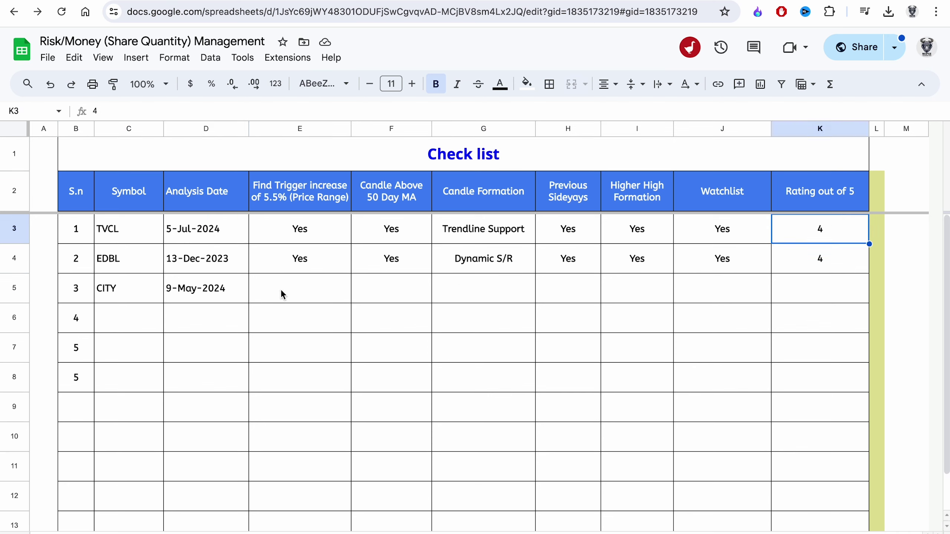
pyautogui.click(306, 295)
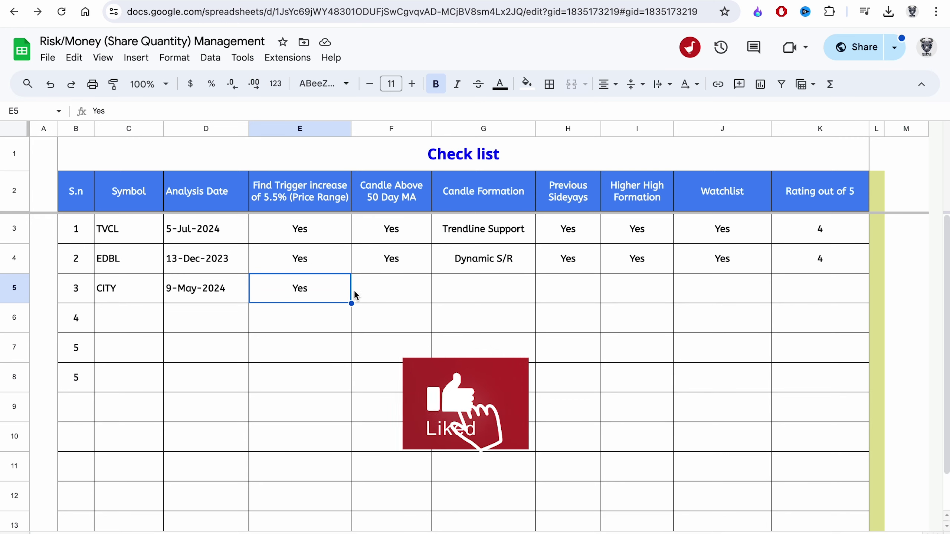
# - Enter "Cross Over" for CITY under Candle Above 50 Day MA, correcting the capitalization of "Over"
pyautogui.click(362, 294)
pyautogui.write('C')
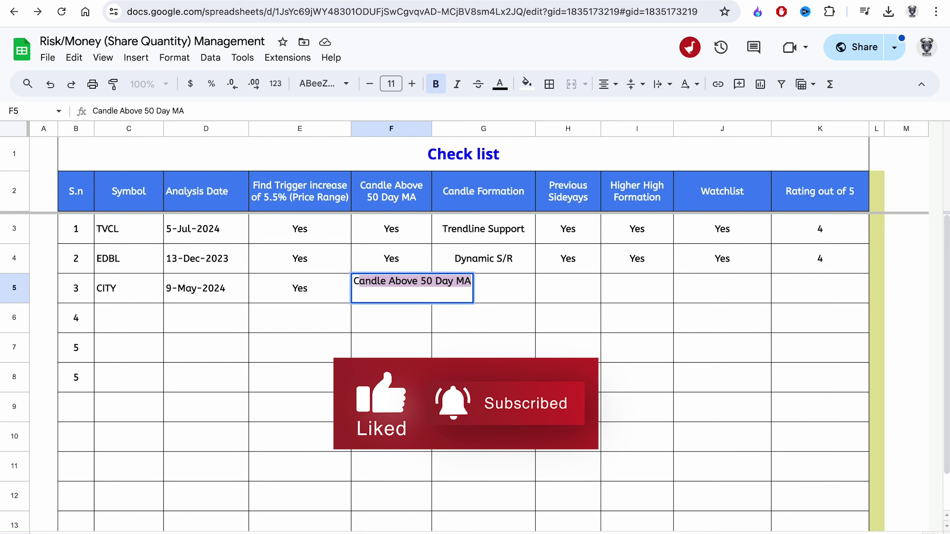
pyautogui.write('rossO')
pyautogui.press('BackSpace')
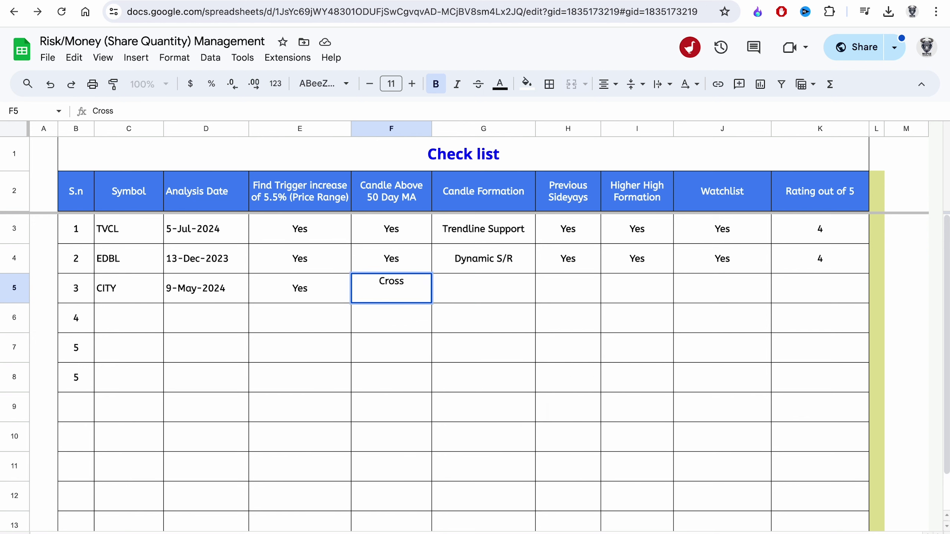
pyautogui.press('Return')
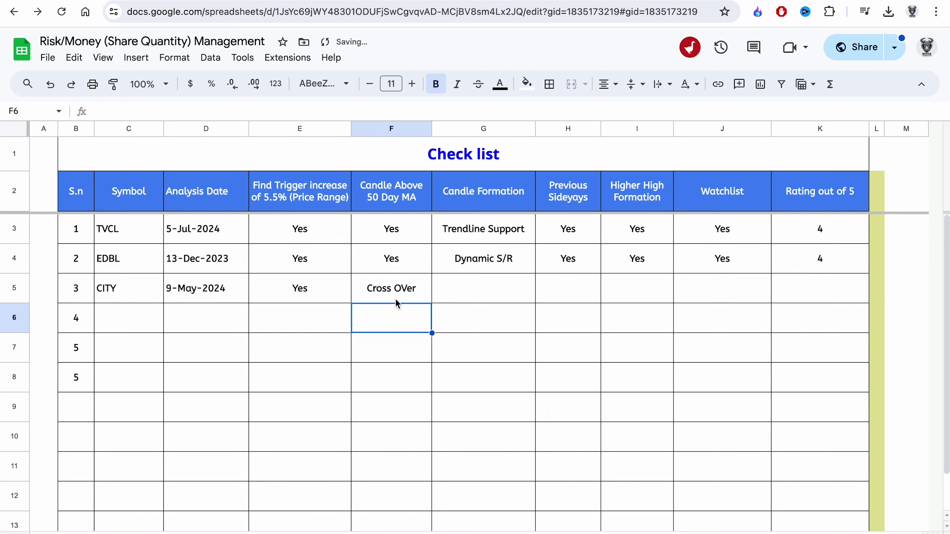
pyautogui.click(422, 290)
pyautogui.doubleClick(419, 286)
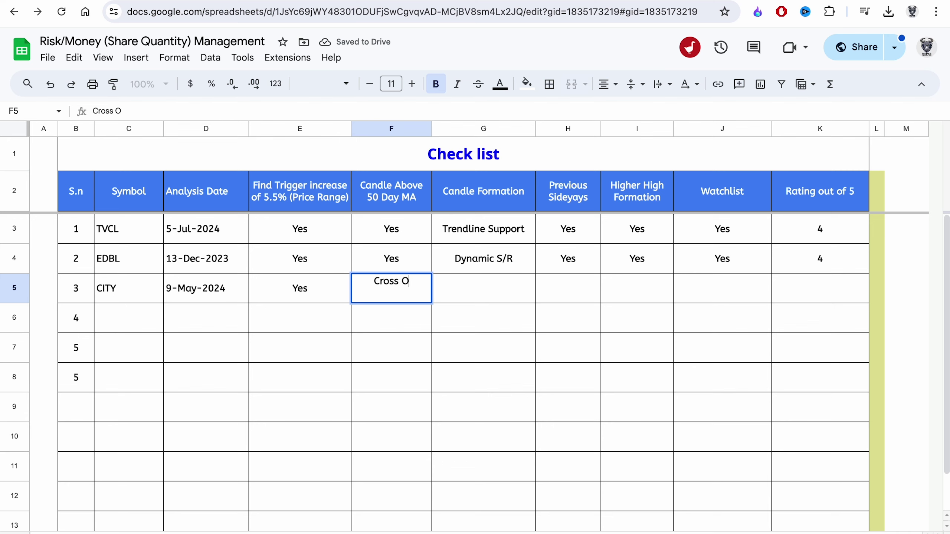
pyautogui.write('ver')
pyautogui.press('Return')
# - Check the latest candles on CITY's NepseAlpha chart and enter "Near To R" as its Candle Formation in the checklist
pyautogui.click(259, 0)
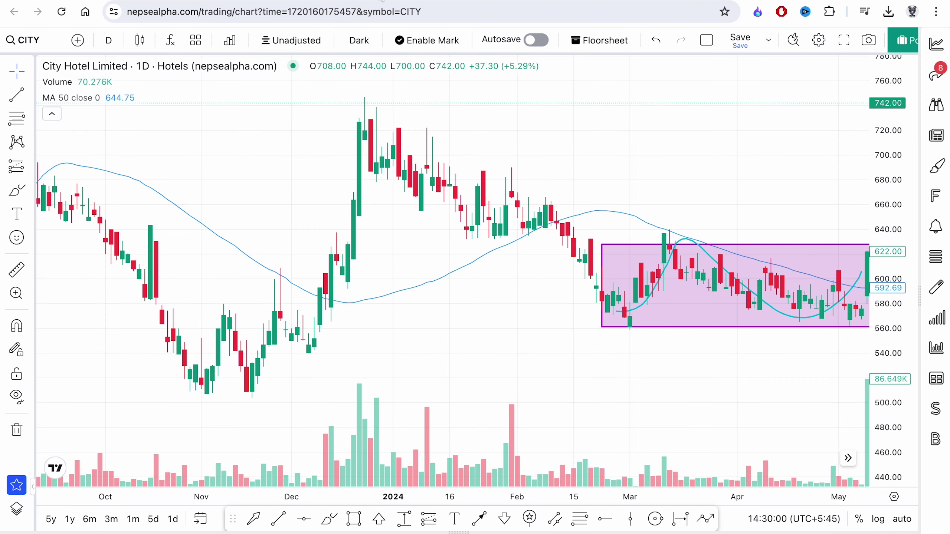
pyautogui.hotkey('ctrl', 'Tab')
pyautogui.click(458, 286)
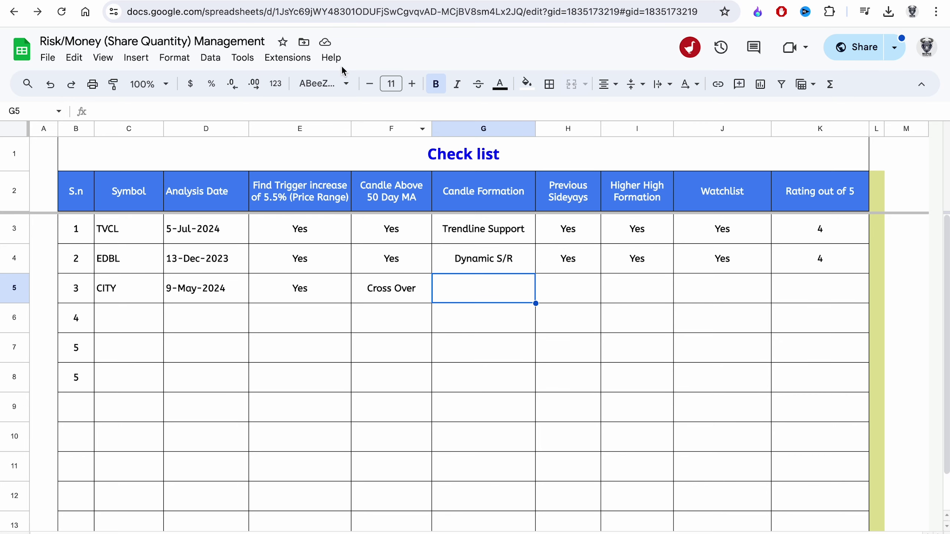
pyautogui.hotkey('ctrl', 'Tab')
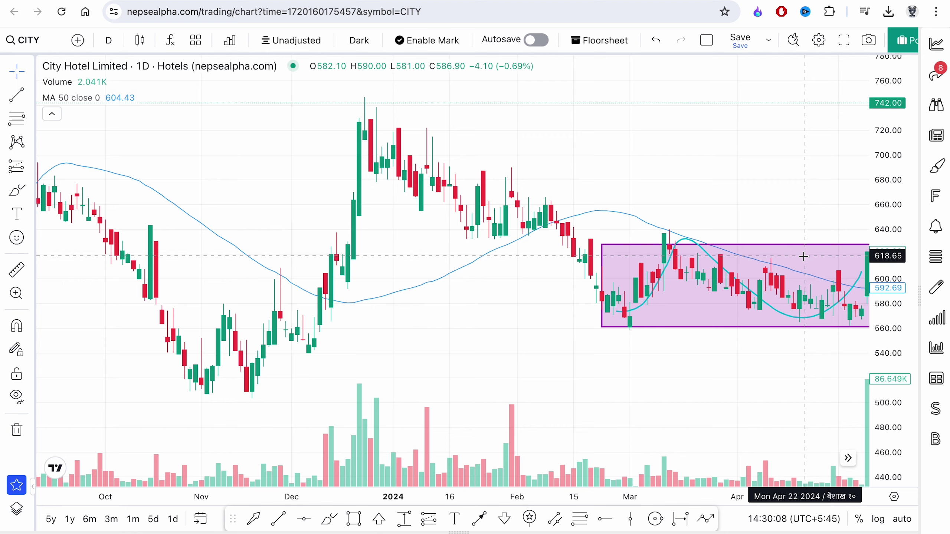
pyautogui.click(383, 2)
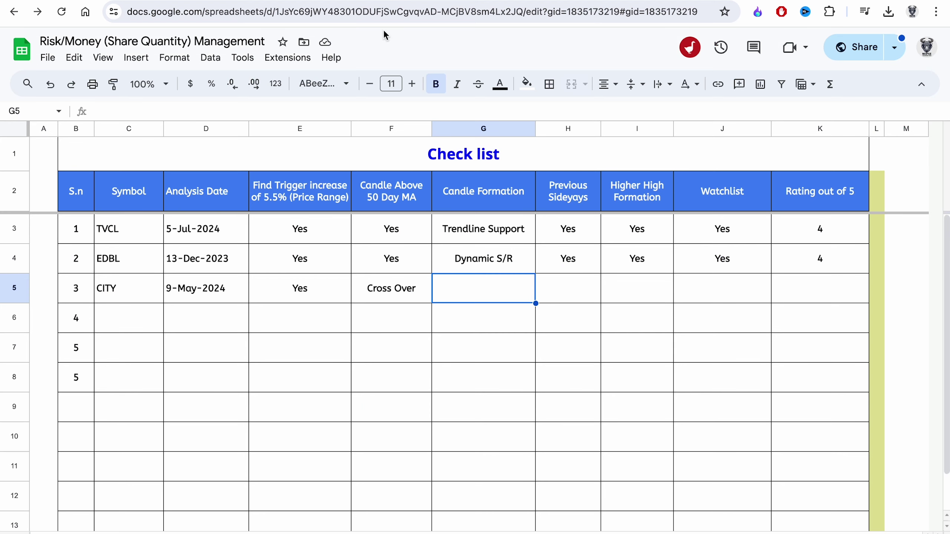
pyautogui.write('Near To R')
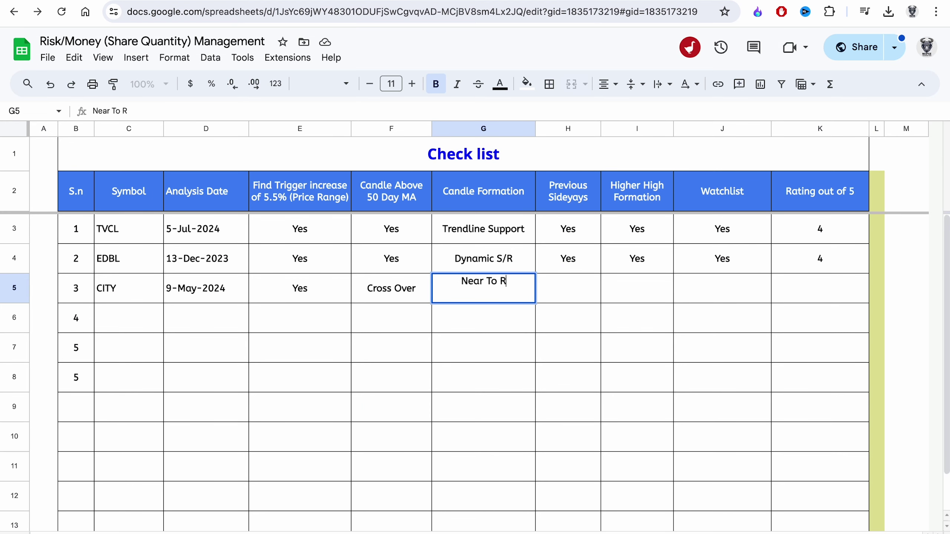
pyautogui.press('Return')
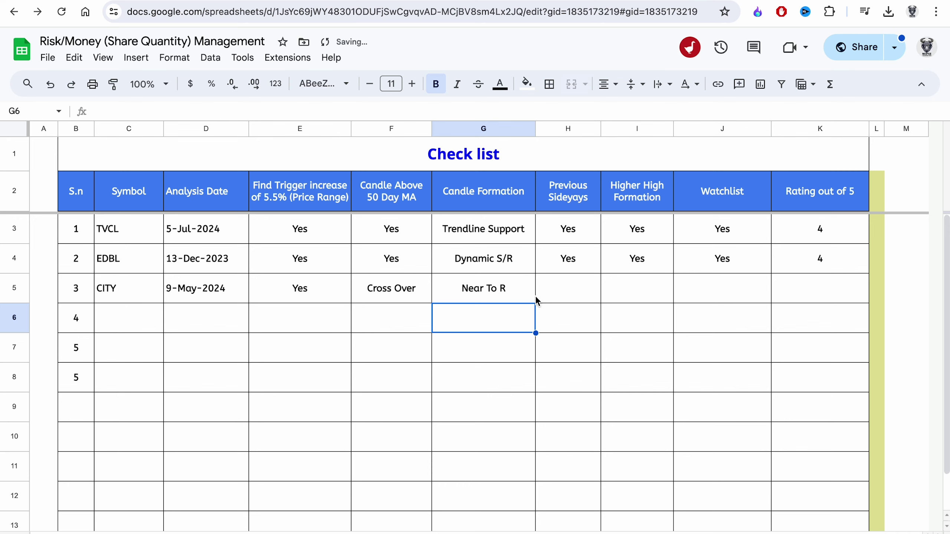
# - Verify CITY's chart and set its previous sideways criterion to Yes and Higher High Formation to No
pyautogui.click(568, 284)
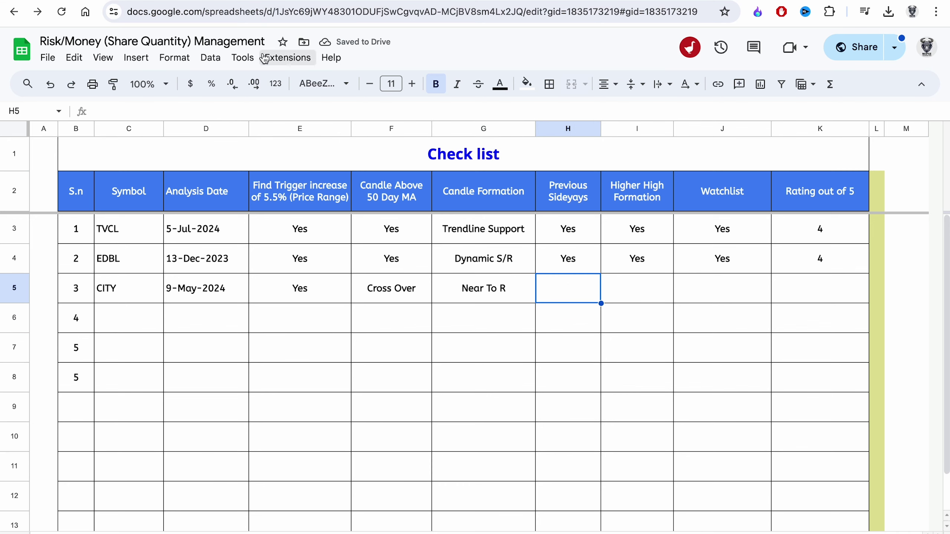
pyautogui.click(136, 2)
pyautogui.click(425, 1)
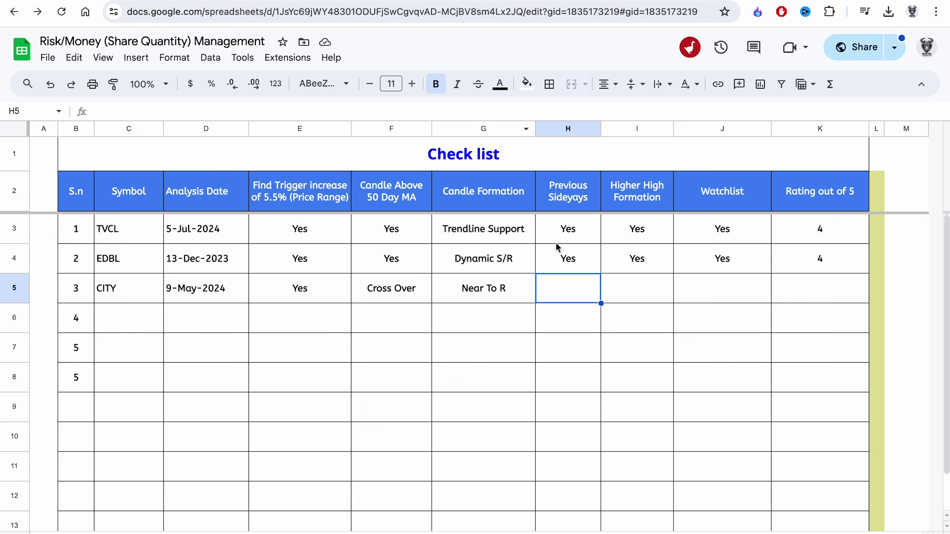
pyautogui.click(630, 297)
pyautogui.click(299, 1)
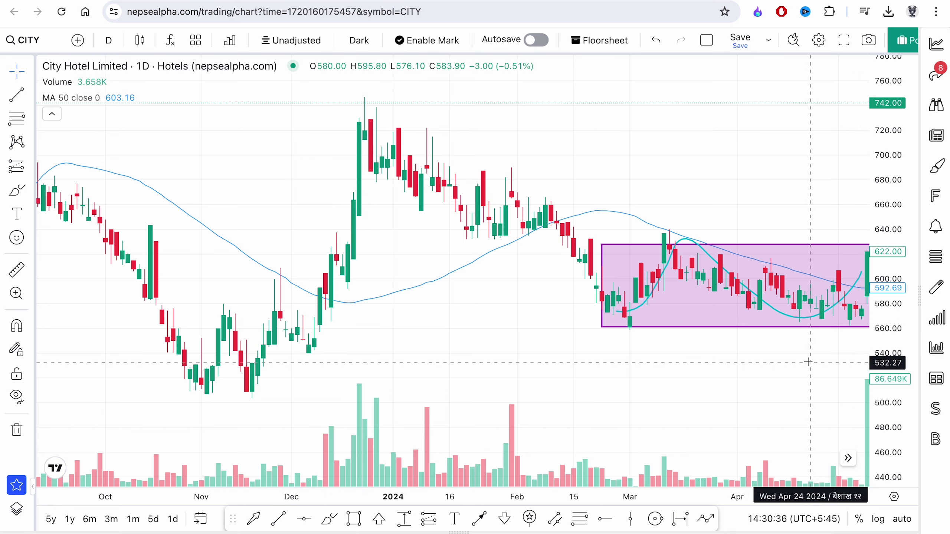
pyautogui.click(371, 1)
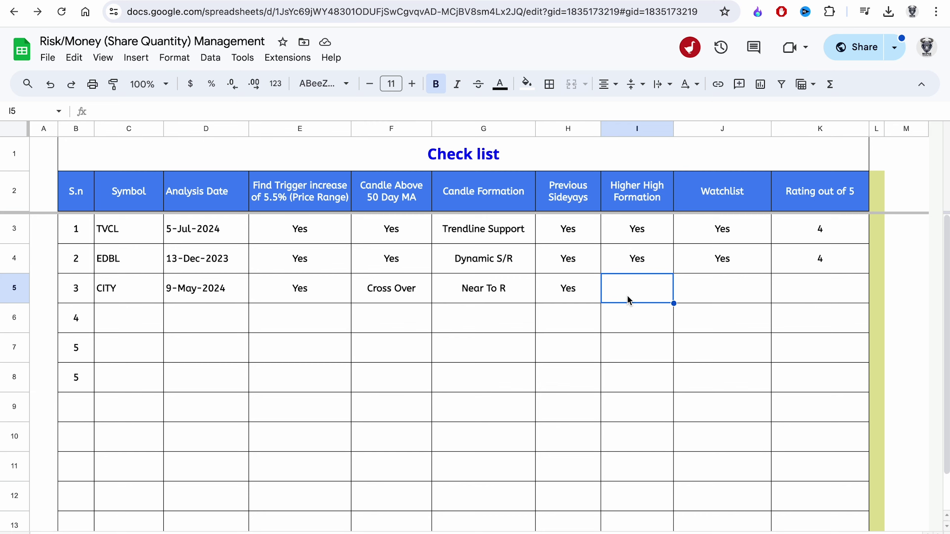
pyautogui.write('No')
pyautogui.press('Return')
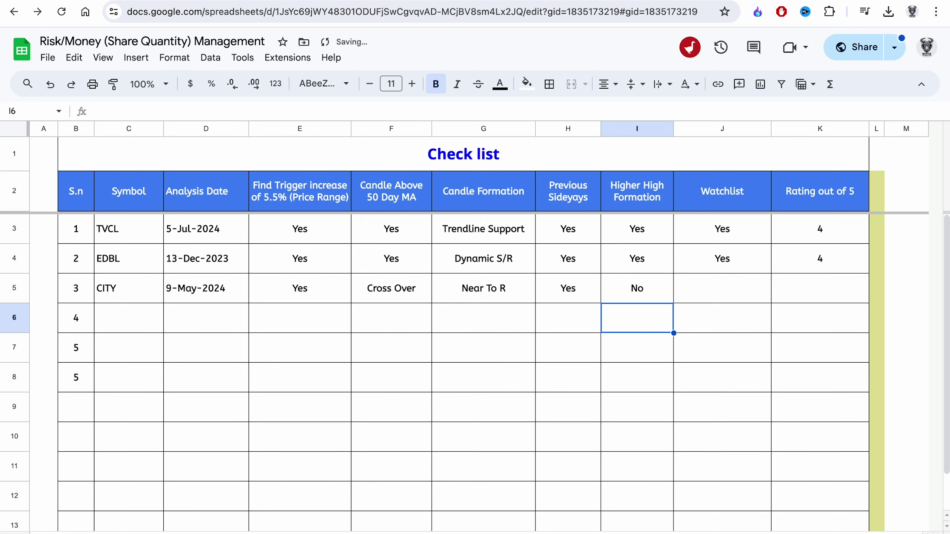
# - Recheck CITY's chart, then set its Watchlist entry to Yes and its rating out of 5 to 4
pyautogui.click(723, 294)
pyautogui.hotkey('ctrl', 'Tab')
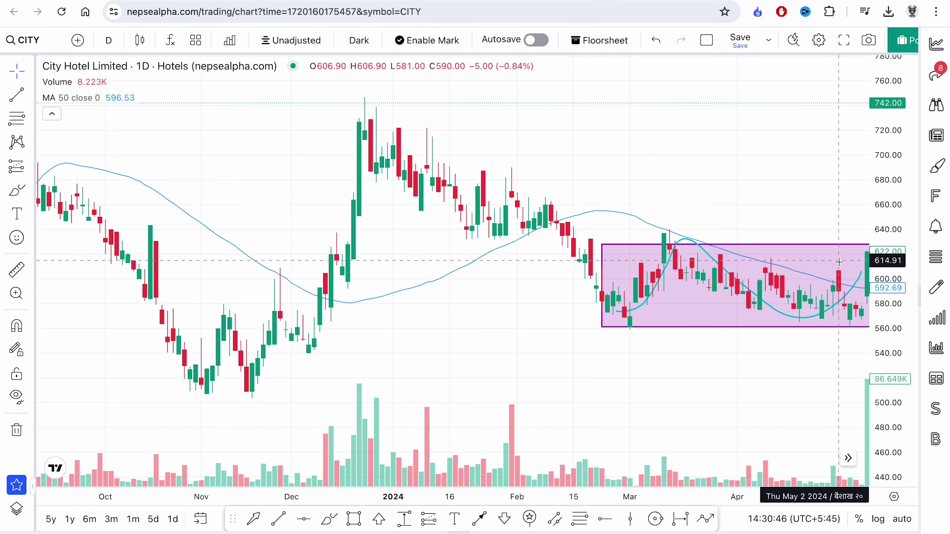
pyautogui.hotkey('ctrl', 'shift', 'Tab')
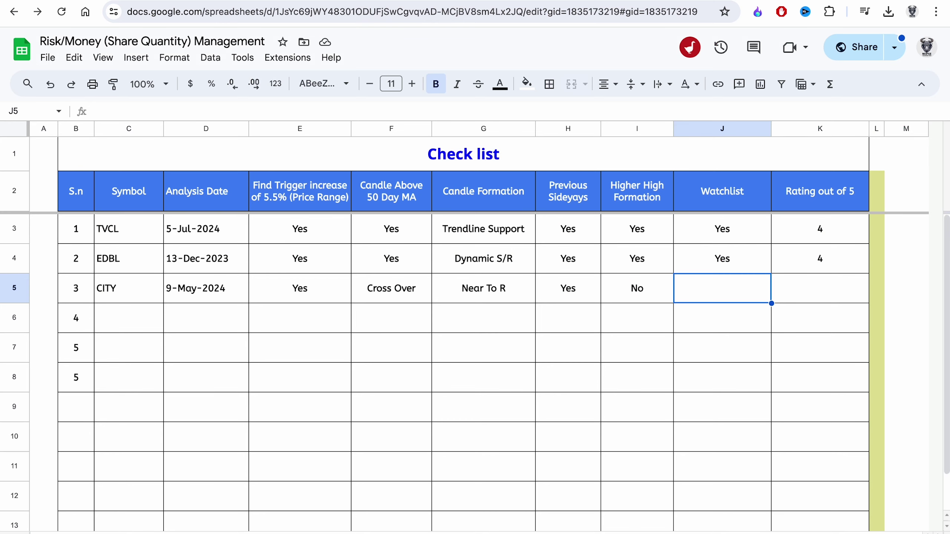
pyautogui.click(817, 290)
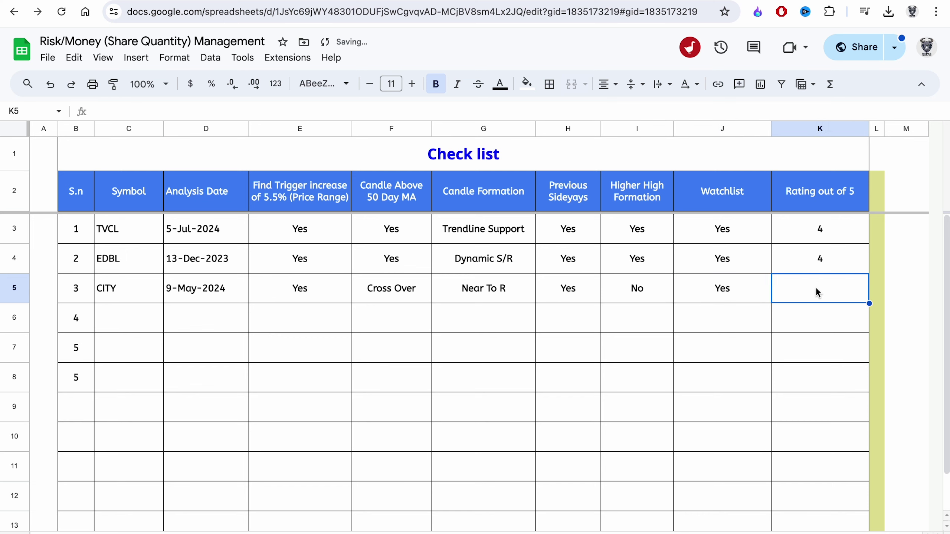
pyautogui.write('4')
pyautogui.press('Return')
# - On CITY's NepseAlpha chart, draw a Fib Retracement from 9 May 2024 to early July, between about 586 and 622
pyautogui.click(814, 293)
pyautogui.hotkey('ctrl', 'Tab')
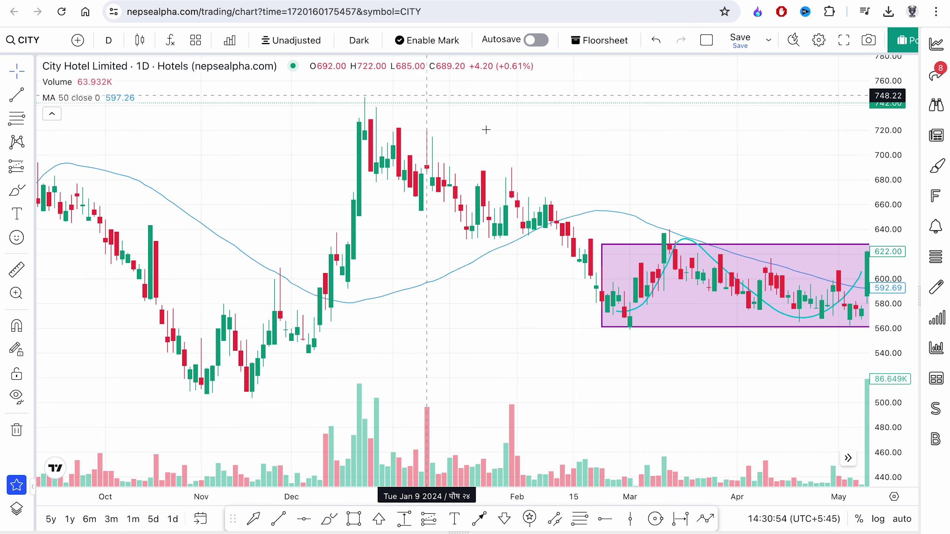
pyautogui.hscroll(5, 576, 155)
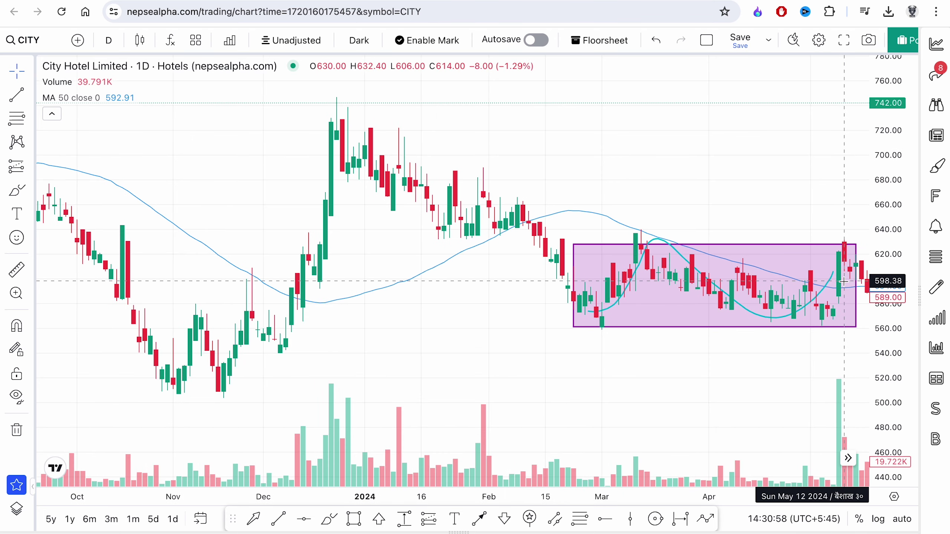
pyautogui.moveTo(822, 193); pyautogui.dragTo(483, 184)
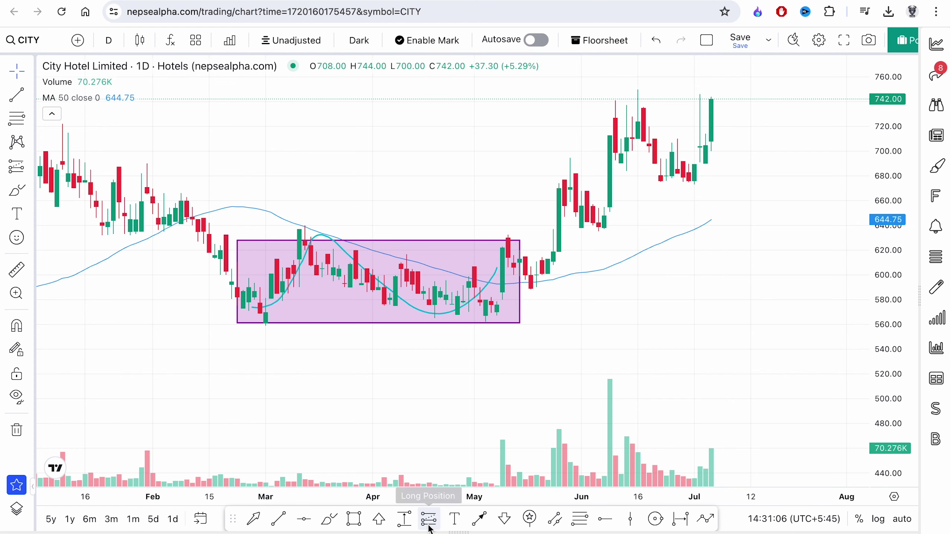
pyautogui.click(579, 519)
pyautogui.moveTo(502, 292); pyautogui.dragTo(717, 248)
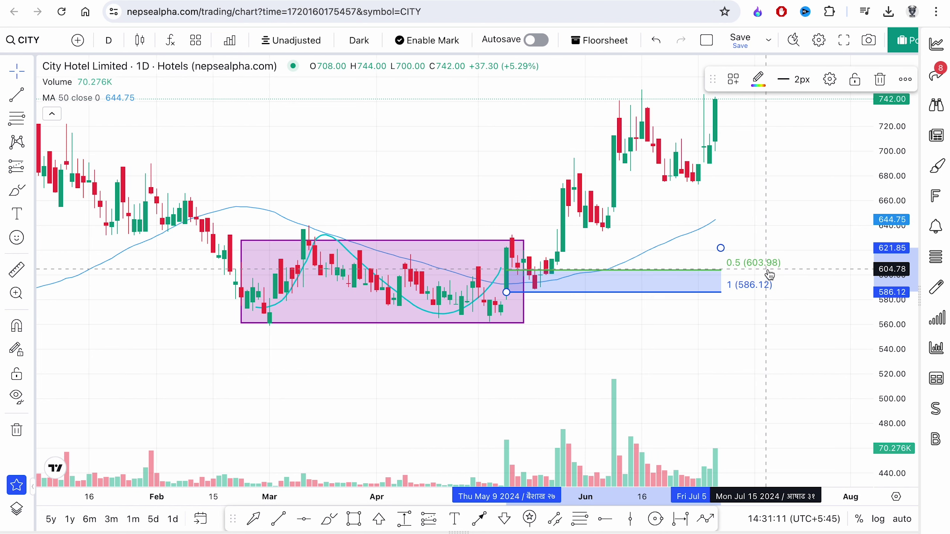
# - Place a Long Position at the 0.5 Fib level in mid-May, entry about 604, with its stop at about 585.6
pyautogui.click(429, 519)
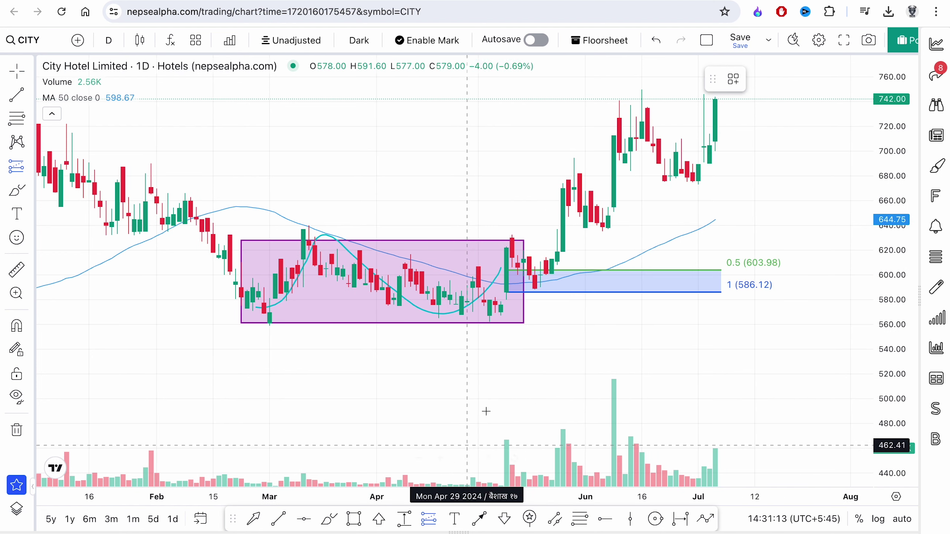
pyautogui.click(536, 270)
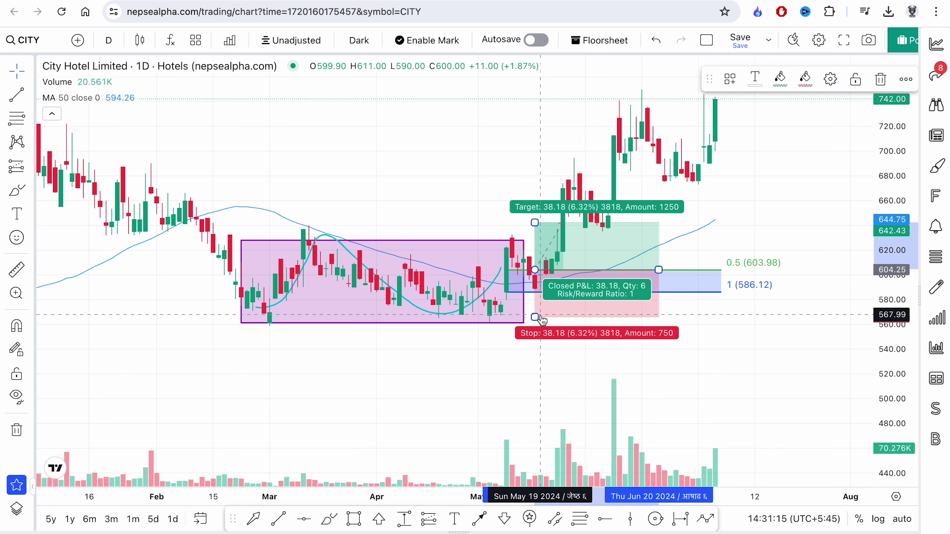
pyautogui.moveTo(536, 312); pyautogui.dragTo(538, 291)
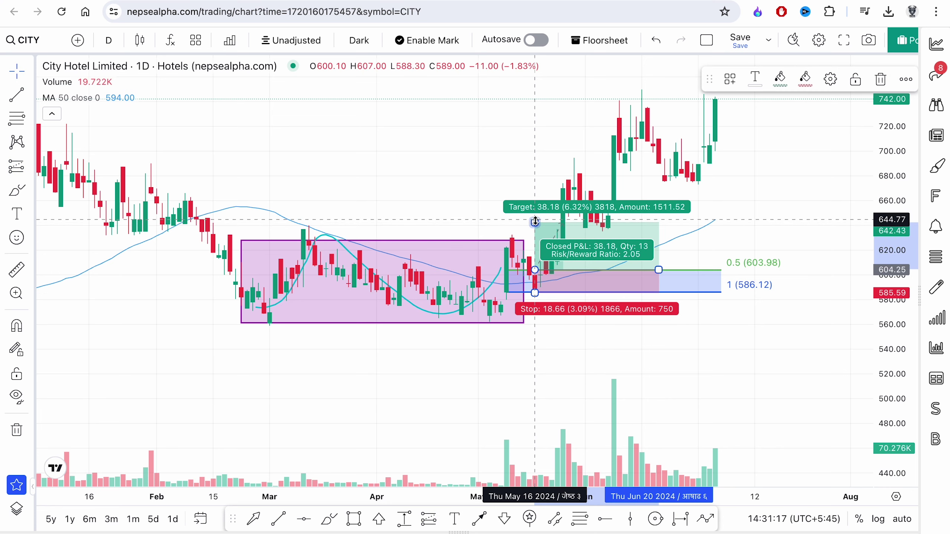
# - Raise the Long Position's target to about 652 and place a horizontal line across the chart at that level
pyautogui.moveTo(534, 222); pyautogui.dragTo(535, 210)
pyautogui.click(561, 164)
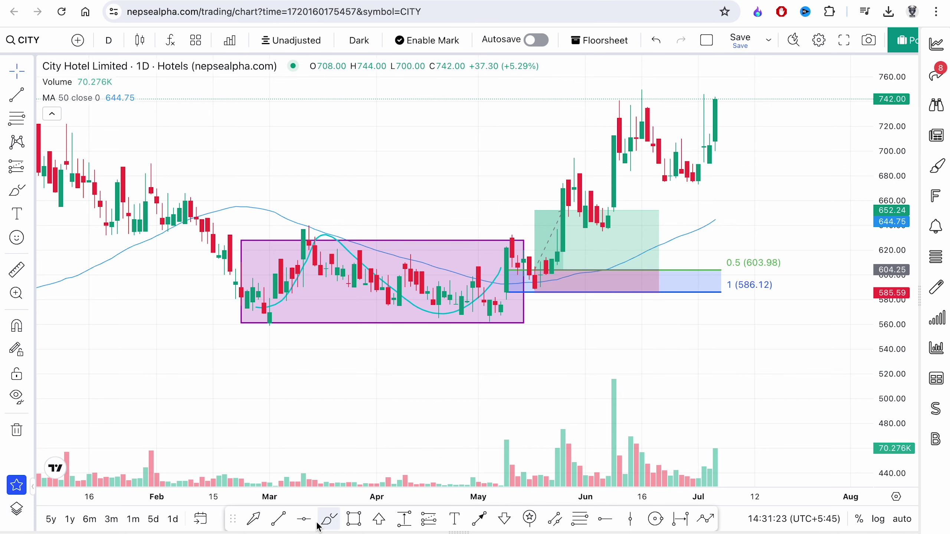
pyautogui.click(303, 519)
pyautogui.click(482, 211)
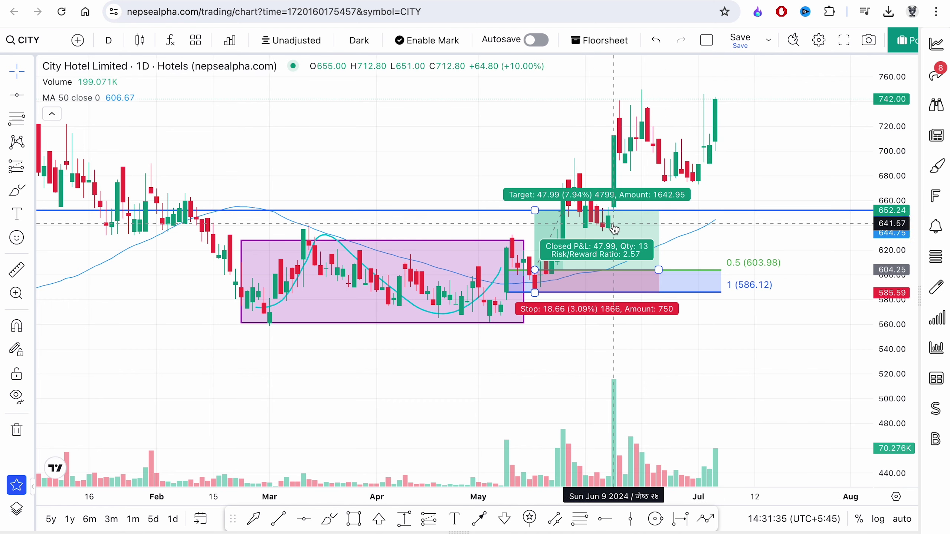
# - Draw a rising trend line from the 6 May 2024 low at about 566 to 20 June 2024 at about 667
pyautogui.hotkey('alt', 't')
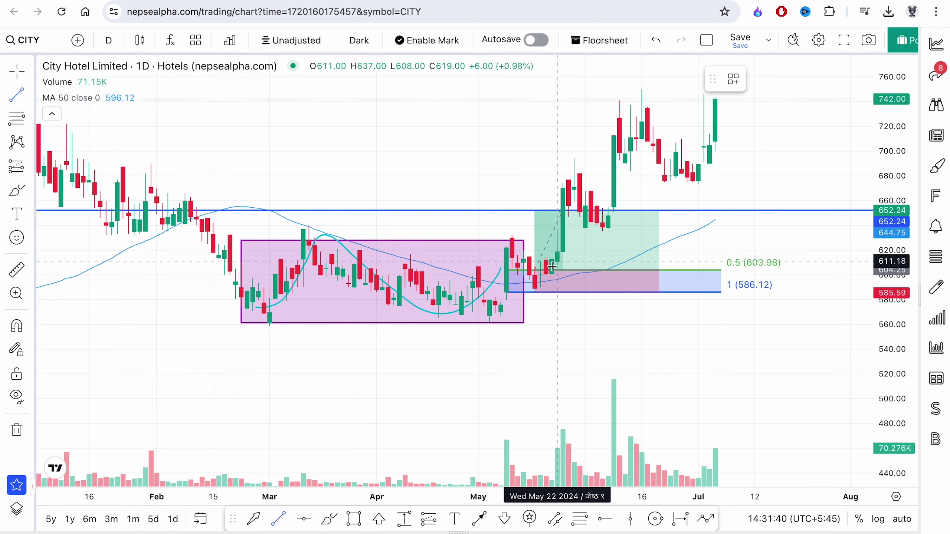
pyautogui.click(489, 316)
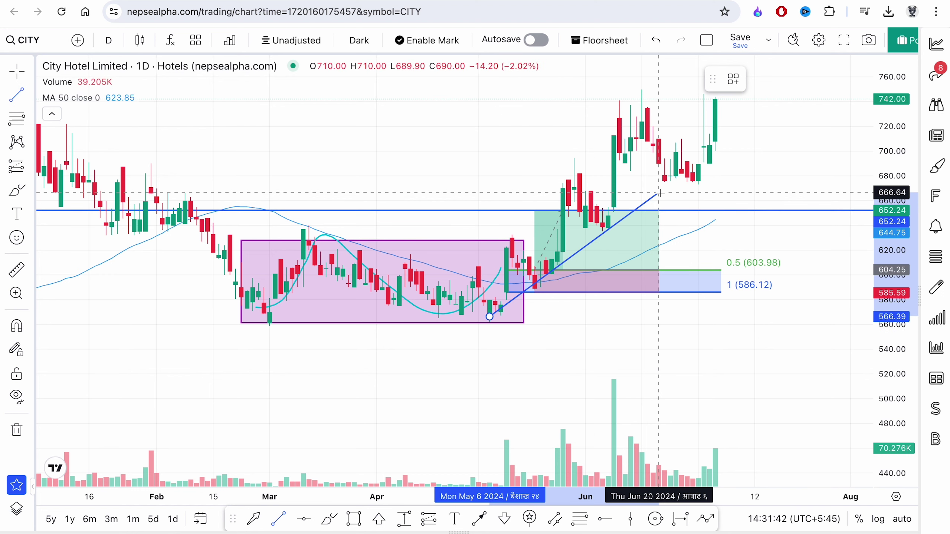
pyautogui.click(660, 193)
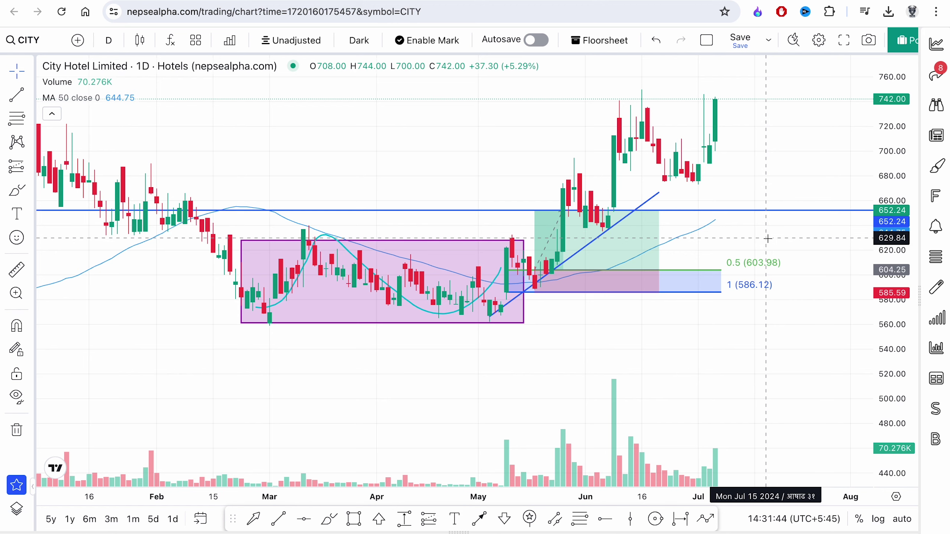
# - Add a second horizontal line at about 683 near the late-May highs and move it down to about 638
pyautogui.click(303, 519)
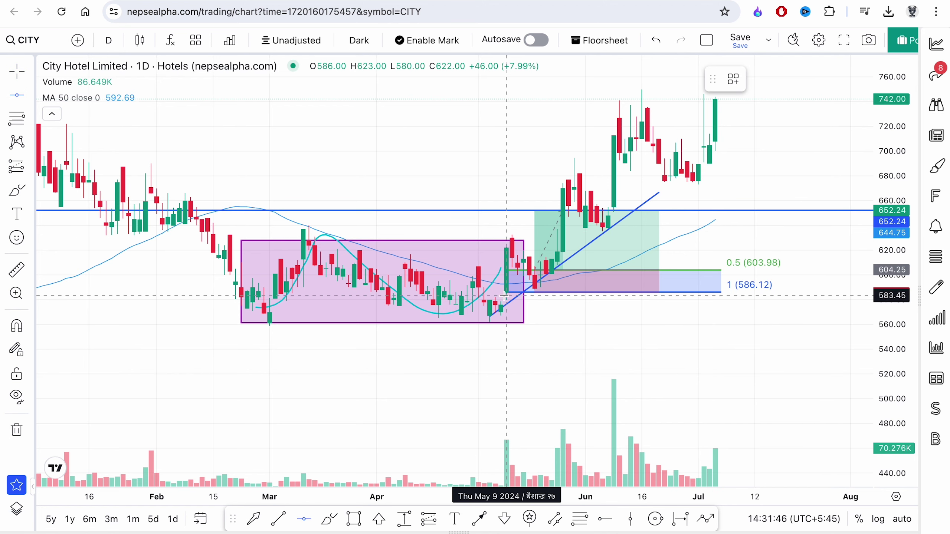
pyautogui.click(576, 172)
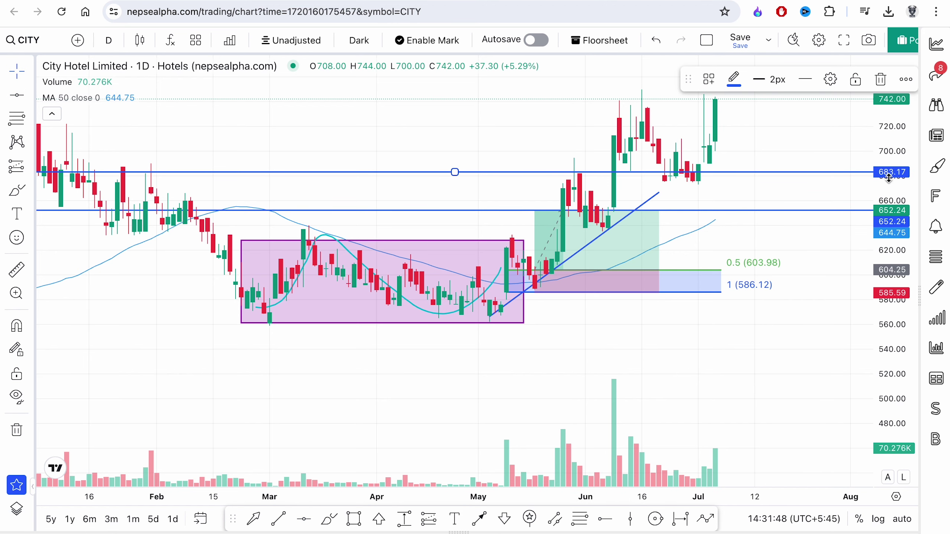
pyautogui.click(574, 175)
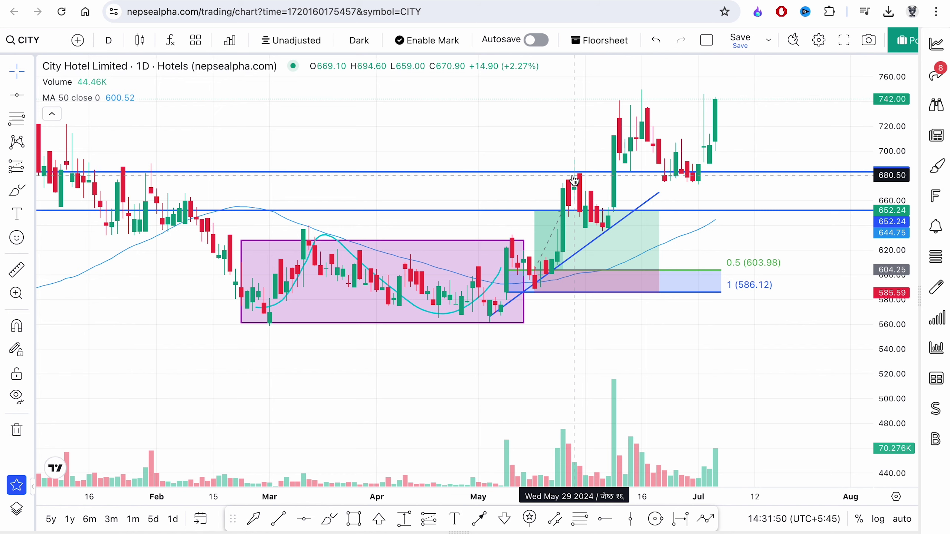
pyautogui.click(560, 174)
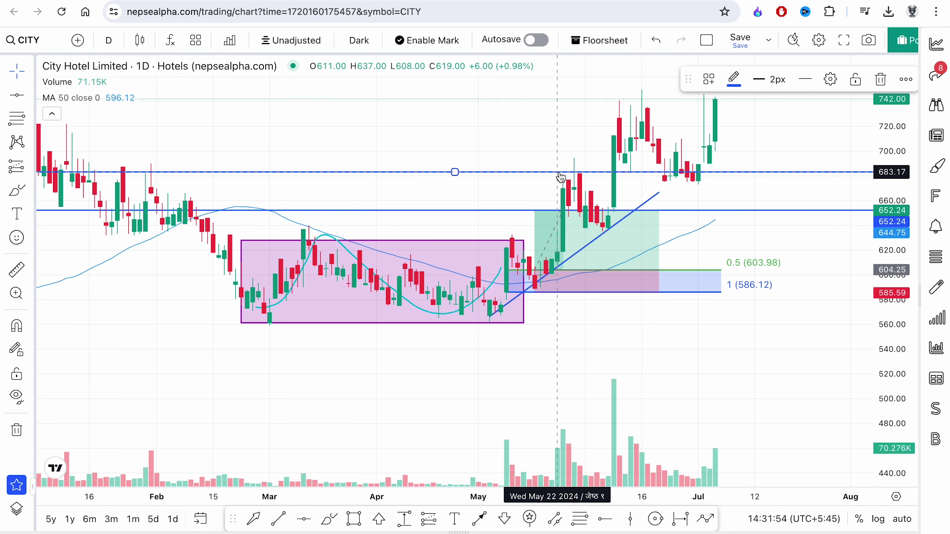
pyautogui.moveTo(560, 176); pyautogui.dragTo(569, 229)
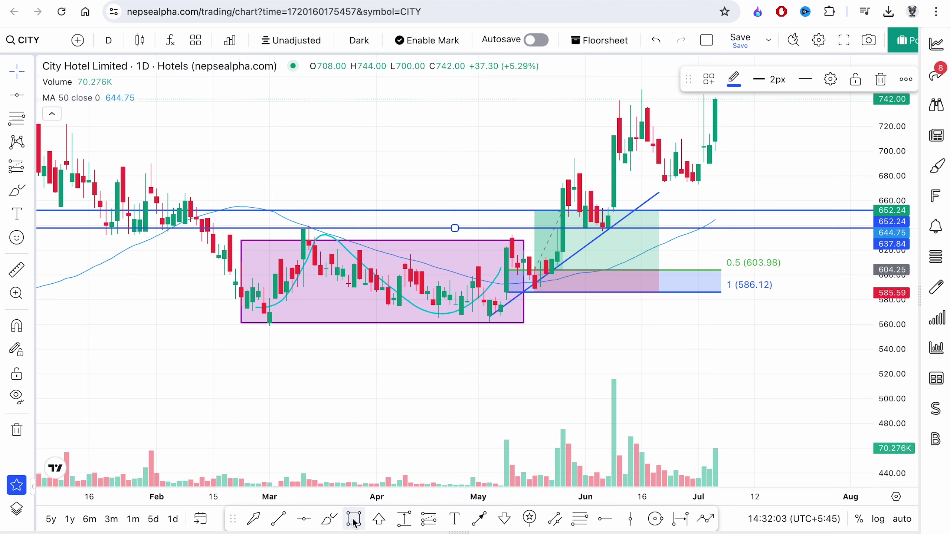
# - Brush an illustrative wave below the candles, with flat, rising and falling lines sketched across it
pyautogui.click(328, 519)
pyautogui.click(290, 397)
pyautogui.click(793, 399)
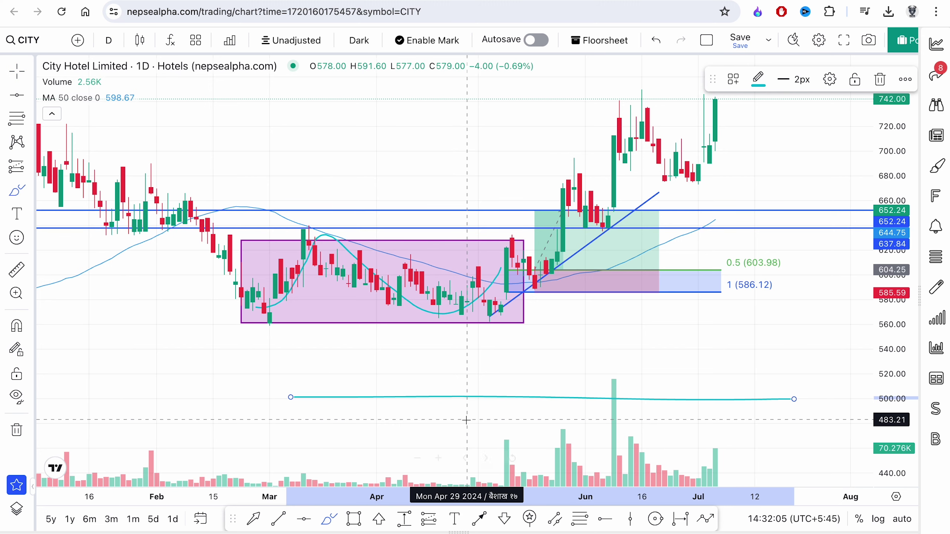
pyautogui.moveTo(311, 412)
pyautogui.mouseDown()
pyautogui.moveTo(335, 388)
pyautogui.moveTo(358, 410)
pyautogui.moveTo(405, 388)
pyautogui.mouseUp()
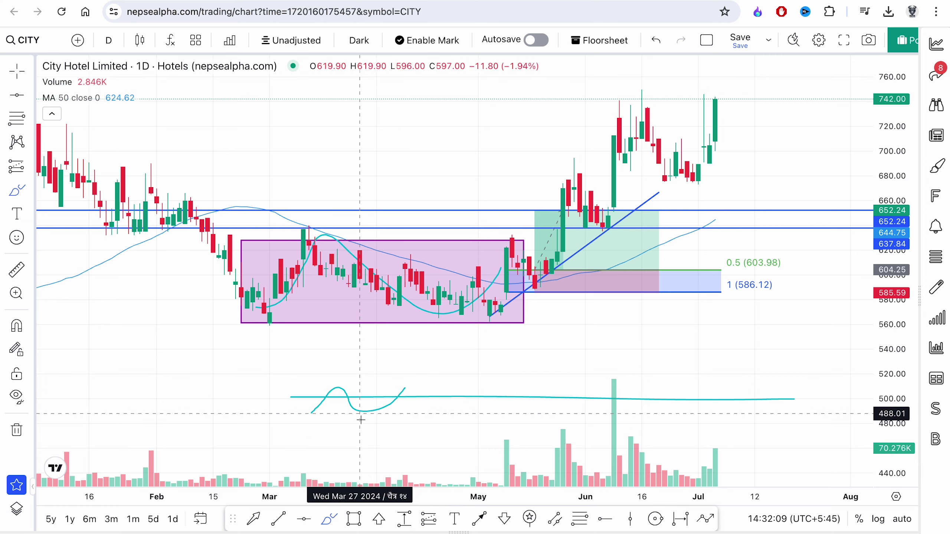
pyautogui.moveTo(376, 428)
pyautogui.mouseDown()
pyautogui.moveTo(445, 371)
pyautogui.moveTo(478, 393)
pyautogui.moveTo(524, 373)
pyautogui.moveTo(565, 398)
pyautogui.moveTo(608, 339)
pyautogui.moveTo(685, 381)
pyautogui.moveTo(716, 331)
pyautogui.moveTo(783, 319)
pyautogui.mouseUp()
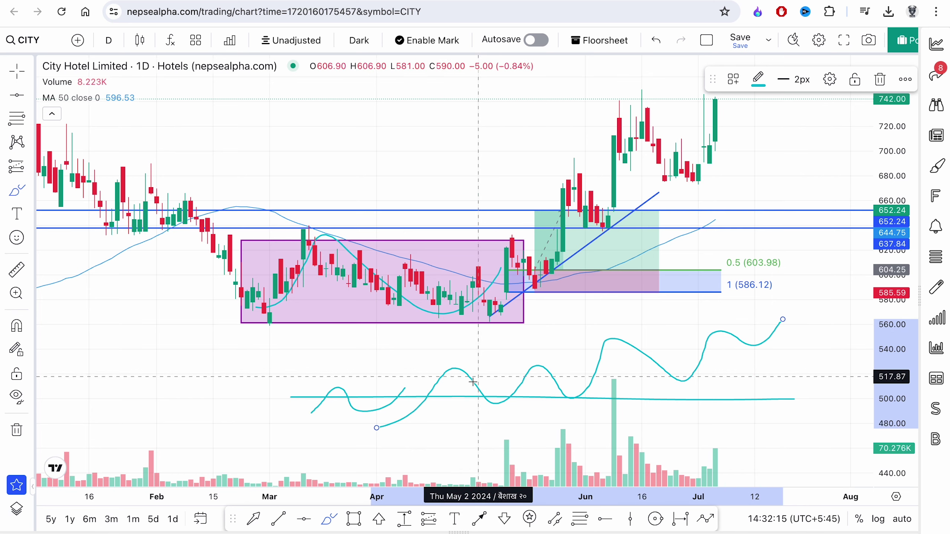
pyautogui.moveTo(381, 434); pyautogui.dragTo(796, 329)
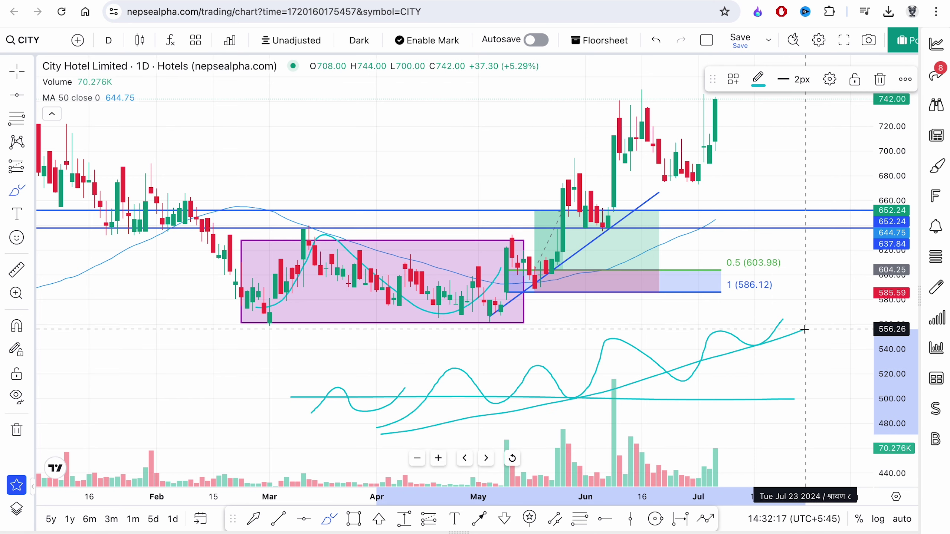
pyautogui.moveTo(274, 341); pyautogui.dragTo(714, 395)
# - Undo all the illustrative brush strokes below the candles
pyautogui.press('super')
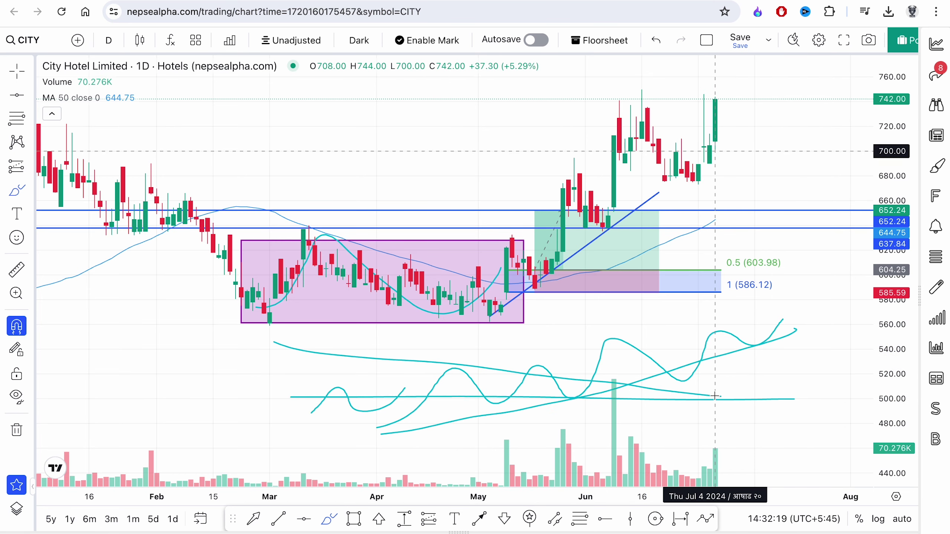
pyautogui.hotkey('ctrl', 'z')
pyautogui.hotkey('ctrl', 'z')
pyautogui.hotkey('ctrl', 'z')
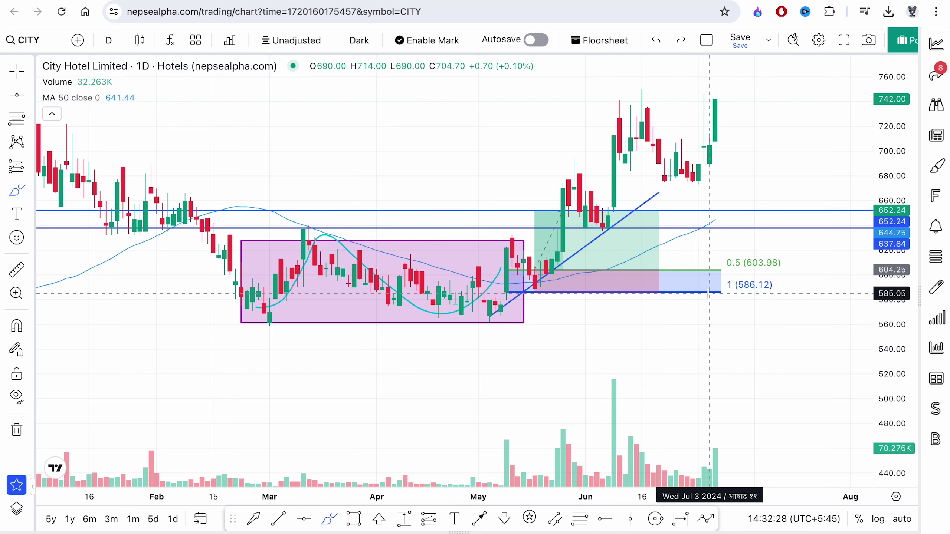
# - Underline the 1 and 0.5 Fib level labels with the Brush, undoing the trial strokes made below the Long Position's stop
pyautogui.moveTo(737, 294); pyautogui.dragTo(822, 293)
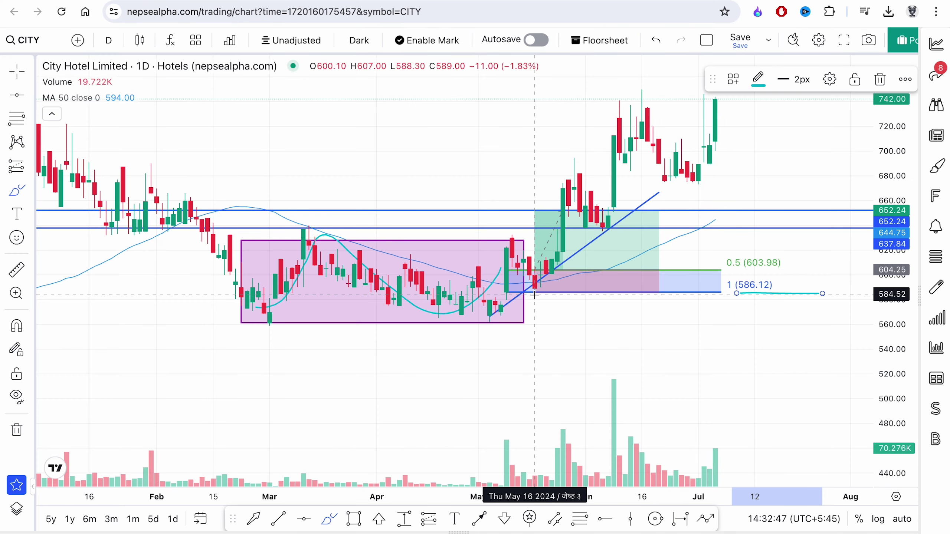
pyautogui.moveTo(536, 294)
pyautogui.mouseDown()
pyautogui.moveTo(553, 307)
pyautogui.moveTo(562, 292)
pyautogui.mouseUp()
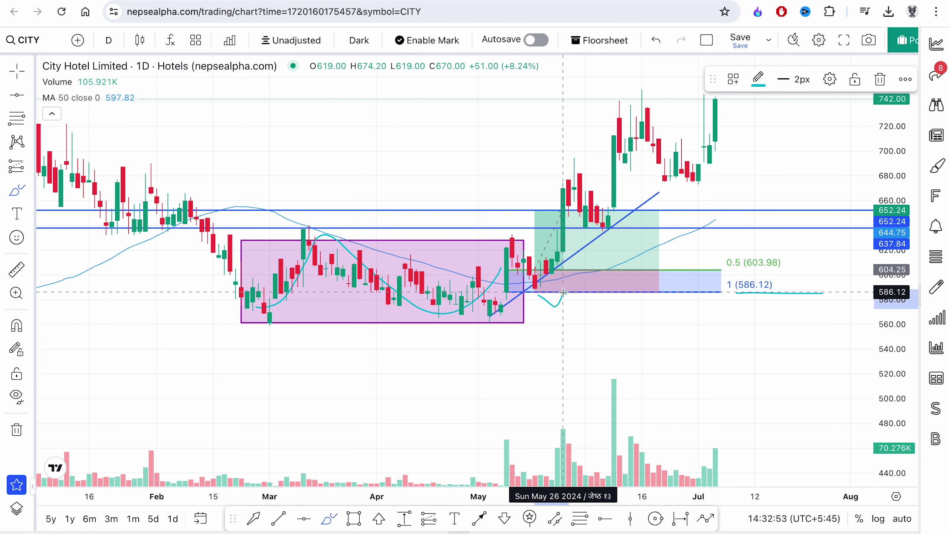
pyautogui.moveTo(563, 292); pyautogui.dragTo(590, 329)
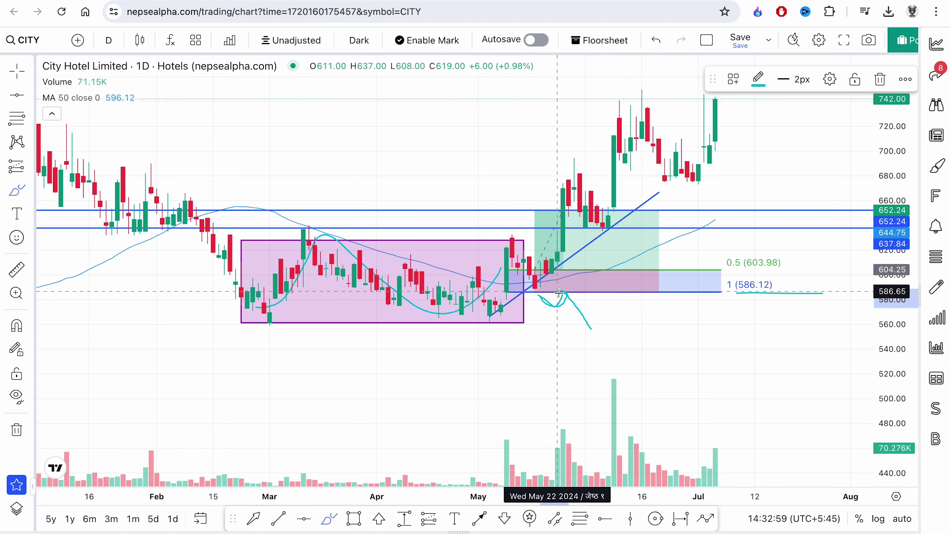
pyautogui.moveTo(561, 291)
pyautogui.mouseDown()
pyautogui.moveTo(613, 344)
pyautogui.moveTo(709, 386)
pyautogui.mouseUp()
pyautogui.hotkey('ctrl', 'z')
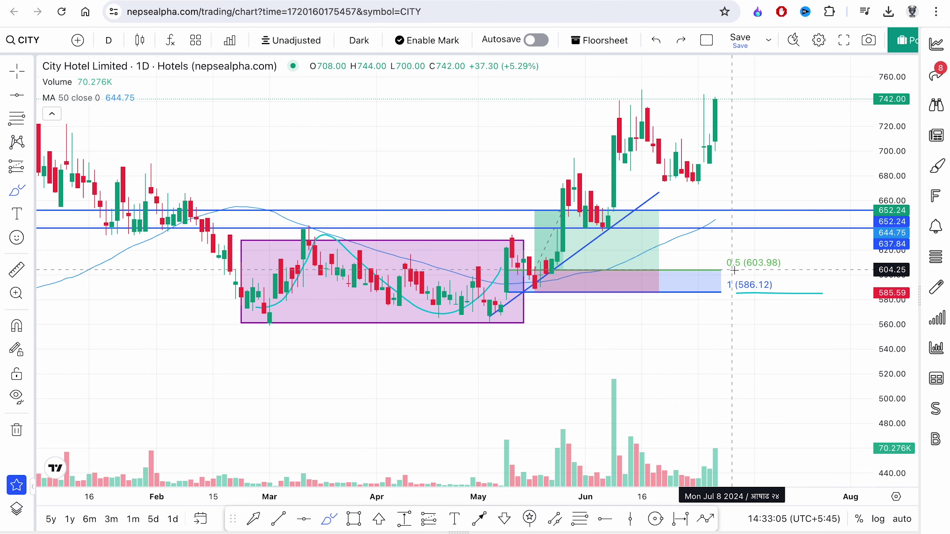
pyautogui.moveTo(735, 269); pyautogui.dragTo(803, 269)
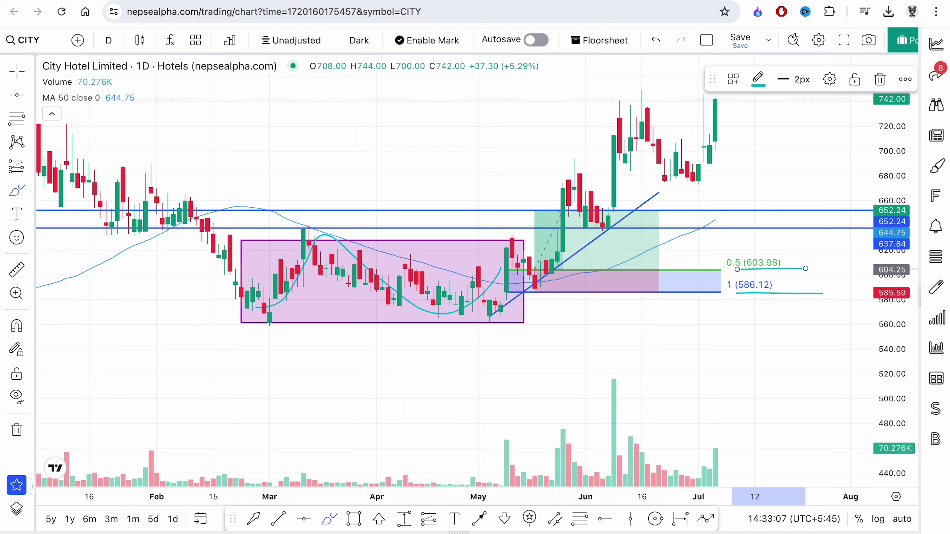
# - Switch to Google Sheets and review the BHPL and TVCL entries and TP formulas in the Risk/Reward Calculator sheet
pyautogui.click(390, 2)
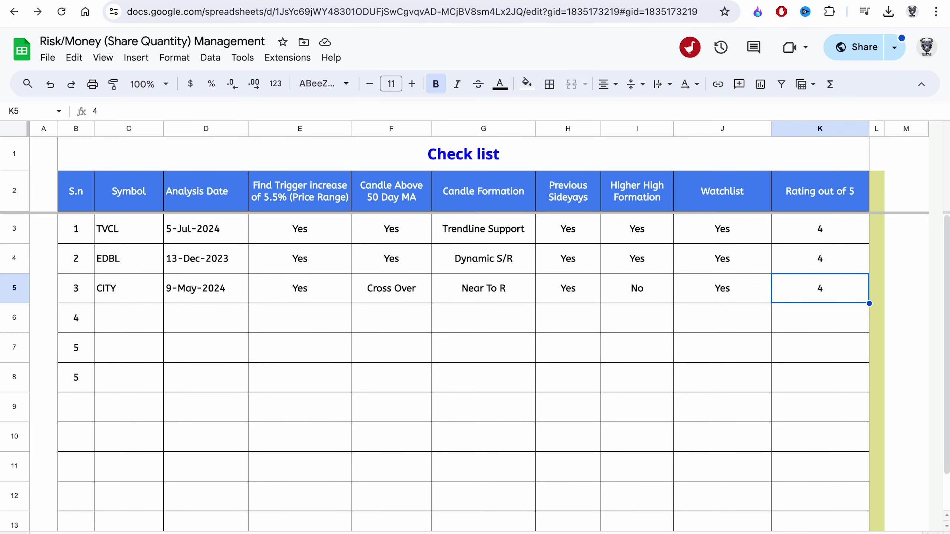
pyautogui.hotkey('alt', 'Down')
pyautogui.click(506, 331)
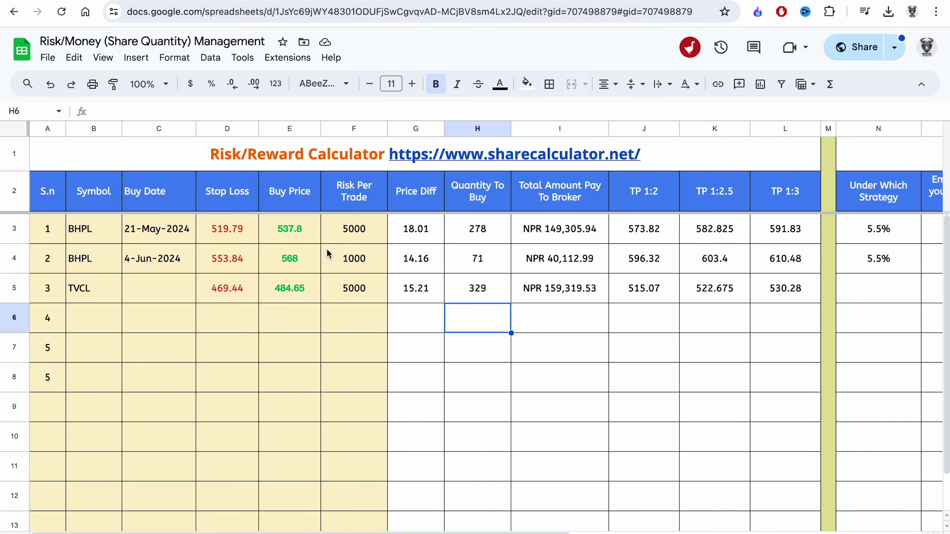
pyautogui.click(147, 291)
pyautogui.click(103, 239)
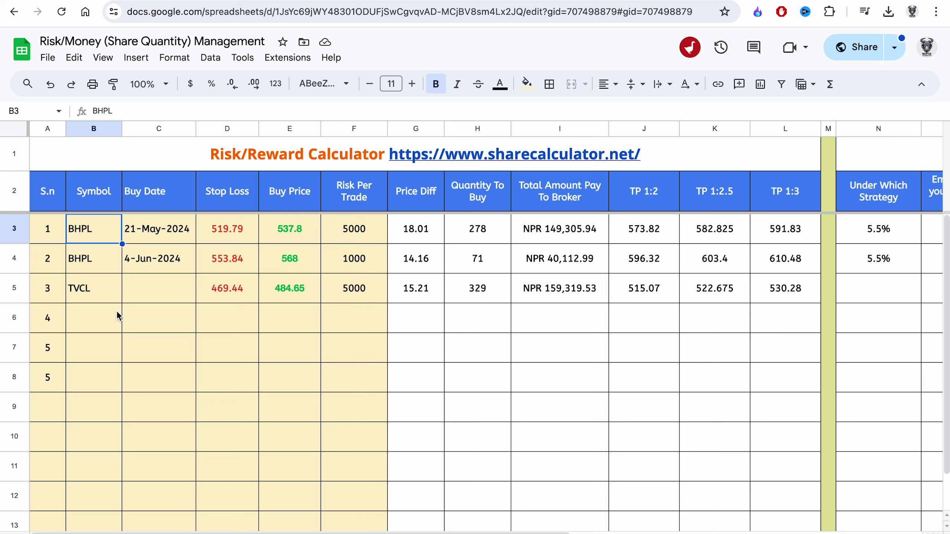
pyautogui.click(160, 294)
pyautogui.click(800, 292)
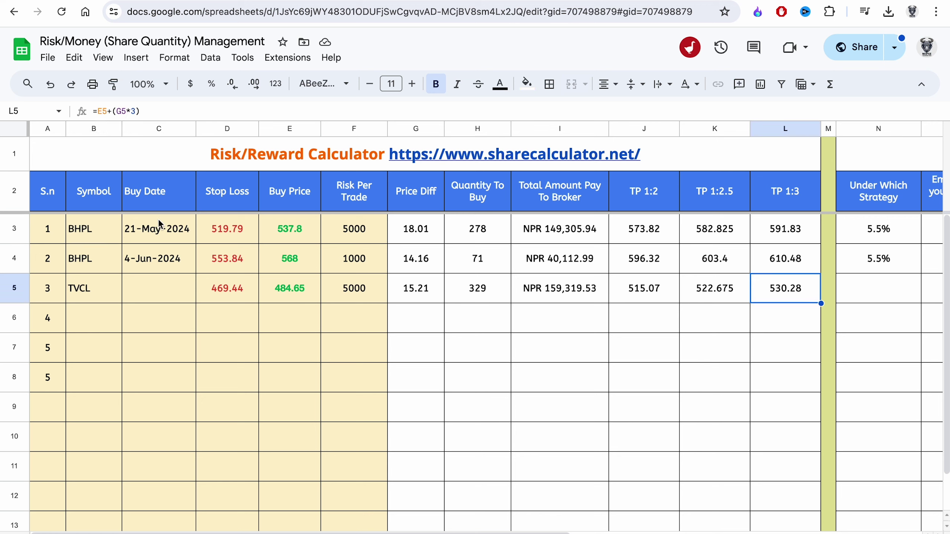
pyautogui.click(115, 231)
# - Go back to the Check list sheet, review CITY's Watchlist and rating entries, and return to the NepseAlpha chart
pyautogui.hotkey('ctrl', 'k')
pyautogui.press('Return')
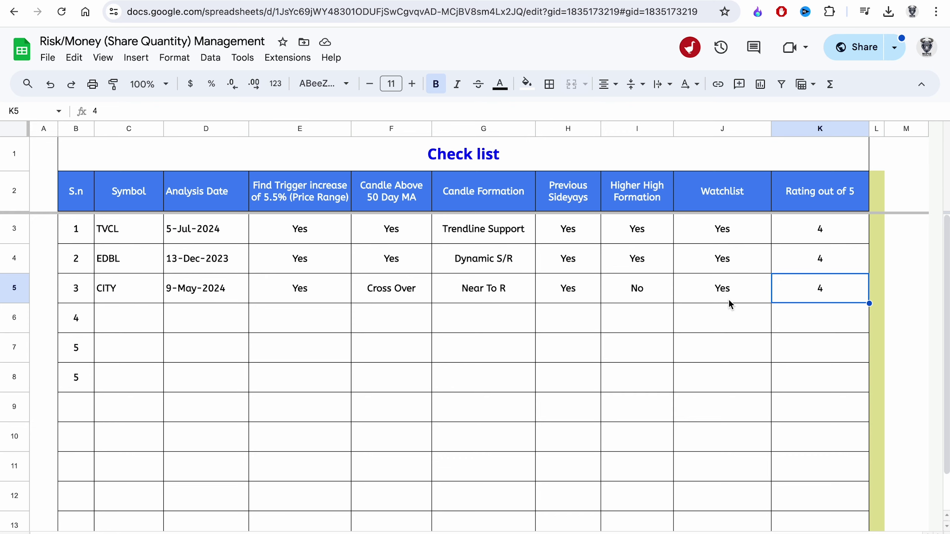
pyautogui.click(747, 295)
pyautogui.click(786, 288)
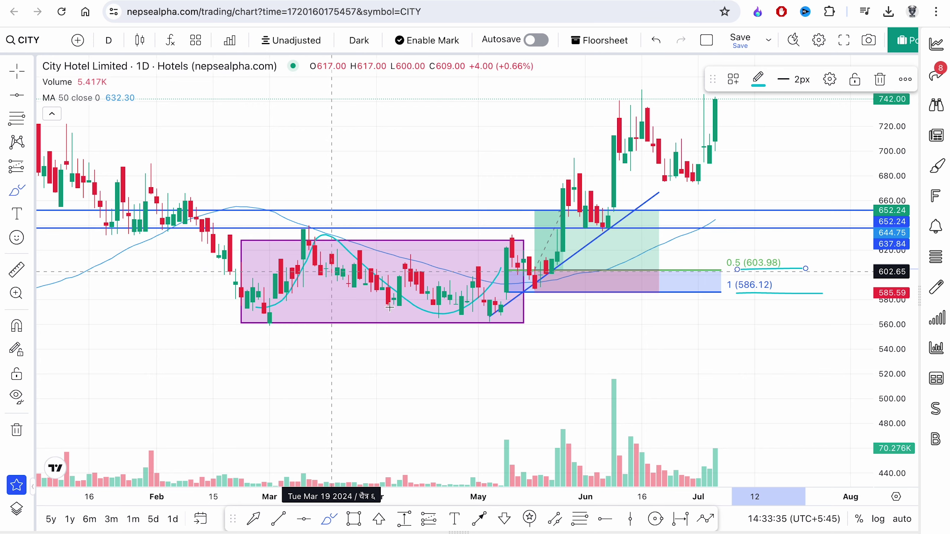
# - Delete both horizontal lines, at about 638 and 652, from CITY's chart
pyautogui.click(537, 312)
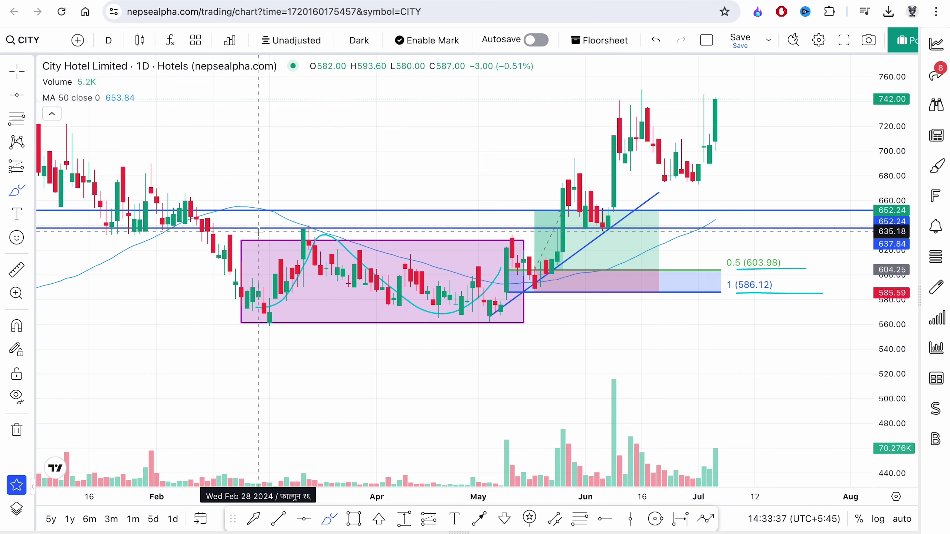
pyautogui.click(517, 229)
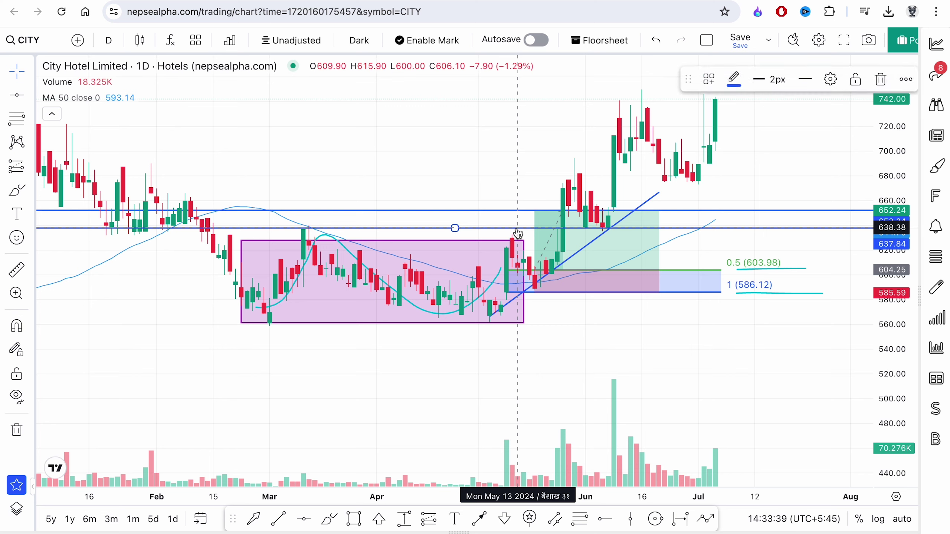
pyautogui.press('Delete')
pyautogui.click(505, 211)
pyautogui.press('Delete')
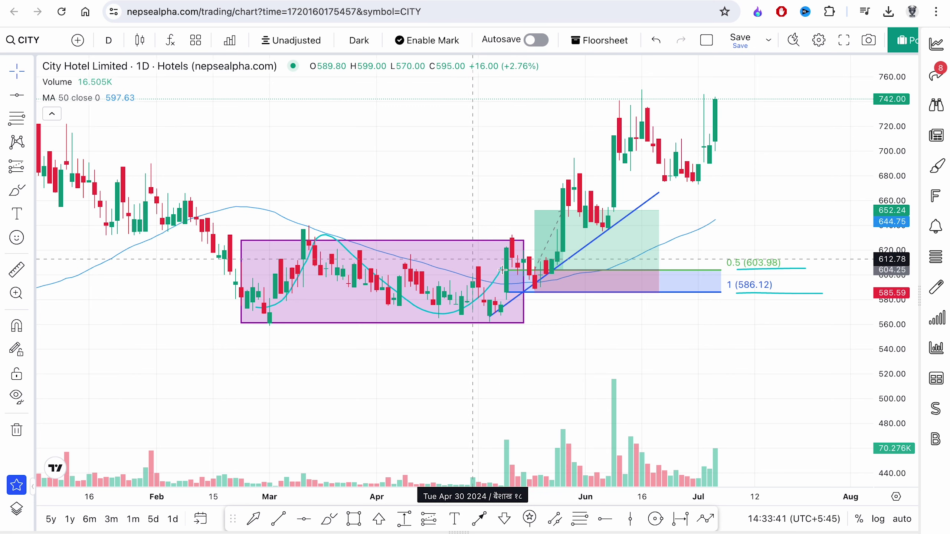
# - Extend the purple sideways-range rectangle's end date to 24 June 2024 and look back at the earlier price history
pyautogui.moveTo(523, 286); pyautogui.dragTo(670, 282)
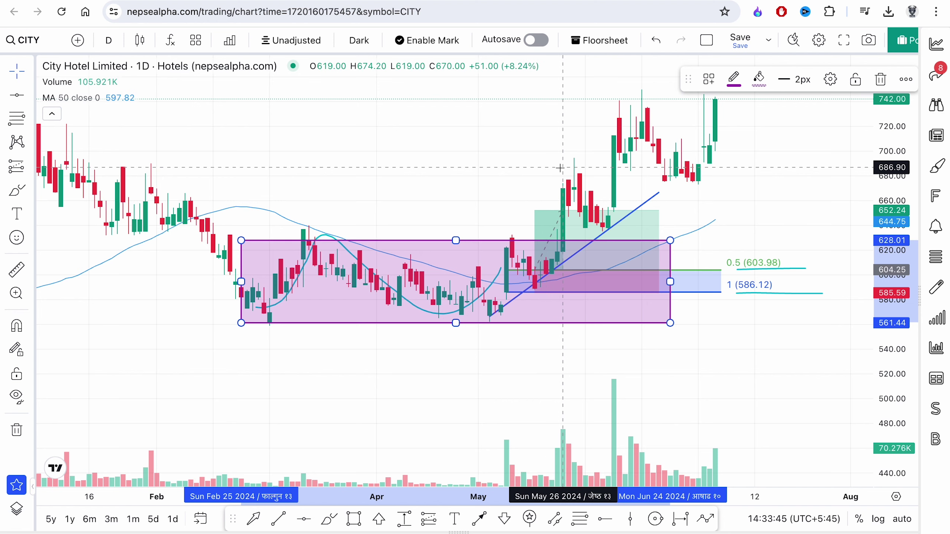
pyautogui.moveTo(534, 266)
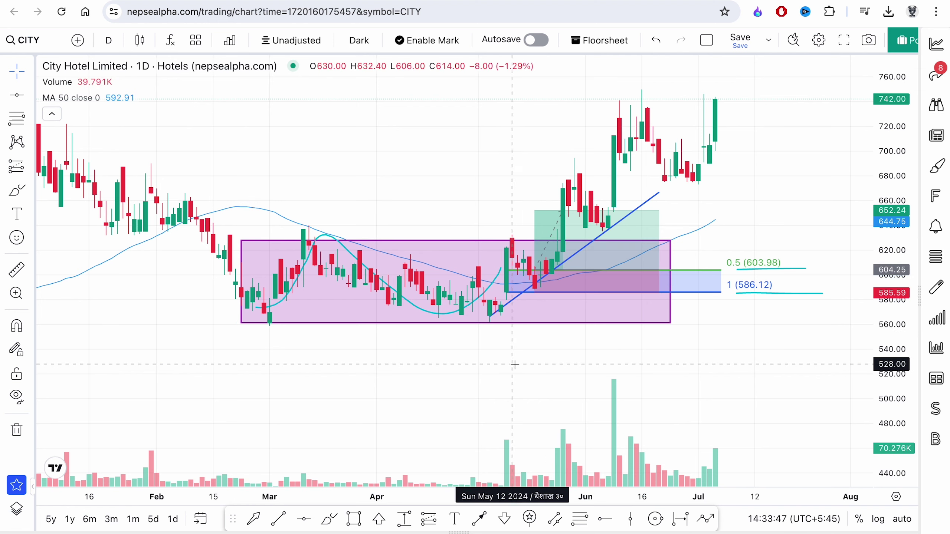
pyautogui.moveTo(515, 361); pyautogui.dragTo(834, 350)
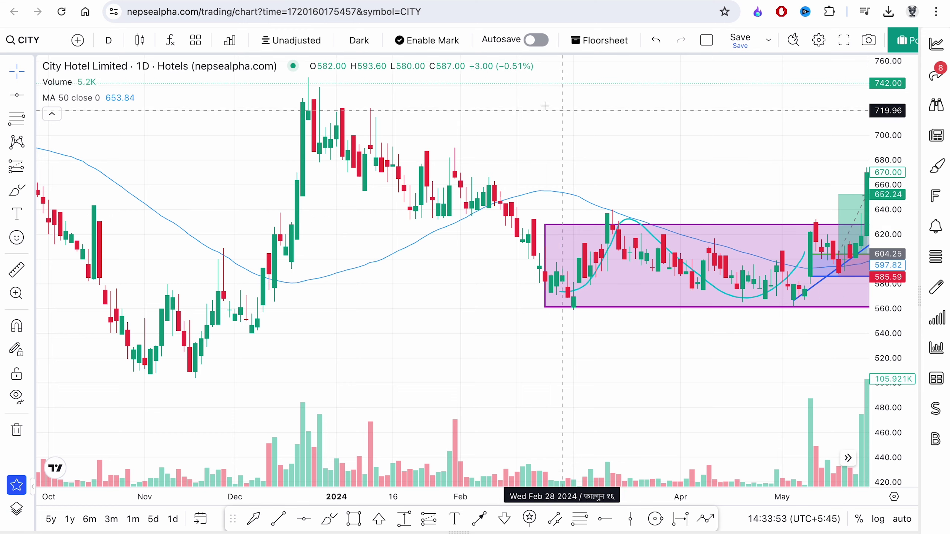
# - Switch to Telegram and look through the 5.5% Trading Strategy topic's June stock lists and chart posts
pyautogui.click(484, 0)
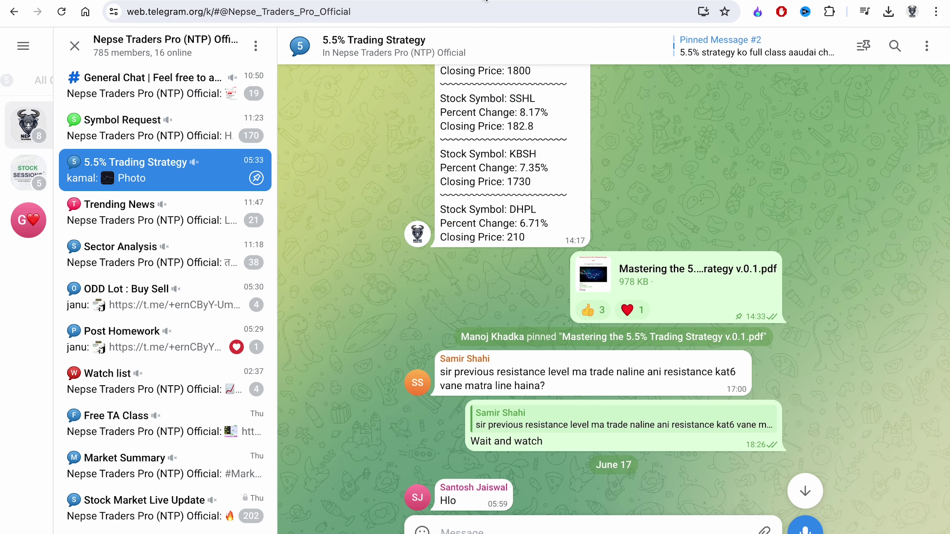
pyautogui.scroll(-10, 381, 180)
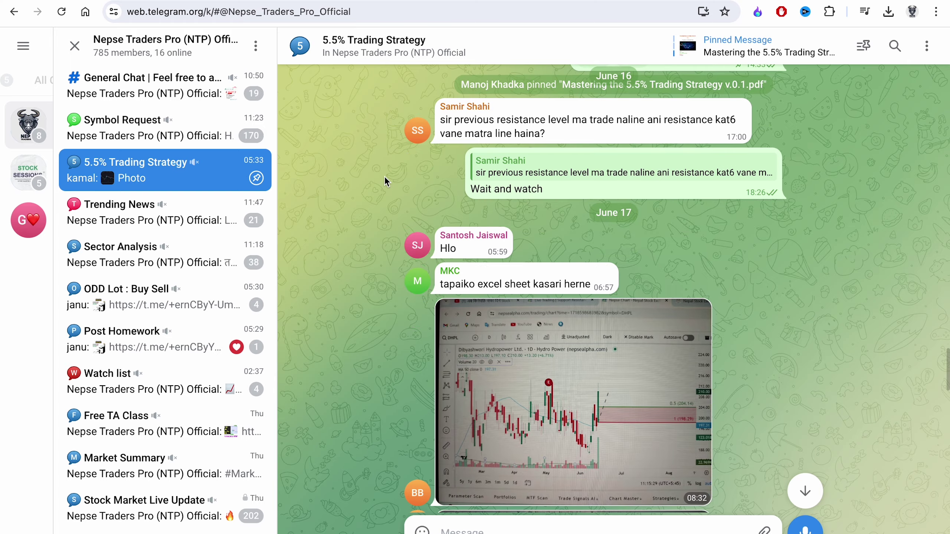
pyautogui.scroll(10, 493, 280)
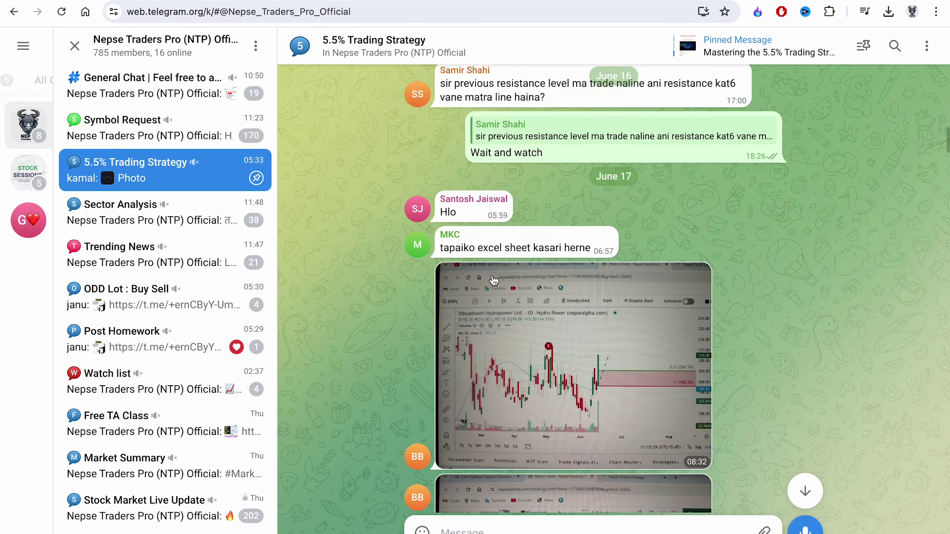
pyautogui.scroll(15, 494, 280)
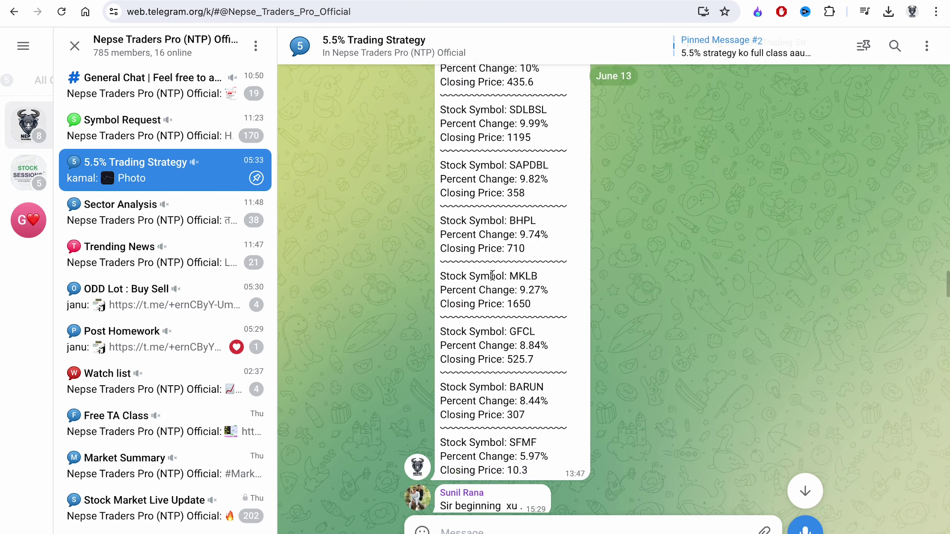
pyautogui.scroll(10, 516, 231)
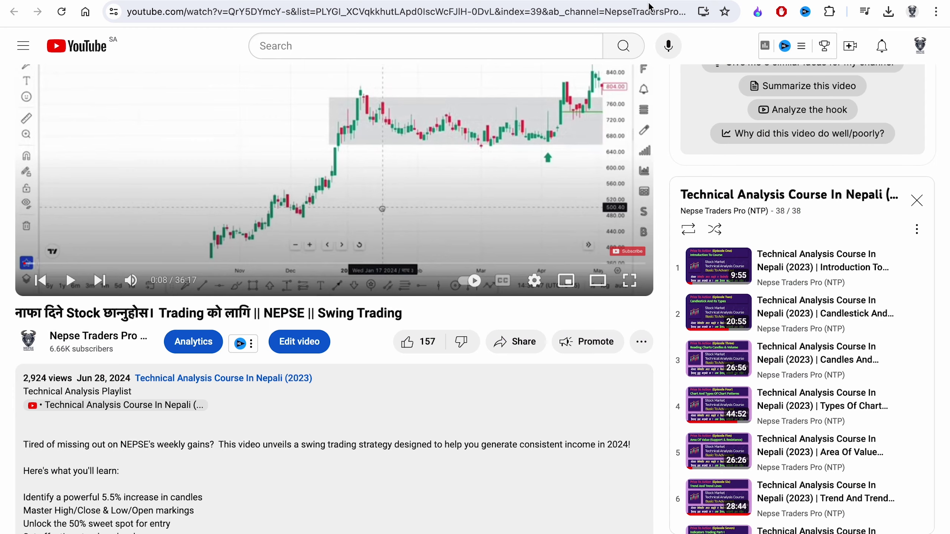
# - Open the 5.5% Trading Strategy link from the YouTube video's description and browse the back testing sheet's May to July 2024 entries
pyautogui.scroll(-6, 152, 471)
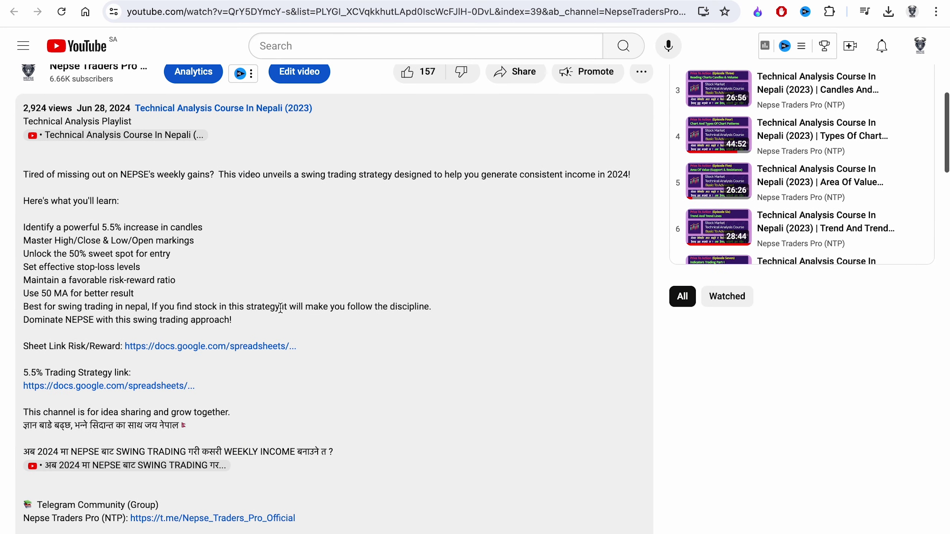
pyautogui.click(111, 385)
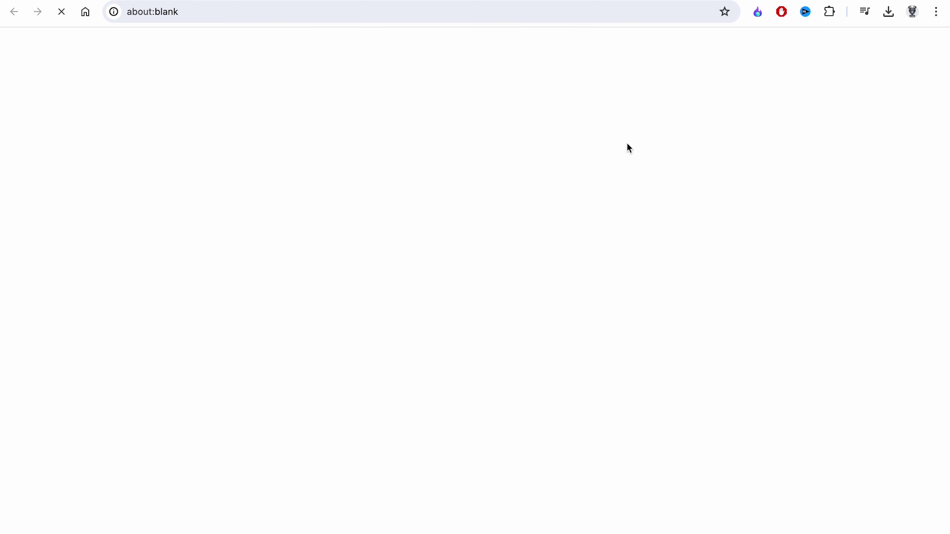
pyautogui.scroll(-20, 86, 283)
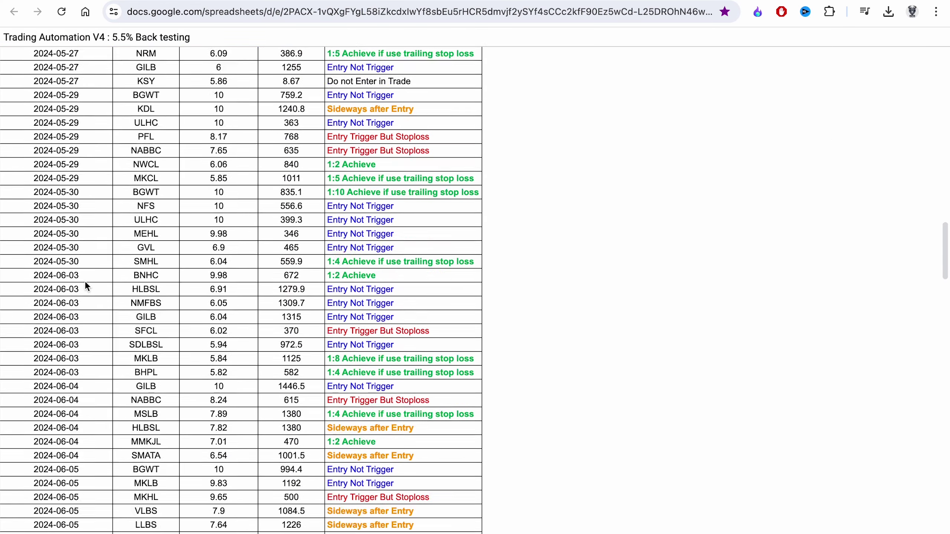
pyautogui.scroll(15, 84, 279)
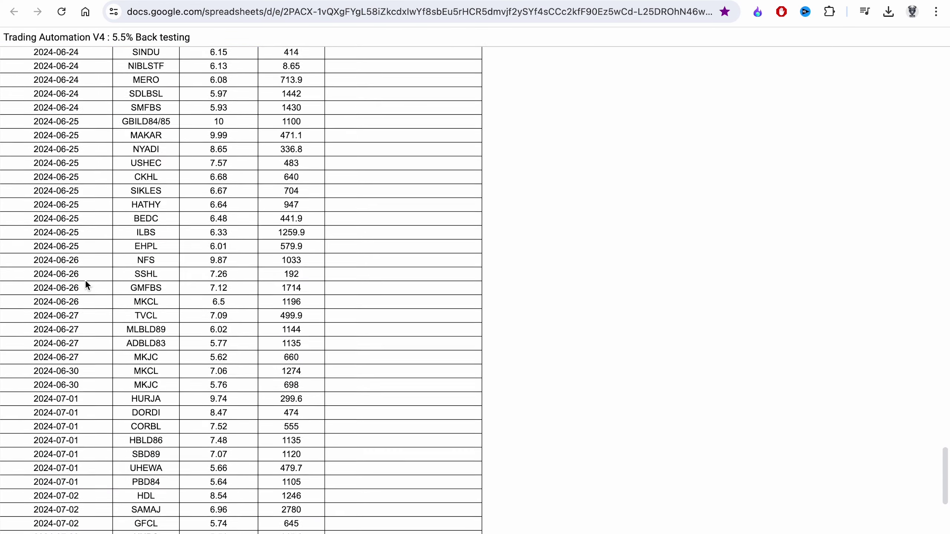
# - Highlight the 2024-06-24 date and NFS symbol in the back testing sheet and look over the neighbouring entries
pyautogui.moveTo(52, 267); pyautogui.dragTo(131, 268)
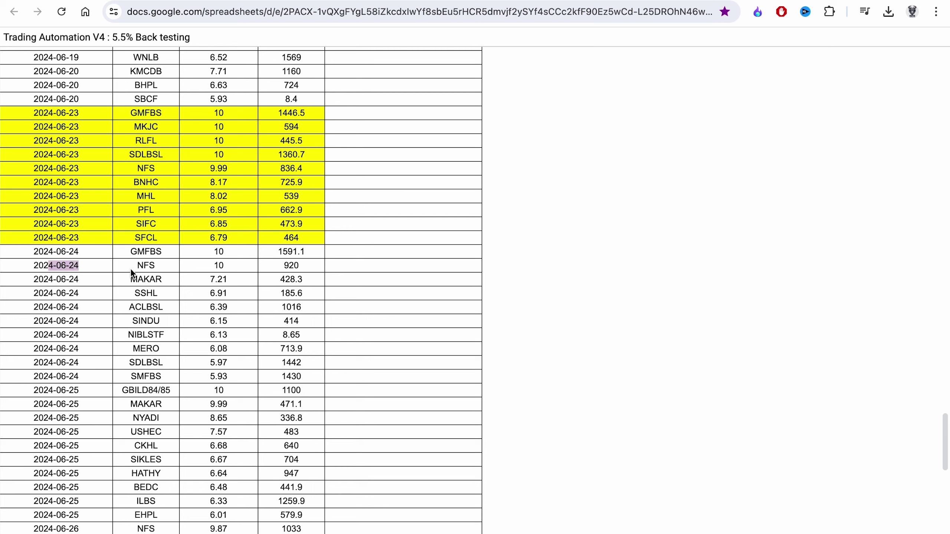
pyautogui.click(82, 266)
pyautogui.click(106, 266)
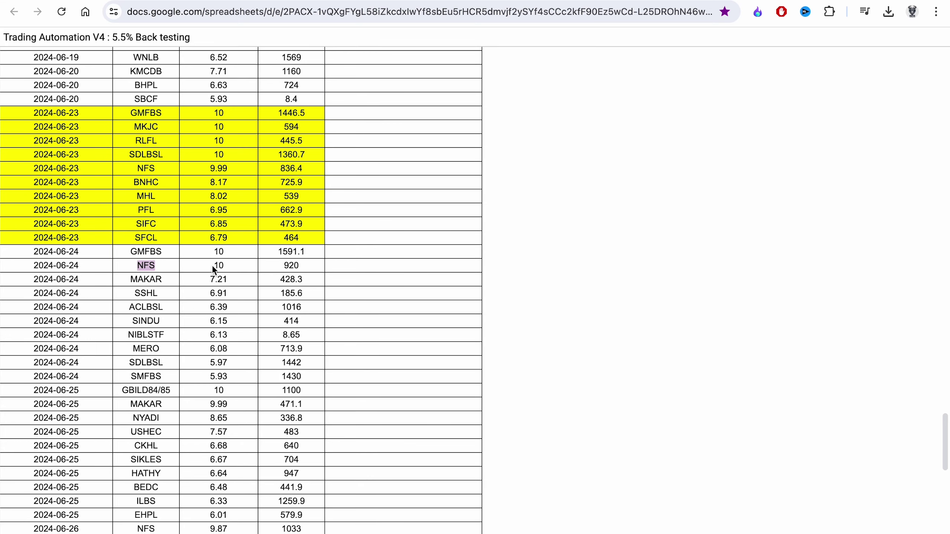
pyautogui.scroll(-10, 175, 269)
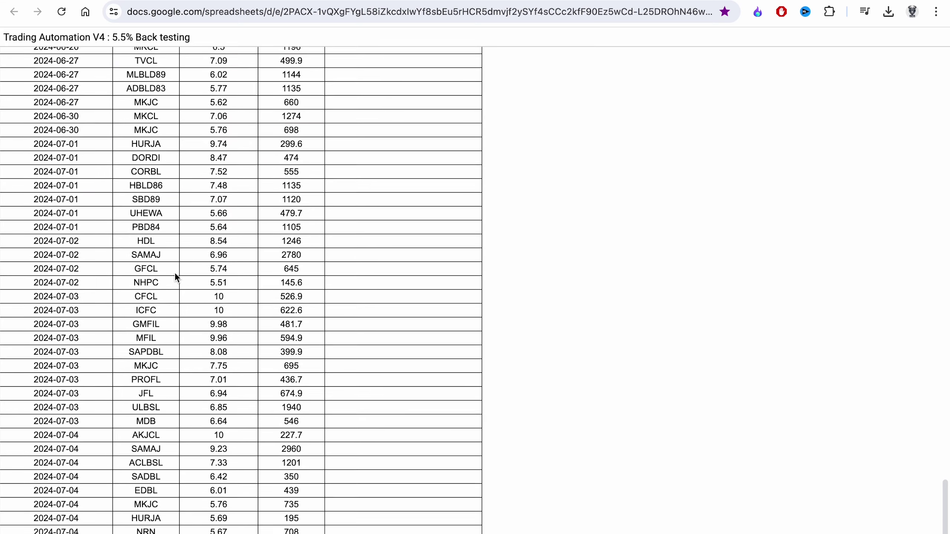
pyautogui.scroll(13, 176, 454)
pyautogui.scroll(-3, 179, 434)
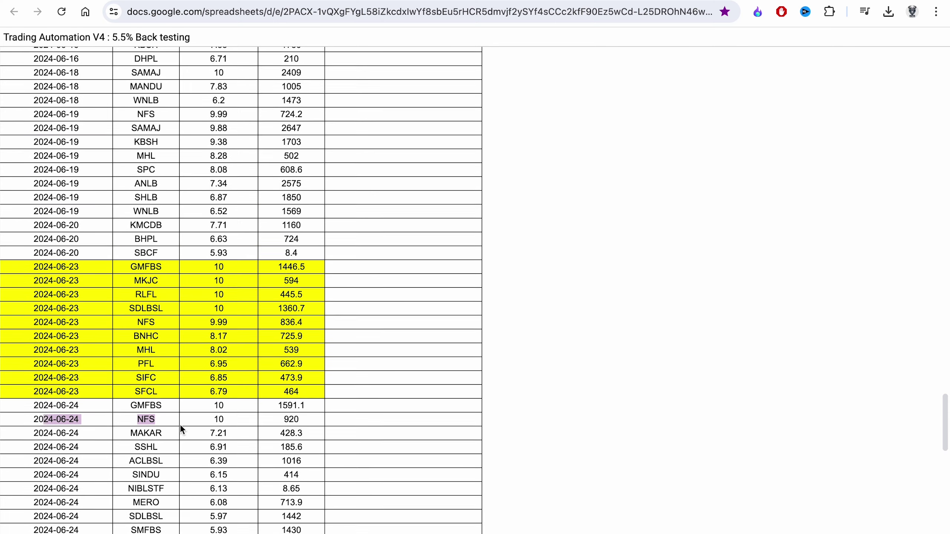
pyautogui.click(46, 316)
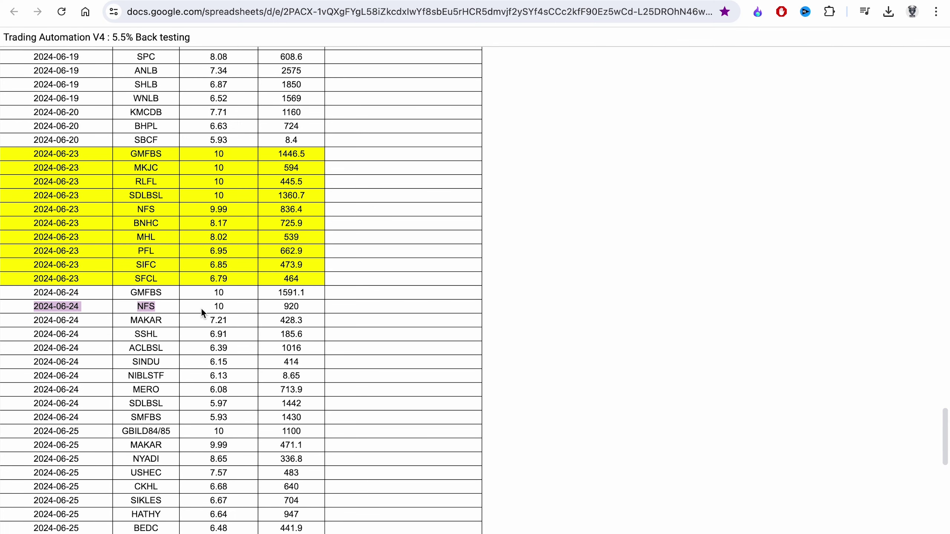
# - Switch to the NepseAlpha chart and load the symbol NFS
pyautogui.click(183, 0)
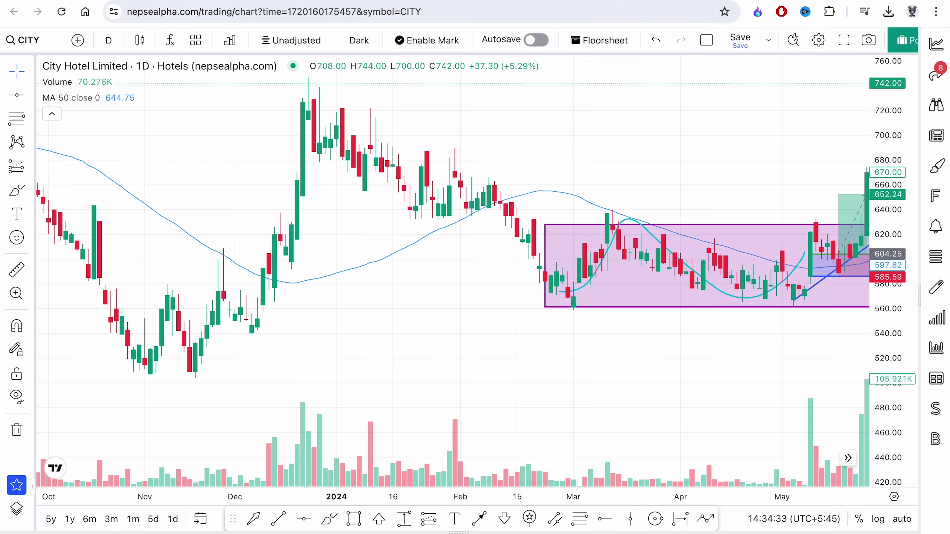
pyautogui.click(34, 47)
pyautogui.press('Return')
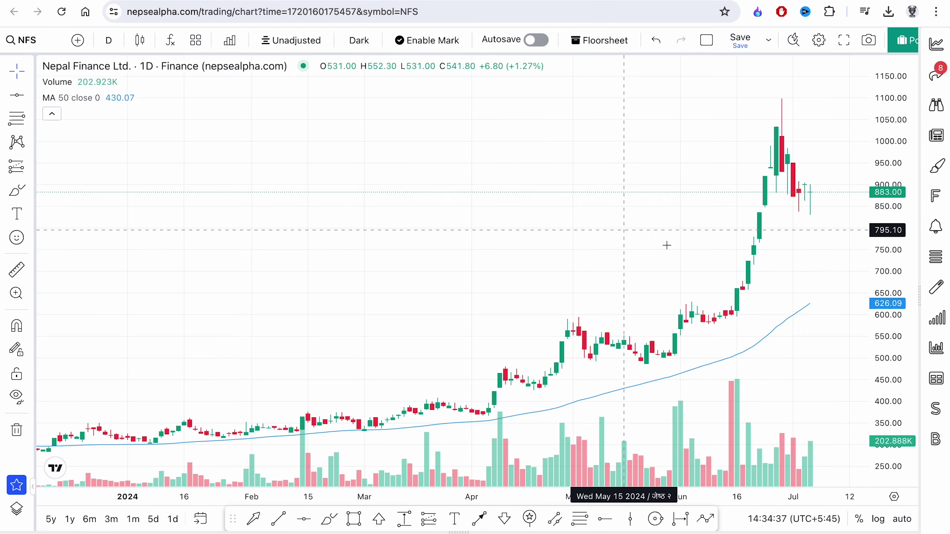
# - Recheck the NFS trigger date in the back testing sheet and return to the NFS chart
pyautogui.hotkey('ctrl', 'shift', 'Tab')
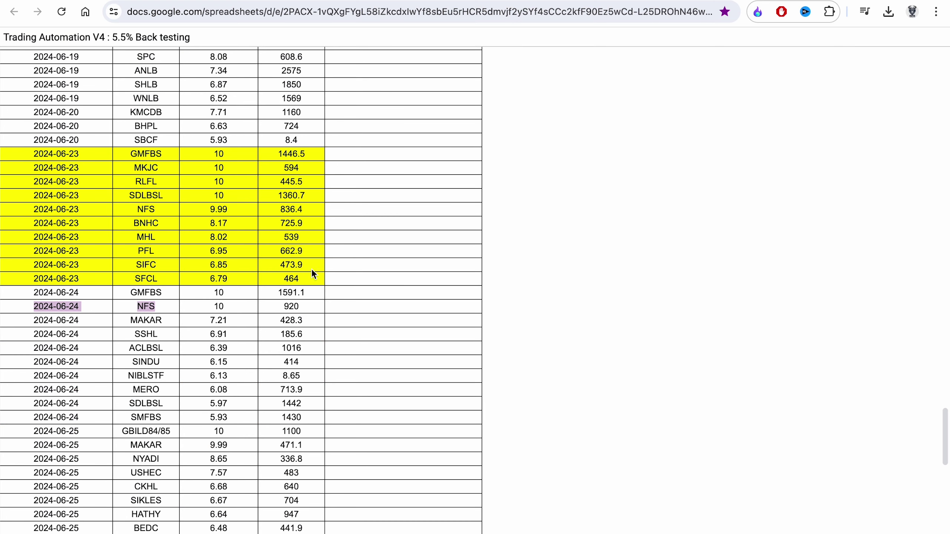
pyautogui.click(80, 306)
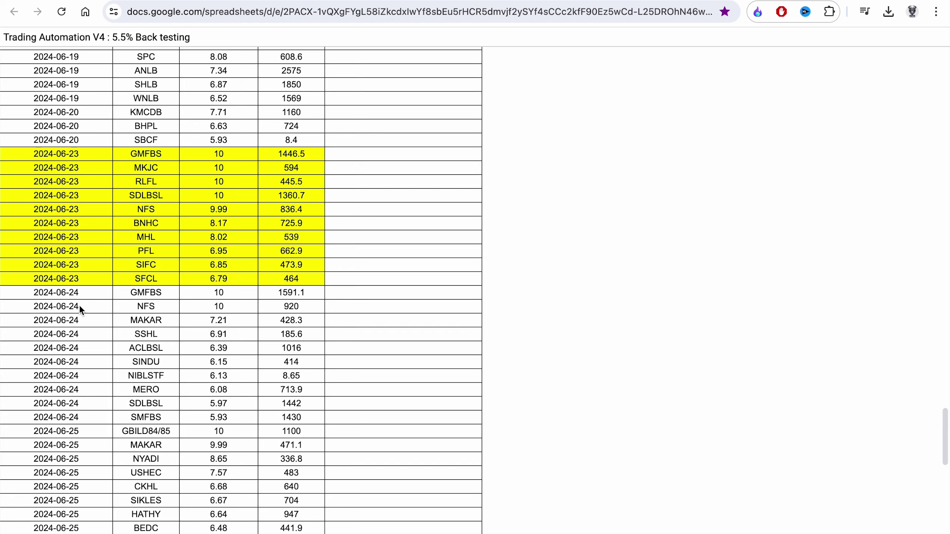
pyautogui.click(257, 1)
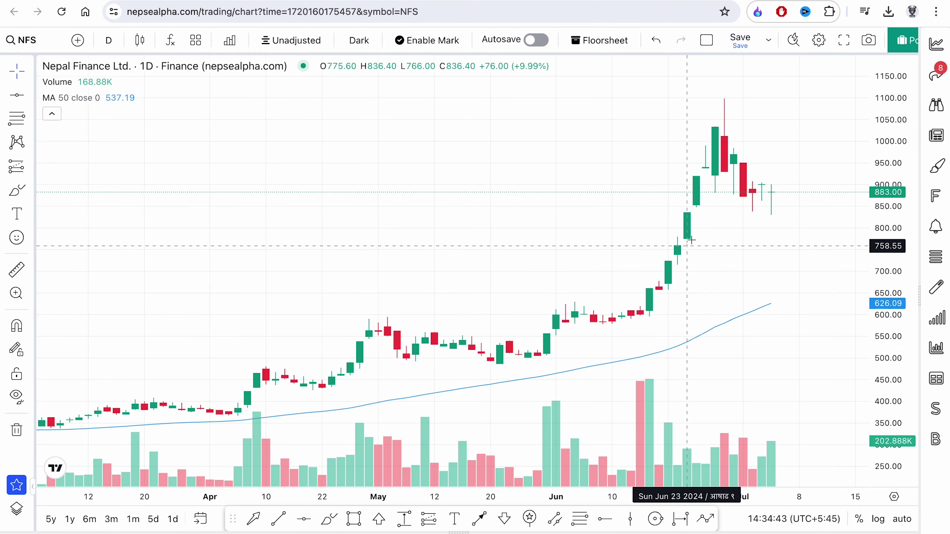
# - Draw a Fib retracement on NFS's 24 June 2024 candle, extending to 11 July 2024, with level 1 at about 854 and 0.5 at about 886
pyautogui.moveTo(706, 221); pyautogui.dragTo(643, 222)
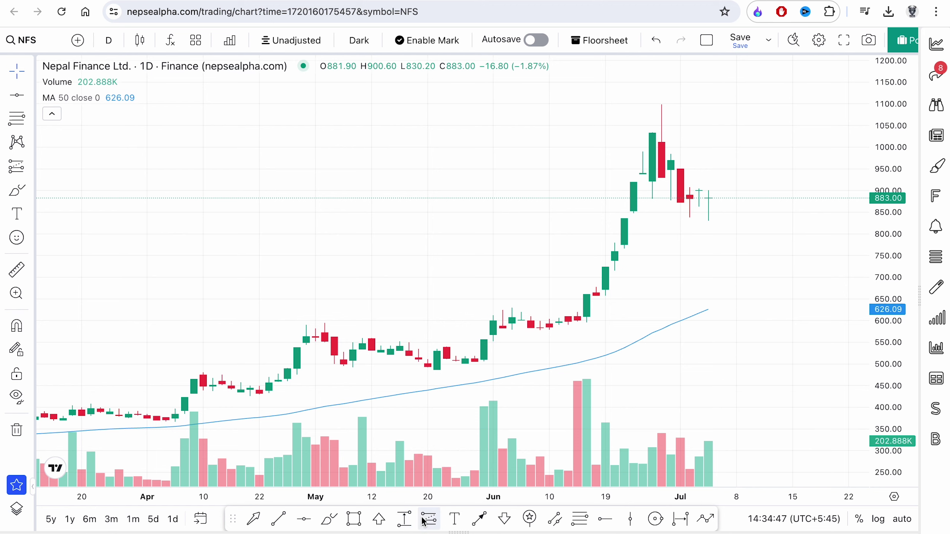
pyautogui.click(579, 519)
pyautogui.moveTo(632, 210)
pyautogui.mouseDown()
pyautogui.moveTo(691, 188)
pyautogui.moveTo(764, 183)
pyautogui.mouseUp()
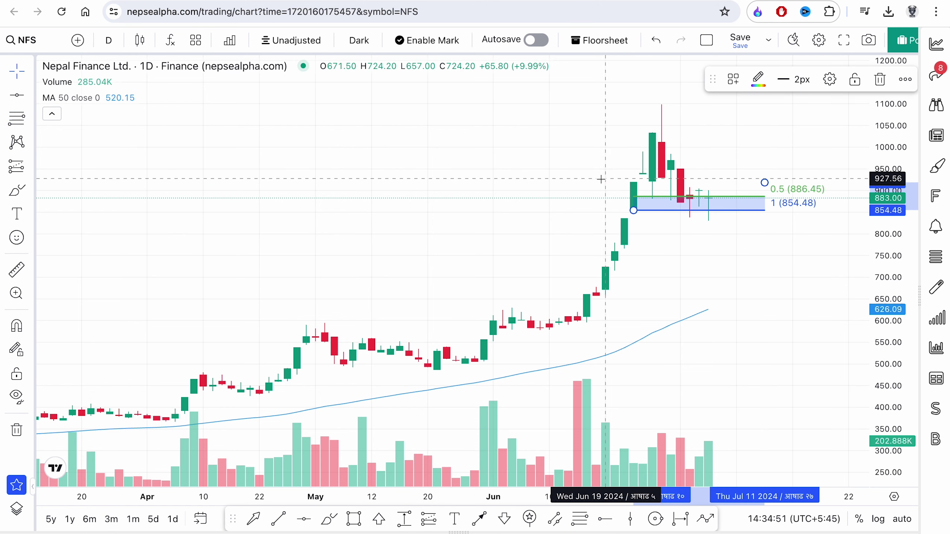
pyautogui.click(428, 215)
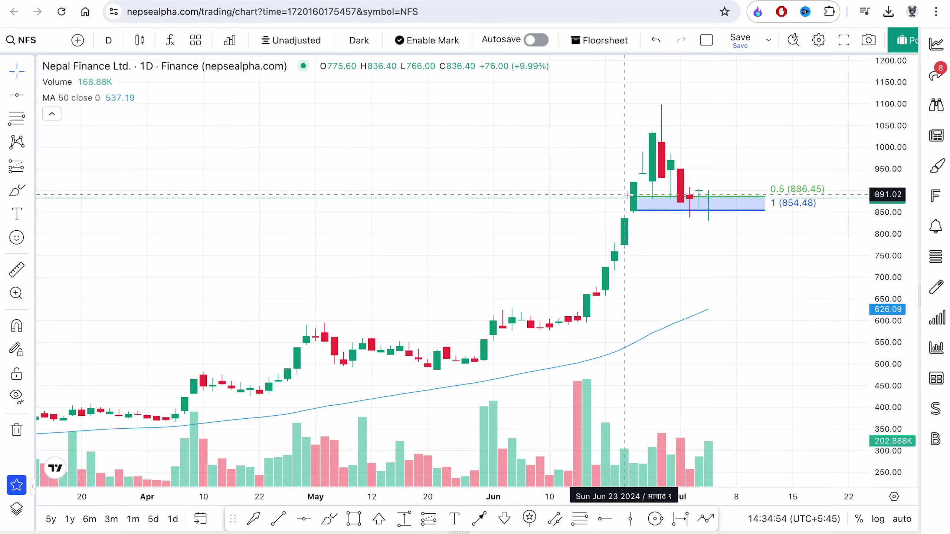
# - Examine NFS's price history back to 2020 for earlier ranges and resistance, and reset the chart view to the recent candles
pyautogui.scroll(-6, 598, 209)
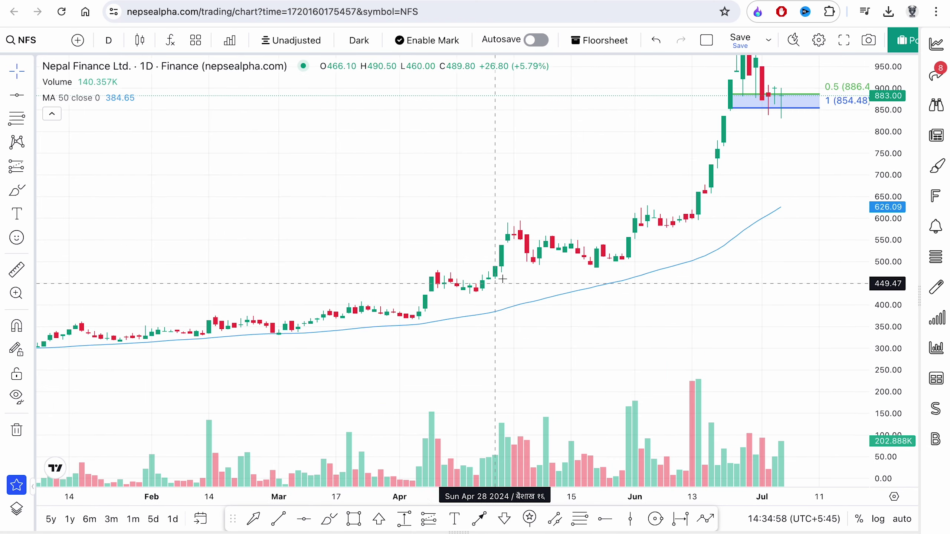
pyautogui.hscroll(3, 736, 157)
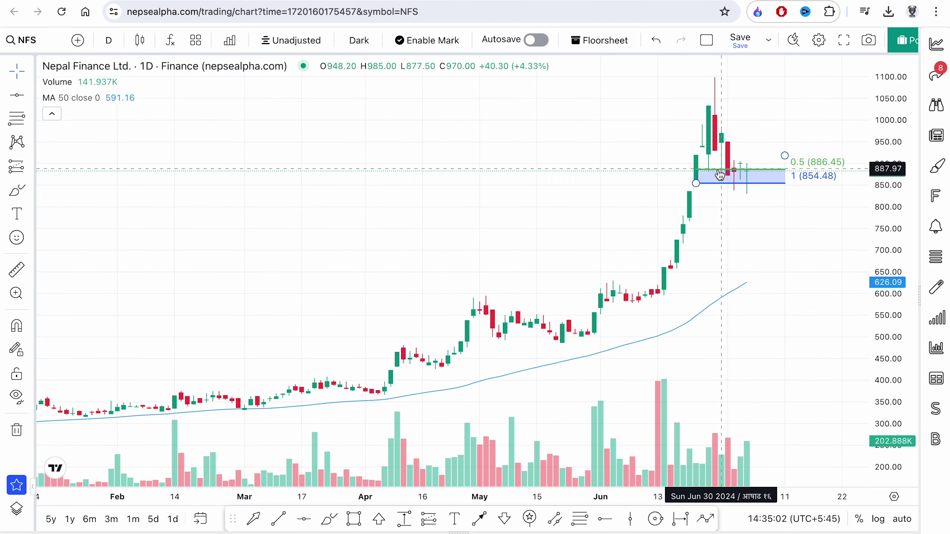
pyautogui.scroll(-10, 698, 176)
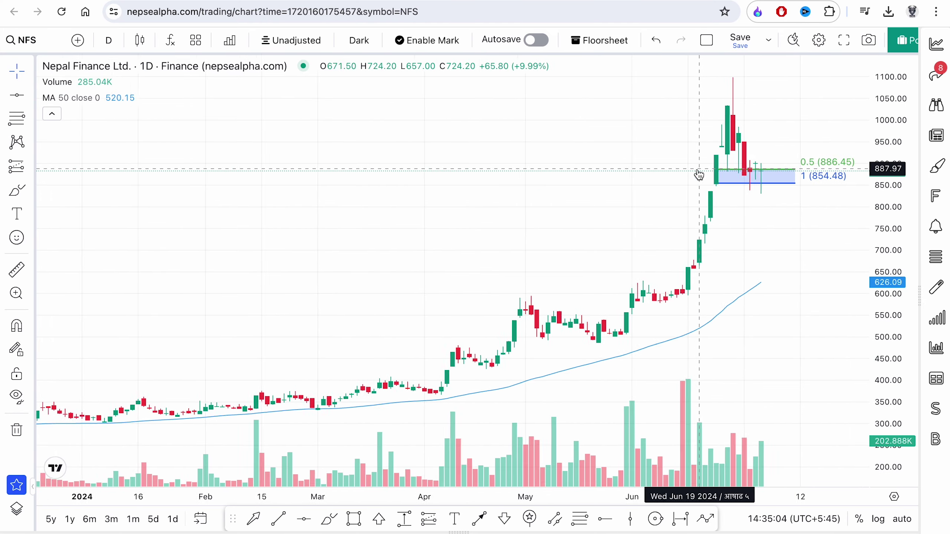
pyautogui.scroll(-3, 685, 175)
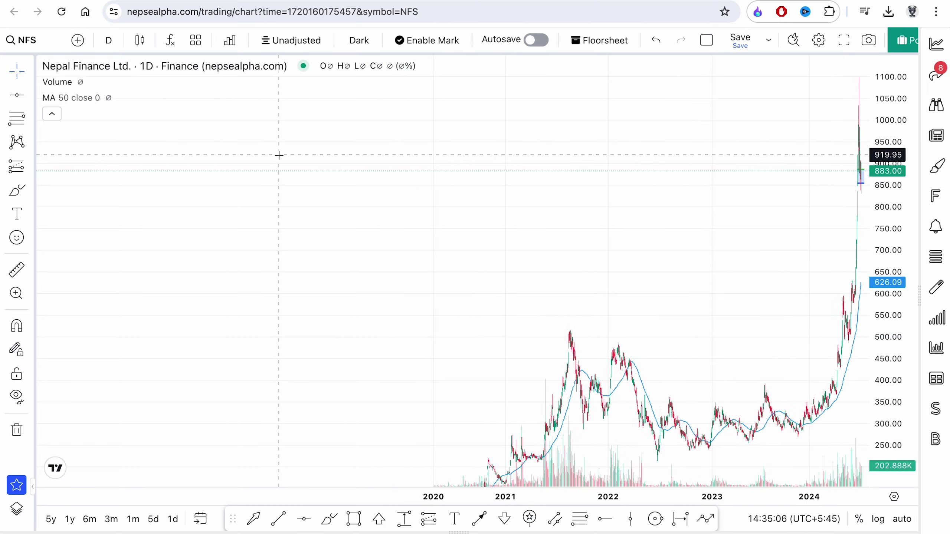
pyautogui.moveTo(681, 256); pyautogui.dragTo(682, 81)
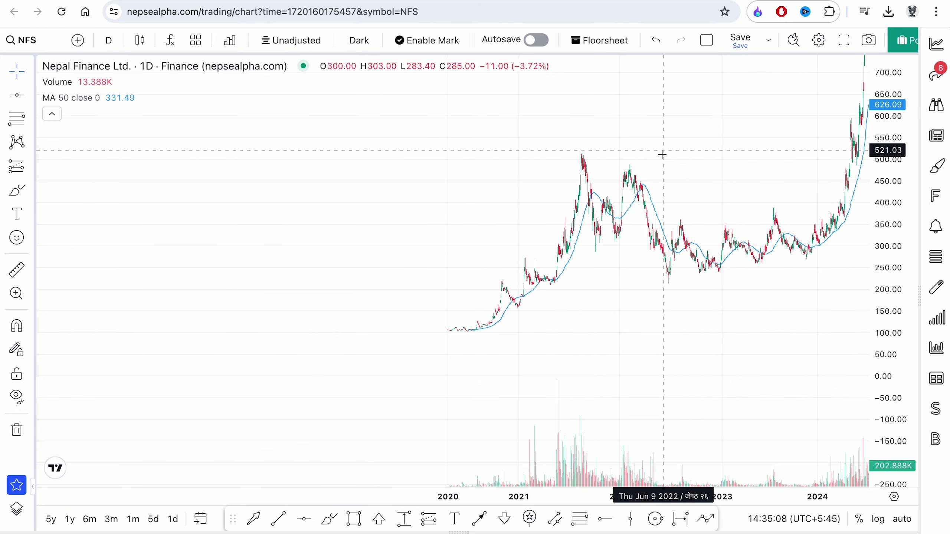
pyautogui.moveTo(662, 150); pyautogui.dragTo(409, 258)
pyautogui.rightClick(495, 164)
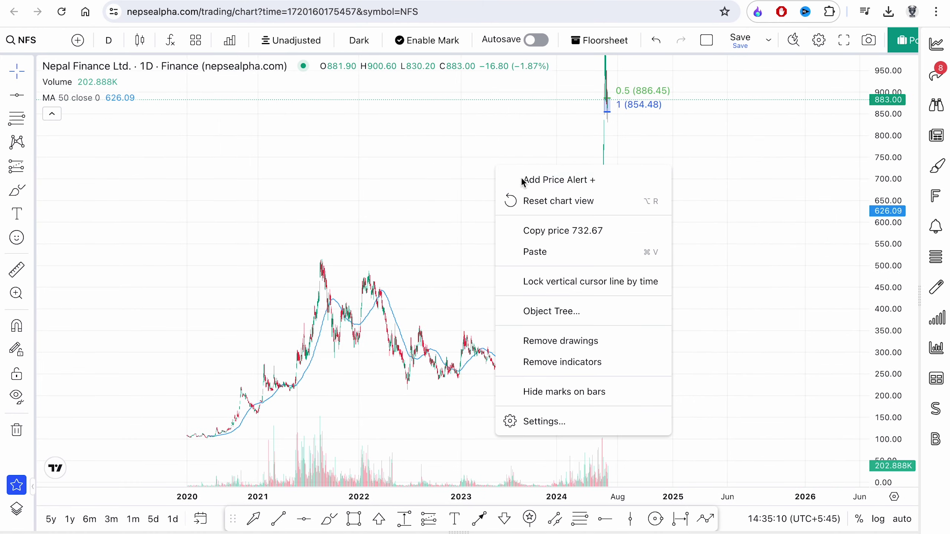
pyautogui.click(551, 210)
pyautogui.moveTo(642, 262); pyautogui.dragTo(595, 241)
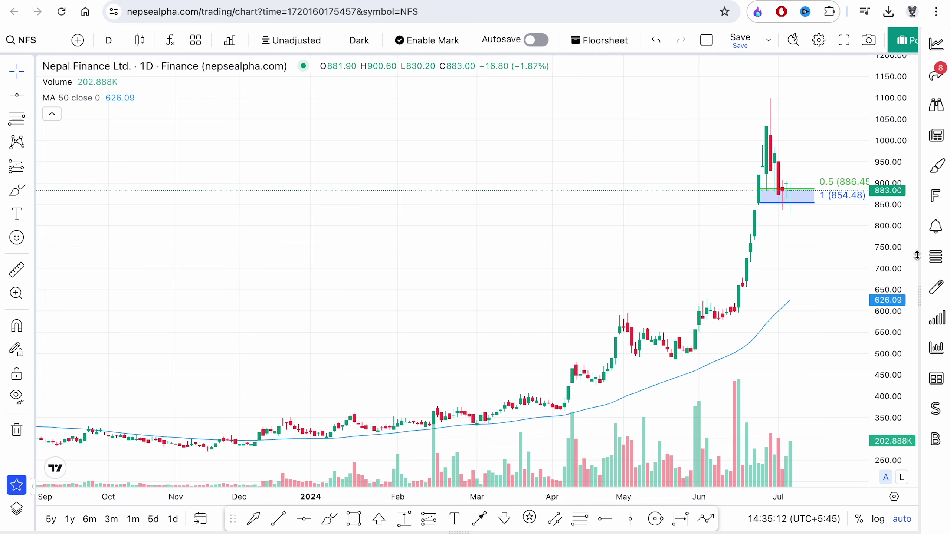
pyautogui.moveTo(824, 265); pyautogui.dragTo(675, 248)
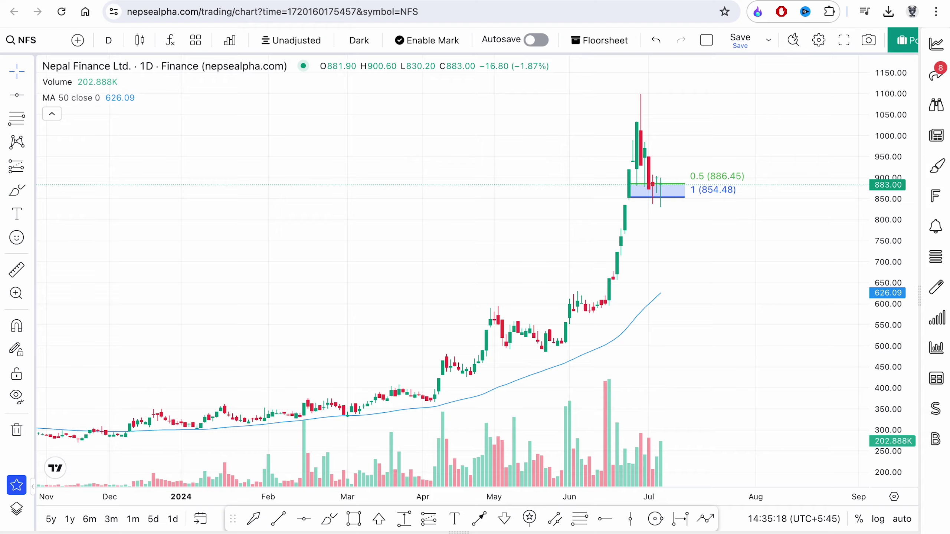
# - Compare NFS's chart with the checklist's trigger, 50 day MA, candle formation and previous sideways criteria
pyautogui.hotkey('ctrl', 'Tab')
pyautogui.click(141, 333)
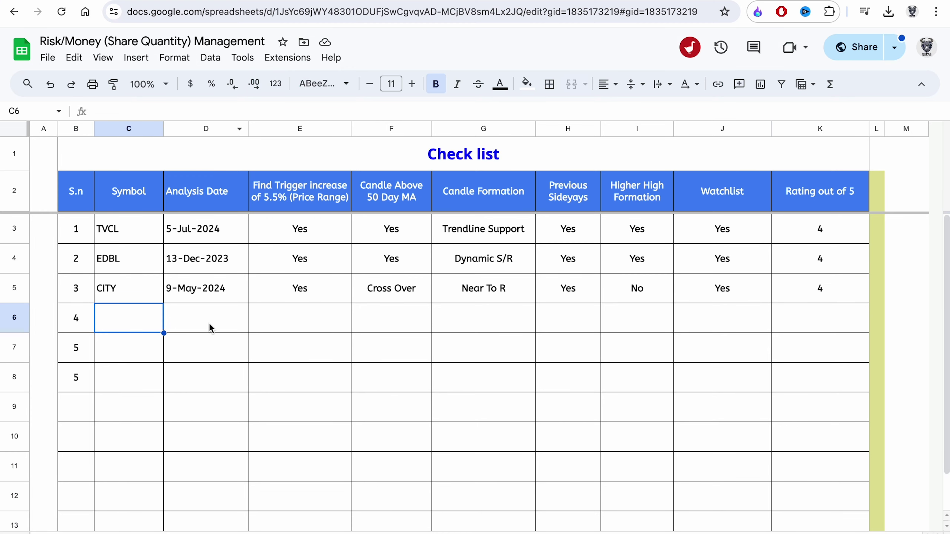
pyautogui.click(295, 328)
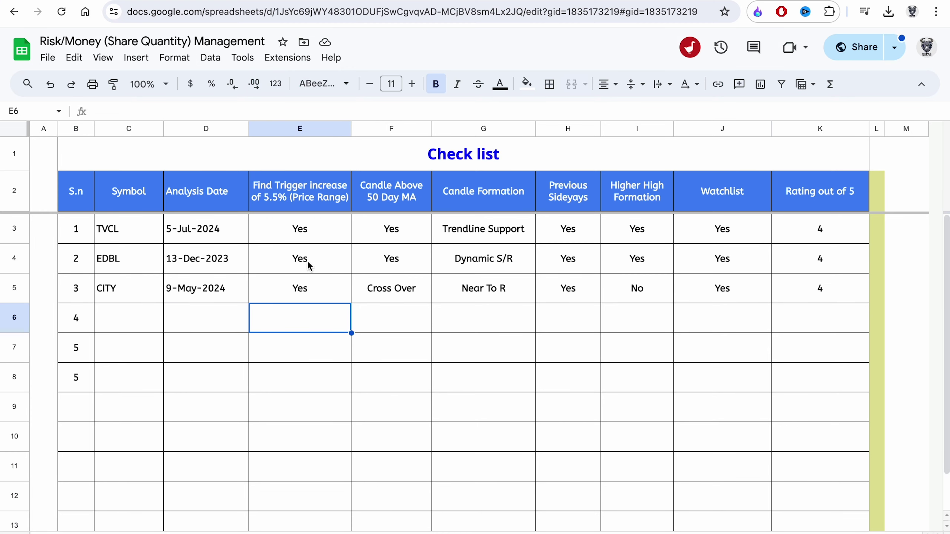
pyautogui.hotkey('ctrl', 'shift', 'Tab')
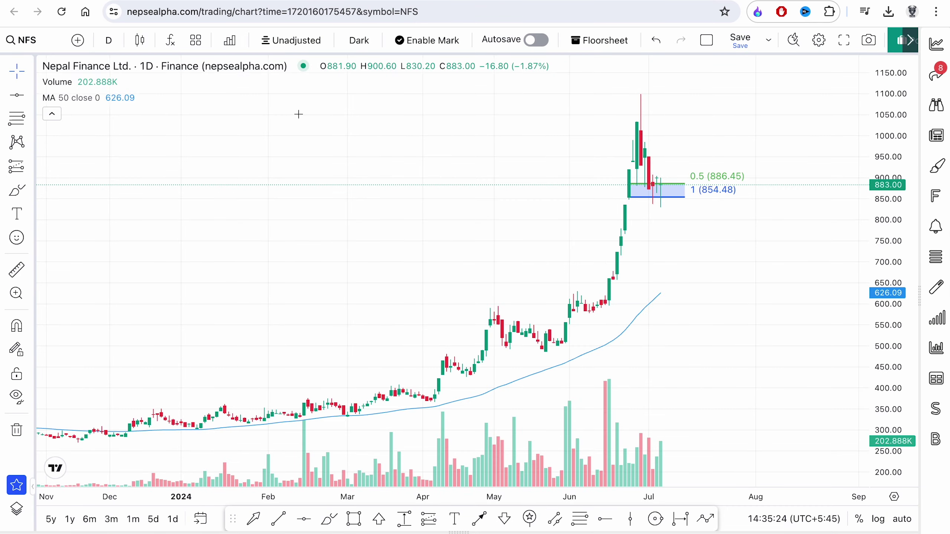
pyautogui.hotkey('ctrl', 'Tab')
pyautogui.click(409, 318)
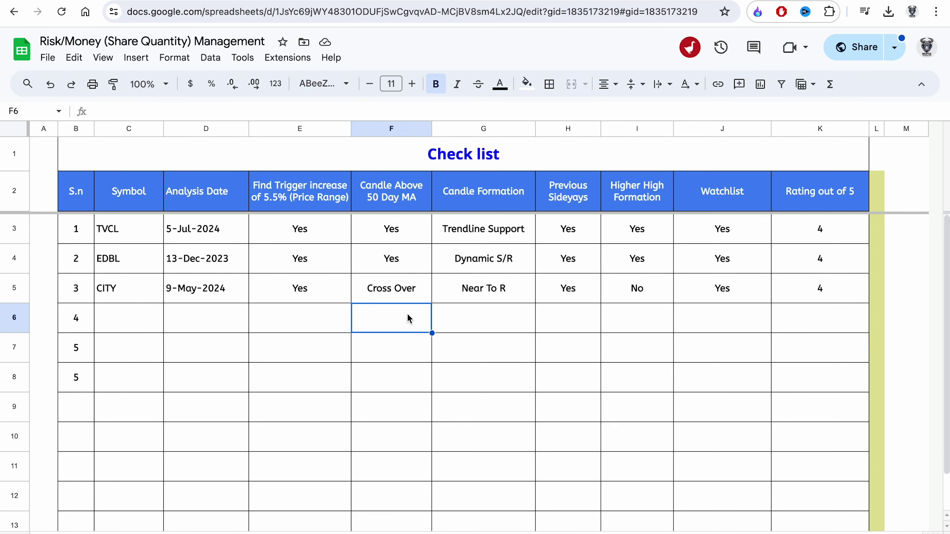
pyautogui.click(496, 317)
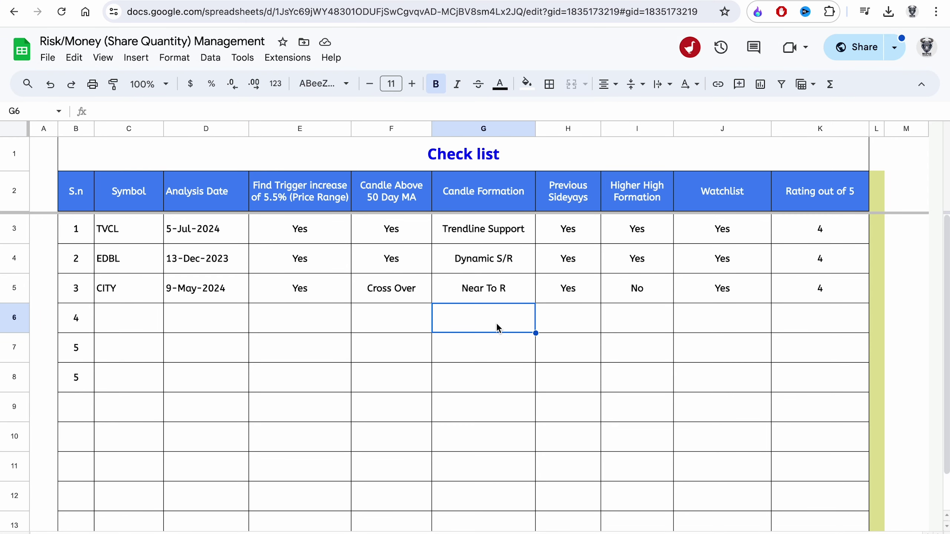
pyautogui.click(492, 267)
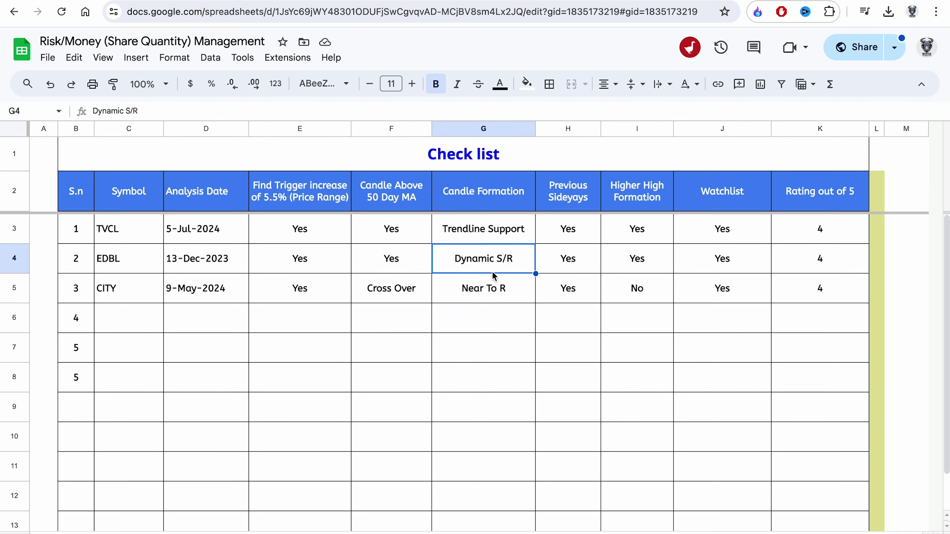
pyautogui.click(510, 330)
pyautogui.click(572, 184)
pyautogui.click(582, 332)
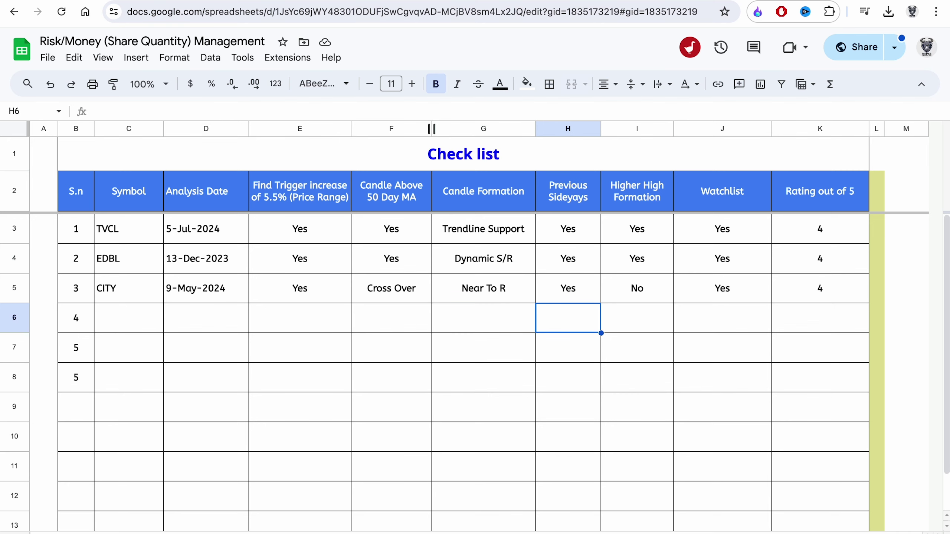
# - Check NFS's chart for previous sideways movement and higher high formation, comparing it with the CITY row of the checklist
pyautogui.hotkey('ctrl', 'Tab')
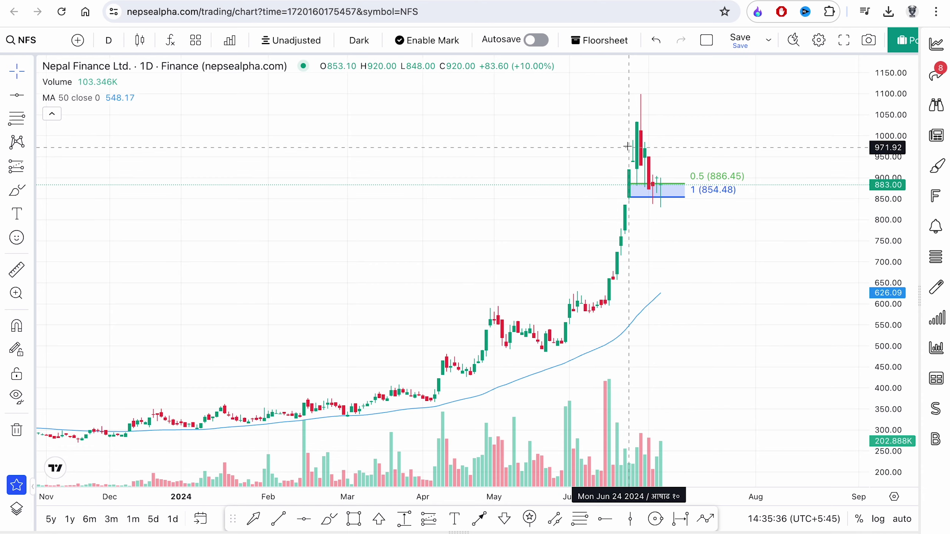
pyautogui.hotkey('ctrl', 'shift', 'Tab')
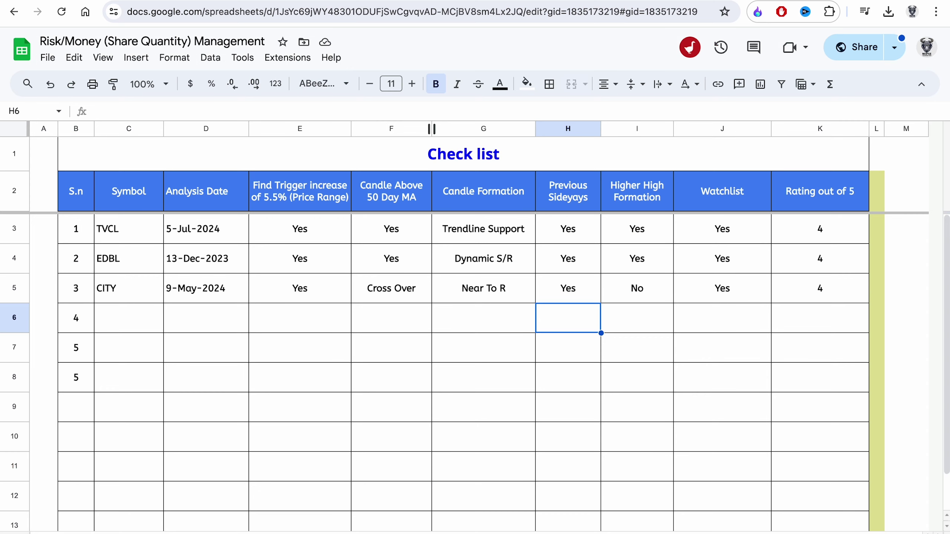
pyautogui.click(485, 297)
pyautogui.click(569, 292)
pyautogui.click(642, 300)
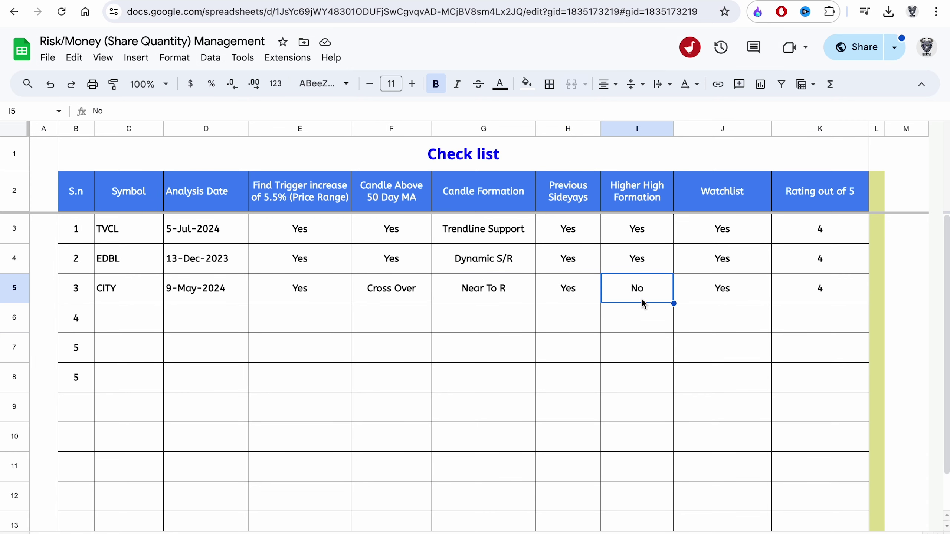
pyautogui.click(644, 313)
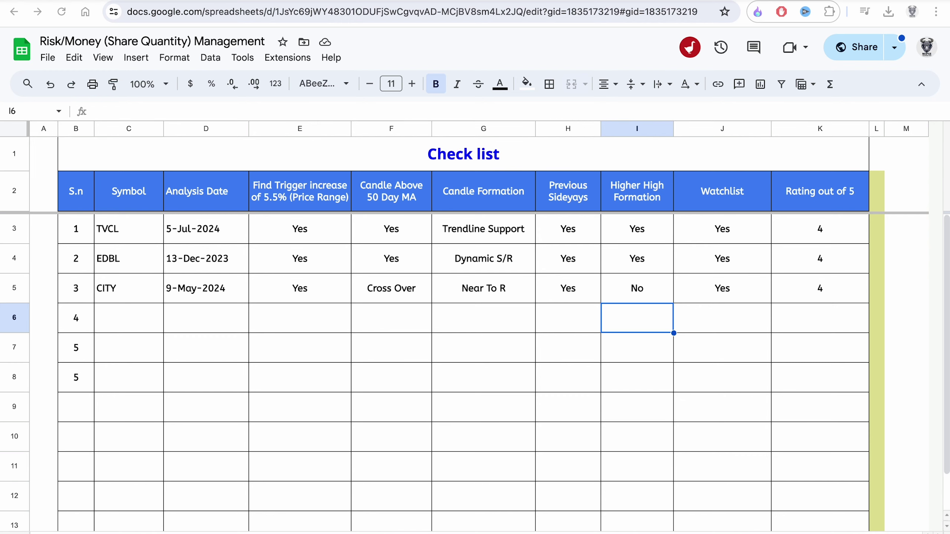
pyautogui.hotkey('ctrl', 'Tab')
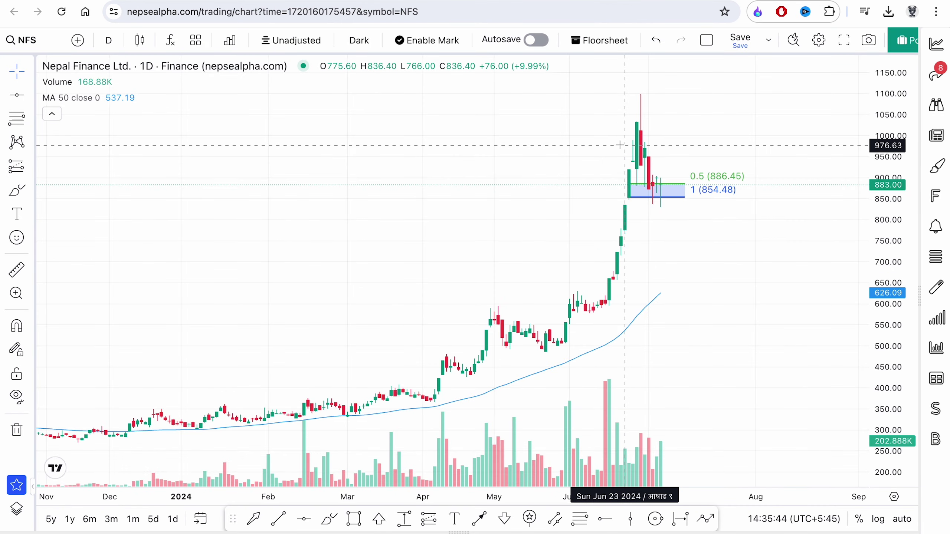
pyautogui.hotkey('ctrl', 'shift', 'Tab')
# - Give the fourth checklist row a rating of 2 out of 5
pyautogui.click(725, 320)
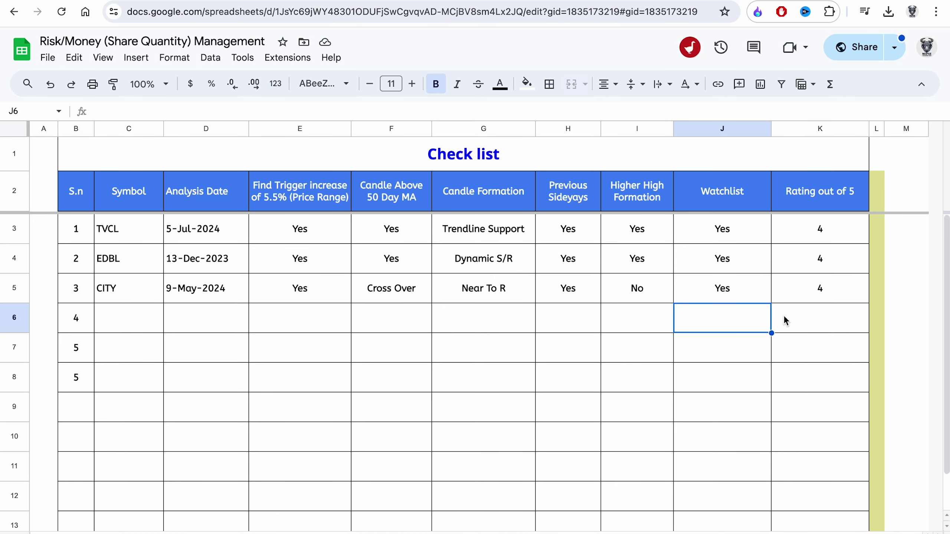
pyautogui.click(784, 315)
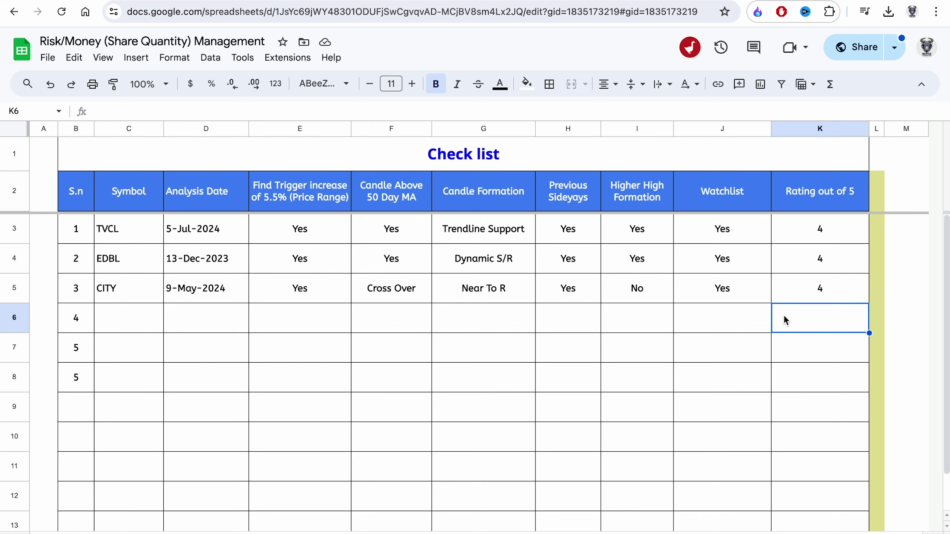
pyautogui.write('2')
pyautogui.press('Return')
pyautogui.click(797, 318)
# - Confirm the charted symbol and enter NFS as the symbol of the fourth checklist row
pyautogui.hotkey('ctrl', 'Tab')
pyautogui.click(42, 36)
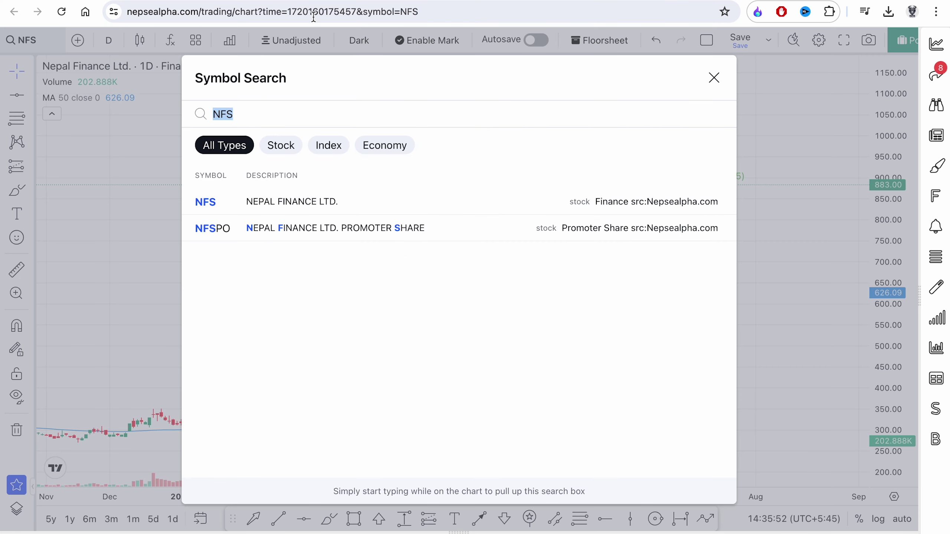
pyautogui.hotkey('ctrl', 'shift', 'Tab')
pyautogui.click(138, 316)
pyautogui.write('NFS')
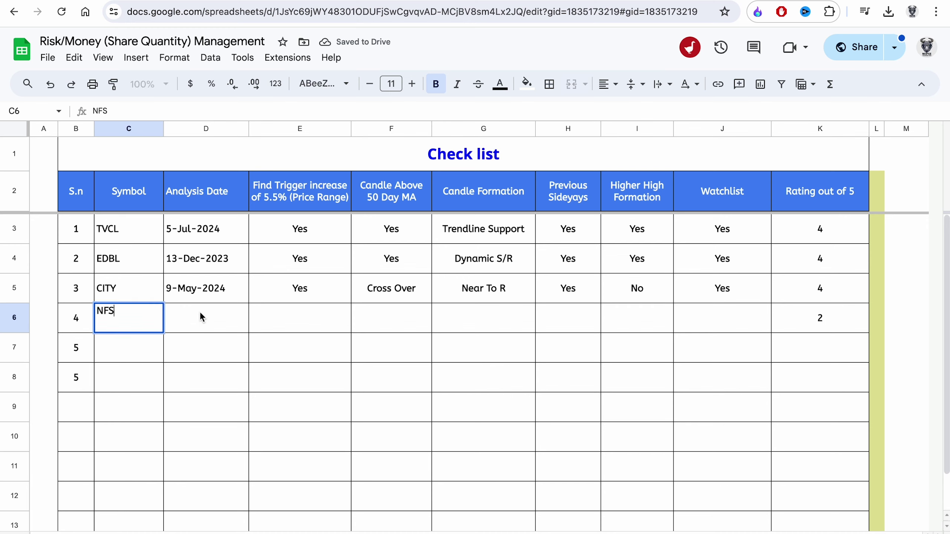
pyautogui.click(201, 317)
# - Check NFS's trigger date in the back testing sheet and chart, and set its analysis date to 24-Jun-2024 in the checklist
pyautogui.hotkey('ctrl', 'shift', 'Tab')
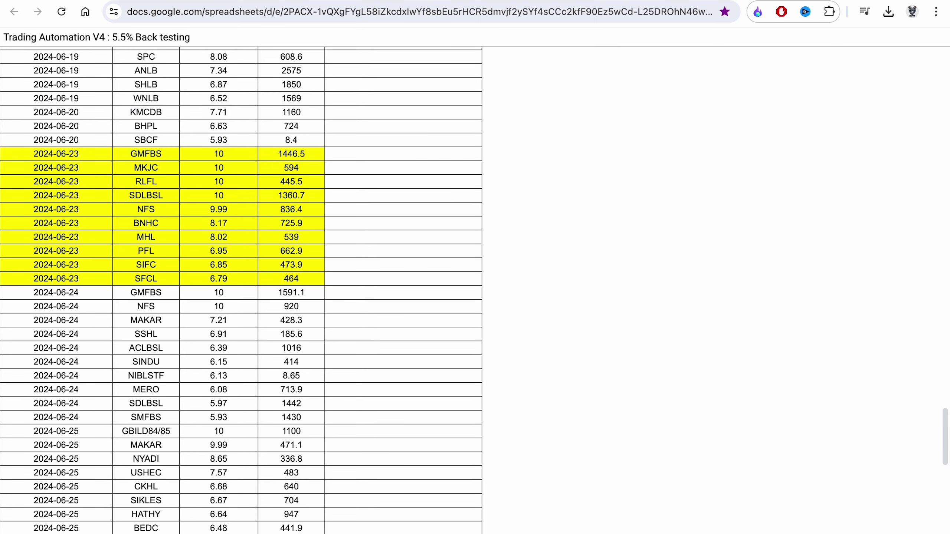
pyautogui.hotkey('ctrl', 'Tab')
pyautogui.click(712, 77)
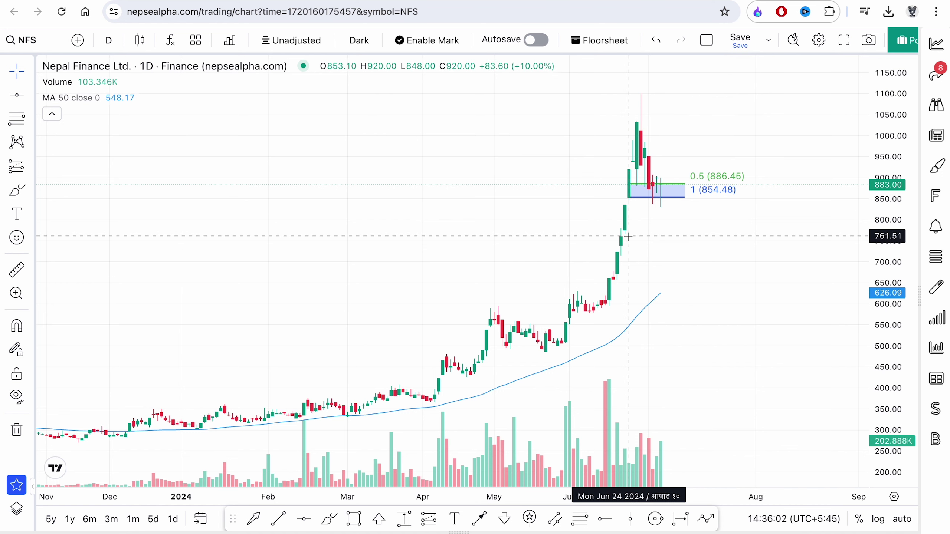
pyautogui.click(347, 1)
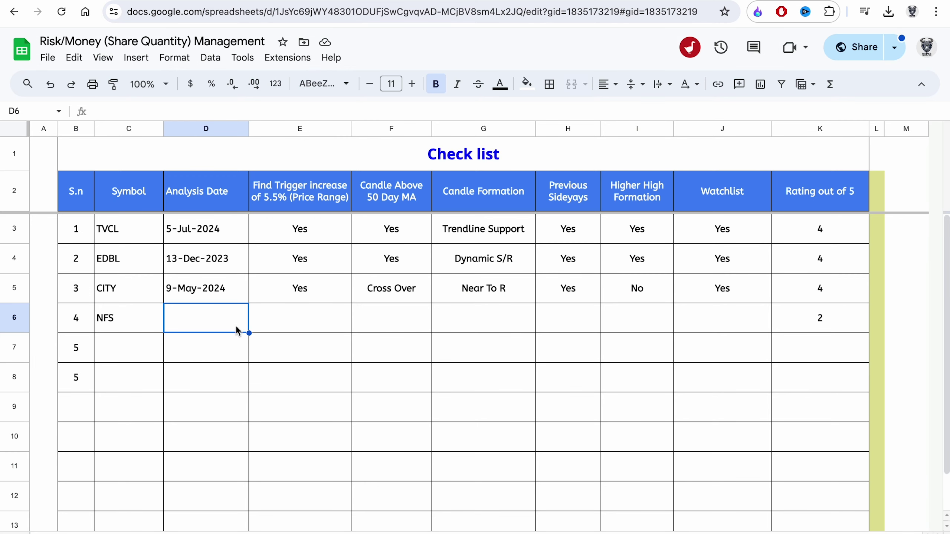
pyautogui.write('24-')
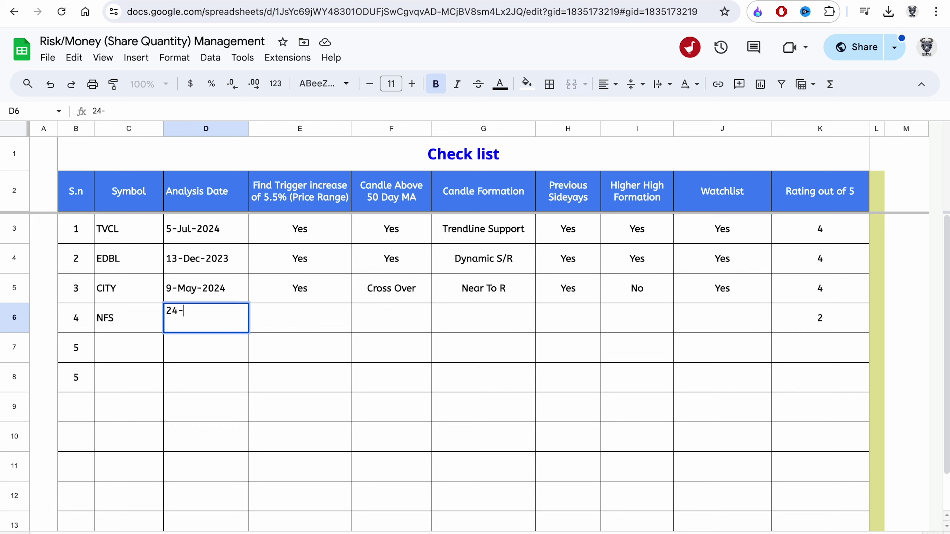
pyautogui.write('Jun-2024')
pyautogui.press('Return')
# - Fill NFS's row with Yes for trigger increase and 50 day MA, Ext R for candle formation and Sharp Rising for previous sideways
pyautogui.click(279, 317)
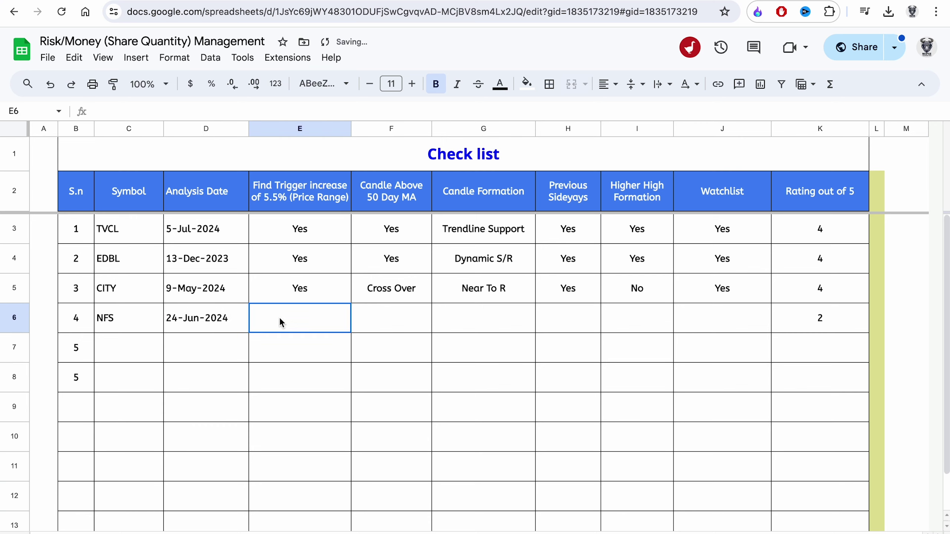
pyautogui.click(417, 318)
pyautogui.write('Ext')
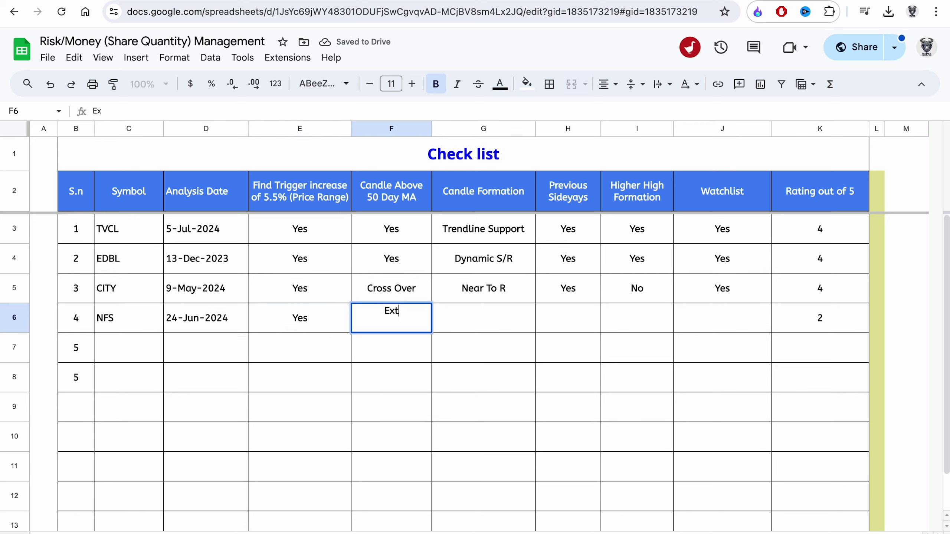
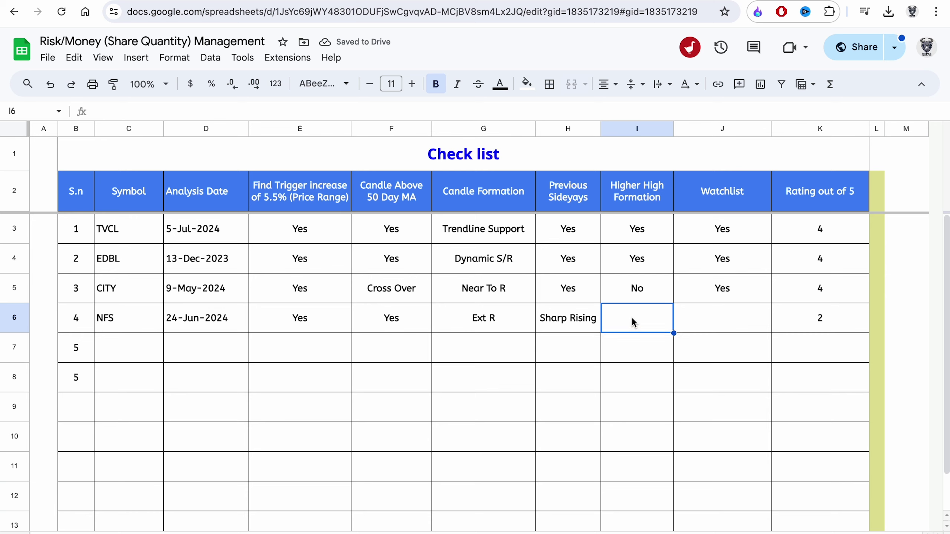
# - Enter No for both higher high formation and watchlist in the NFS row
pyautogui.write('No')
pyautogui.click(719, 326)
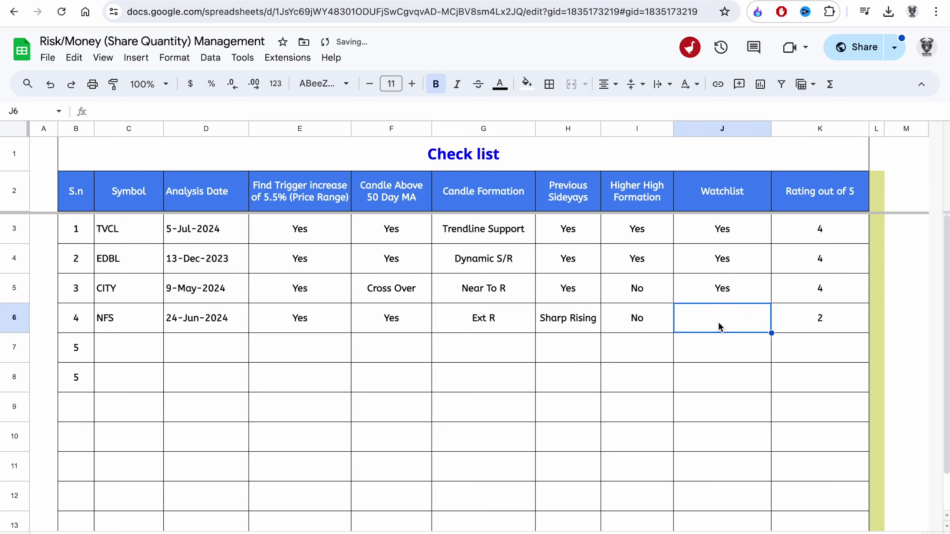
pyautogui.write('No')
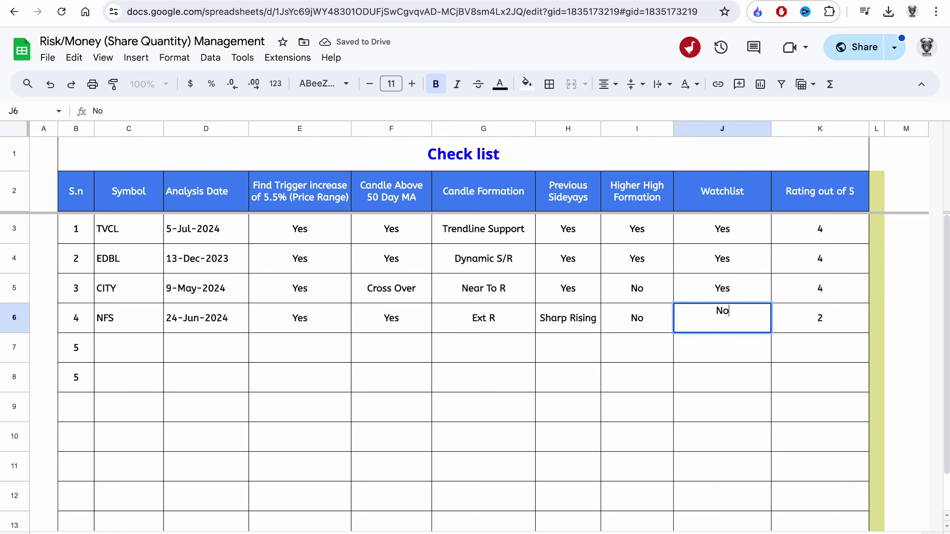
pyautogui.press('Return')
# - Recheck the NFS rating in the checklist against its price chart
pyautogui.click(808, 326)
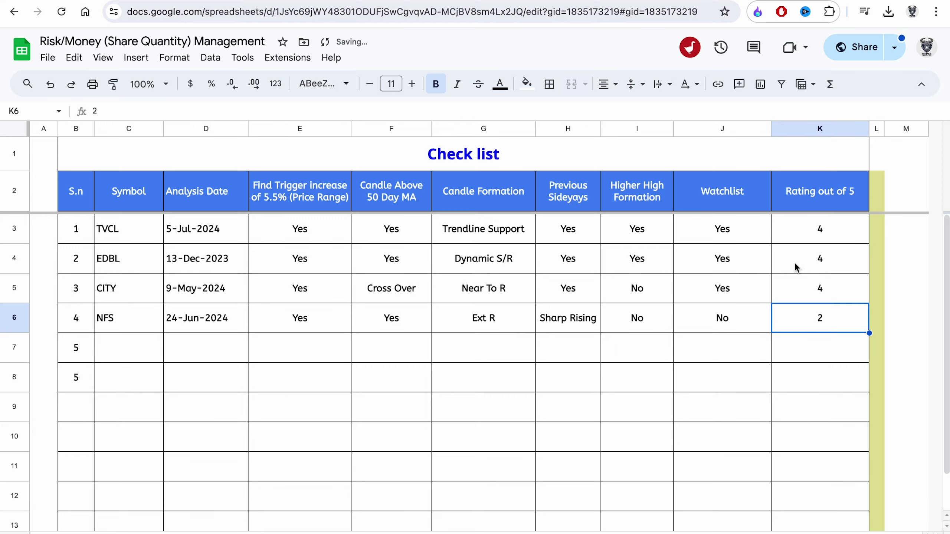
pyautogui.hotkey('ctrl', 'Tab')
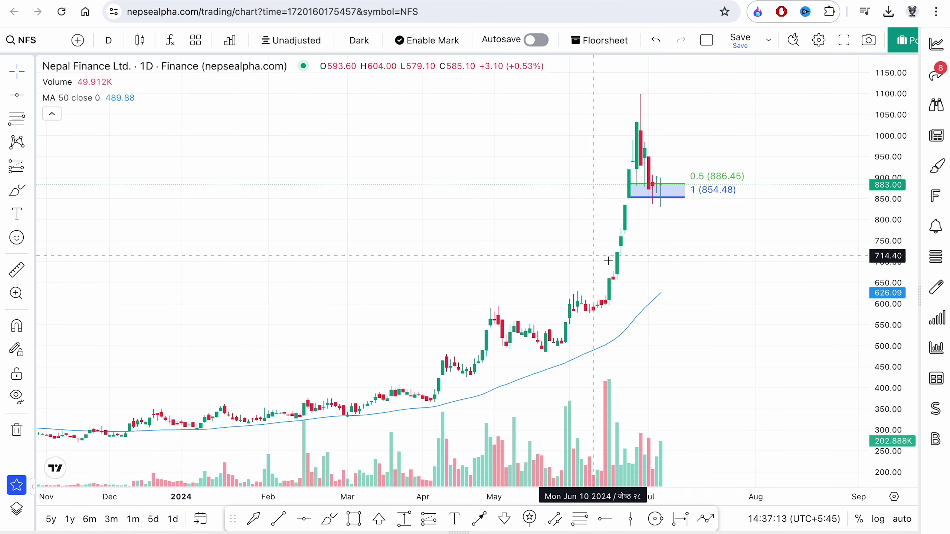
pyautogui.hotkey('ctrl', 'shift', 'Tab')
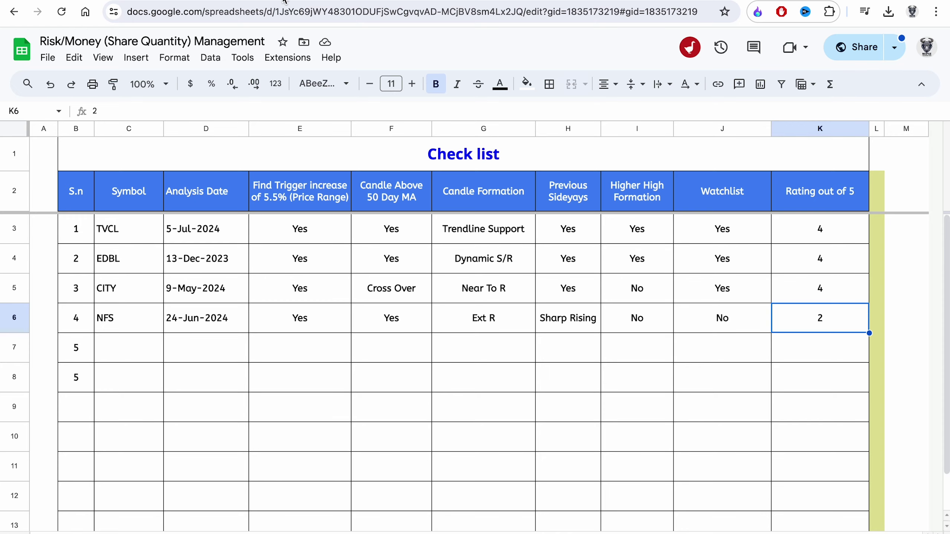
# - Browse the top 10 gainers' charts for SAMAJ, AKJCL, SADBL and EDBL, and load AKJCL in the full-width NepseAlpha chart
pyautogui.hotkey('ctrl', 'Tab')
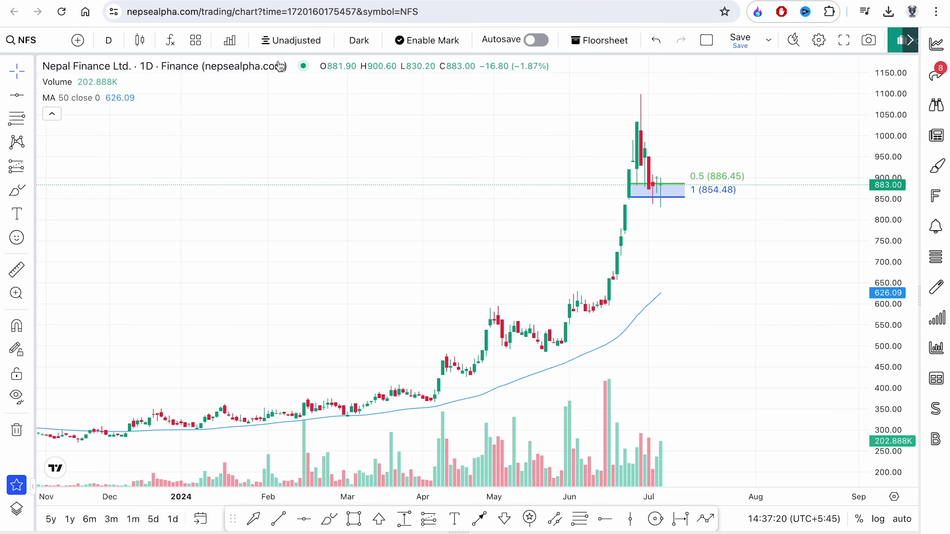
pyautogui.click(936, 43)
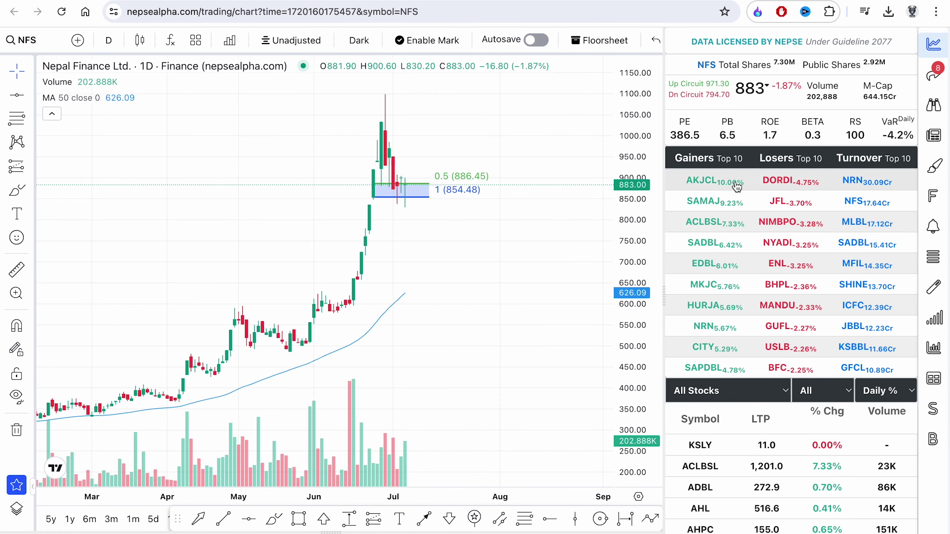
pyautogui.click(706, 203)
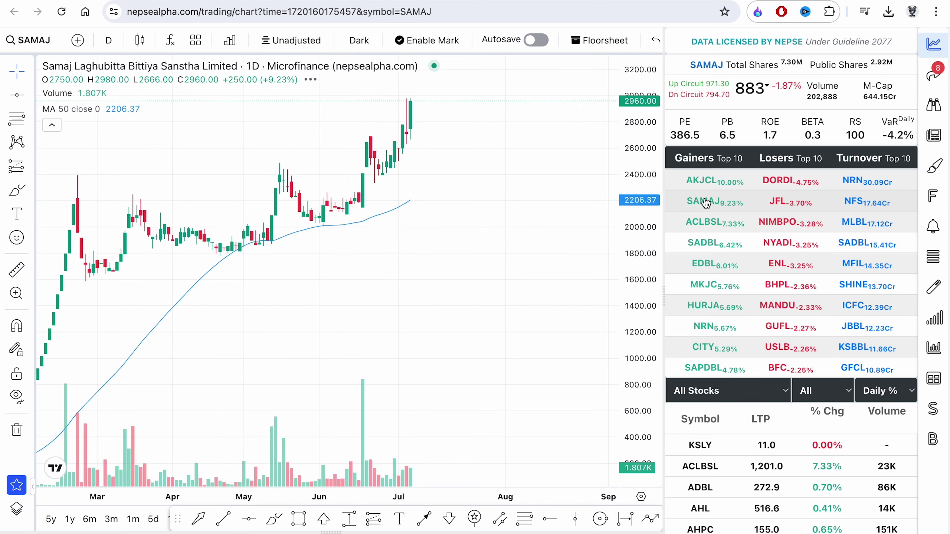
pyautogui.click(702, 183)
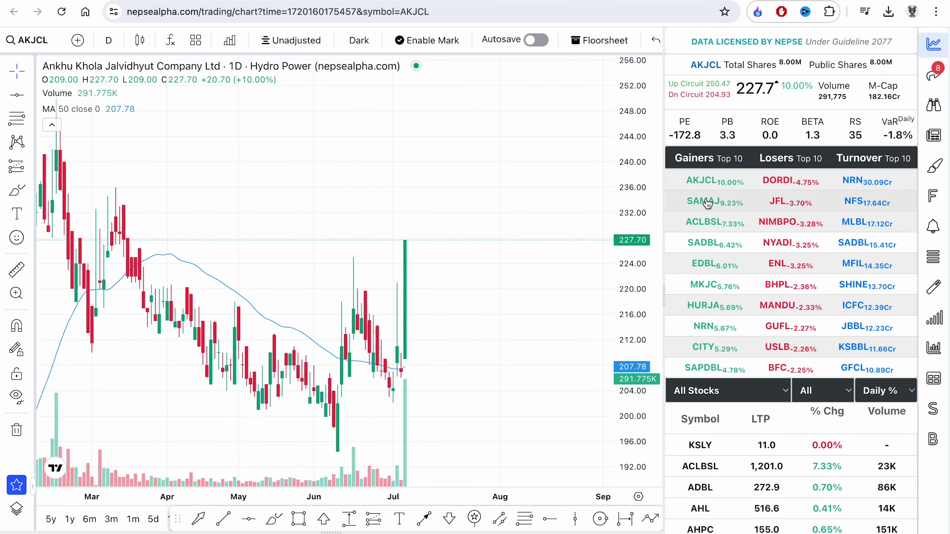
pyautogui.click(707, 204)
pyautogui.click(707, 247)
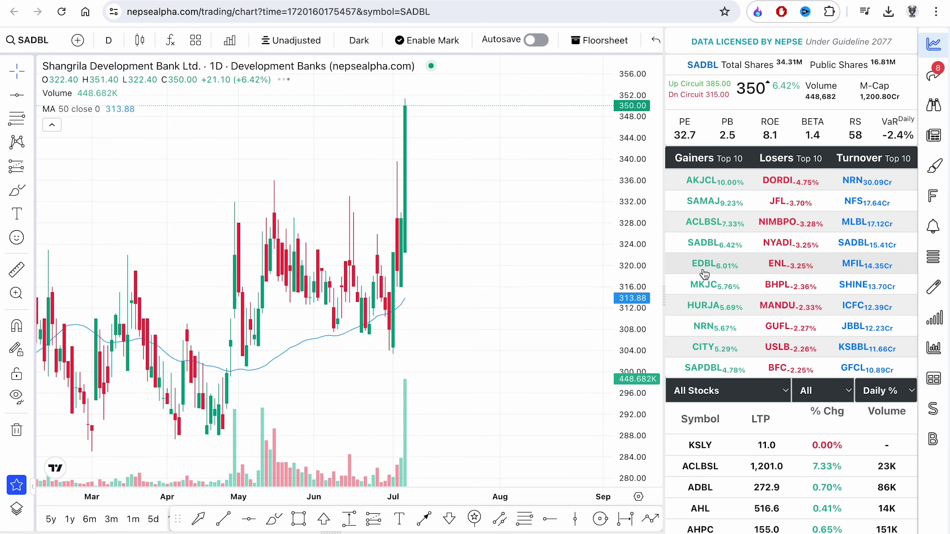
pyautogui.click(705, 268)
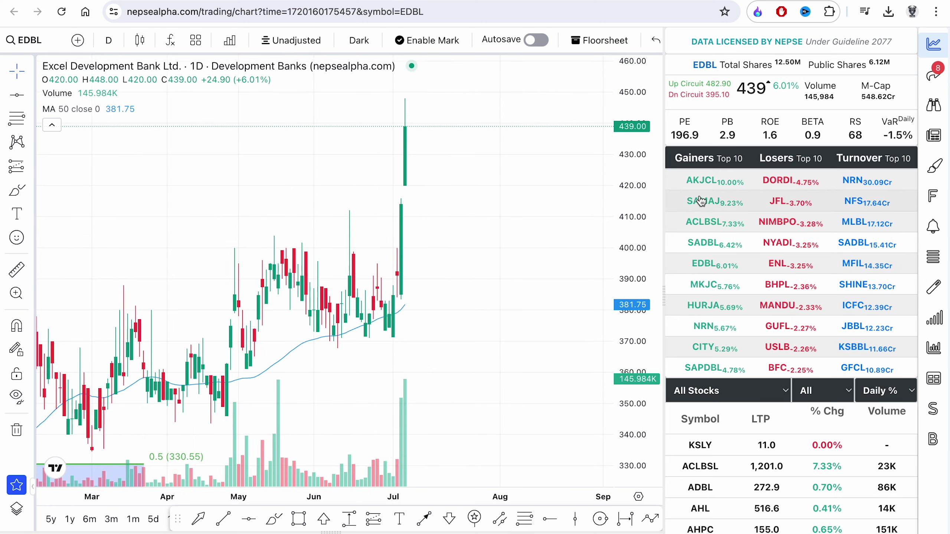
pyautogui.click(703, 184)
pyautogui.click(938, 54)
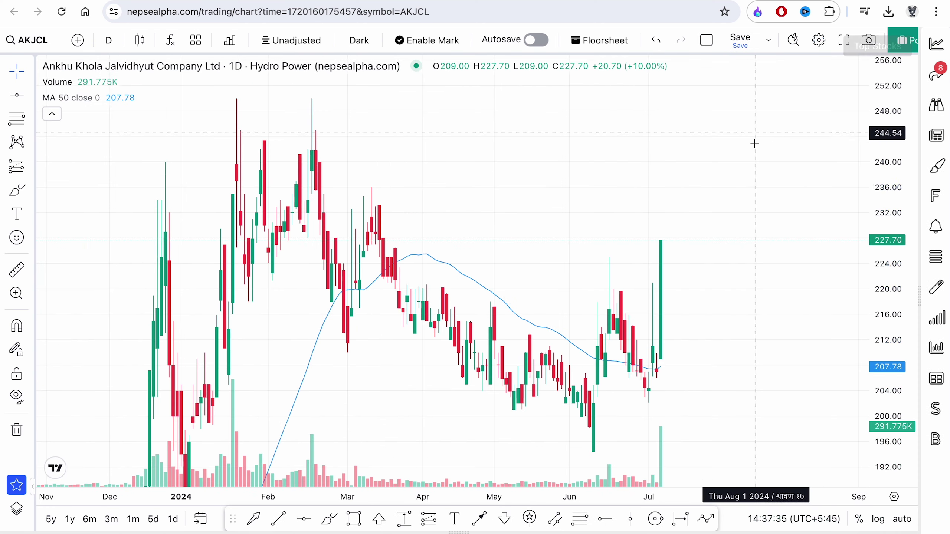
# - Enter AKJCL with the analysis date 5-Jul-2024 in the checklist's fifth stock row
pyautogui.rightClick(589, 142)
pyautogui.click(648, 175)
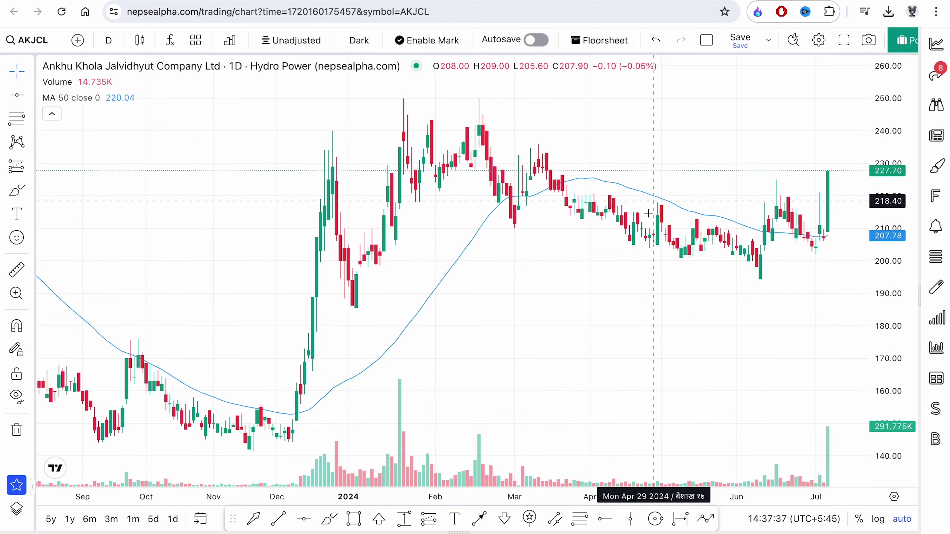
pyautogui.moveTo(683, 316); pyautogui.dragTo(458, 340)
pyautogui.click(29, 40)
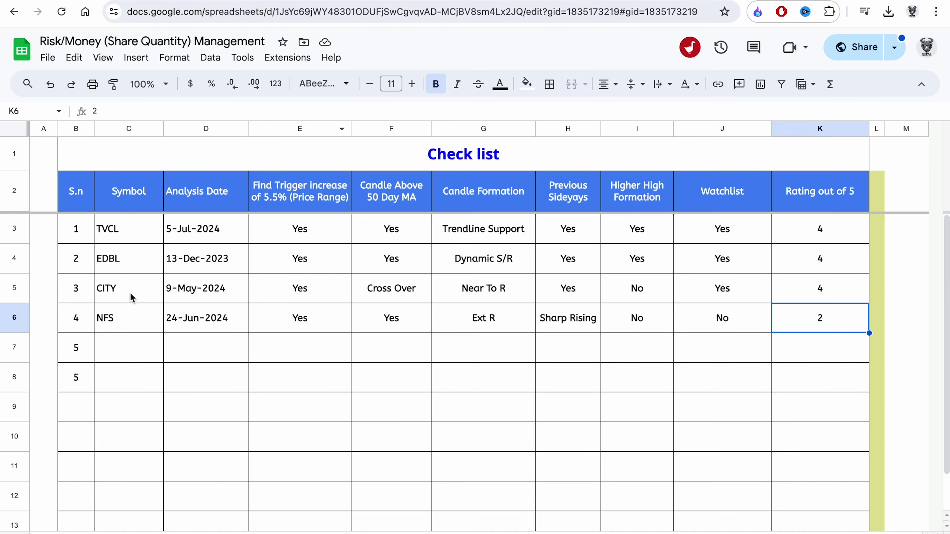
pyautogui.click(117, 349)
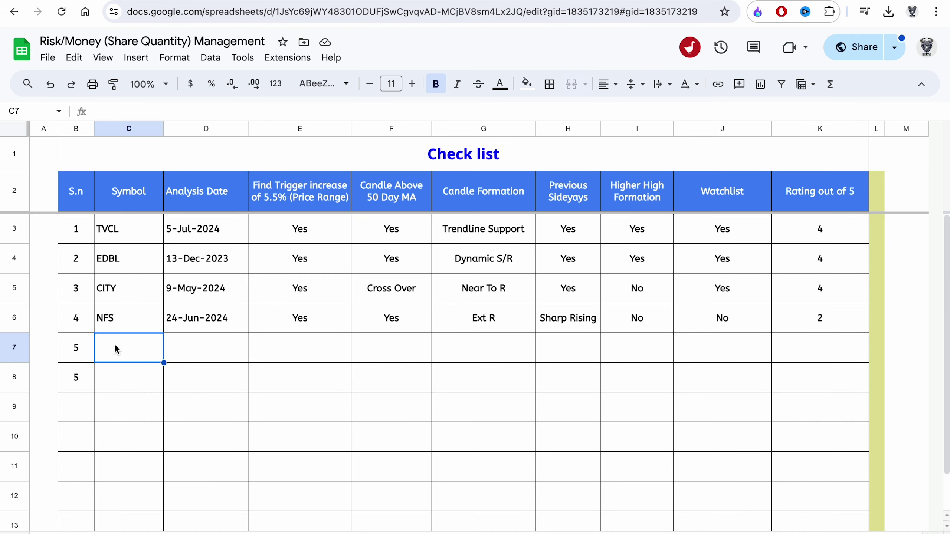
pyautogui.write('AKJCL')
pyautogui.click(179, 352)
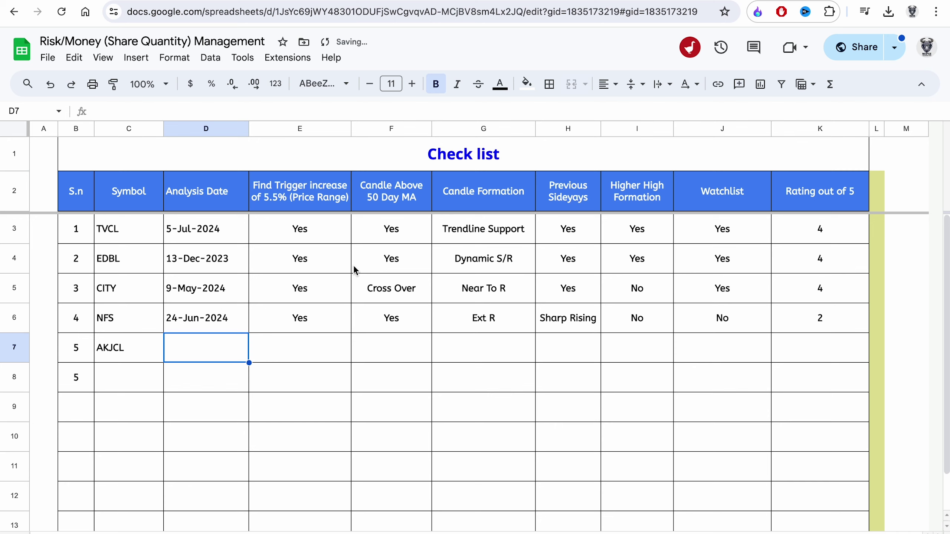
pyautogui.doubleClick(211, 358)
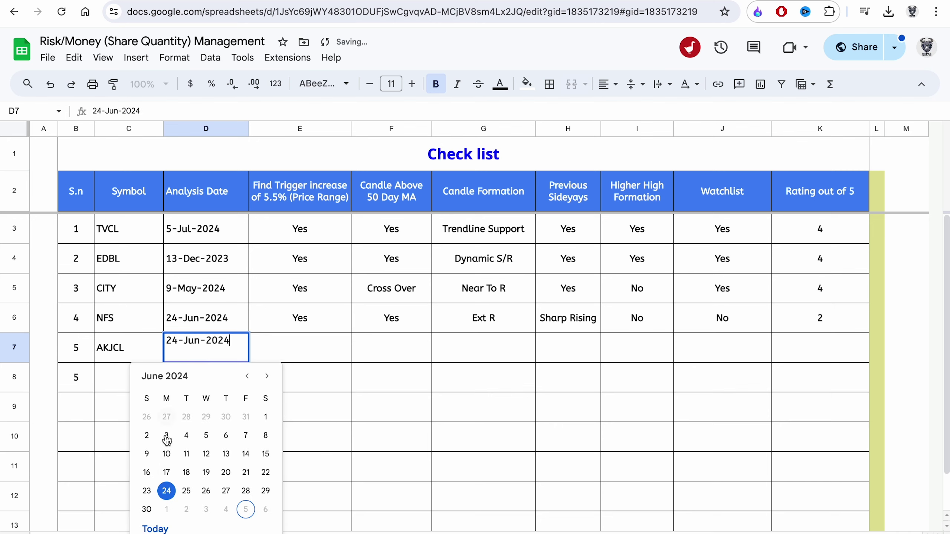
pyautogui.click(161, 529)
# - Check AKJCL's latest candle on its chart and enter Yes for both trigger increase and candle above 50 day MA in its row
pyautogui.click(298, 355)
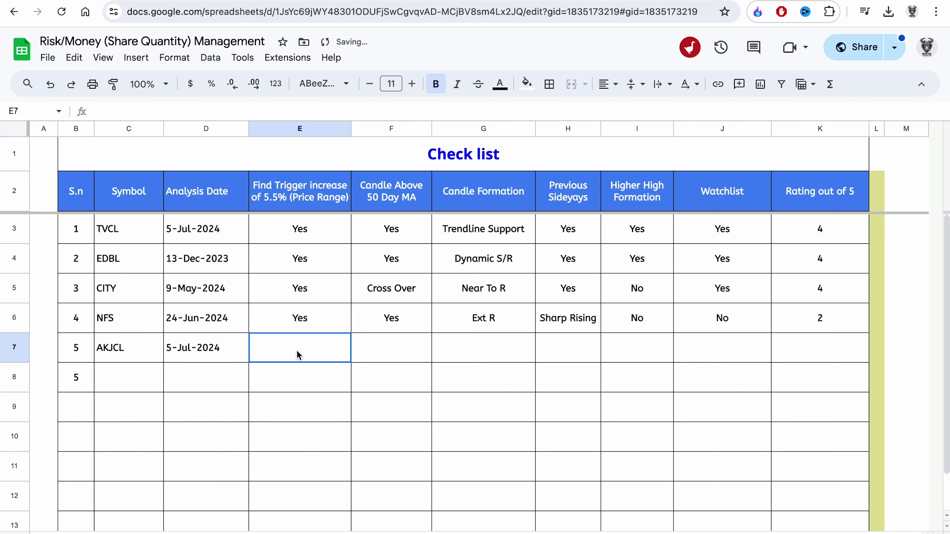
pyautogui.hotkey('ctrl', 'Tab')
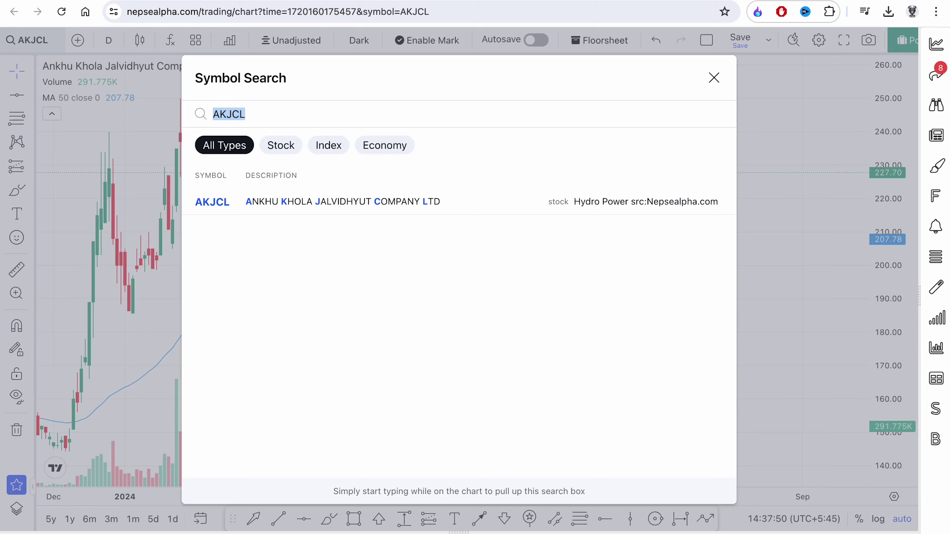
pyautogui.click(720, 86)
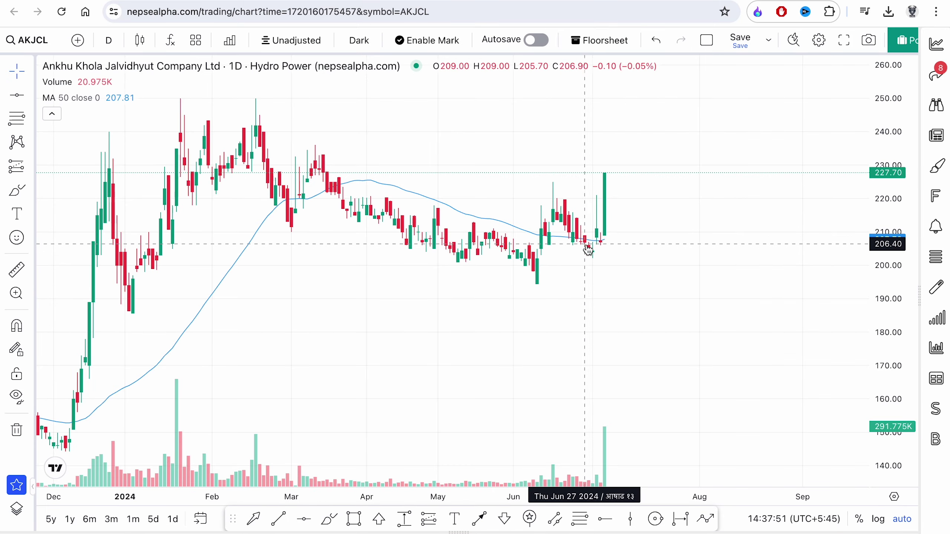
pyautogui.hotkey('ctrl', 'Tab')
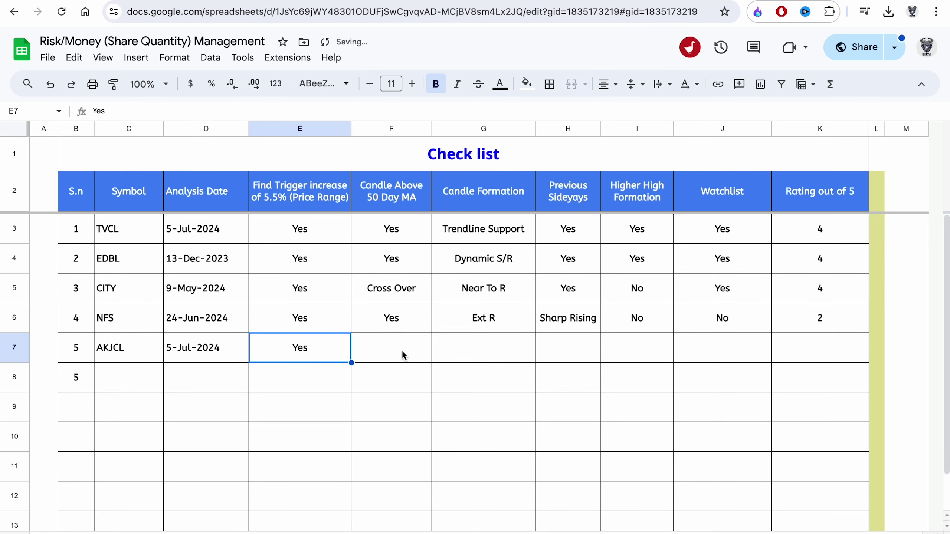
pyautogui.click(384, 200)
pyautogui.click(381, 359)
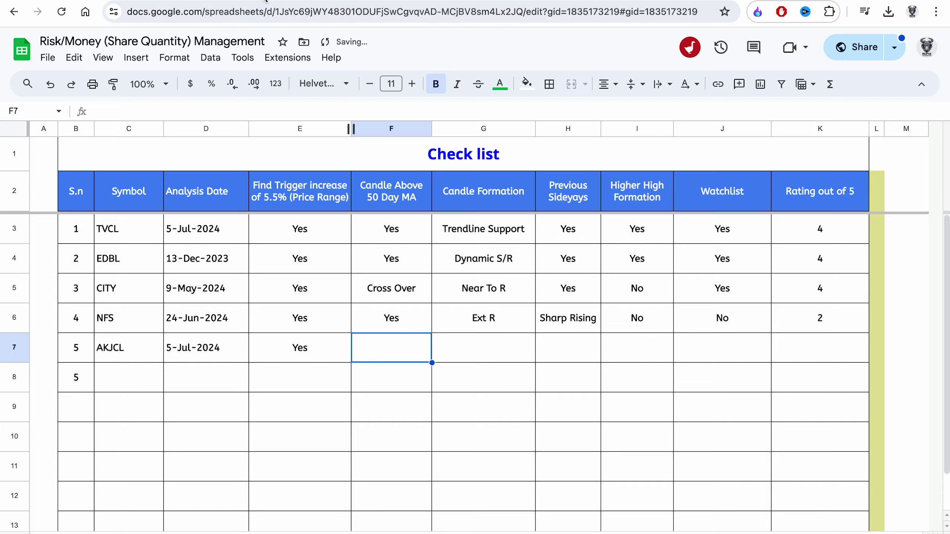
pyautogui.hotkey('ctrl', 'Tab')
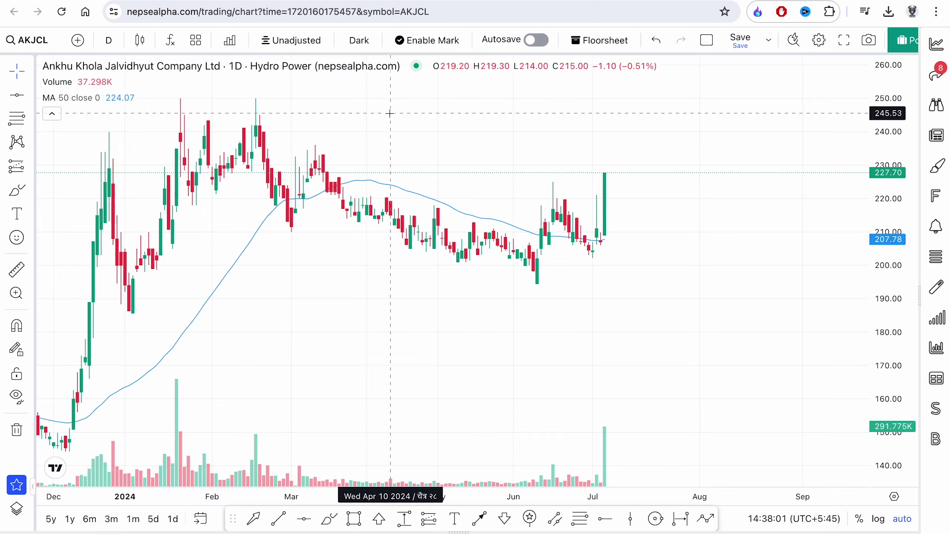
pyautogui.hotkey('ctrl', 'shift', 'Tab')
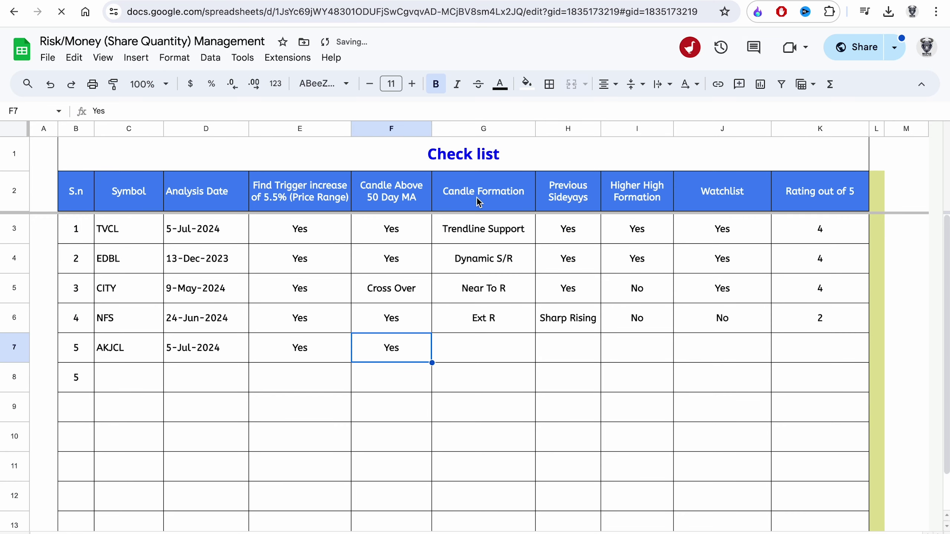
# - Mark AKJCL's sideways range with a rectangle from about 200.67 to 220.43, spanning 30 Jan to 14 Jul 2024
pyautogui.click(479, 202)
pyautogui.click(478, 351)
pyautogui.hotkey('ctrl', 'Tab')
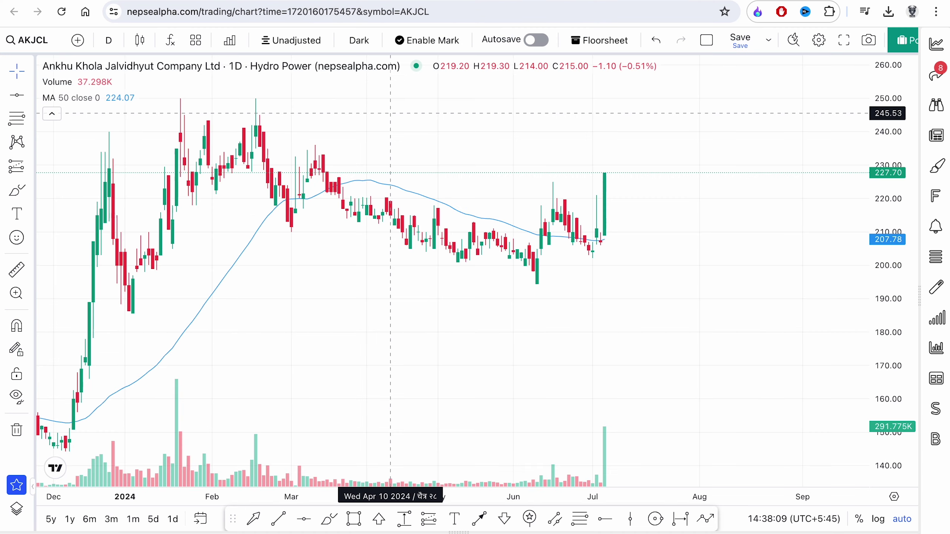
pyautogui.hotkey('alt', 'shift', 'r')
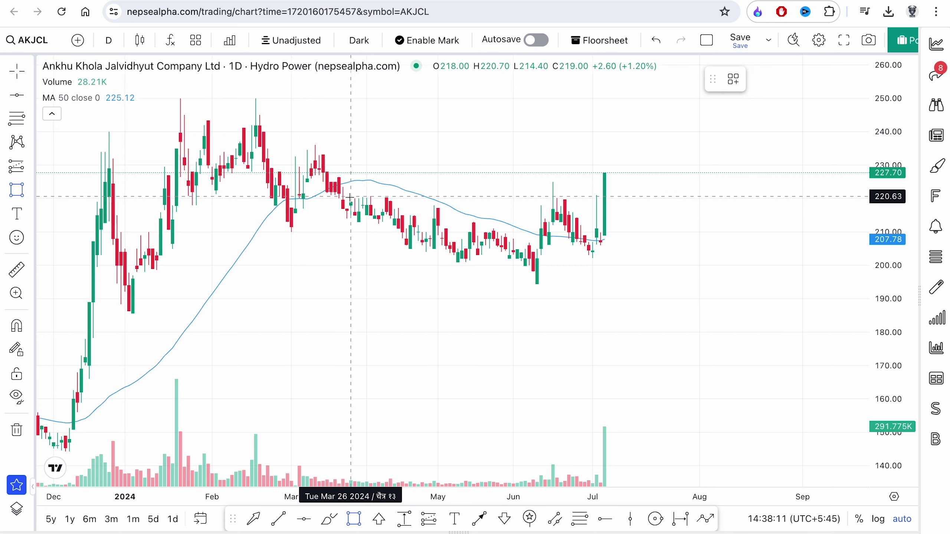
pyautogui.moveTo(348, 197)
pyautogui.mouseDown()
pyautogui.moveTo(583, 256)
pyautogui.moveTo(674, 267)
pyautogui.moveTo(636, 263)
pyautogui.mouseUp()
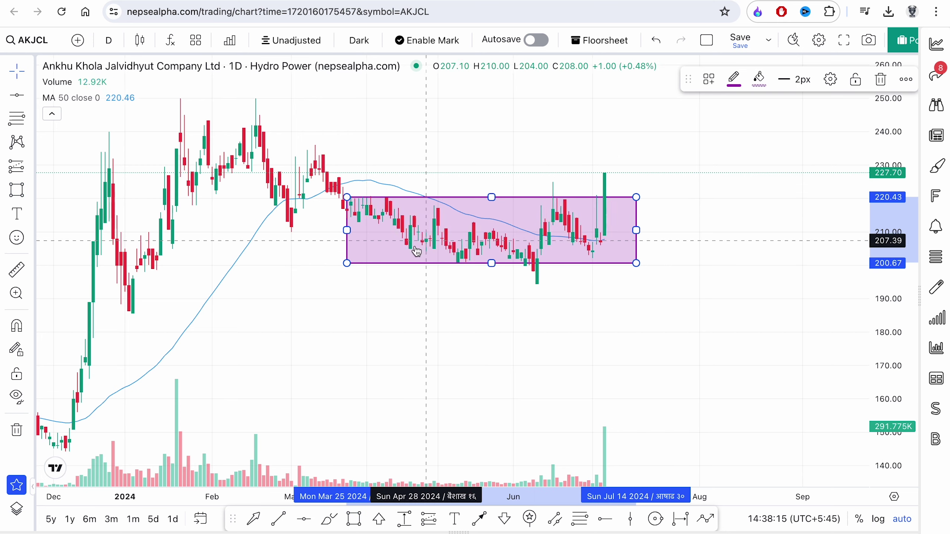
pyautogui.moveTo(346, 230); pyautogui.dragTo(204, 230)
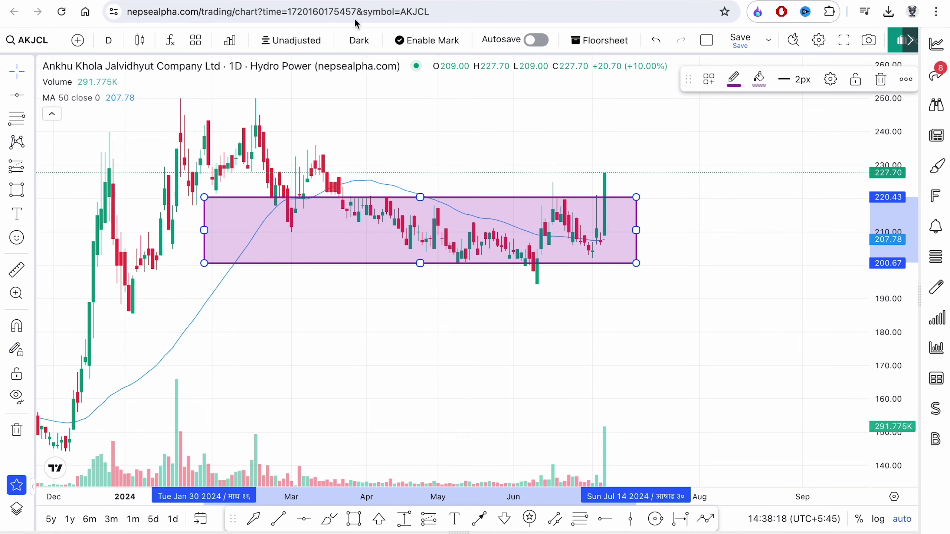
# - Enter R / Breakout as AKJCL's candle formation in the checklist
pyautogui.hotkey('ctrl', 'Tab')
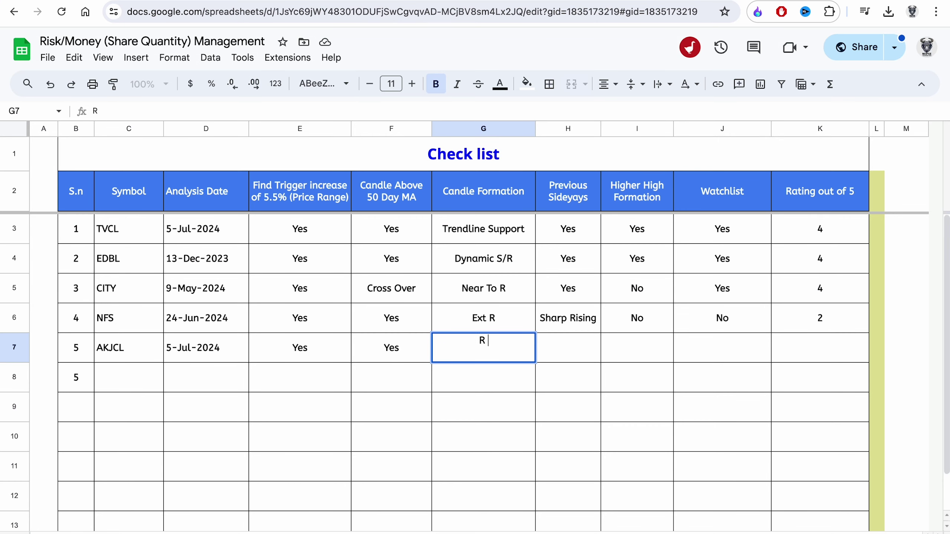
pyautogui.write('R / Breakout')
pyautogui.press('Return')
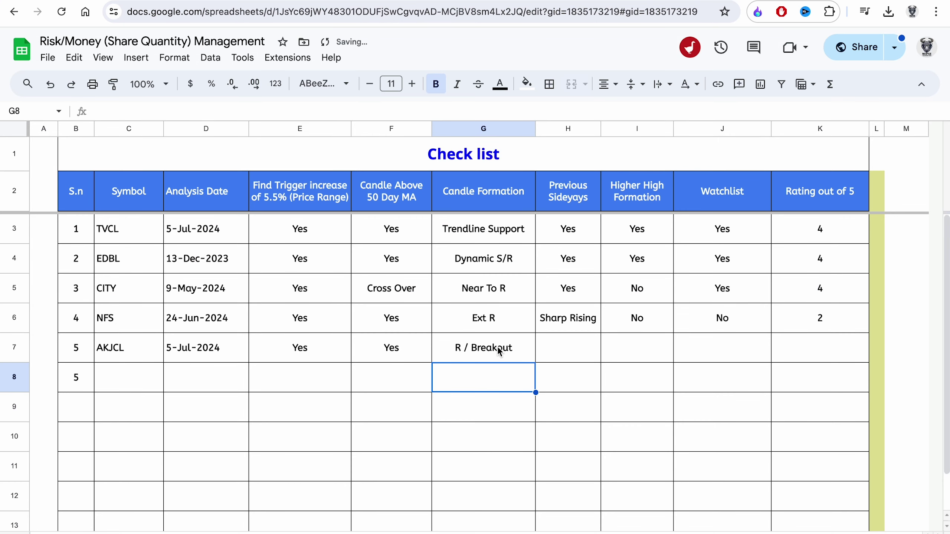
pyautogui.click(515, 350)
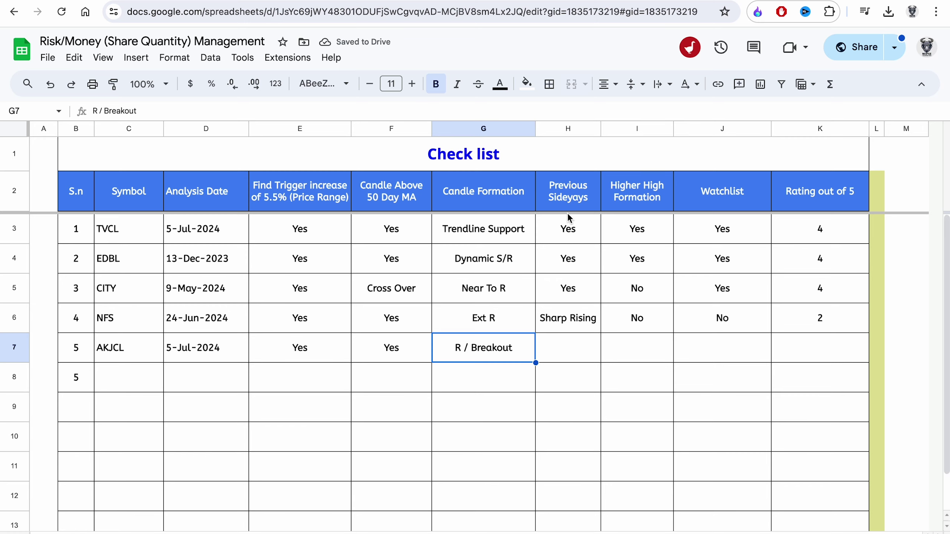
# - Recheck the marked range on AKJCL's chart and copy Yes into its previous sideways cell
pyautogui.hotkey('ctrl', 'Tab')
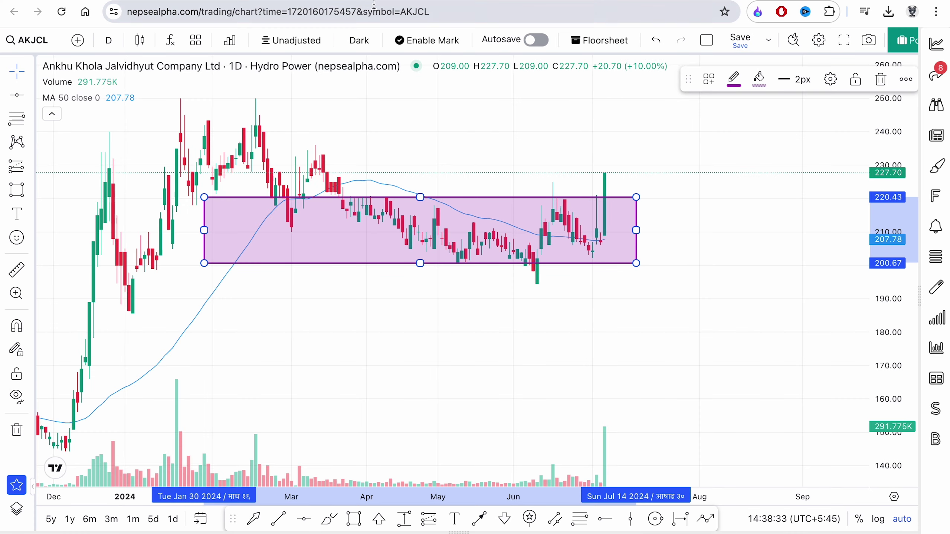
pyautogui.hotkey('ctrl', 'Tab')
pyautogui.click(584, 350)
pyautogui.click(577, 262)
pyautogui.hotkey('ctrl', 'c')
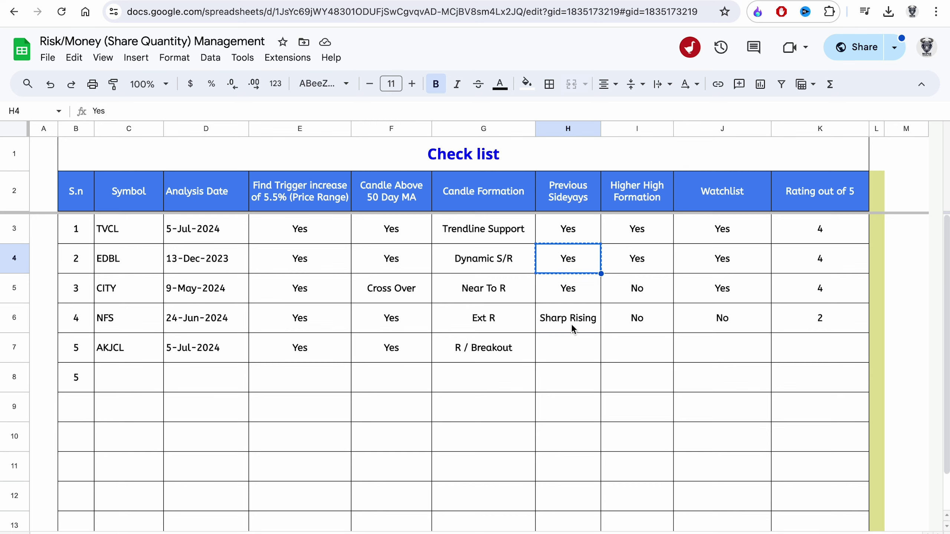
pyautogui.click(567, 347)
pyautogui.hotkey('ctrl', 'v')
# - Circle AKJCL's swing lows of May, June and early July with the Brush and trace the swing between them
pyautogui.click(630, 349)
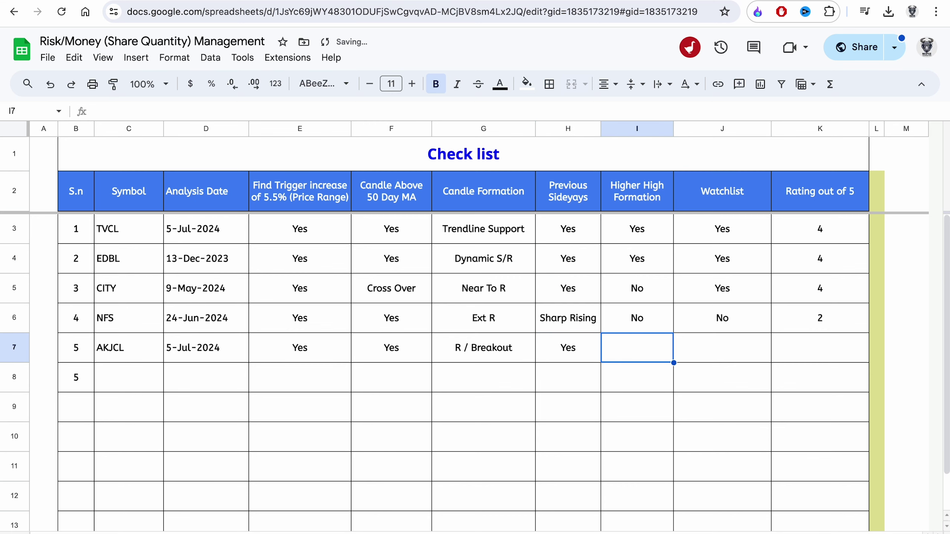
pyautogui.hotkey('ctrl', 'Tab')
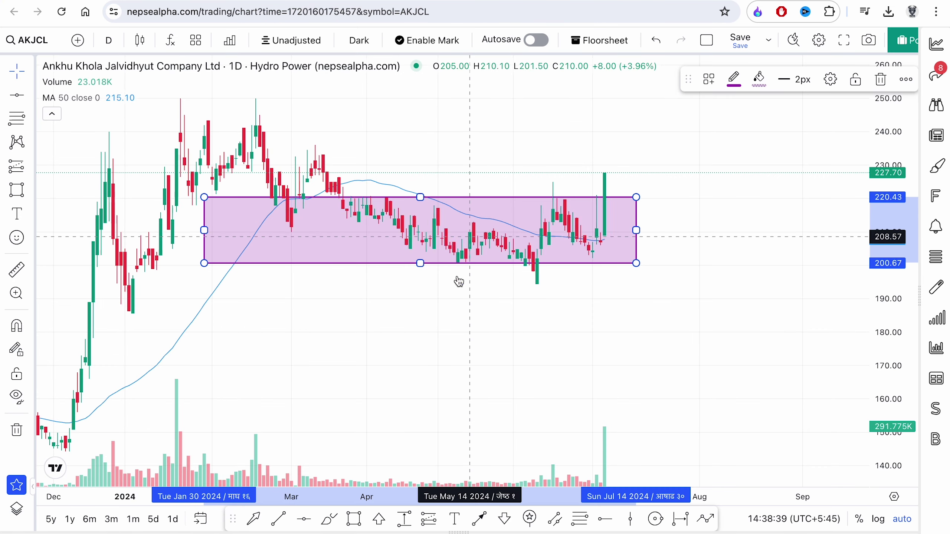
pyautogui.click(336, 523)
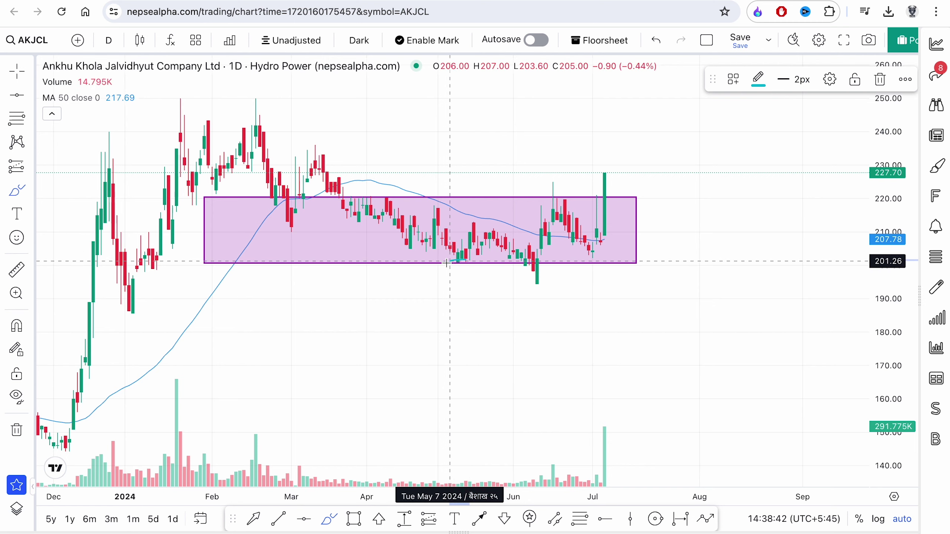
pyautogui.moveTo(464, 262); pyautogui.dragTo(466, 259)
pyautogui.moveTo(530, 260)
pyautogui.mouseDown()
pyautogui.moveTo(527, 282)
pyautogui.moveTo(525, 258)
pyautogui.mouseUp()
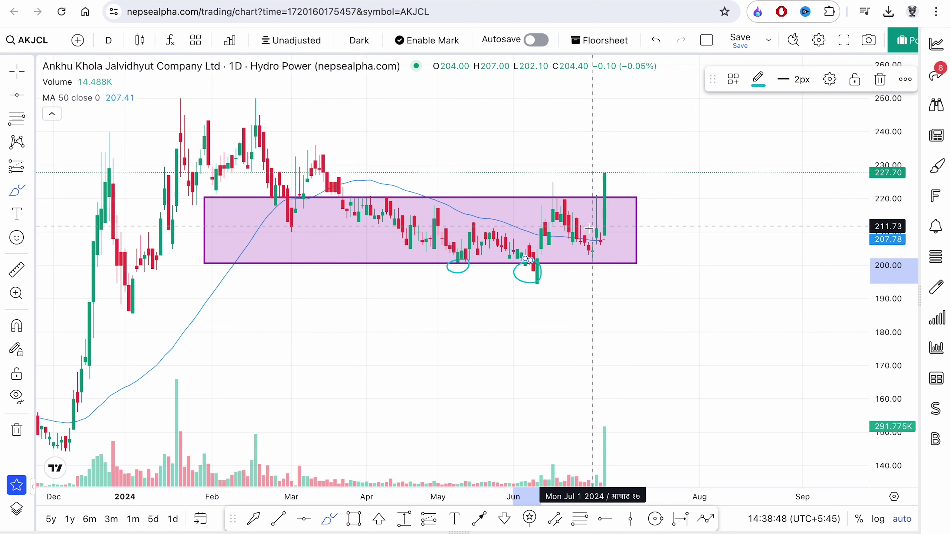
pyautogui.moveTo(592, 243)
pyautogui.mouseDown()
pyautogui.moveTo(583, 249)
pyautogui.moveTo(592, 233)
pyautogui.moveTo(572, 206)
pyautogui.moveTo(600, 245)
pyautogui.mouseUp()
# - Copy Yes into AKJCL's higher high formation cell in the checklist
pyautogui.hotkey('ctrl', 'Tab')
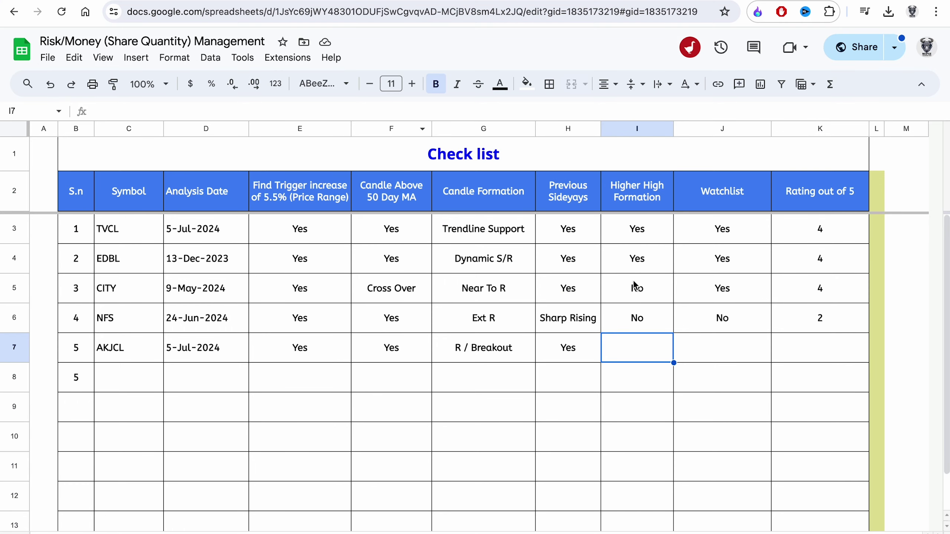
pyautogui.click(582, 353)
pyautogui.hotkey('ctrl', 'c')
pyautogui.click(632, 352)
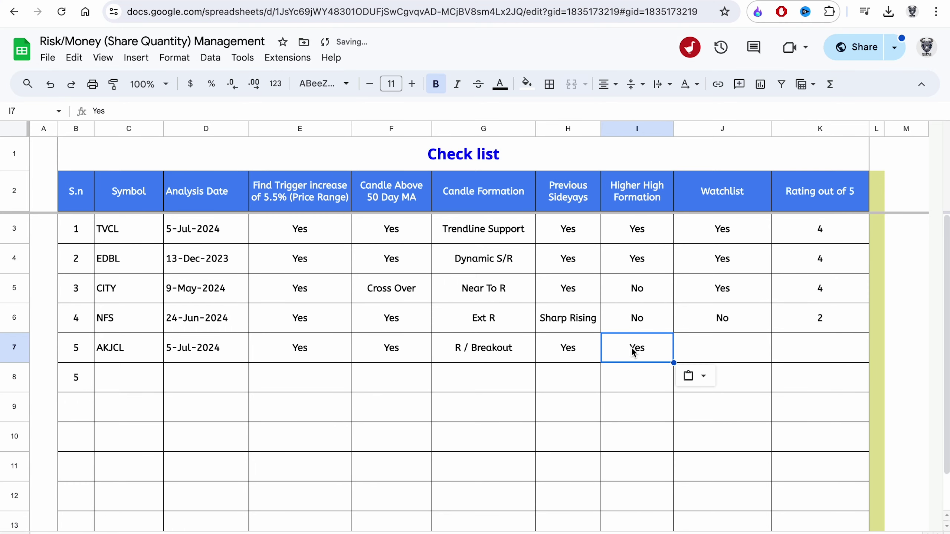
# - Draw a Fib retracement over AKJCL's latest green candle, with level 1 at about 208.57 and 0.5 at about 218.45
pyautogui.click(730, 347)
pyautogui.hotkey('ctrl', 'shift', 'Tab')
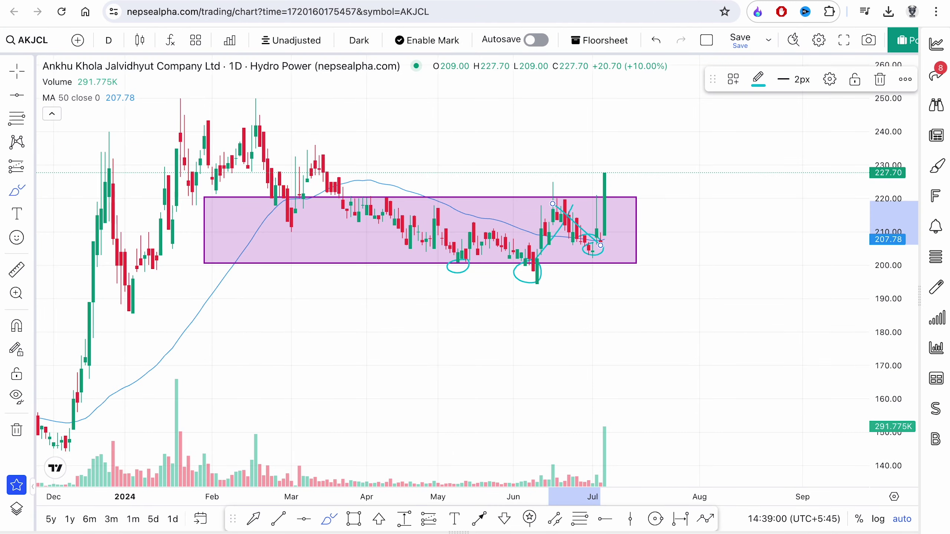
pyautogui.moveTo(517, 458)
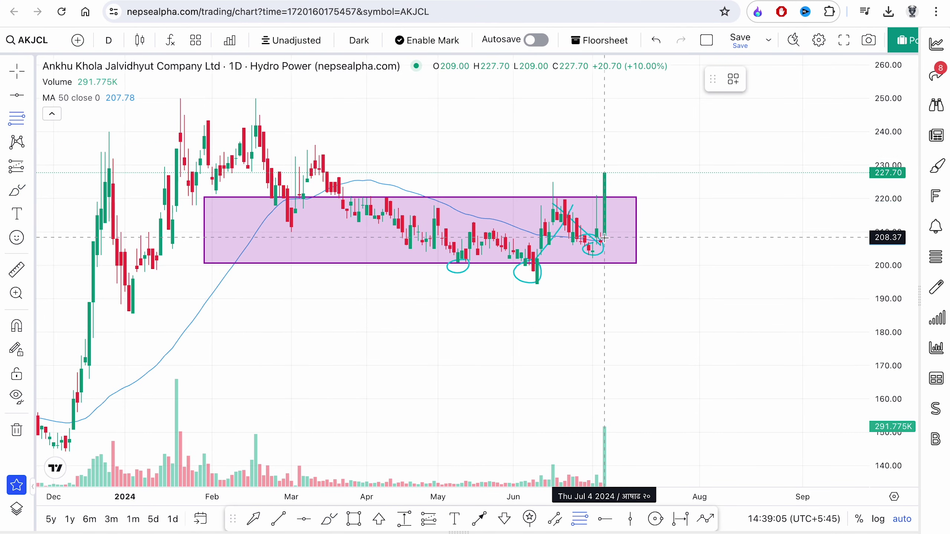
pyautogui.click(604, 237)
pyautogui.click(660, 171)
pyautogui.click(698, 162)
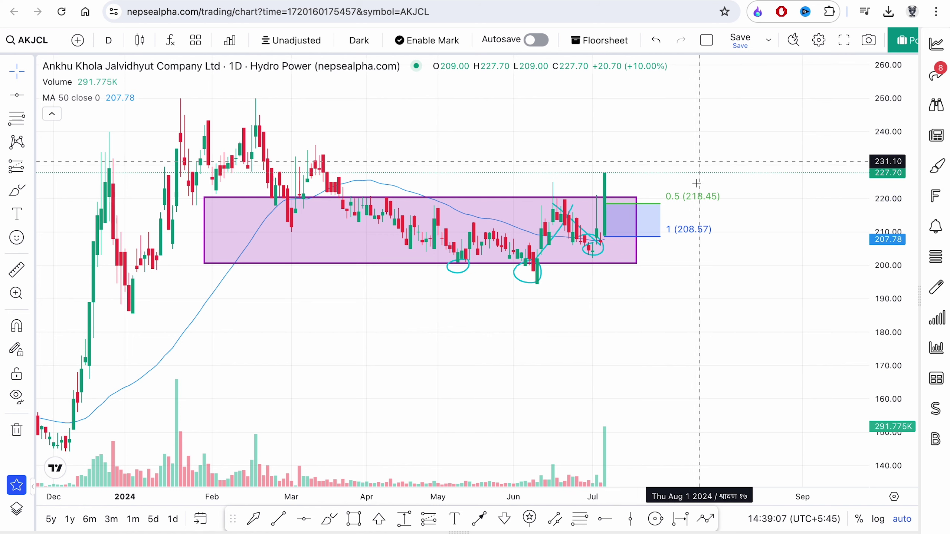
# - Enter Yes for watchlist and a plain-number rating of 4 in AKJCL's row
pyautogui.hotkey('ctrl', 'Tab')
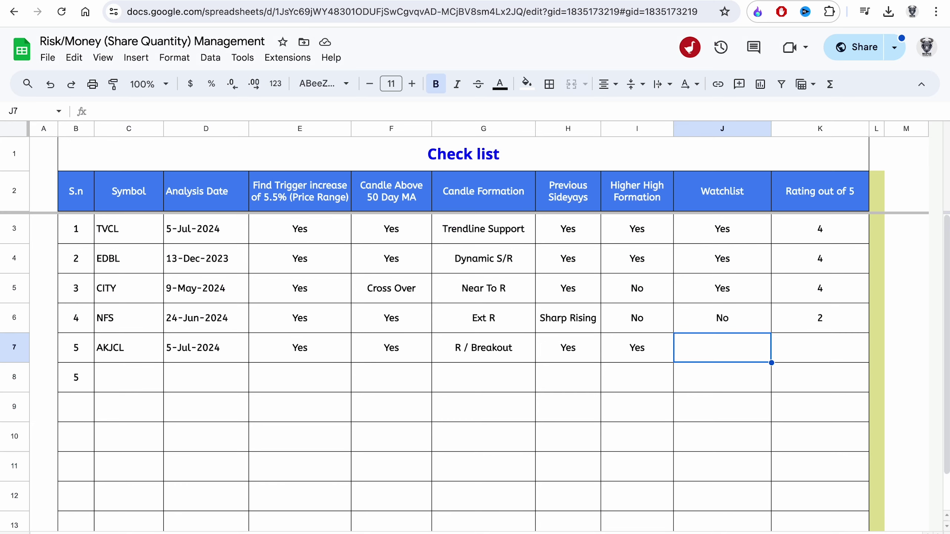
pyautogui.click(731, 293)
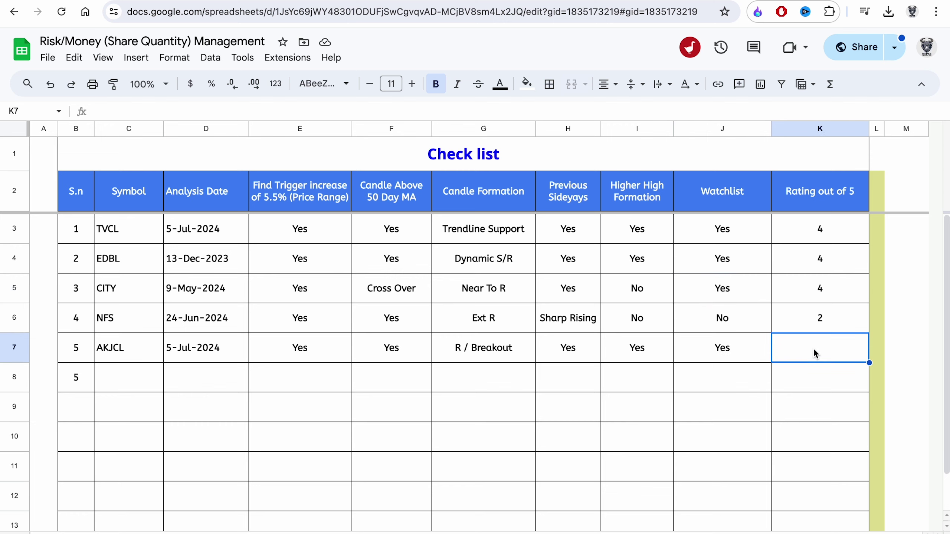
pyautogui.press('Return')
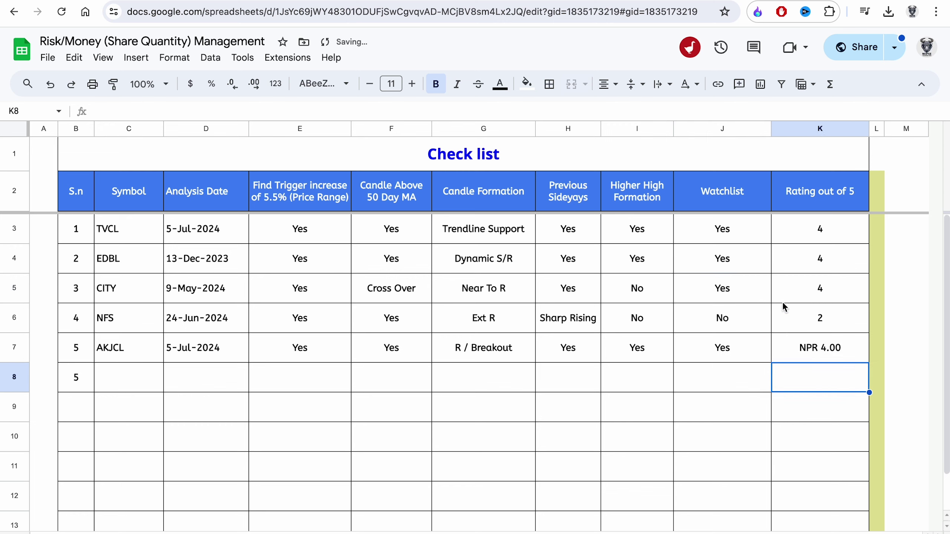
pyautogui.click(850, 262)
pyautogui.hotkey('ctrl', 'c')
pyautogui.click(802, 349)
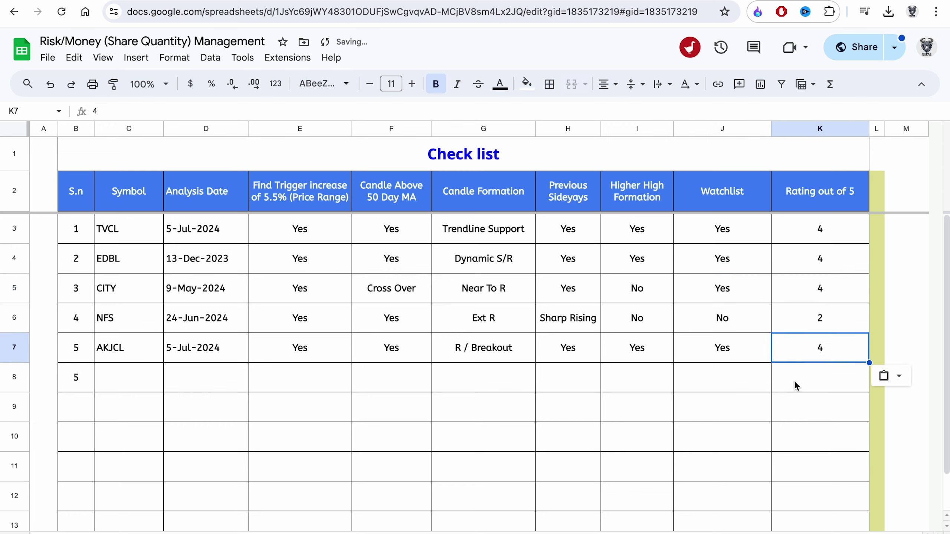
pyautogui.click(796, 385)
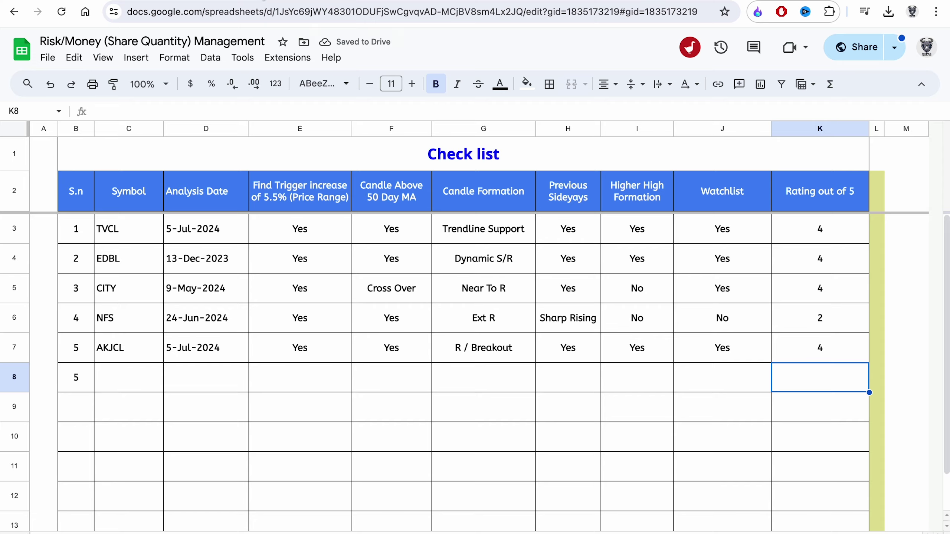
# - View CITY from the top 10 gainers, and load NRN in the full-width NepseAlpha chart with a compressed price scale
pyautogui.click(263, 1)
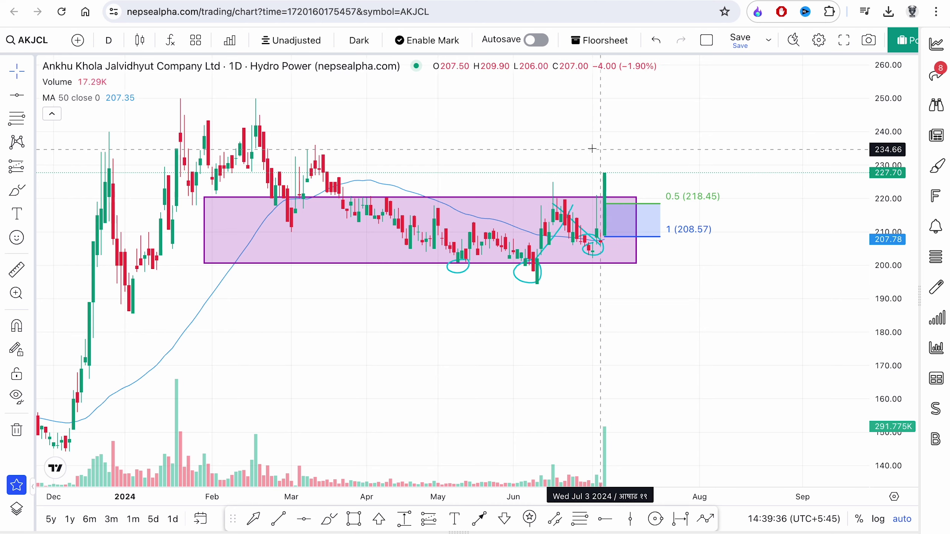
pyautogui.click(937, 45)
pyautogui.click(710, 348)
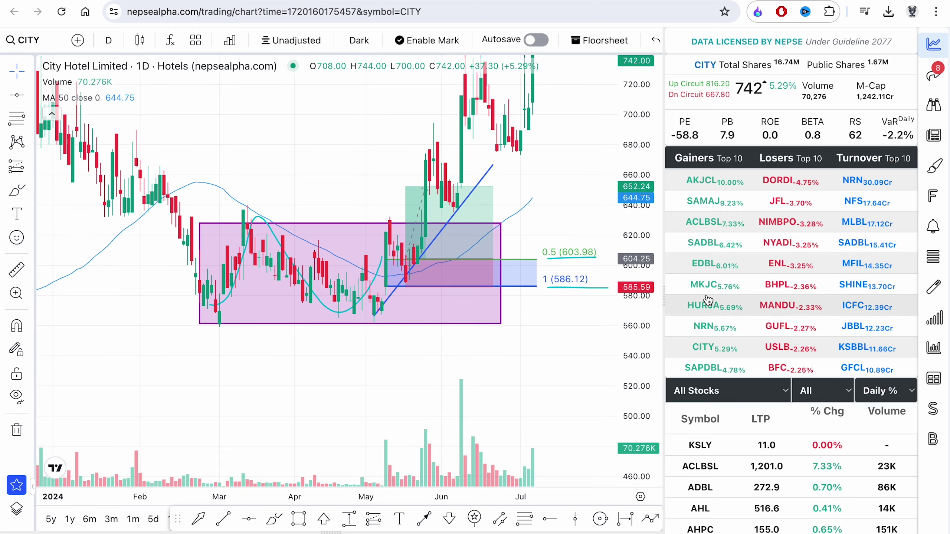
pyautogui.click(701, 327)
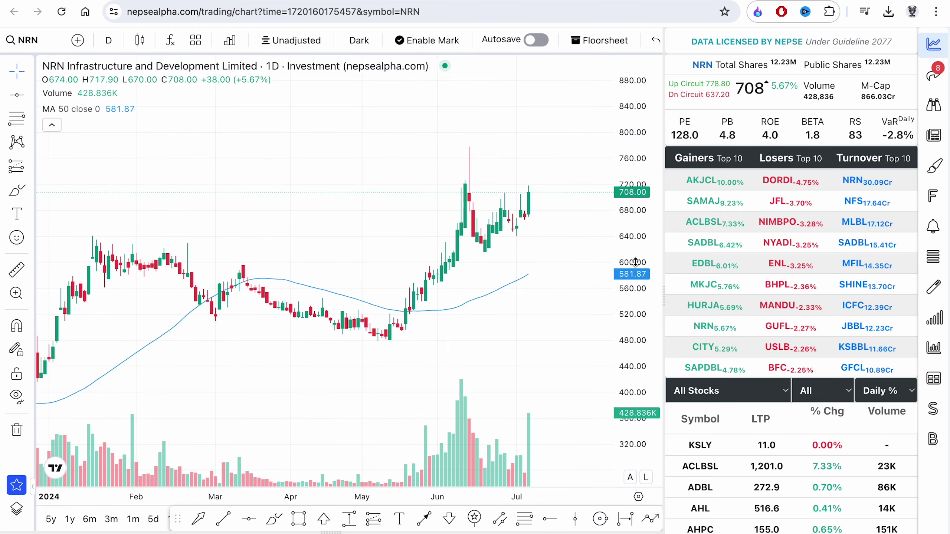
pyautogui.moveTo(634, 262); pyautogui.dragTo(632, 318)
pyautogui.click(934, 44)
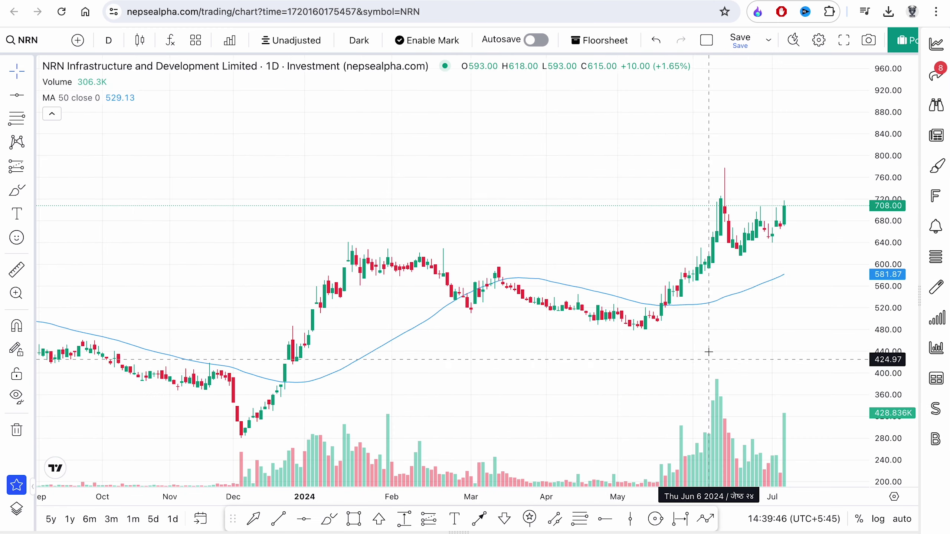
# - Try a rectangle between about 478 and 569, stretched back from early June 2024 to mid-December 2023
pyautogui.moveTo(450, 215)
pyautogui.mouseDown()
pyautogui.moveTo(606, 263)
pyautogui.moveTo(673, 264)
pyautogui.mouseUp()
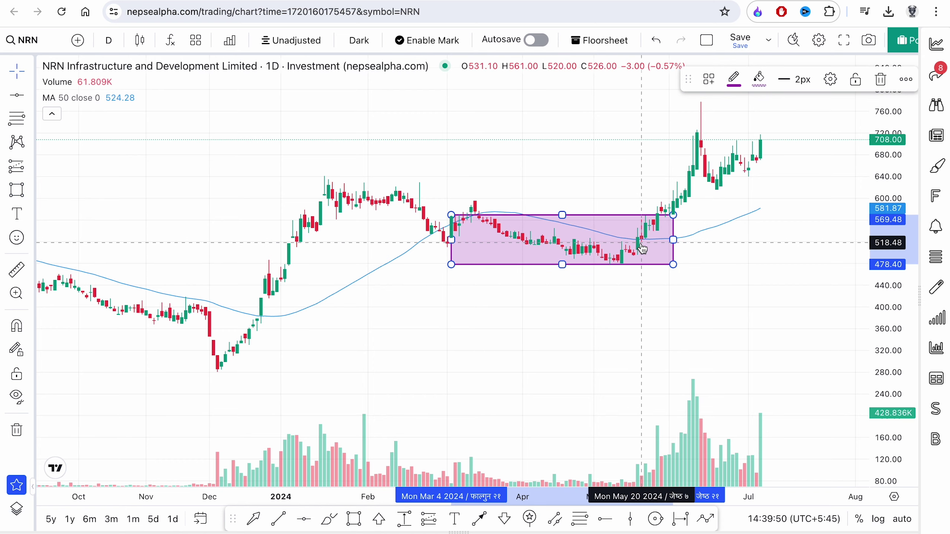
pyautogui.moveTo(451, 239); pyautogui.dragTo(242, 239)
pyautogui.scroll(-3, 434, 317)
pyautogui.moveTo(478, 318); pyautogui.dragTo(370, 266)
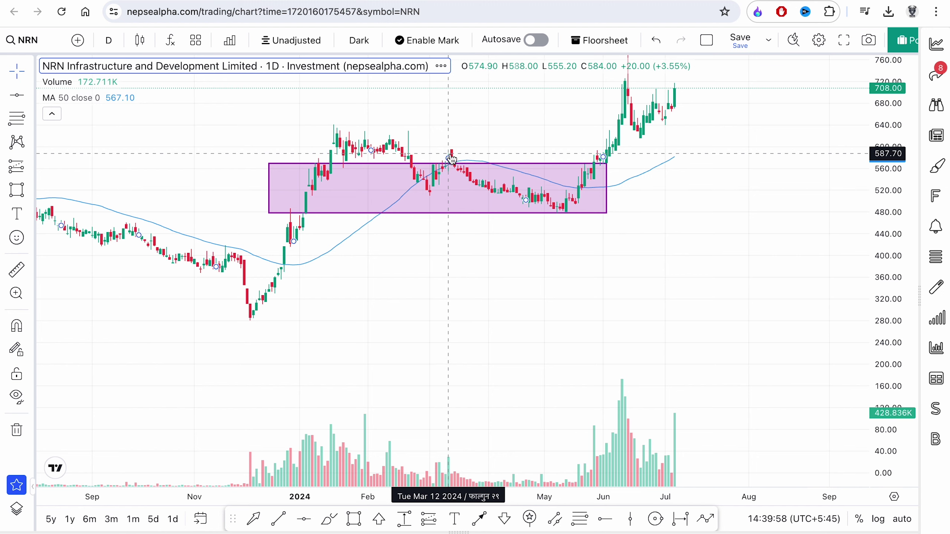
pyautogui.click(349, 167)
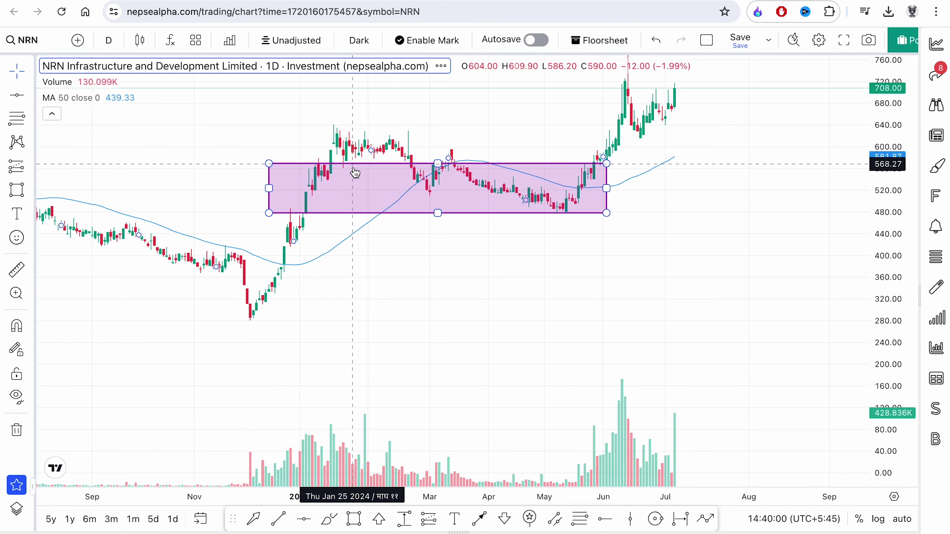
pyautogui.click(606, 187)
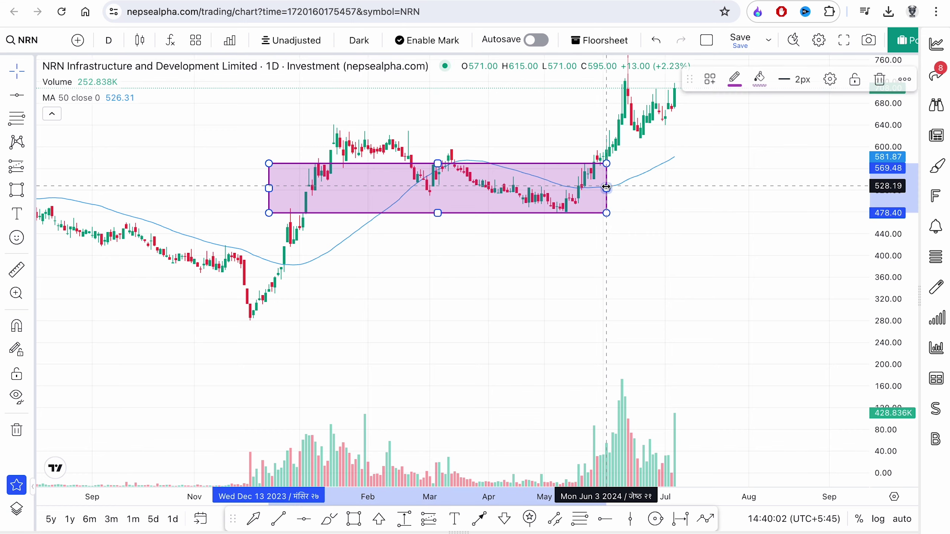
pyautogui.press('Delete')
# - Draw a rectangle over NRN's January–February highs, from about 580 to 628, and extend it to mid-June 2024
pyautogui.click(361, 518)
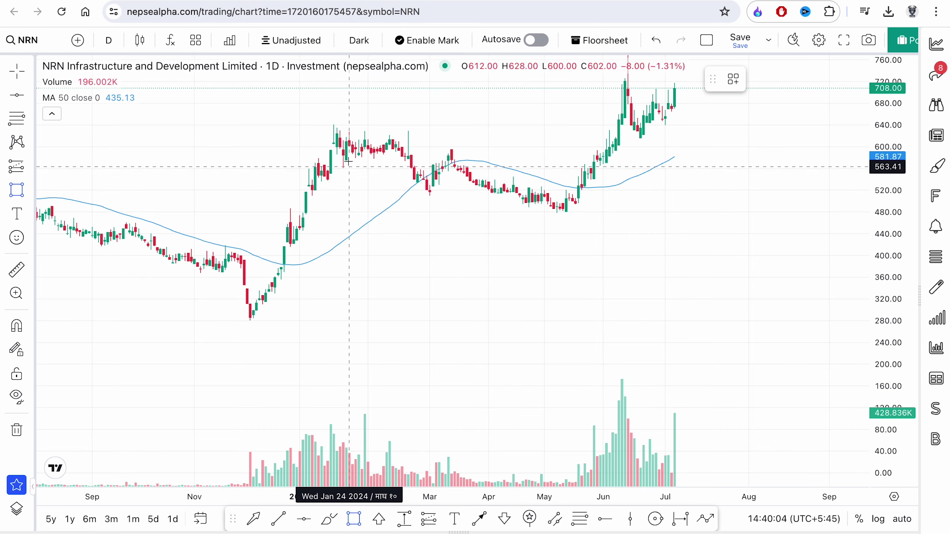
pyautogui.click(331, 132)
pyautogui.click(436, 158)
pyautogui.moveTo(435, 157); pyautogui.dragTo(636, 158)
pyautogui.scroll(2, 446, 265)
pyautogui.moveTo(445, 265); pyautogui.dragTo(631, 291)
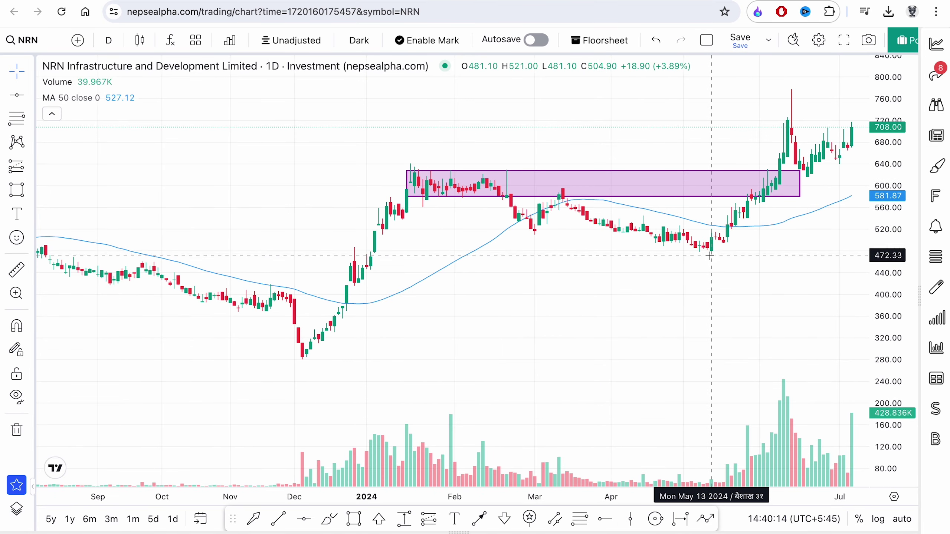
# - Draw a second rectangle around the sideways candles from mid-April to late May 2024, between about 483 and 532
pyautogui.moveTo(700, 256); pyautogui.dragTo(575, 284)
pyautogui.scroll(5, 554, 294)
pyautogui.moveTo(448, 317); pyautogui.dragTo(572, 301)
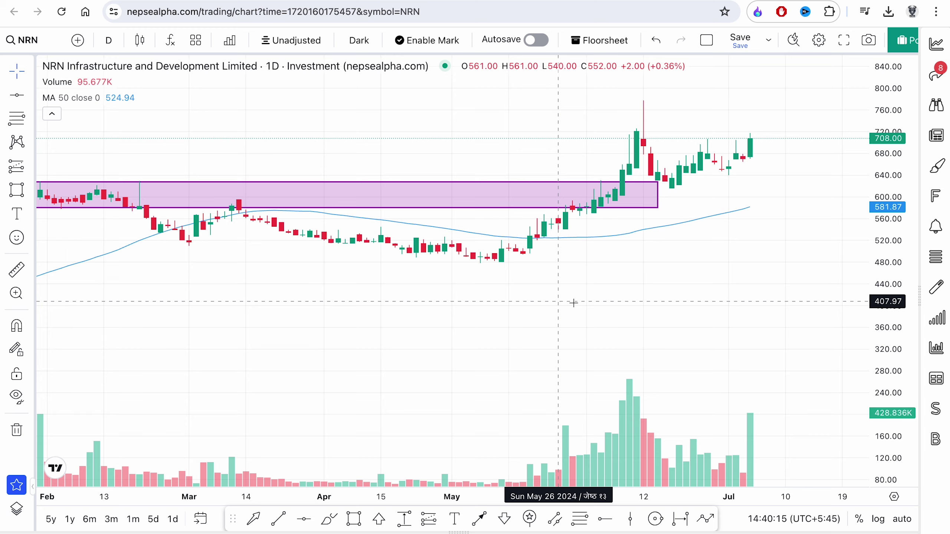
pyautogui.doubleClick(896, 291)
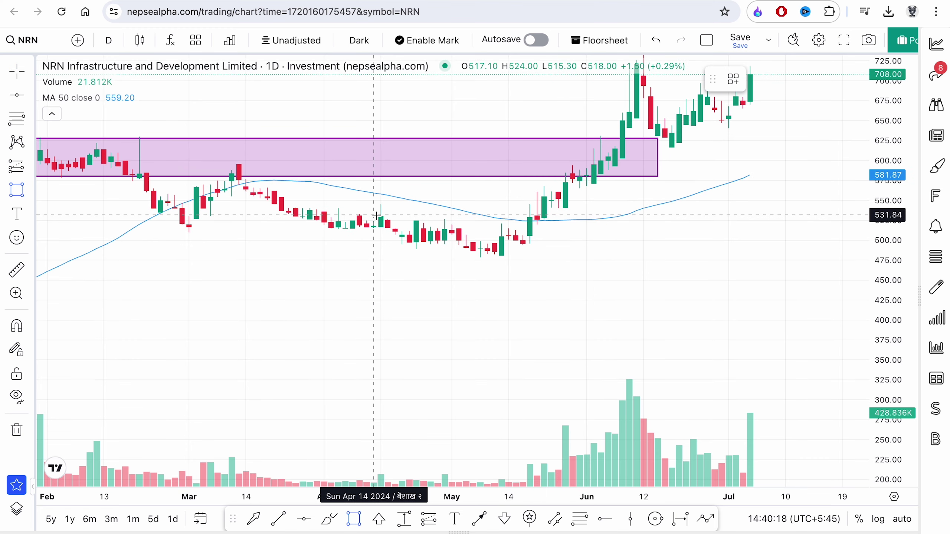
pyautogui.moveTo(374, 216); pyautogui.dragTo(551, 254)
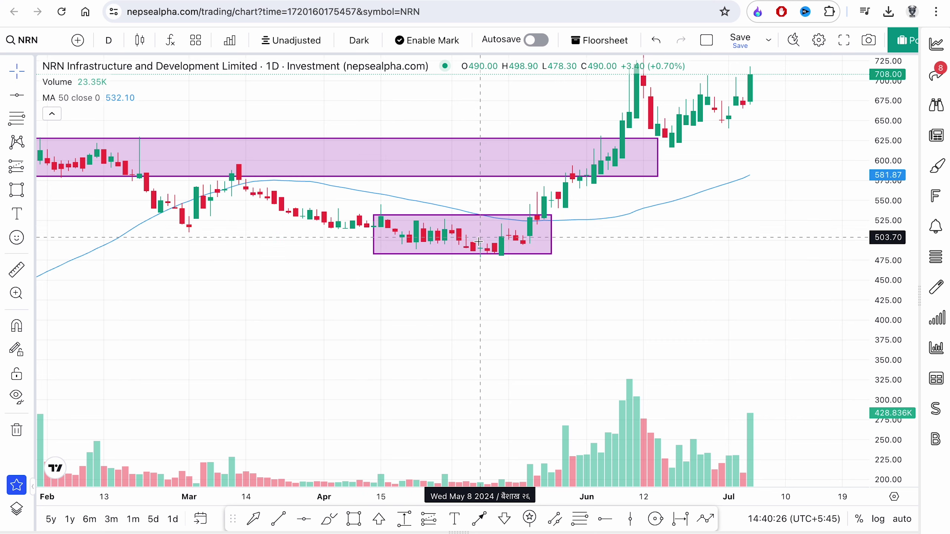
pyautogui.click(483, 257)
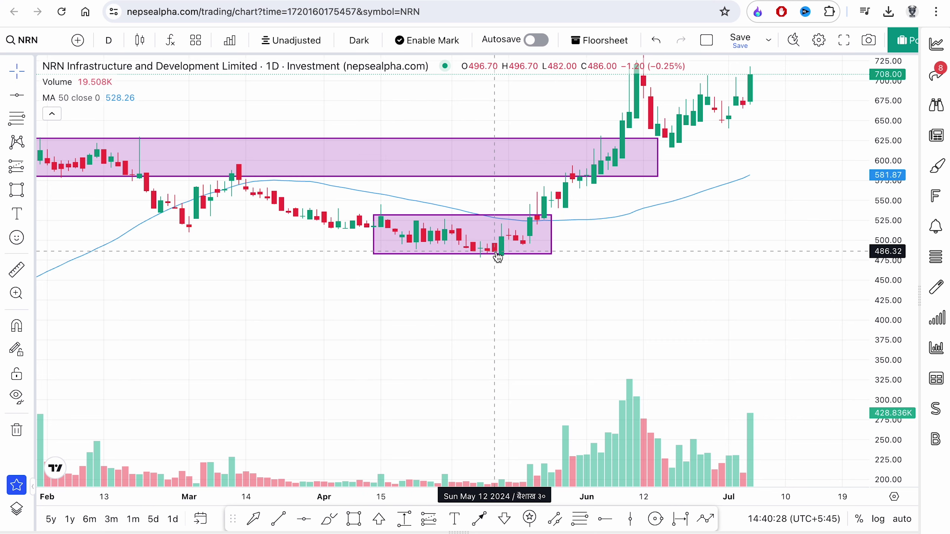
pyautogui.click(501, 257)
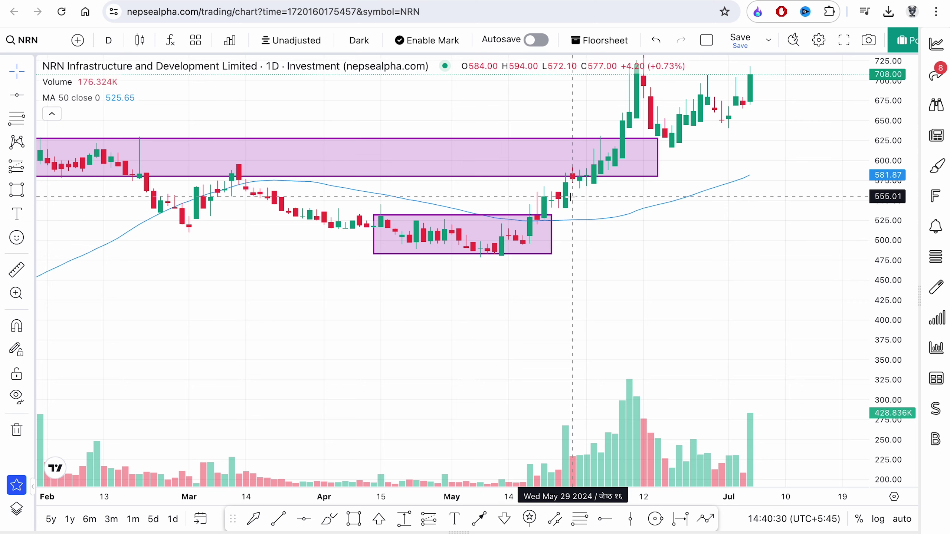
pyautogui.click(423, 256)
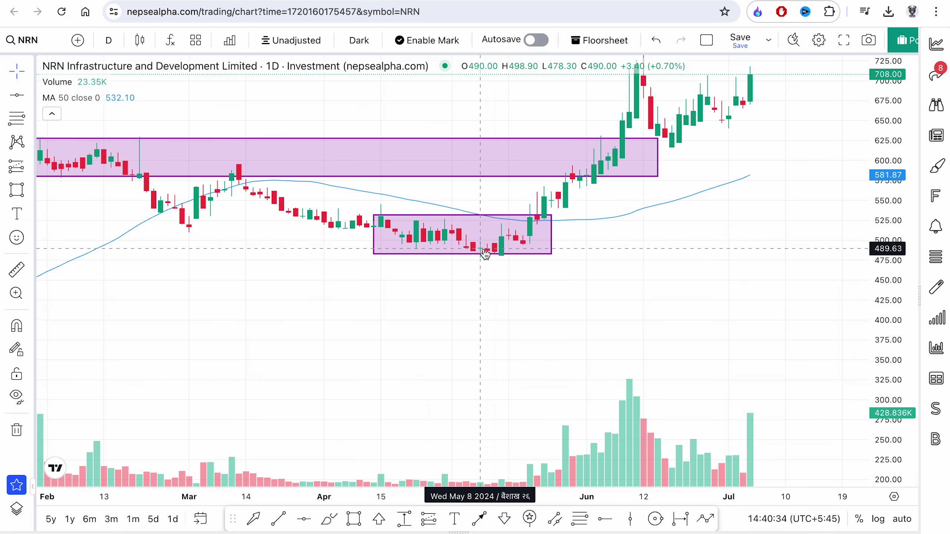
pyautogui.scroll(-8, 503, 255)
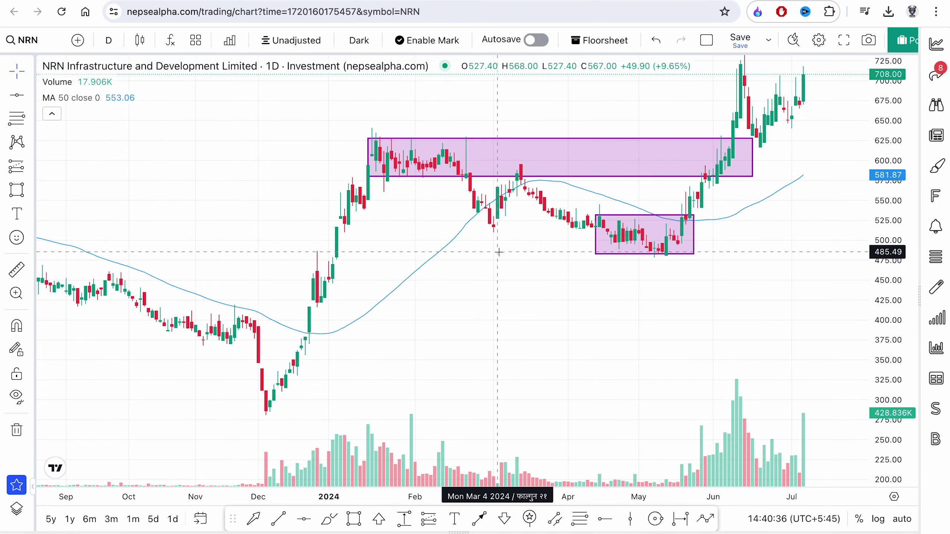
pyautogui.scroll(10, 498, 252)
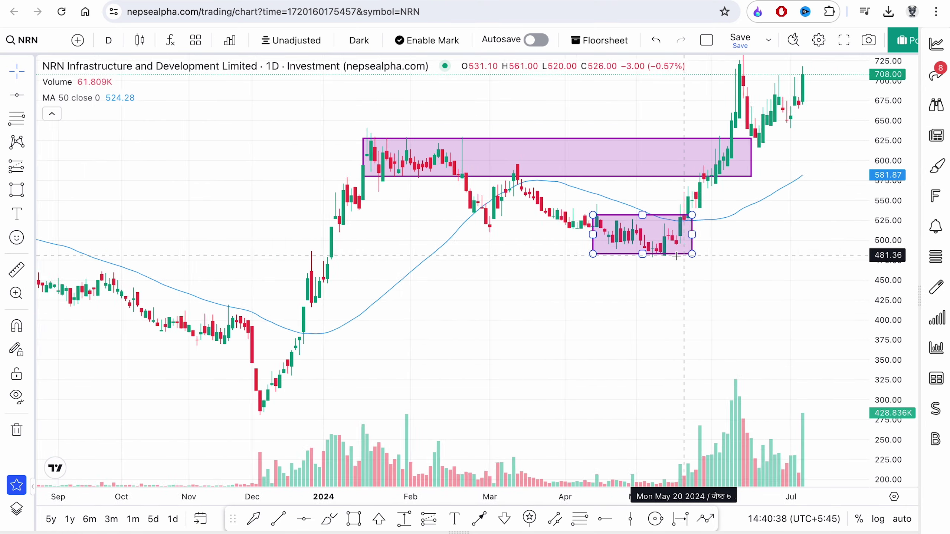
pyautogui.moveTo(411, 274); pyautogui.dragTo(572, 283)
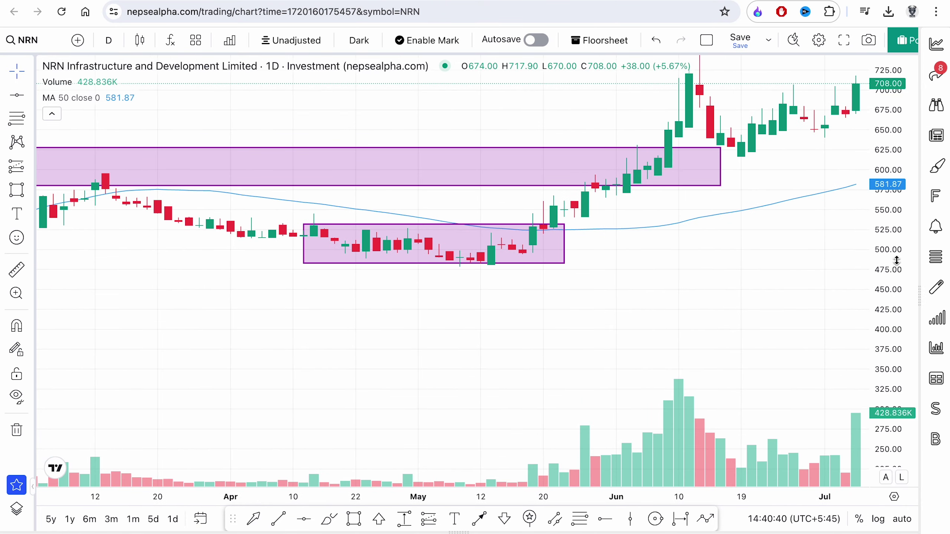
# - Add the Relative Strength Index indicator to the NRN chart and remove all drawings
pyautogui.click(171, 40)
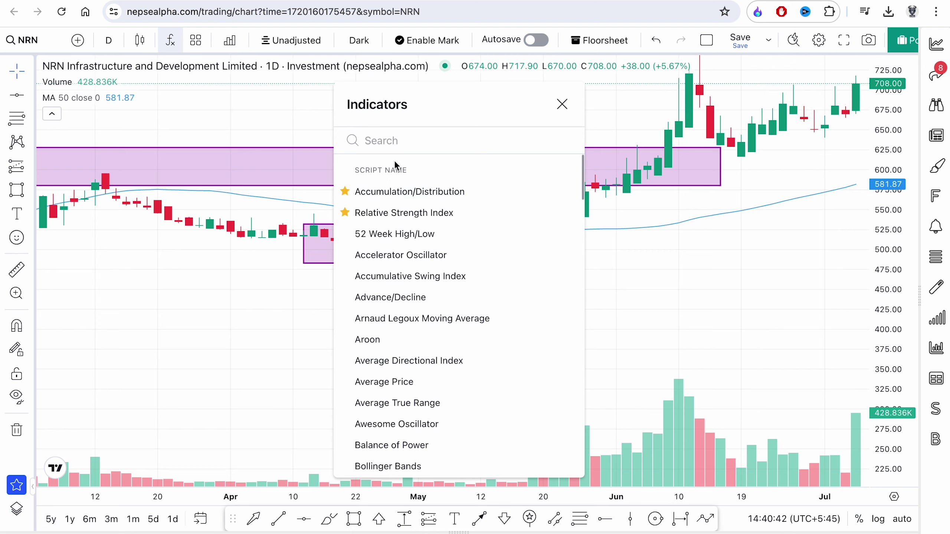
pyautogui.click(389, 210)
pyautogui.press('Escape')
pyautogui.rightClick(744, 204)
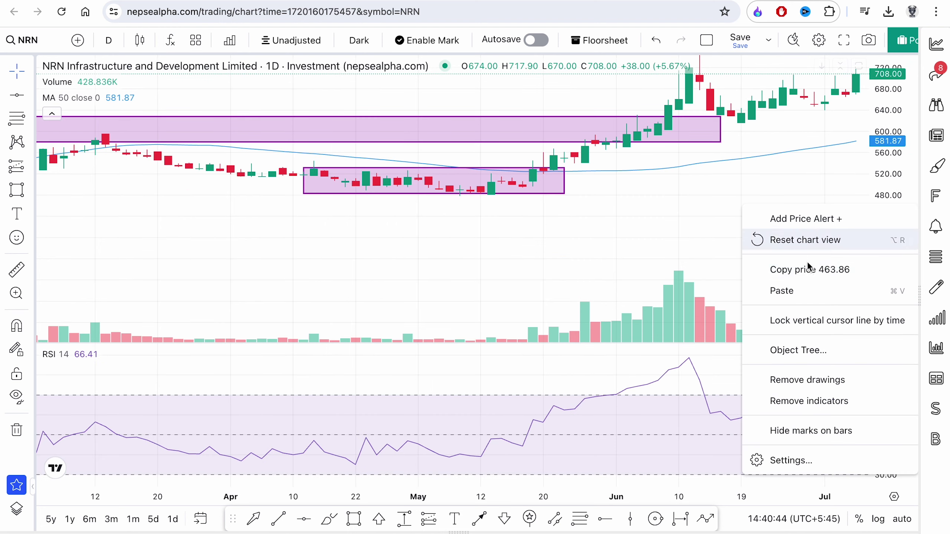
pyautogui.click(780, 386)
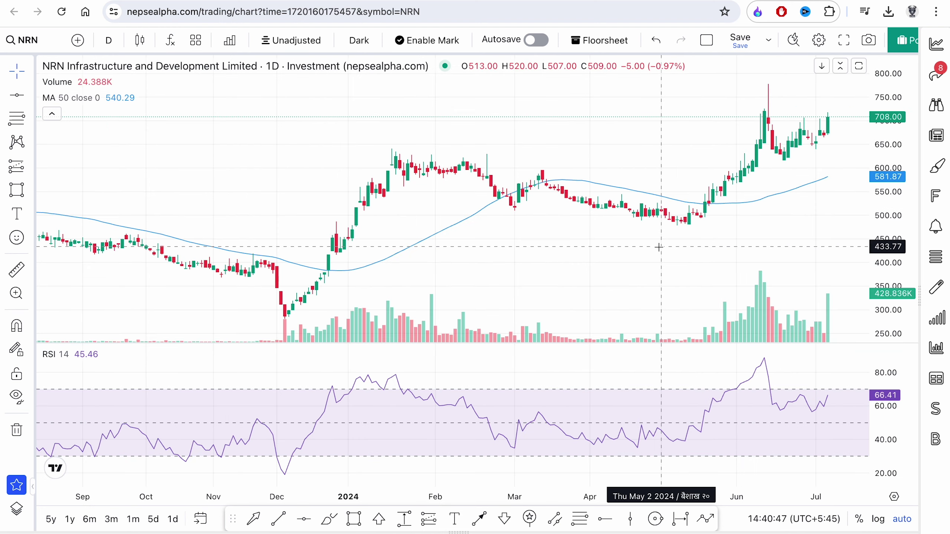
# - Draw a rectangle over the late April to May price lows, between about 472 and 496
pyautogui.moveTo(658, 246); pyautogui.dragTo(430, 249)
pyautogui.scroll(4, 460, 239)
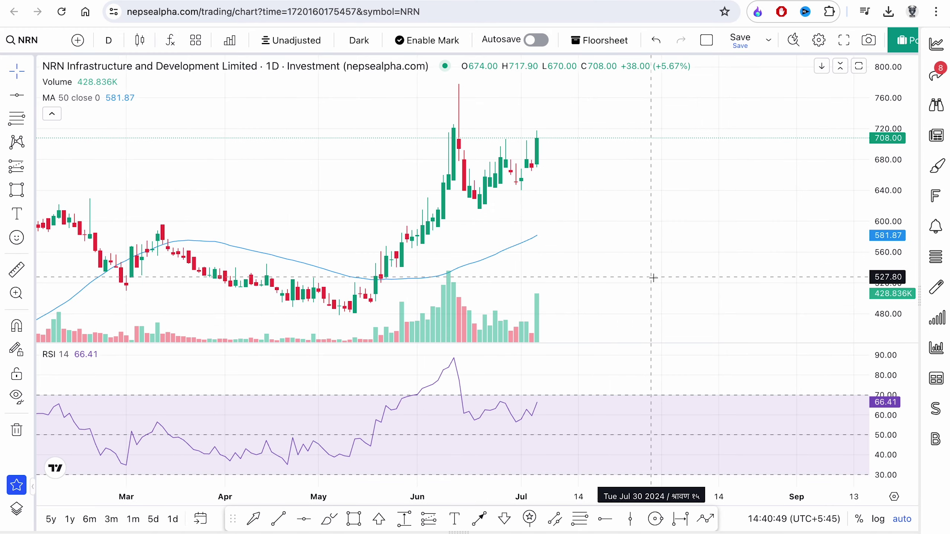
pyautogui.moveTo(658, 250); pyautogui.dragTo(687, 161)
pyautogui.click(353, 518)
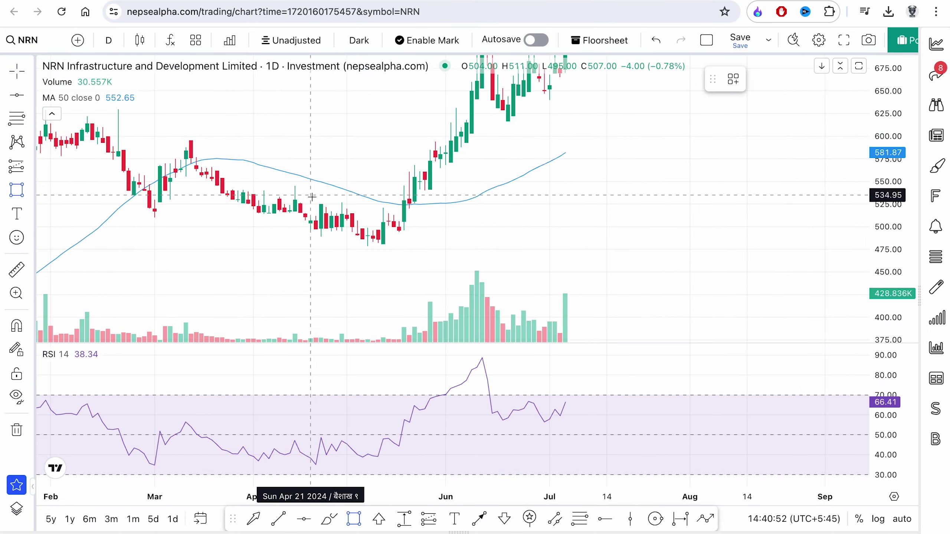
pyautogui.click(311, 230)
pyautogui.moveTo(405, 255); pyautogui.dragTo(419, 252)
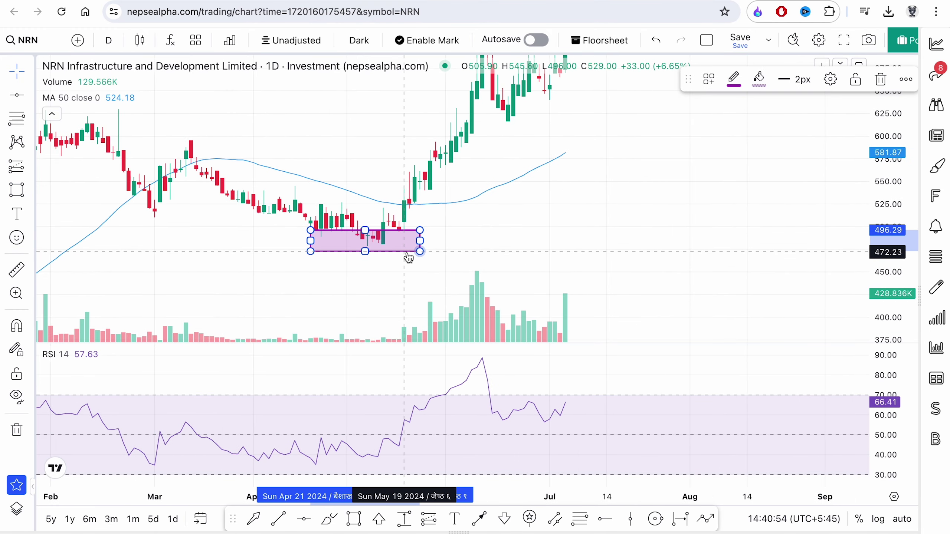
# - Draw a rising trend line under the RSI lows from 22 April to late May 2024, and delete the rectangle on the price lows
pyautogui.click(278, 519)
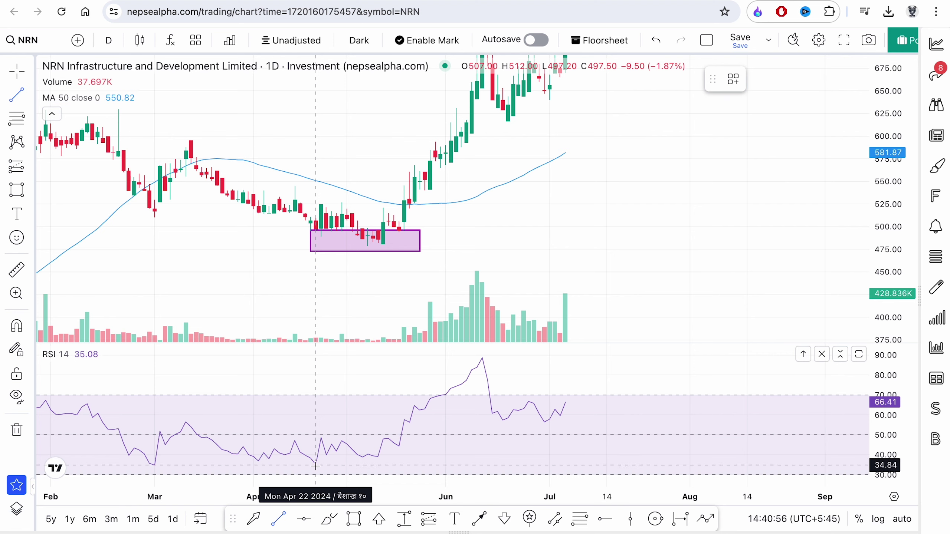
pyautogui.click(315, 465)
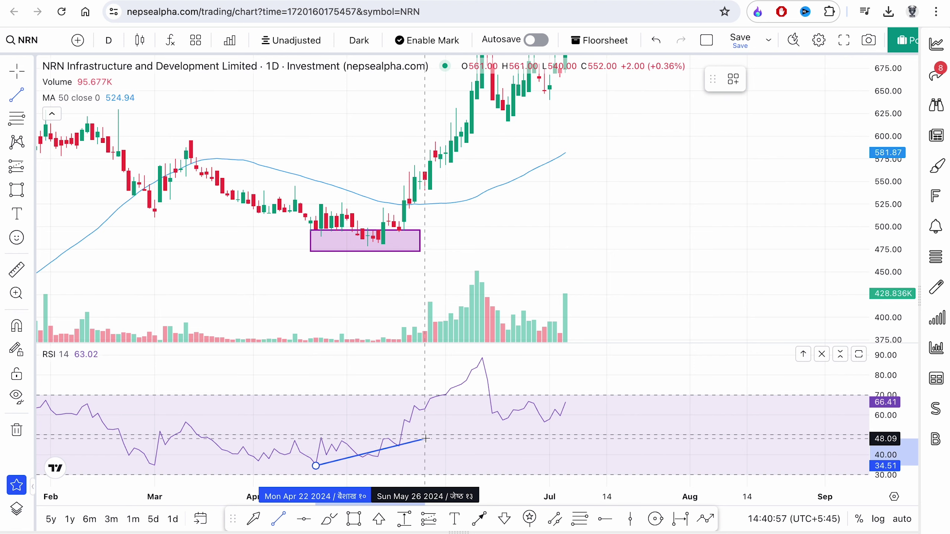
pyautogui.click(403, 251)
pyautogui.press('Delete')
# - Draw a falling trend line beneath NRN's price lows from late April to mid-May 2024
pyautogui.click(279, 519)
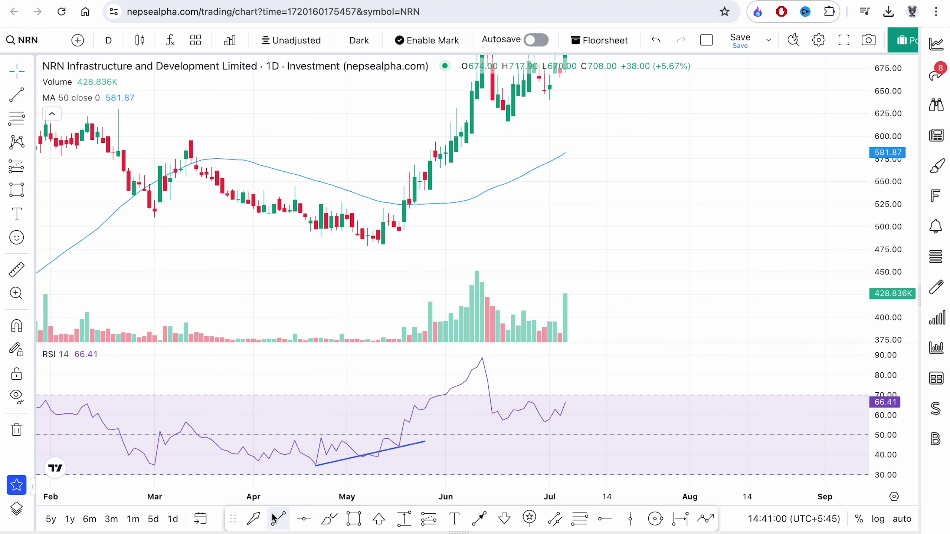
pyautogui.click(321, 230)
pyautogui.click(403, 248)
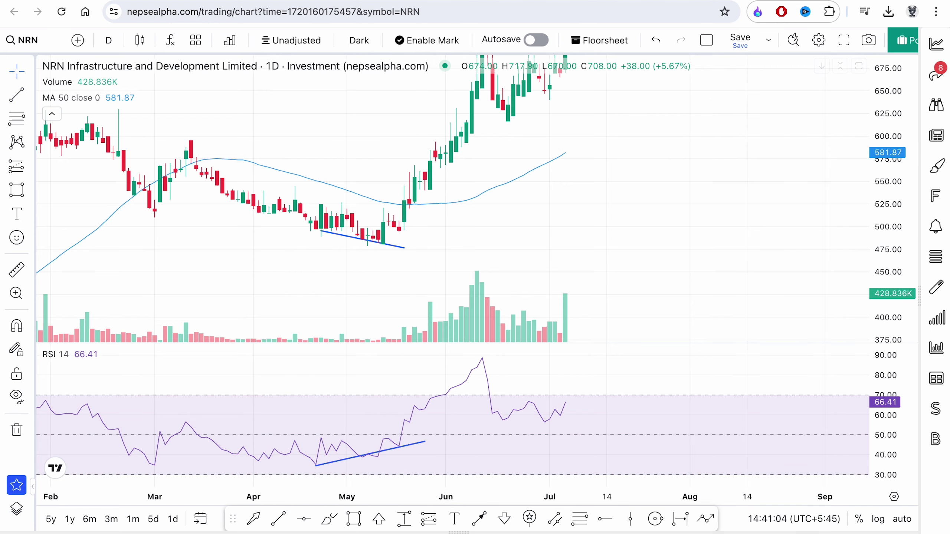
# - Switch the chart to the EBL symbol, Everest Bank Limited
pyautogui.click(22, 40)
pyautogui.write('EBL')
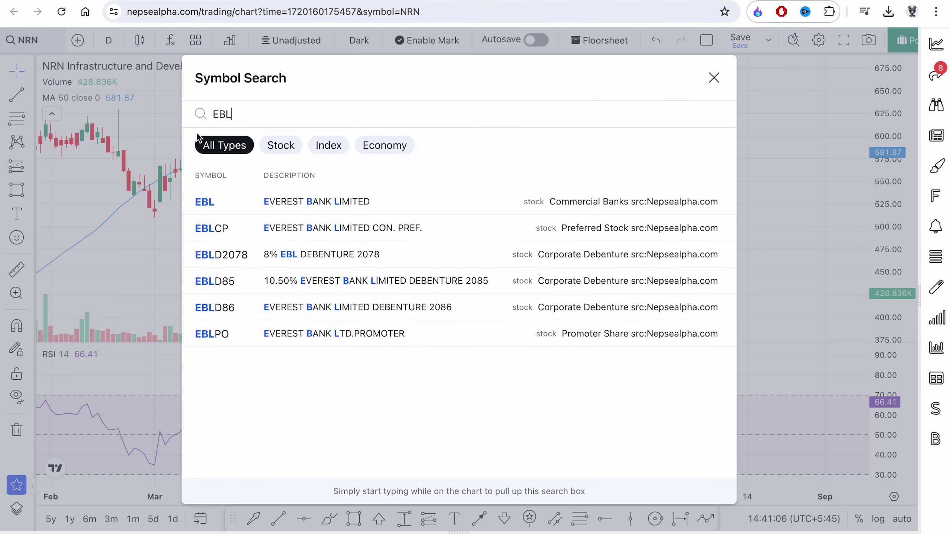
pyautogui.click(207, 204)
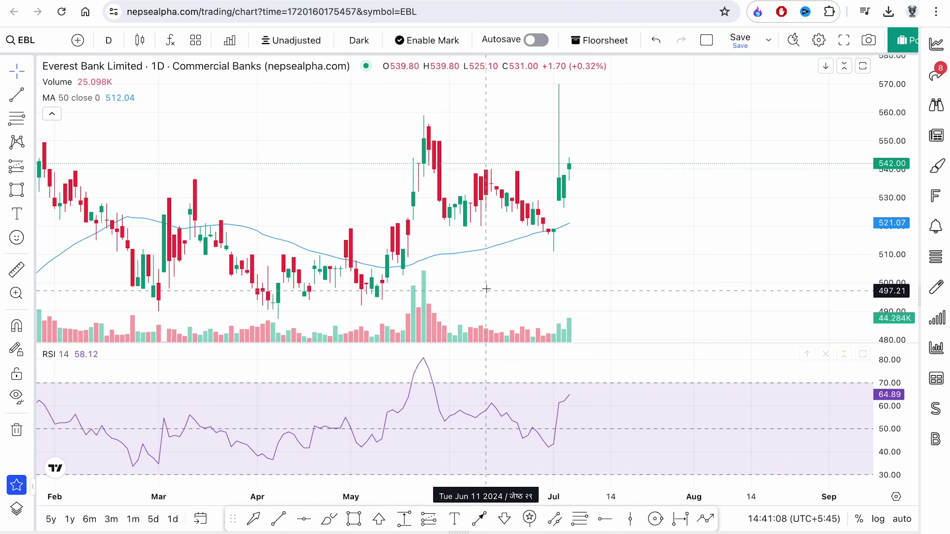
# - Draw trend lines beneath EBL's price lows and its RSI lows, each from about the start of March to mid-May 2024
pyautogui.moveTo(485, 288); pyautogui.dragTo(653, 267)
pyautogui.click(278, 519)
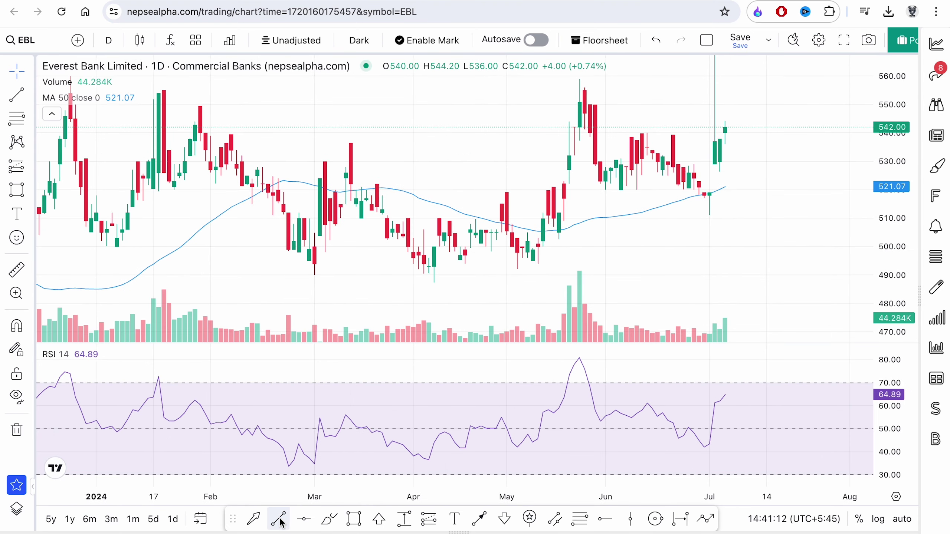
pyautogui.moveTo(309, 268); pyautogui.dragTo(559, 265)
pyautogui.click(280, 520)
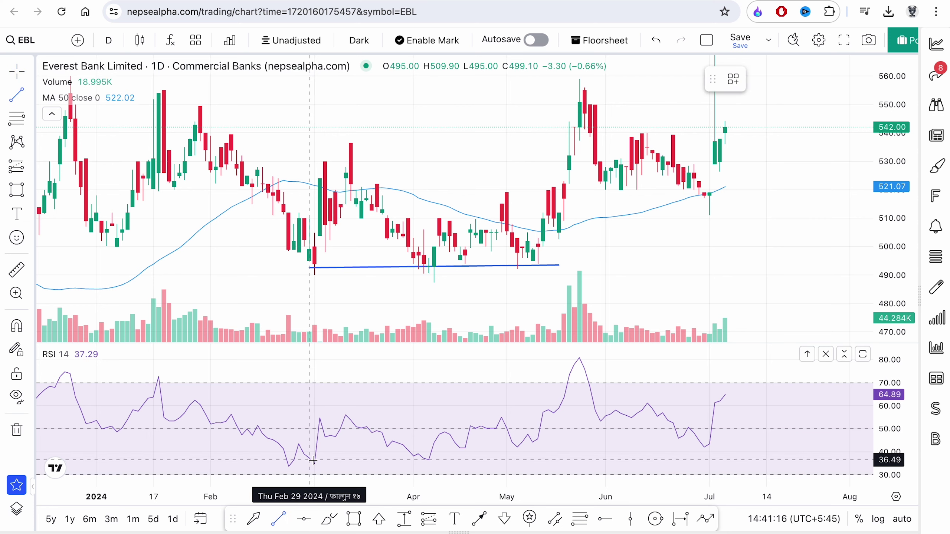
pyautogui.moveTo(314, 464); pyautogui.dragTo(548, 447)
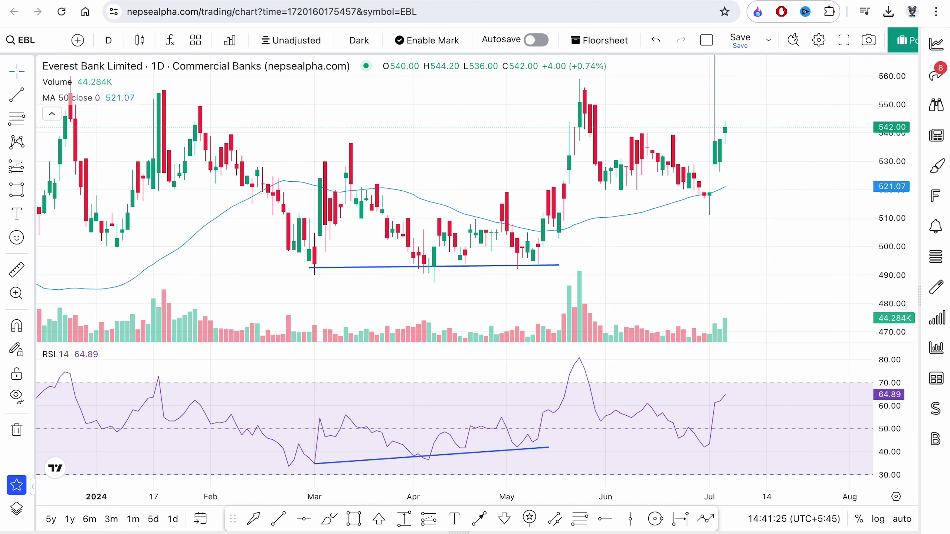
# - Switch to the Risk/Money (Share Quantity) Management spreadsheet and review the Check list's rating and 5.5% trigger increase columns
pyautogui.hotkey('ctrl', 'Tab')
pyautogui.click(458, 376)
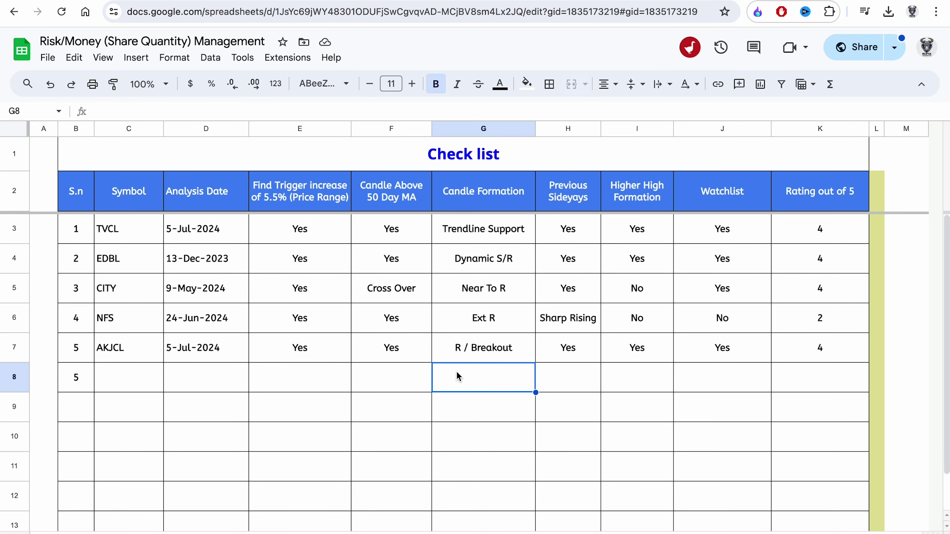
pyautogui.click(808, 358)
pyautogui.hotkey('ctrl', 'shift', 'Tab')
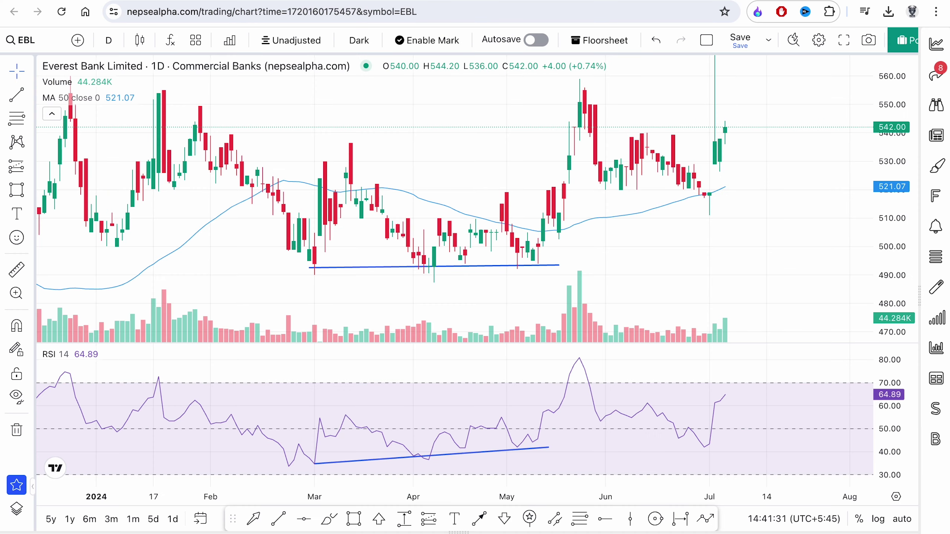
pyautogui.hotkey('ctrl', 'shift', 'Tab')
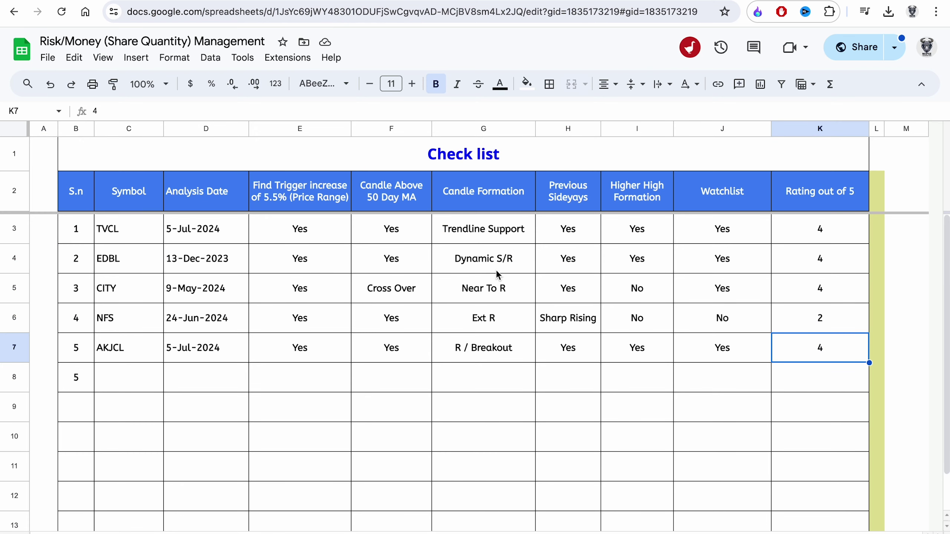
pyautogui.click(324, 207)
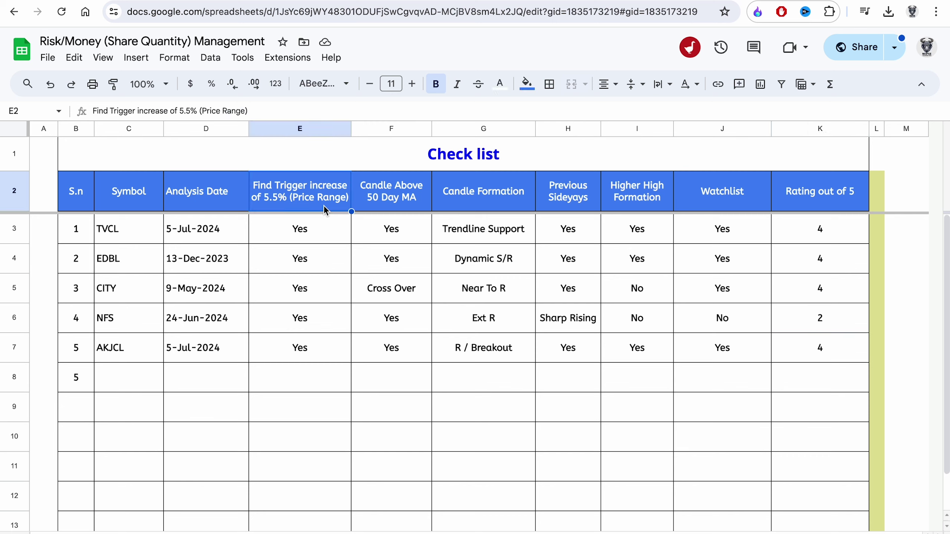
pyautogui.click(300, 220)
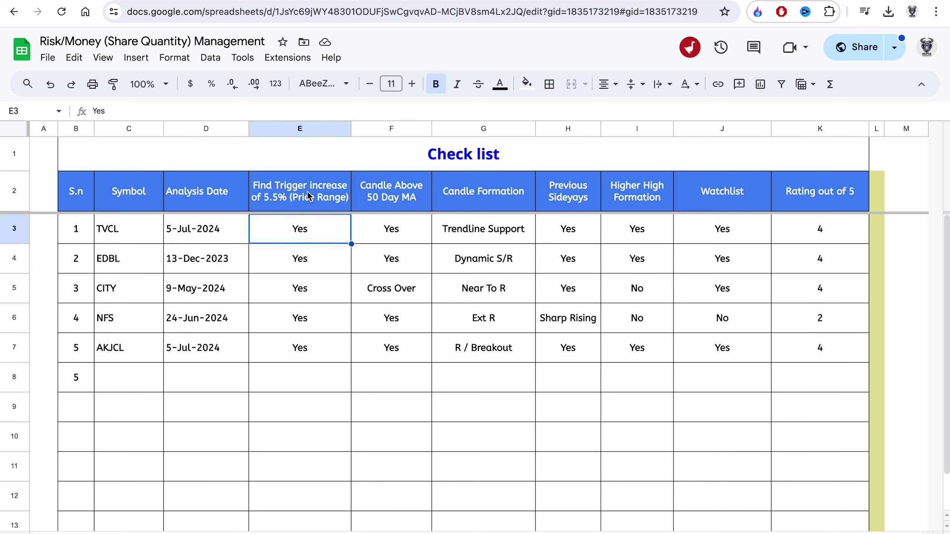
# - Review the Check list's 5.5% trigger increase column for the TVCL and EDBL rows
pyautogui.click(311, 193)
pyautogui.click(303, 236)
pyautogui.click(299, 260)
pyautogui.click(297, 202)
pyautogui.click(298, 238)
pyautogui.click(290, 272)
pyautogui.click(187, 263)
pyautogui.click(288, 266)
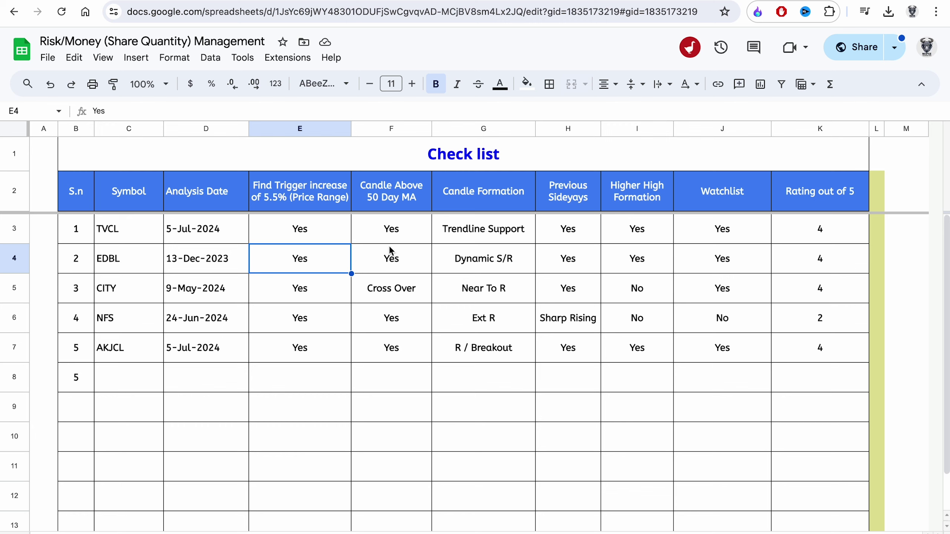
# - Review the Check list's remaining criteria, from Candle Above 50 Day MA and Candle Formation through to Watchlist and Rating out of 5
pyautogui.click(398, 204)
pyautogui.click(404, 233)
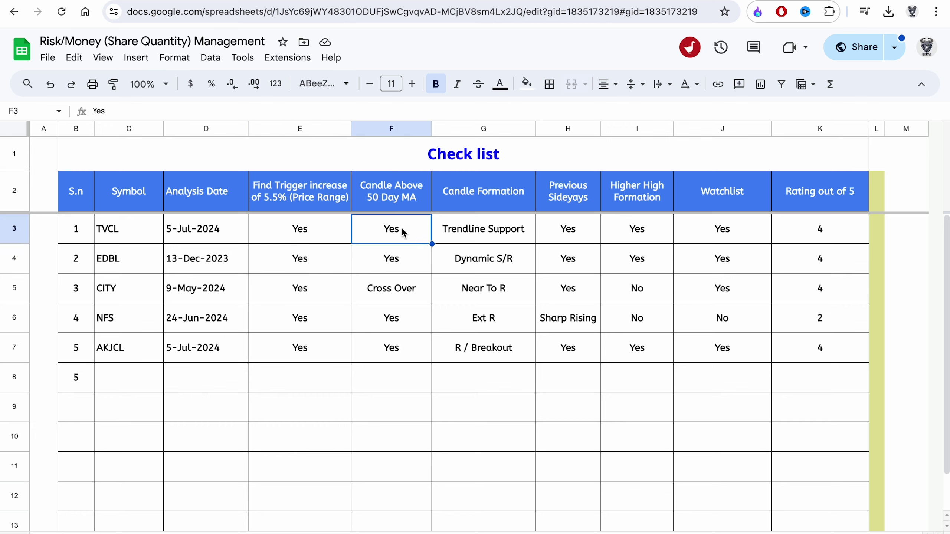
pyautogui.click(382, 272)
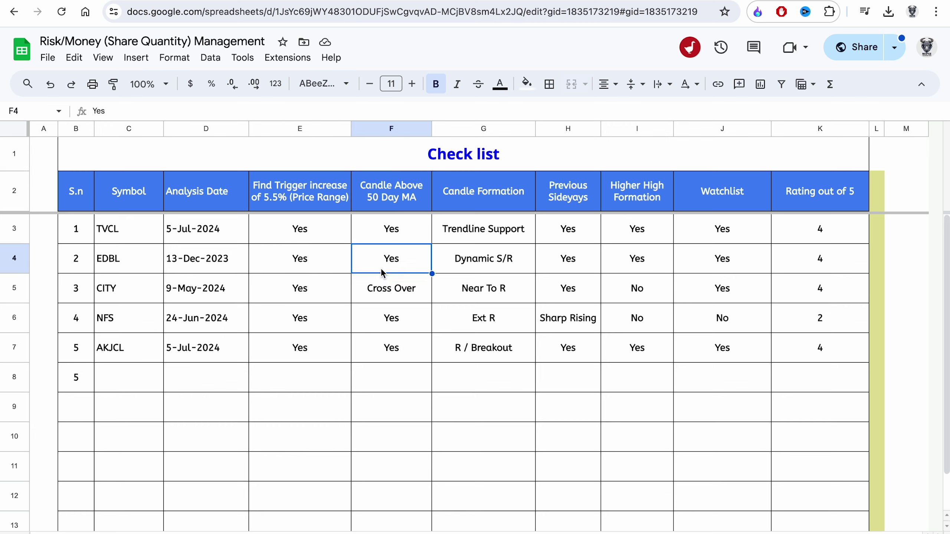
pyautogui.click(380, 206)
pyautogui.click(529, 203)
pyautogui.click(504, 288)
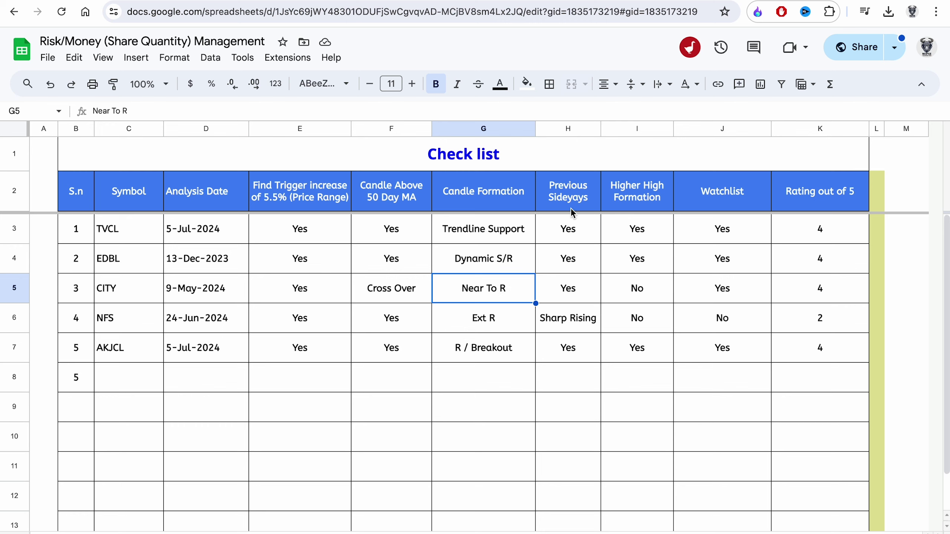
pyautogui.click(504, 267)
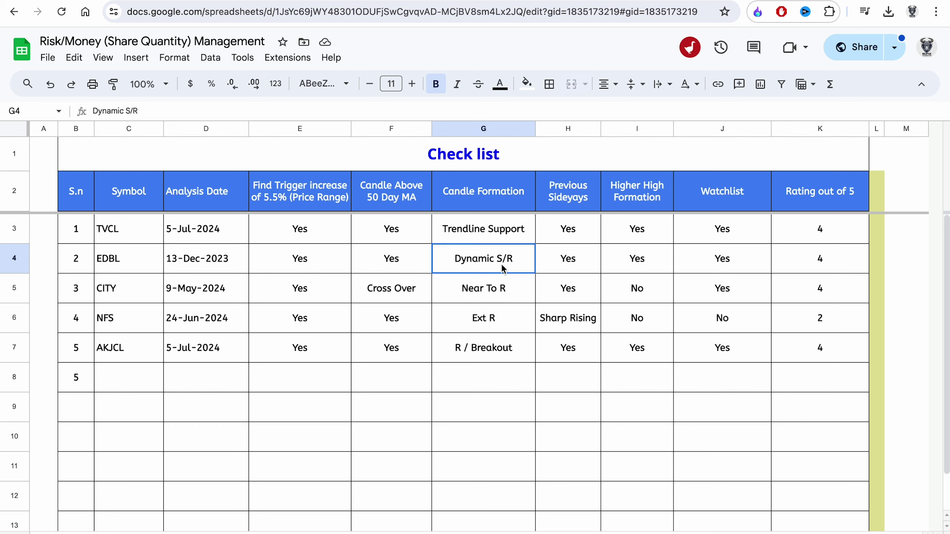
pyautogui.click(564, 228)
pyautogui.click(652, 240)
pyautogui.click(756, 235)
pyautogui.click(804, 233)
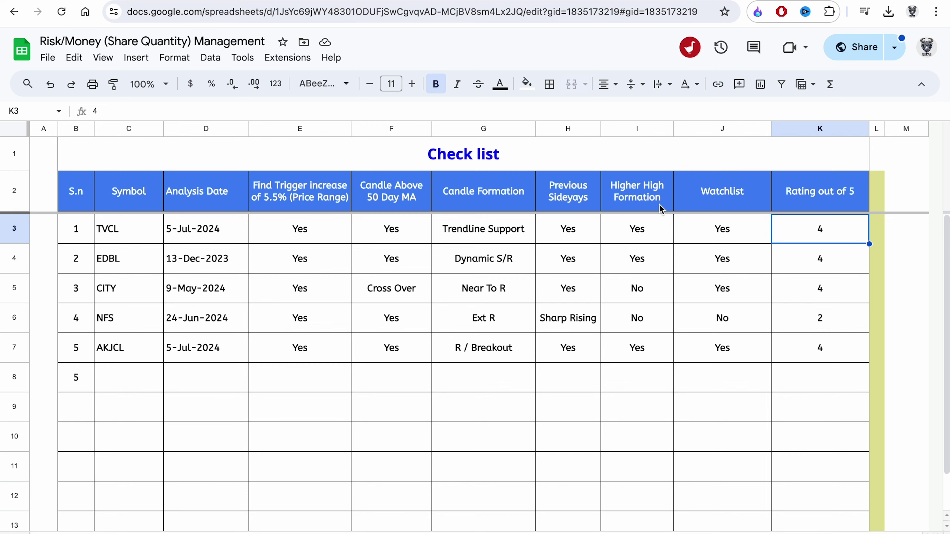
# - Switch to the NepseAlpha chart and load AKJCL from the top gainers list, leaving the market data hidden and room after the latest candle
pyautogui.hotkey('ctrl', 'shift', 'pageup')
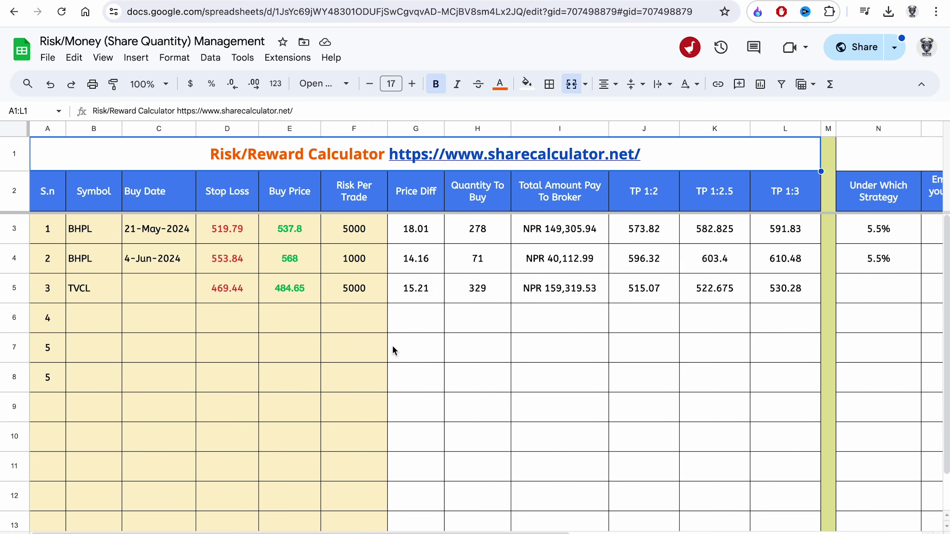
pyautogui.hotkey('ctrl', 'Tab')
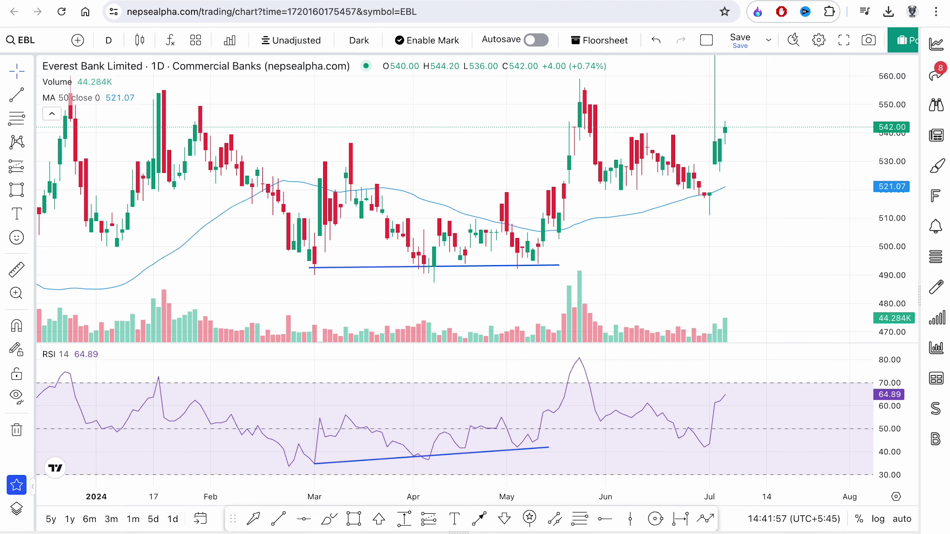
pyautogui.click(936, 44)
pyautogui.click(708, 183)
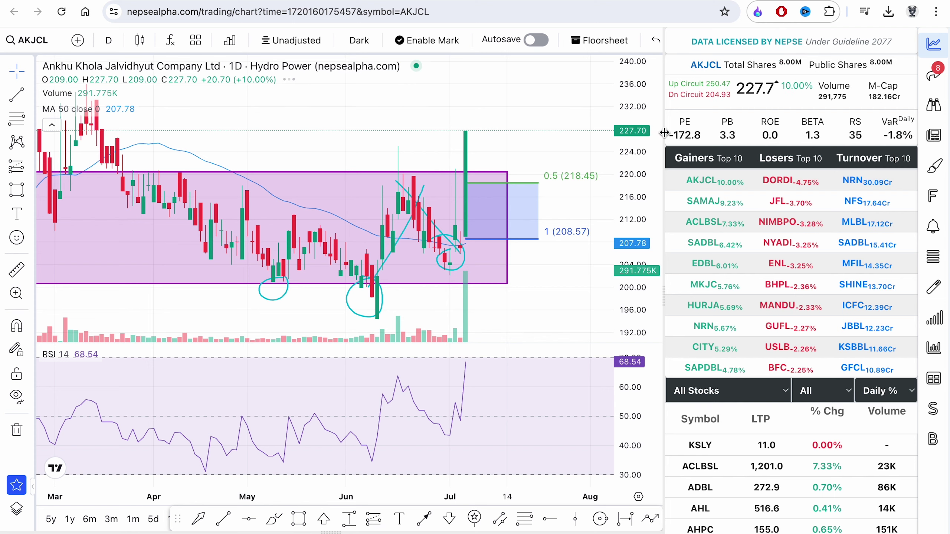
pyautogui.click(934, 44)
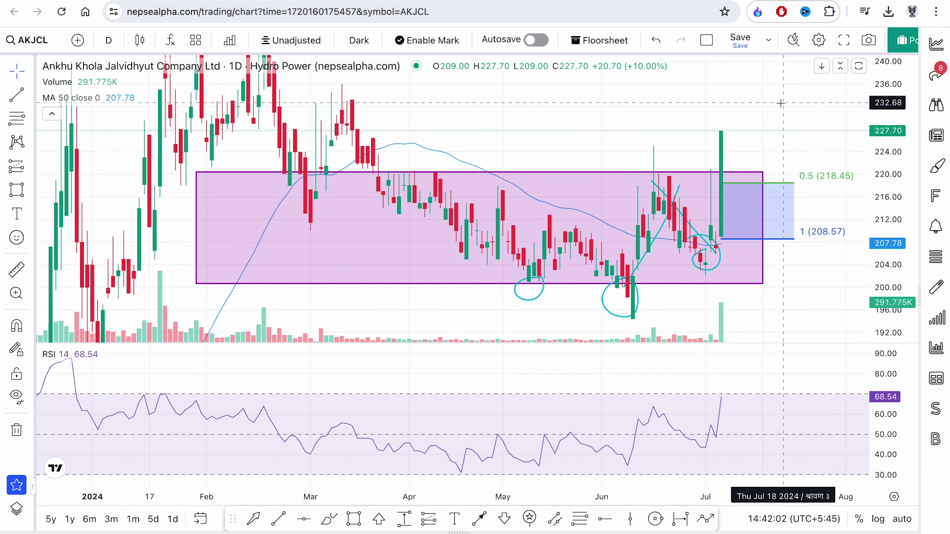
pyautogui.moveTo(780, 103); pyautogui.dragTo(597, 109)
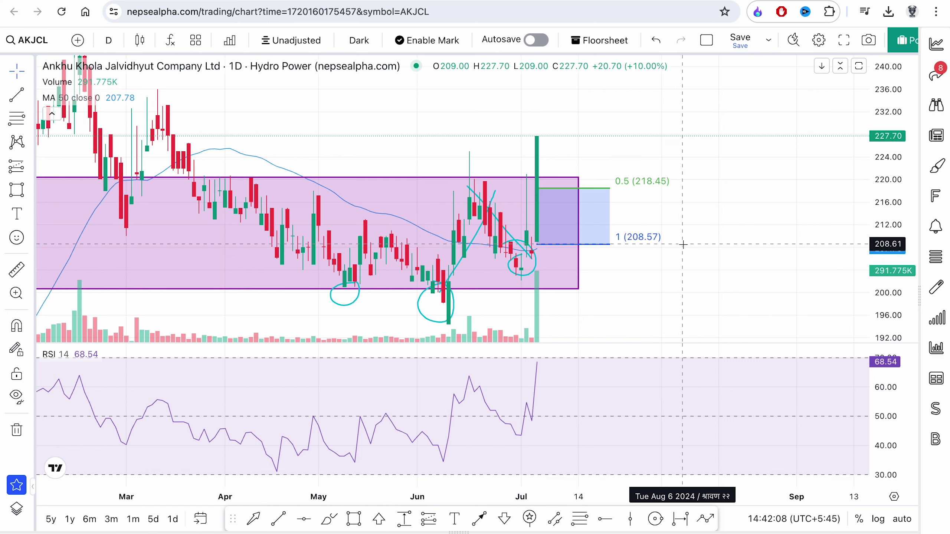
# - In the Risk/Reward Calculator spreadsheet, enter a stop loss of 208 and a buy price of 218 for entry 4, based on AKJCL's chart levels
pyautogui.click(362, 0)
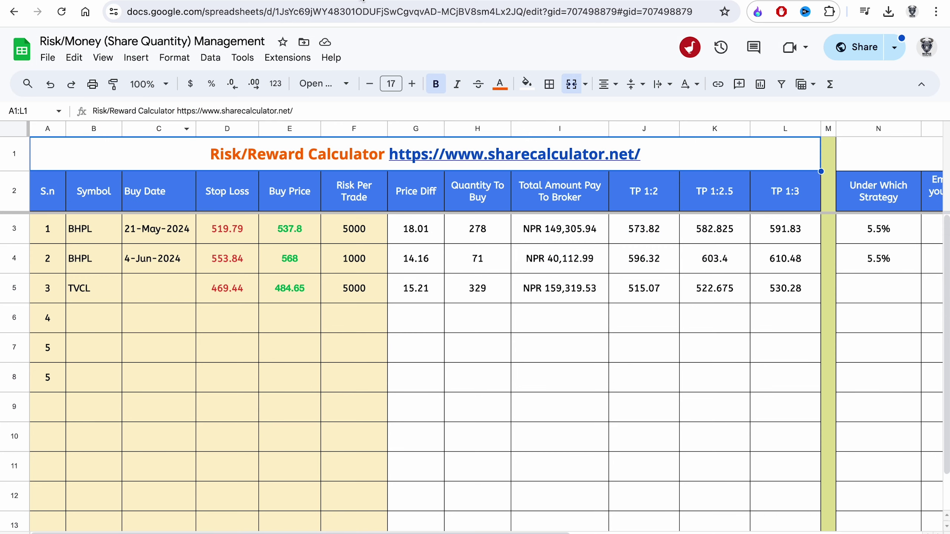
pyautogui.click(219, 306)
pyautogui.write('20')
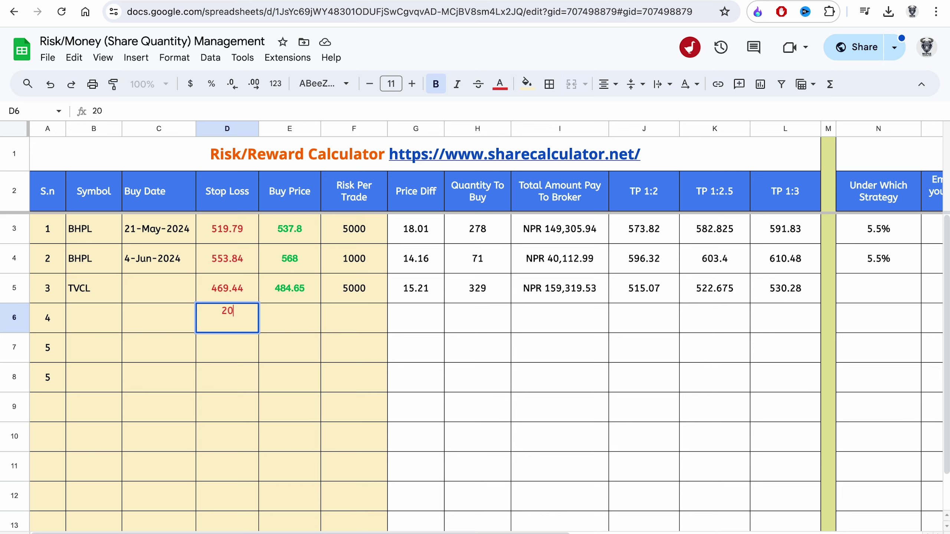
pyautogui.write('8')
pyautogui.click(276, 326)
pyautogui.click(273, 0)
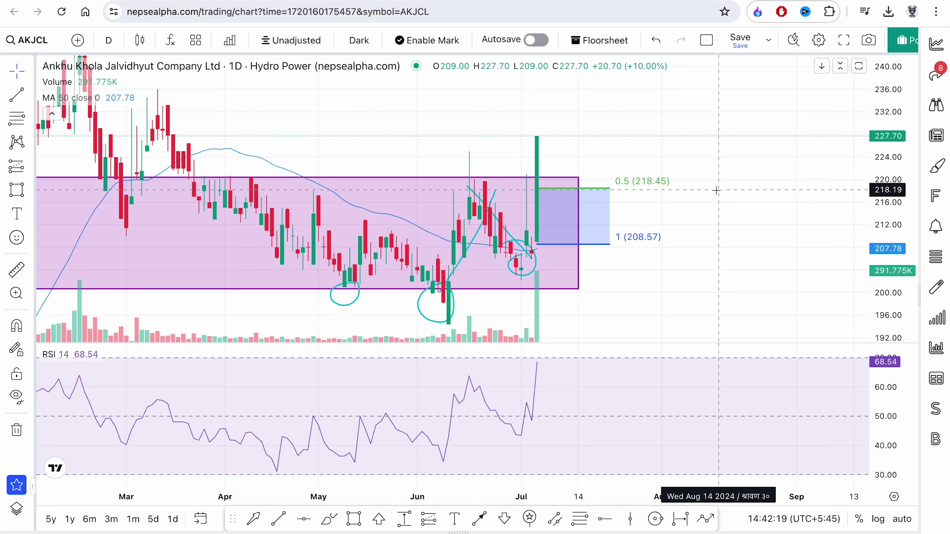
pyautogui.click(348, 1)
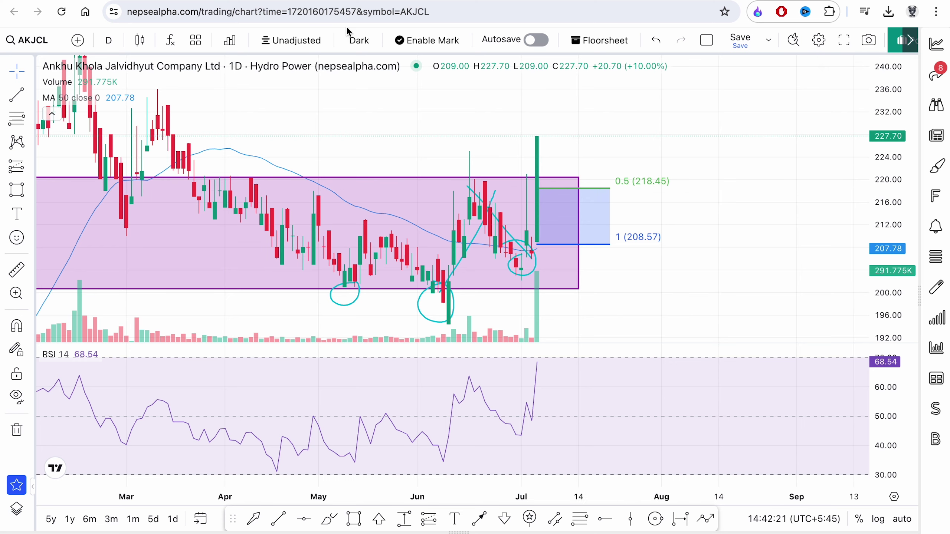
pyautogui.write('21')
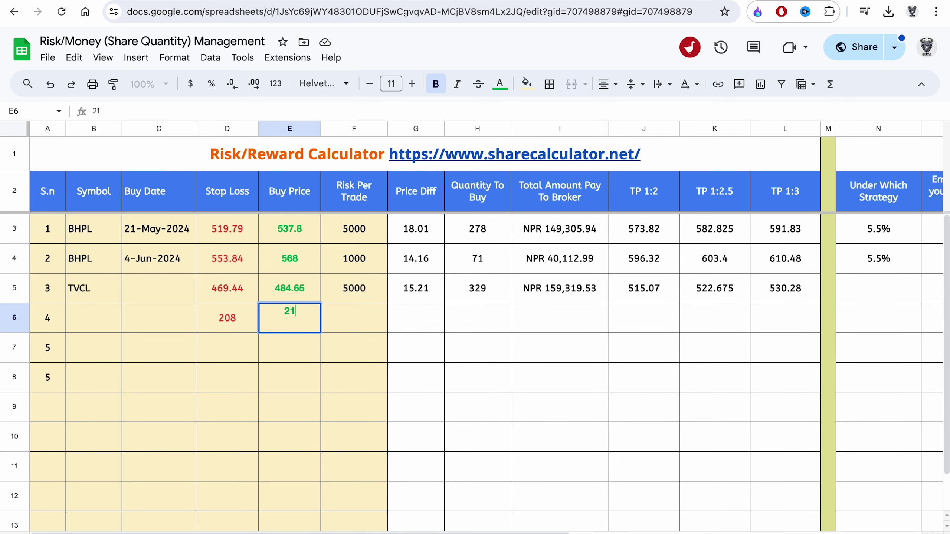
pyautogui.write('8')
pyautogui.click(354, 320)
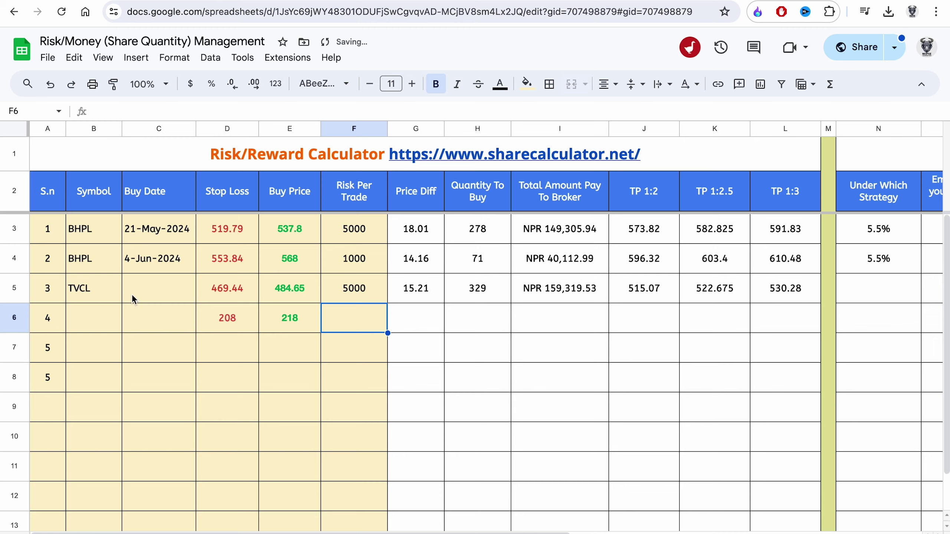
# - Enter AKJCL as the symbol of entry 4 in the Risk/Reward Calculator, taking it from the chart
pyautogui.click(103, 319)
pyautogui.click(239, 1)
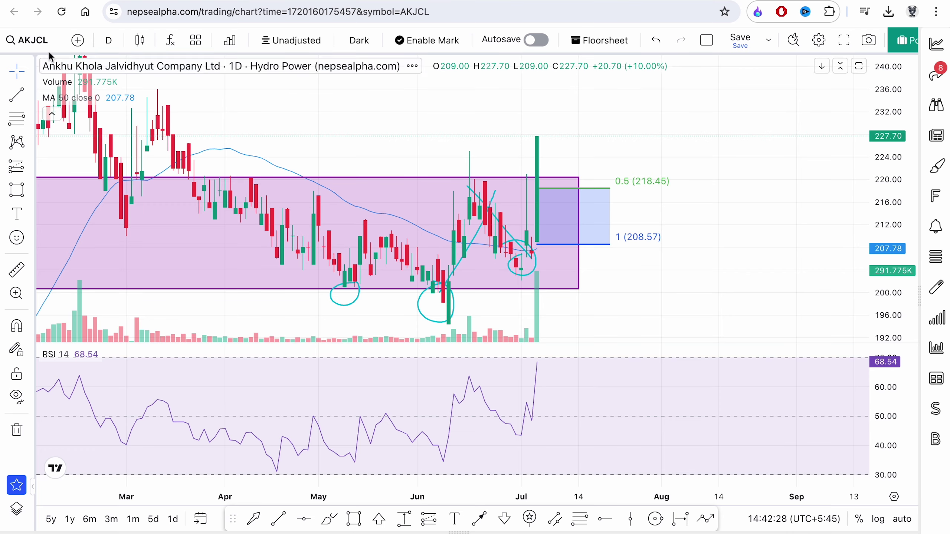
pyautogui.click(41, 39)
pyautogui.press('Escape')
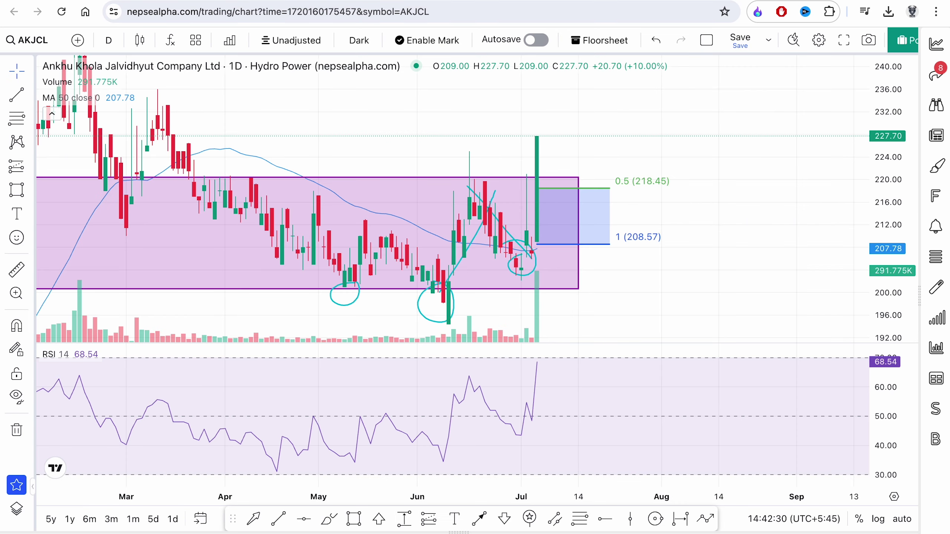
pyautogui.hotkey('ctrl', 'shift', 'Tab')
pyautogui.write('AKJCL')
pyautogui.click(138, 319)
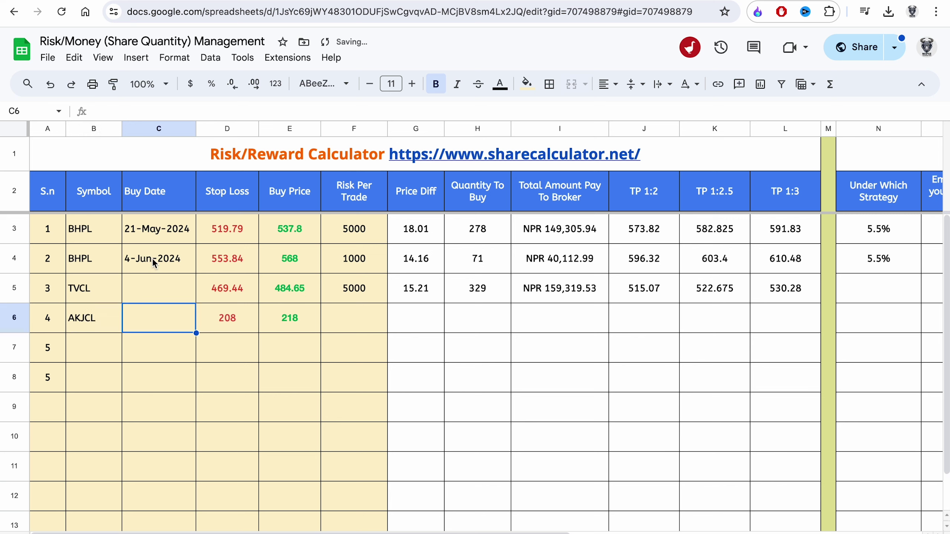
# - Copy the 4-Jun-2024 buy date into the AKJCL row and change it to 7-Jul-2024
pyautogui.click(153, 262)
pyautogui.hotkey('ctrl', 'c')
pyautogui.click(176, 325)
pyautogui.hotkey('ctrl', 'v')
pyautogui.doubleClick(174, 324)
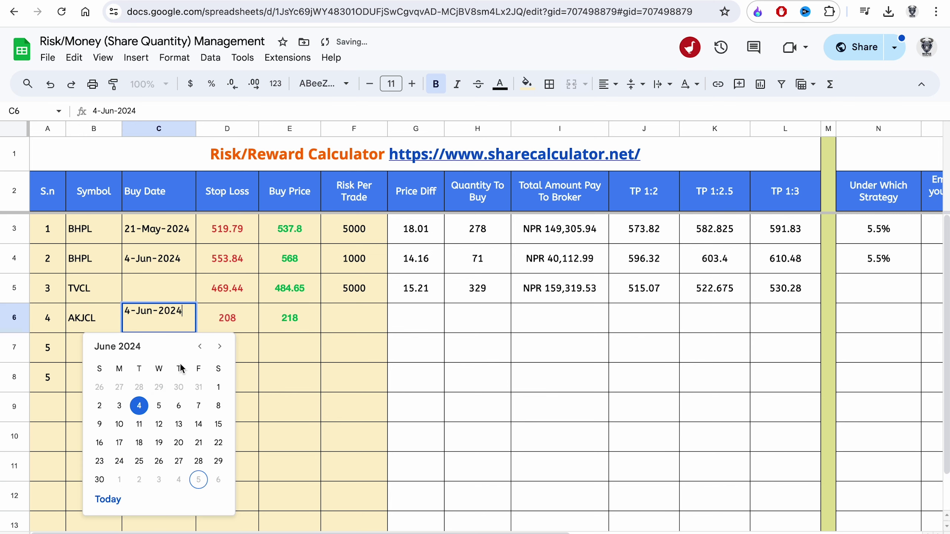
pyautogui.click(106, 501)
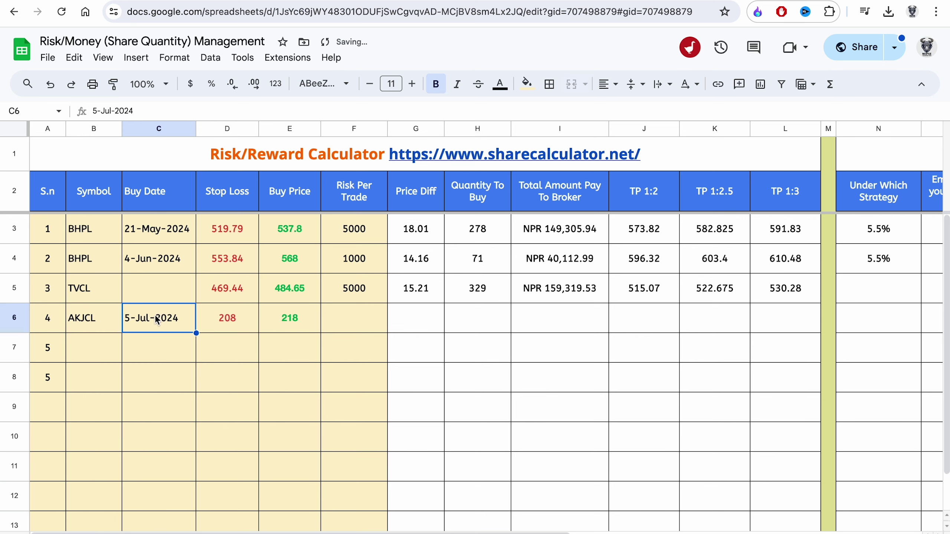
pyautogui.doubleClick(181, 318)
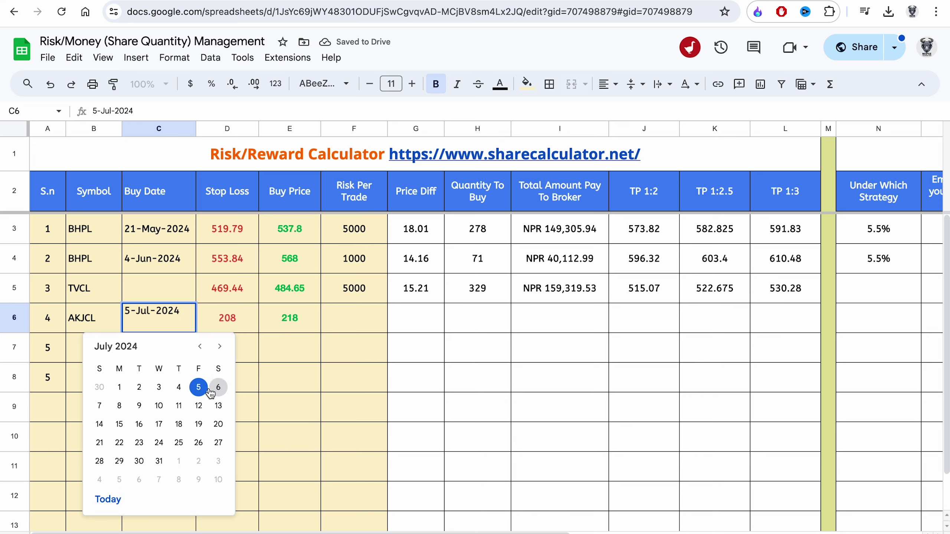
pyautogui.click(100, 406)
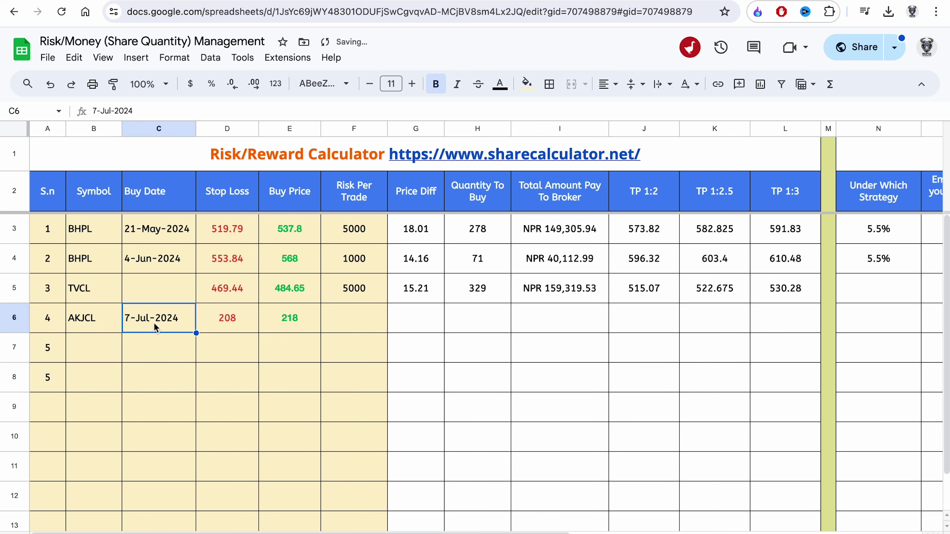
# - Copy TVCL's cells from Risk Per Trade through TP 1:3 into the AKJCL row and check its price difference and quantity
pyautogui.moveTo(346, 317); pyautogui.dragTo(807, 301)
pyautogui.hotkey('ctrl', 'c')
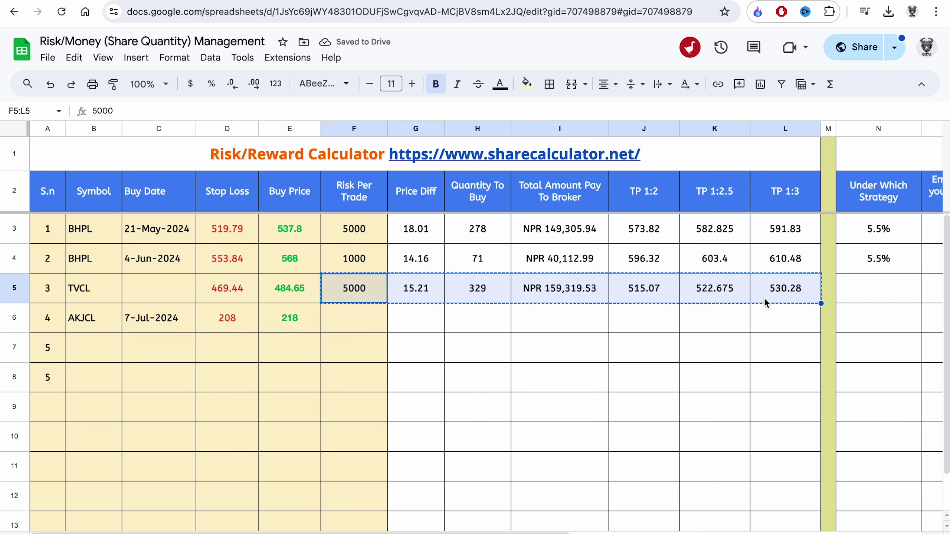
pyautogui.click(363, 328)
pyautogui.hotkey('ctrl', 'v')
pyautogui.click(417, 326)
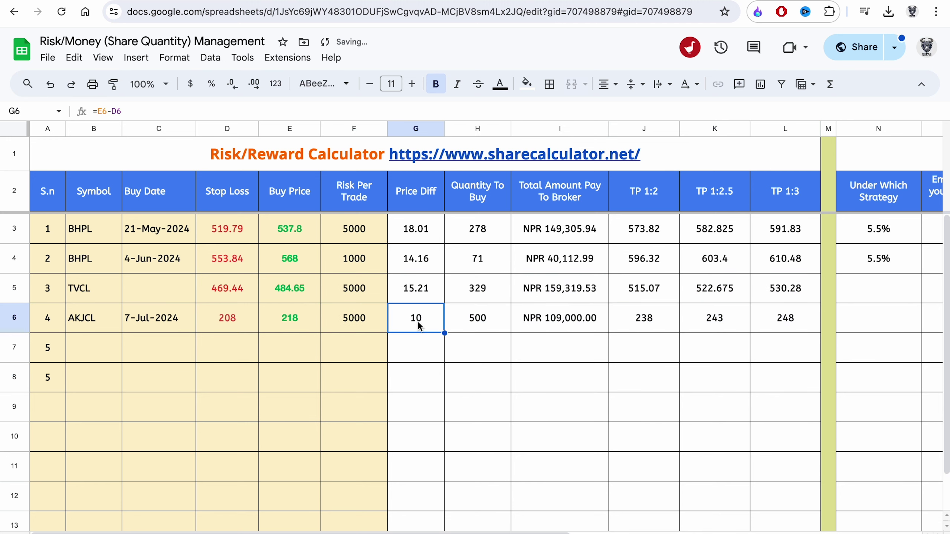
pyautogui.click(474, 325)
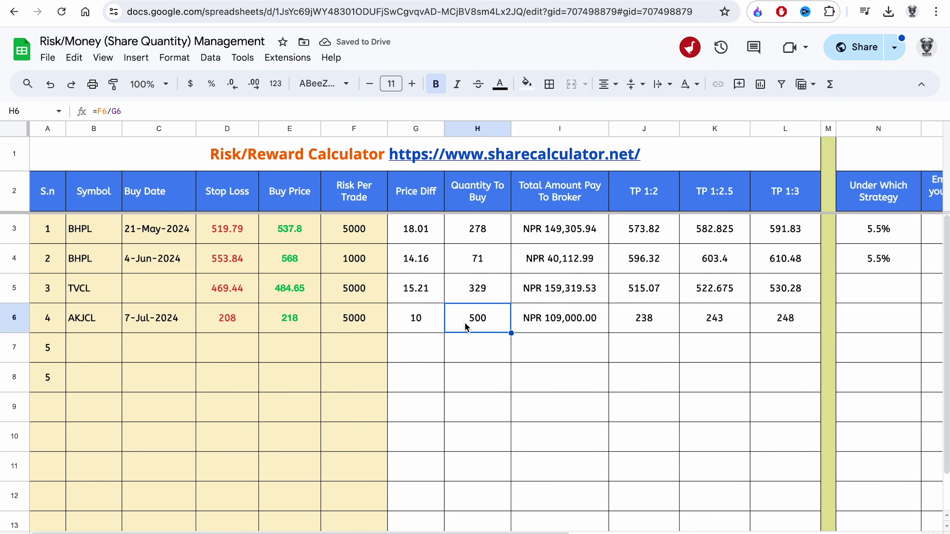
# - Set AKJCL's Risk Per Trade to 1000
pyautogui.click(365, 324)
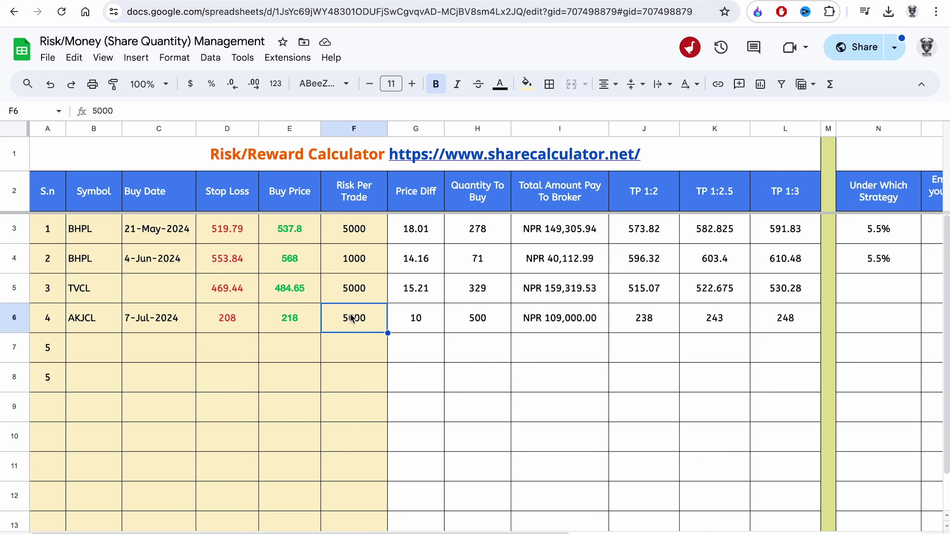
pyautogui.write('1000')
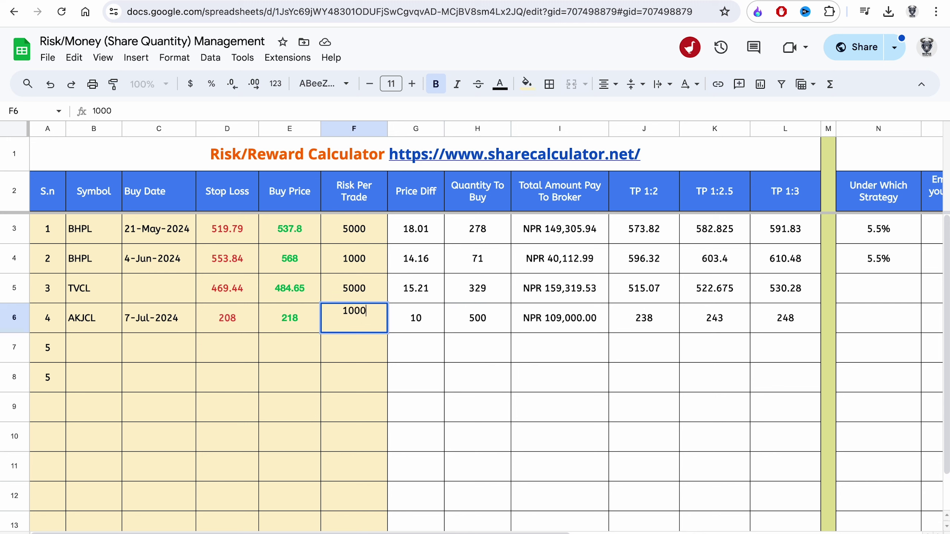
pyautogui.press('Return')
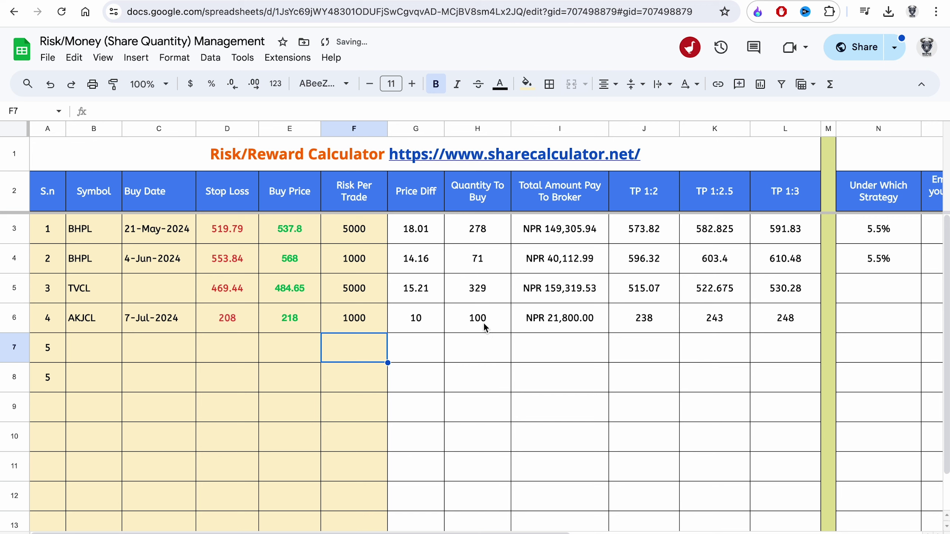
# - Inspect the Total Amount Pay To Broker formulas in the AKJCL and TVCL rows without changing them
pyautogui.click(542, 329)
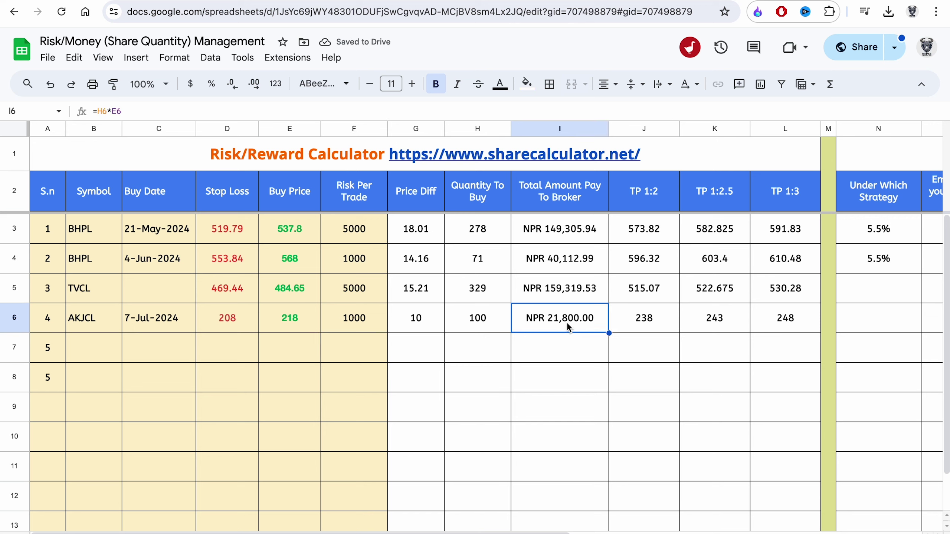
pyautogui.doubleClick(550, 316)
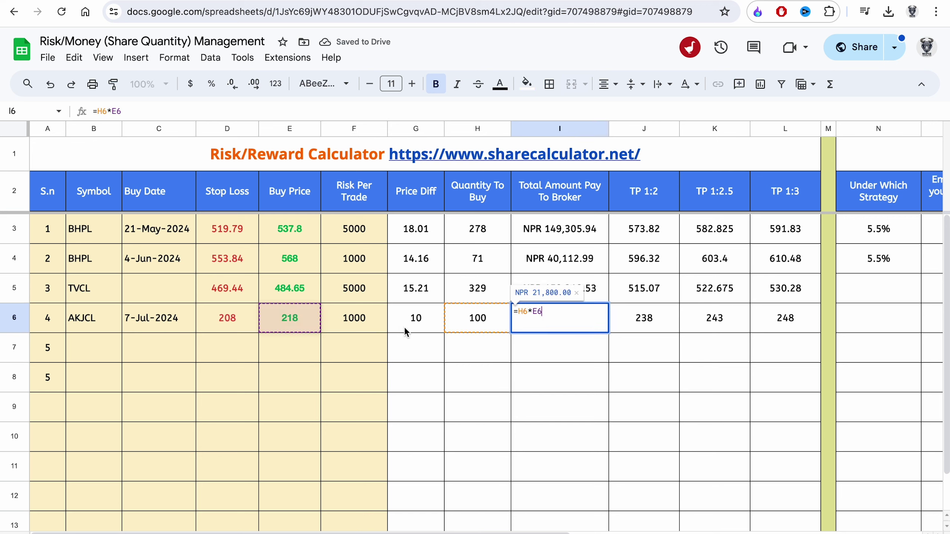
pyautogui.press('Escape')
pyautogui.click(545, 292)
pyautogui.doubleClick(544, 286)
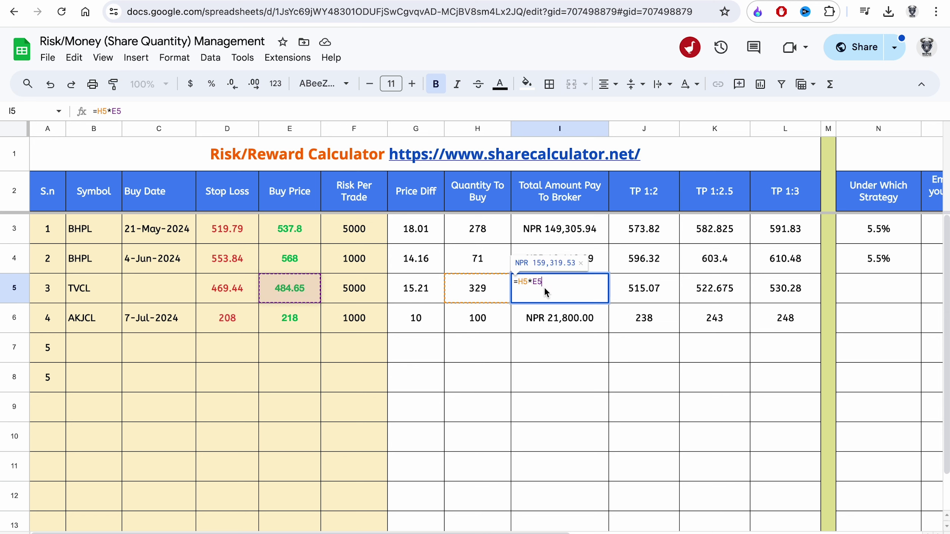
pyautogui.press('Escape')
pyautogui.click(561, 129)
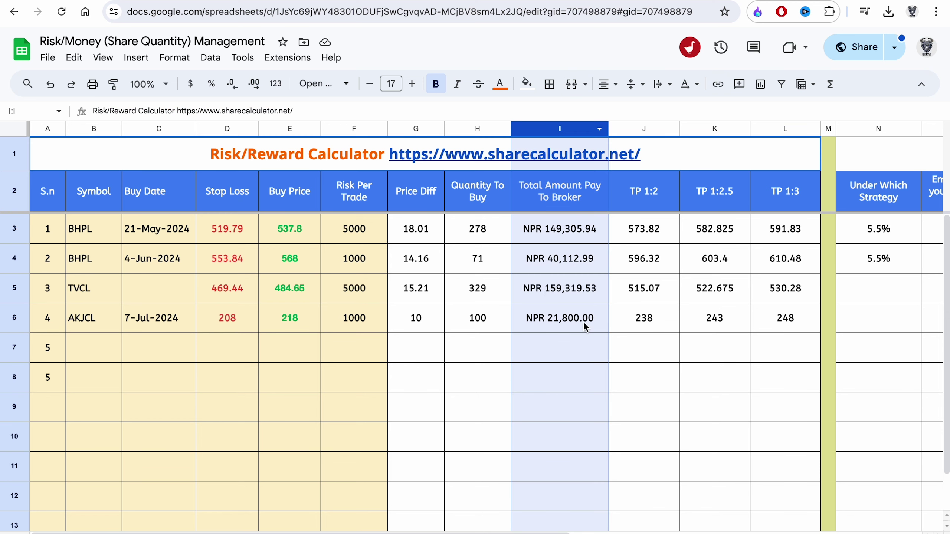
pyautogui.click(579, 376)
pyautogui.click(574, 319)
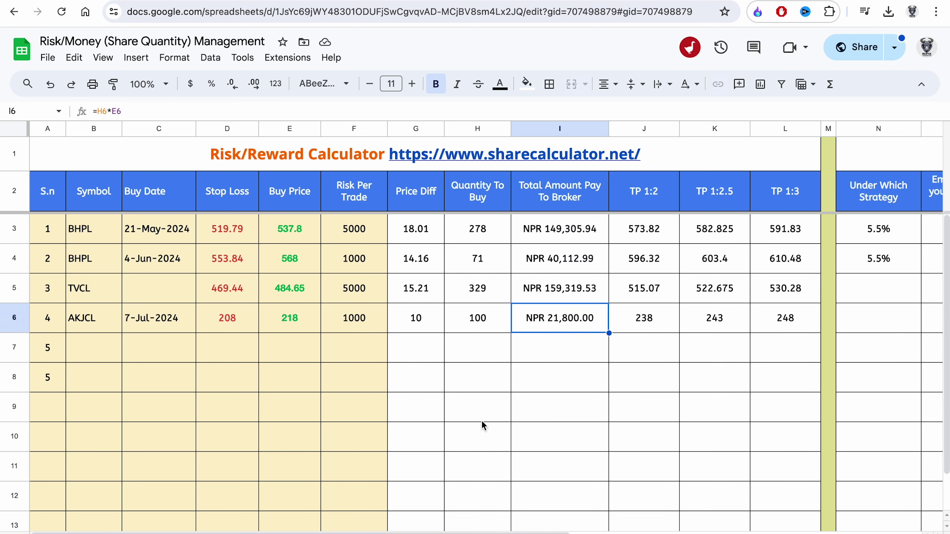
# - Open the sharecalculator.net link in the Risk/Reward Calculator title and set the Share Buy Sell Calculator's transaction type to Buy
pyautogui.click(372, 317)
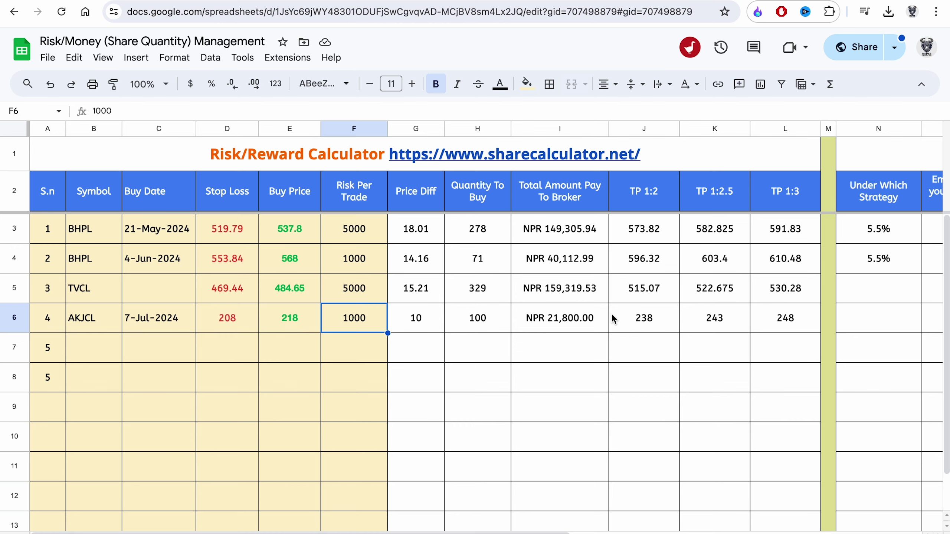
pyautogui.click(578, 320)
pyautogui.click(351, 151)
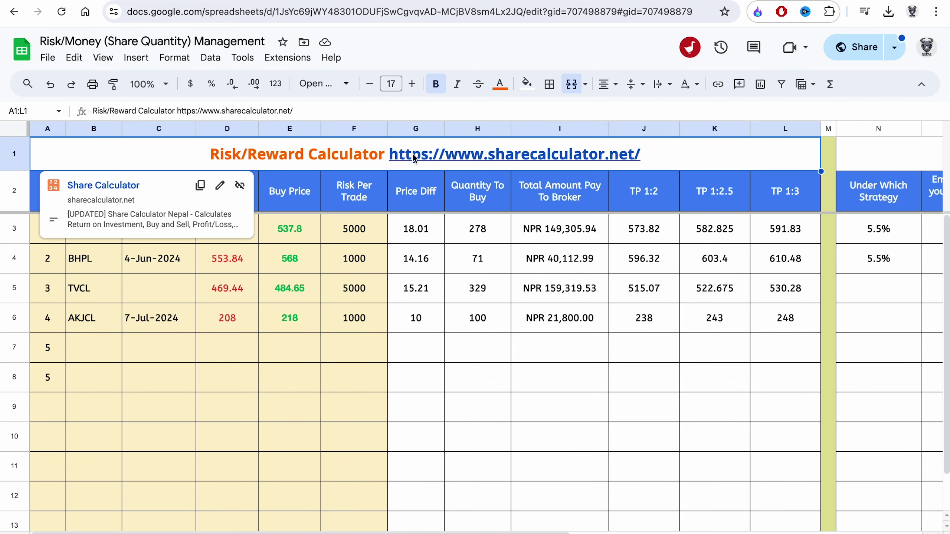
pyautogui.click(116, 190)
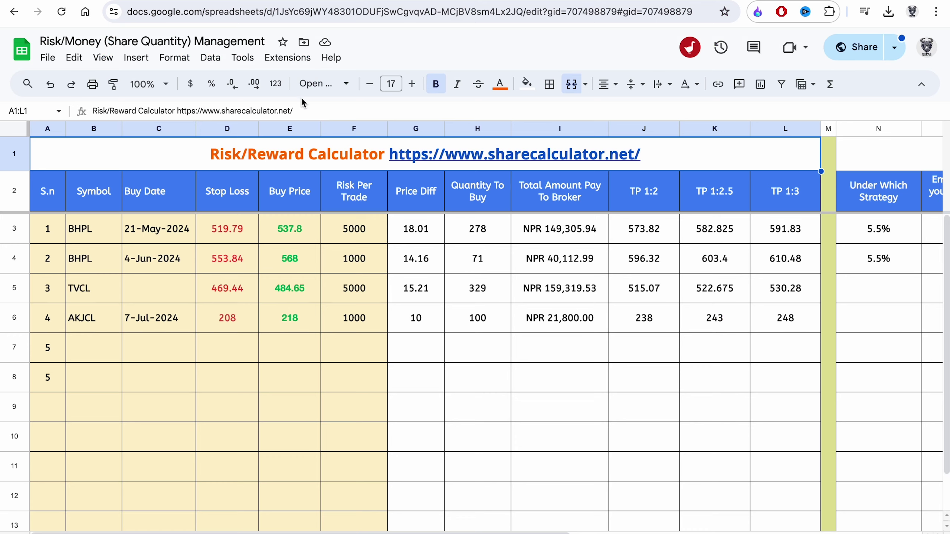
pyautogui.click(492, 161)
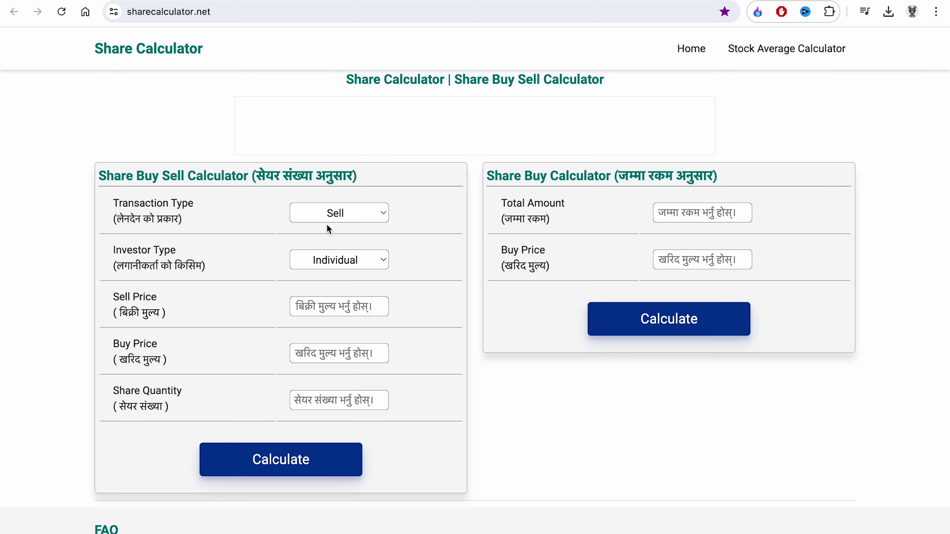
pyautogui.click(329, 220)
pyautogui.click(318, 228)
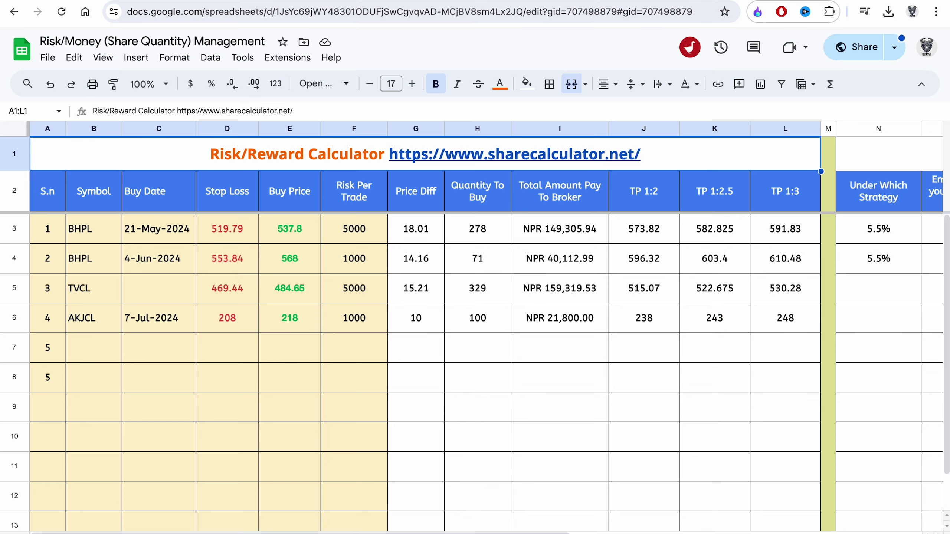
# - Check AKJCL's quantity and buy price in the spreadsheet, and calculate the broker payment in Share Calculator for 100 shares at 218
pyautogui.click(469, 328)
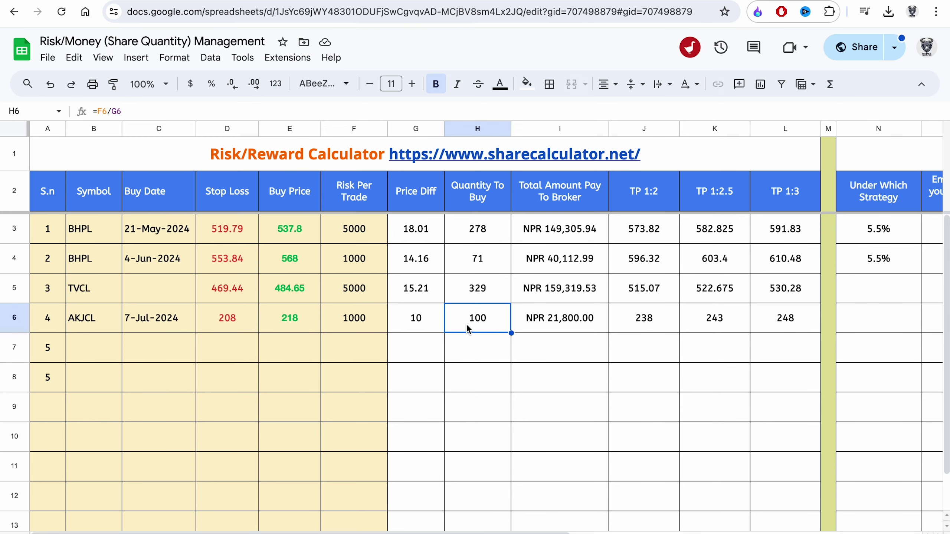
pyautogui.click(231, 322)
pyautogui.click(270, 321)
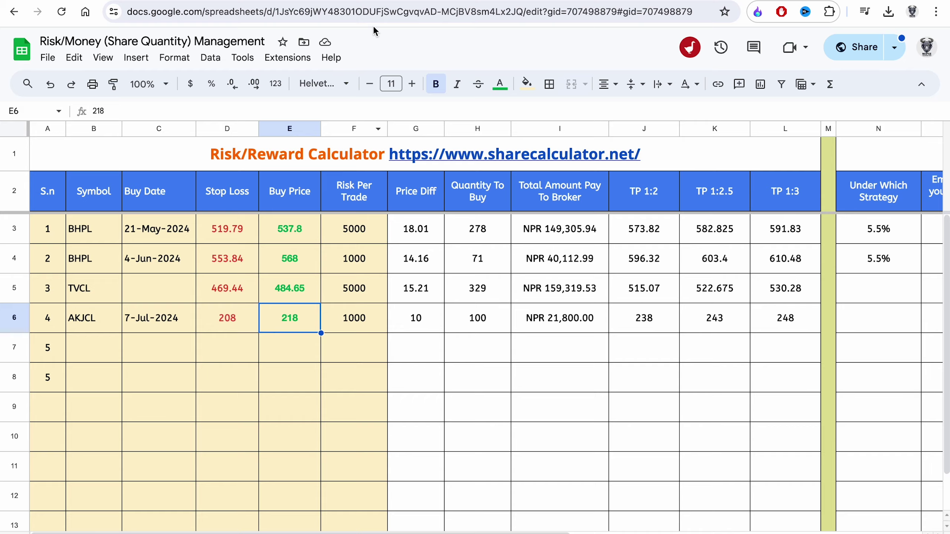
pyautogui.click(374, 1)
pyautogui.click(314, 255)
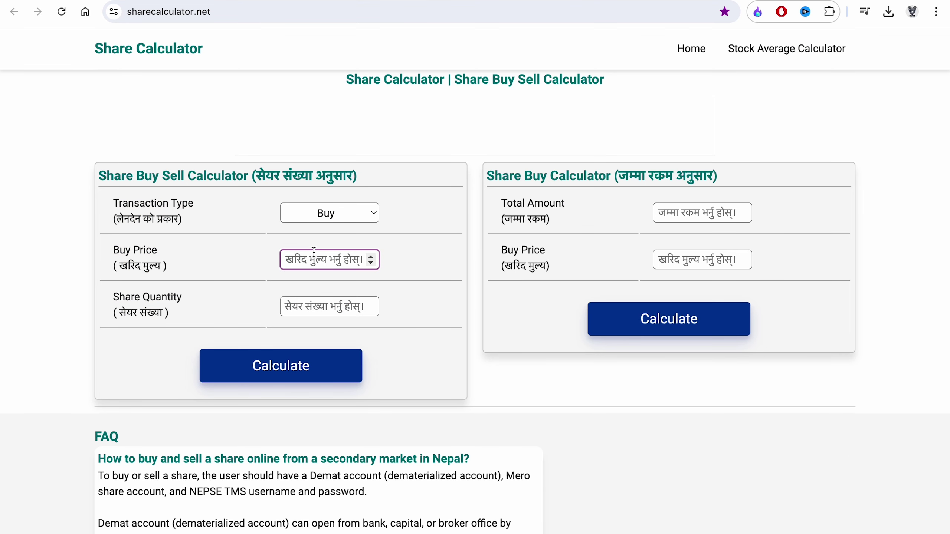
pyautogui.write('218')
pyautogui.press('Tab')
pyautogui.write('10')
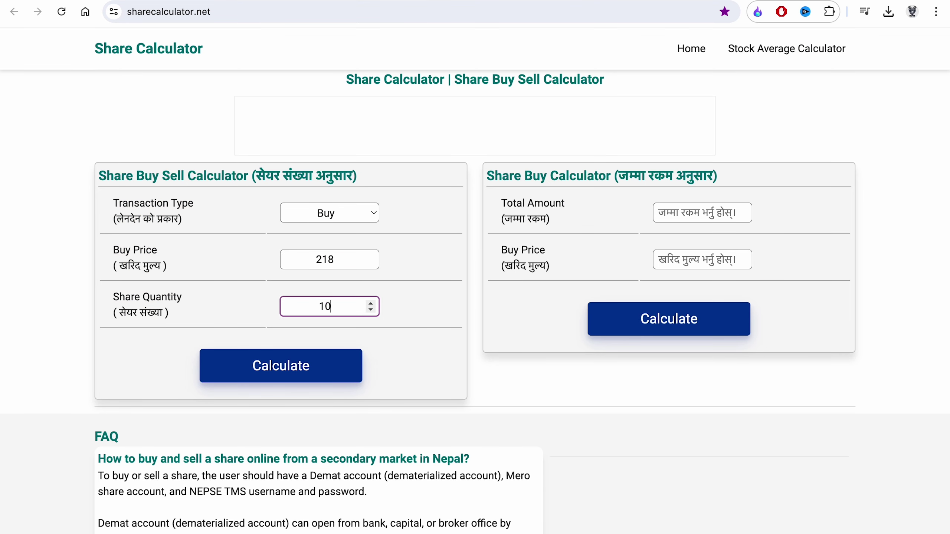
pyautogui.write('0')
pyautogui.click(309, 366)
pyautogui.scroll(-3, 314, 371)
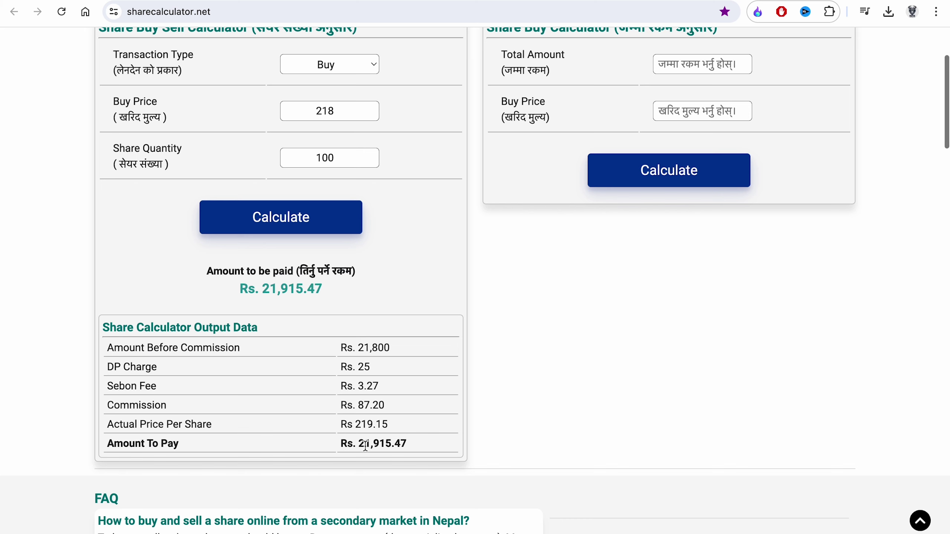
pyautogui.moveTo(425, 448); pyautogui.dragTo(337, 447)
# - Return to the spreadsheet, set AKJCL's Risk Per Trade to 5000, and check its quantity and total amount
pyautogui.hotkey('ctrl', 'Tab')
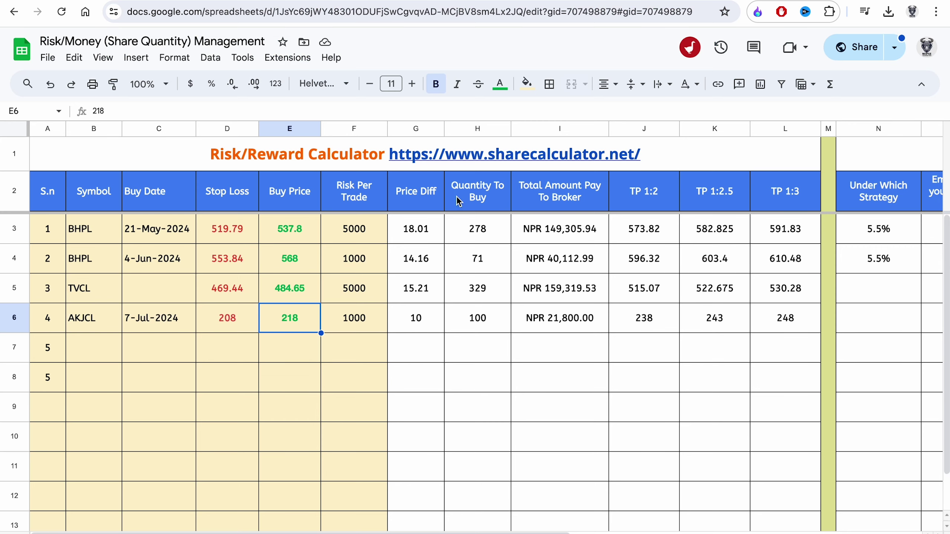
pyautogui.click(570, 326)
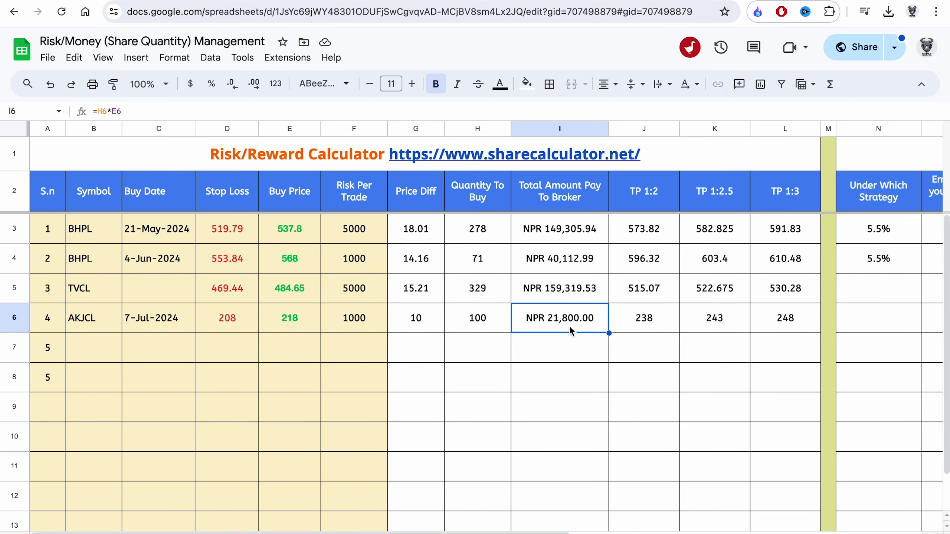
pyautogui.click(360, 324)
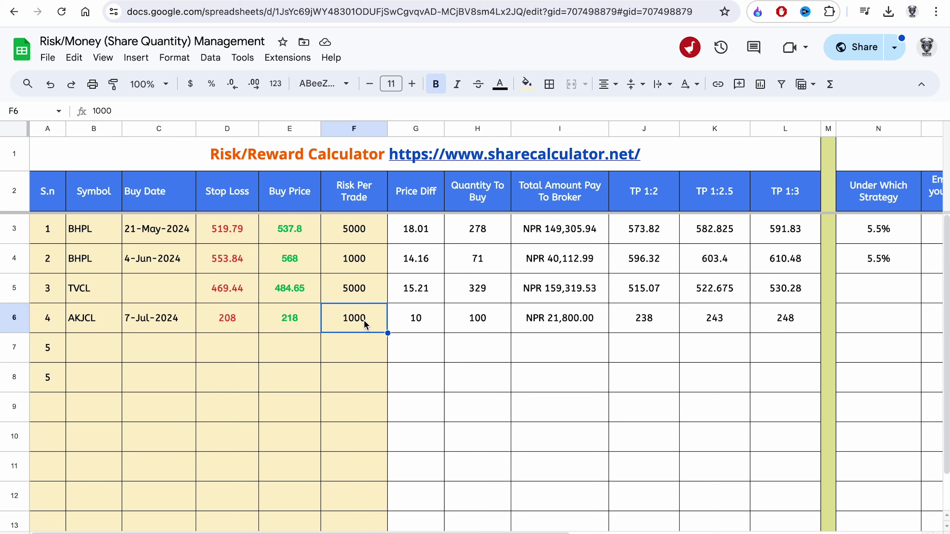
pyautogui.press('BackSpace')
pyautogui.write('5000')
pyautogui.press('Return')
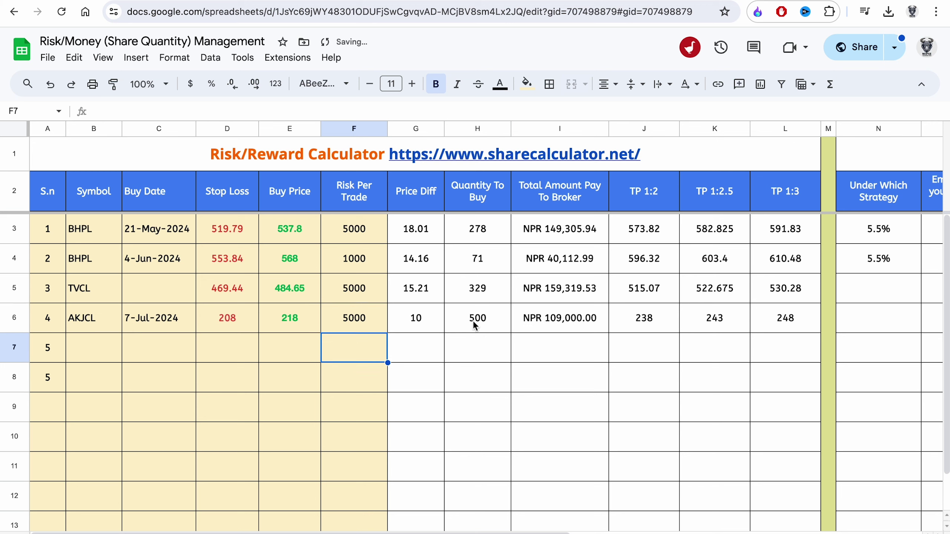
pyautogui.click(474, 320)
pyautogui.click(561, 324)
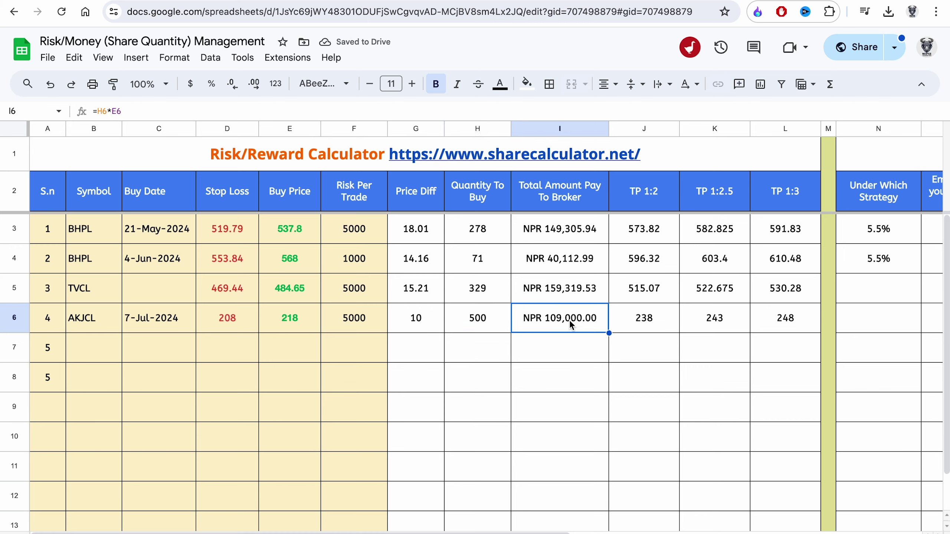
# - Switch to Share Calculator and recalculate the amount to pay for a share quantity of 500
pyautogui.hotkey('ctrl', 'Tab')
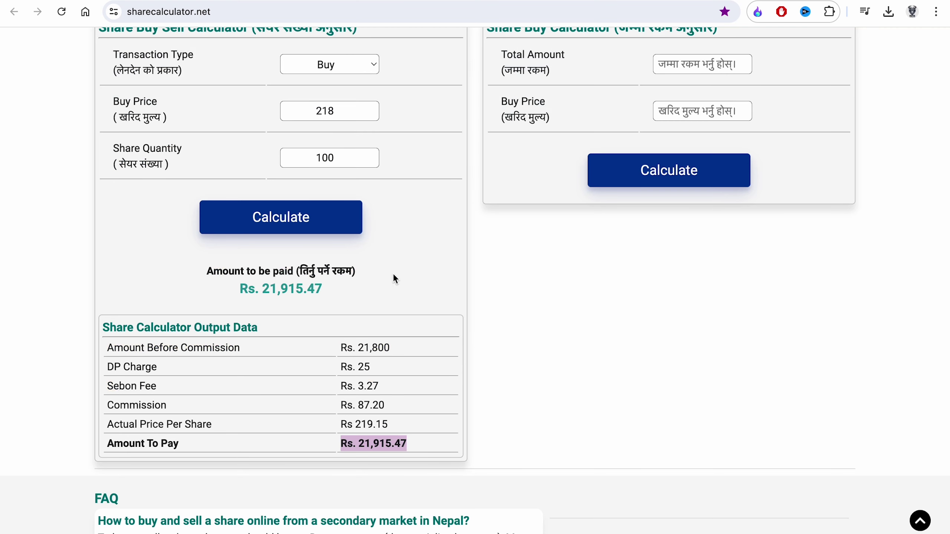
pyautogui.click(338, 108)
pyautogui.doubleClick(305, 157)
pyautogui.write('500')
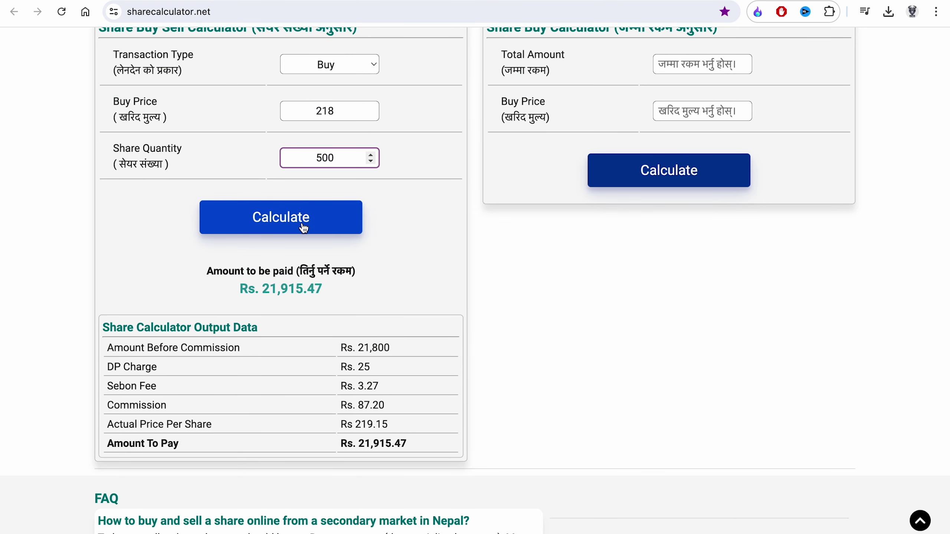
pyautogui.click(361, 225)
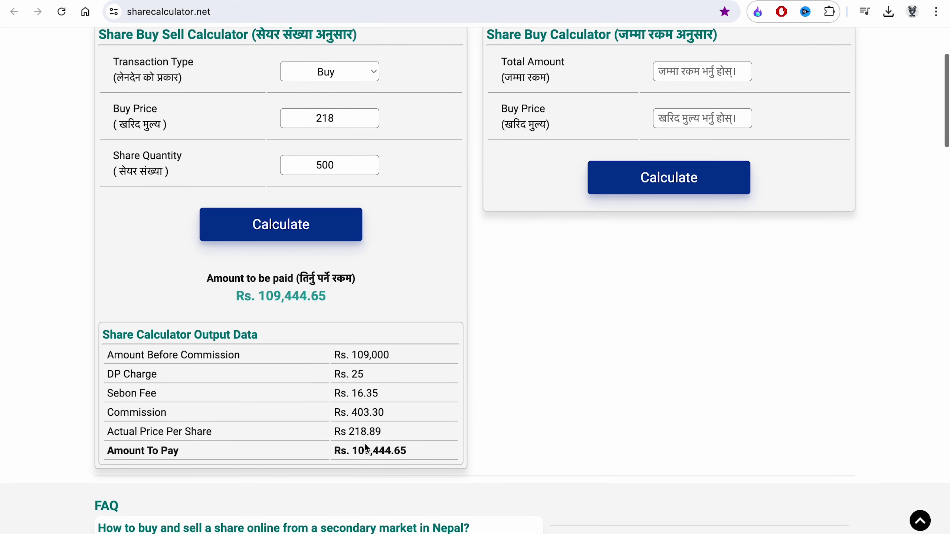
pyautogui.moveTo(351, 449); pyautogui.dragTo(438, 457)
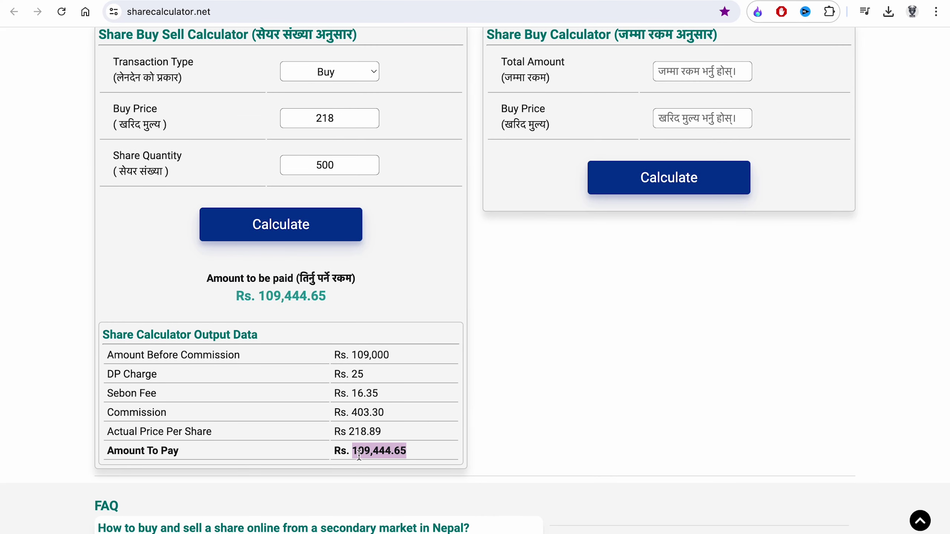
# - Examine the calculator's commission and charge breakdown, and compare its Amount To Pay with AKJCL's Total Amount Pay To Broker in the spreadsheet
pyautogui.moveTo(139, 357); pyautogui.dragTo(306, 360)
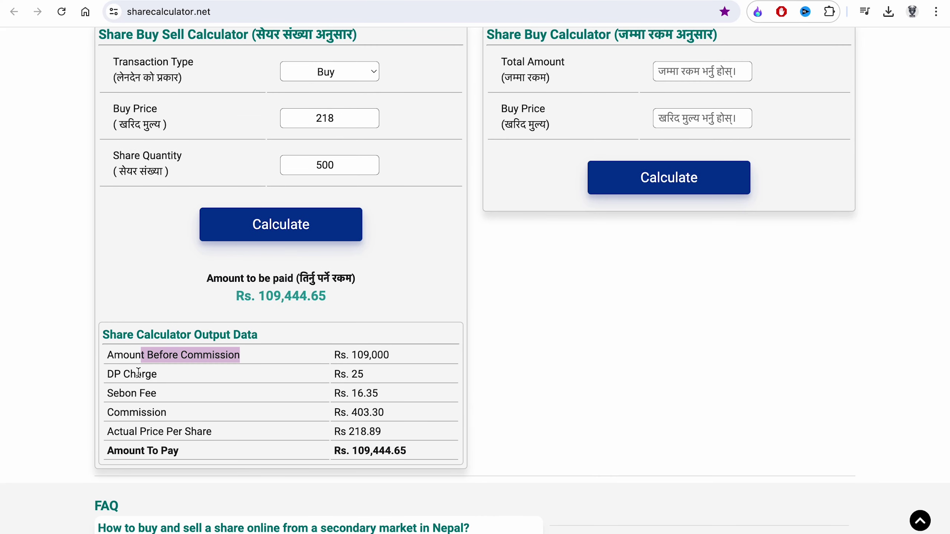
pyautogui.moveTo(121, 374); pyautogui.dragTo(226, 427)
pyautogui.moveTo(139, 431); pyautogui.dragTo(410, 455)
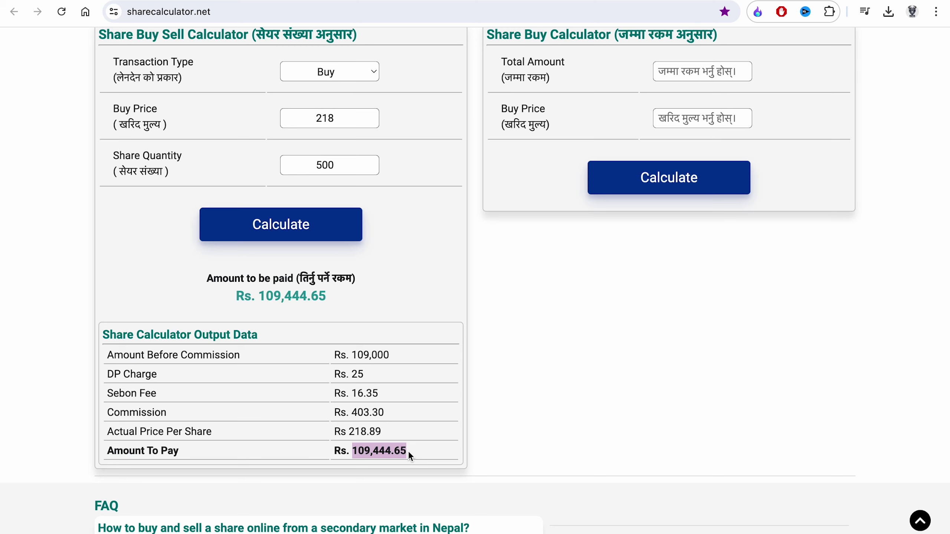
pyautogui.click(325, 2)
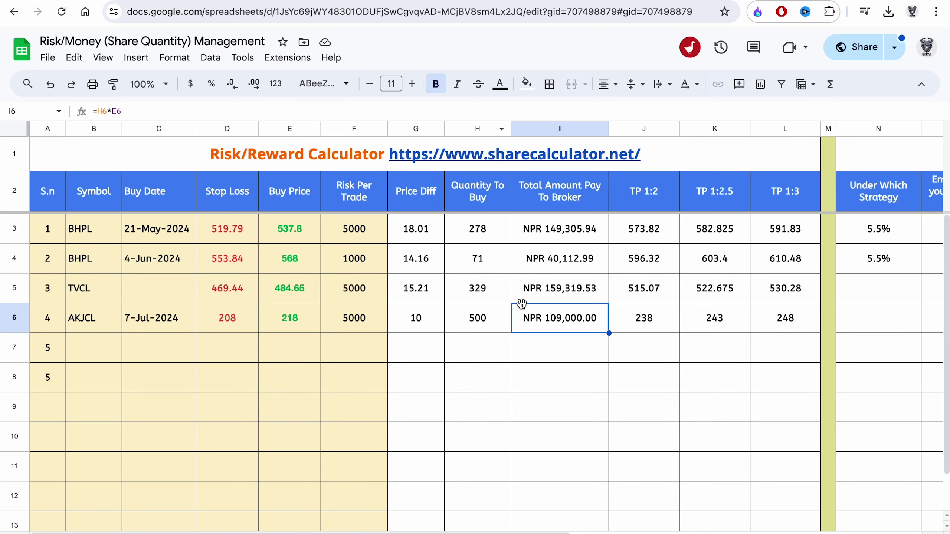
pyautogui.click(376, 4)
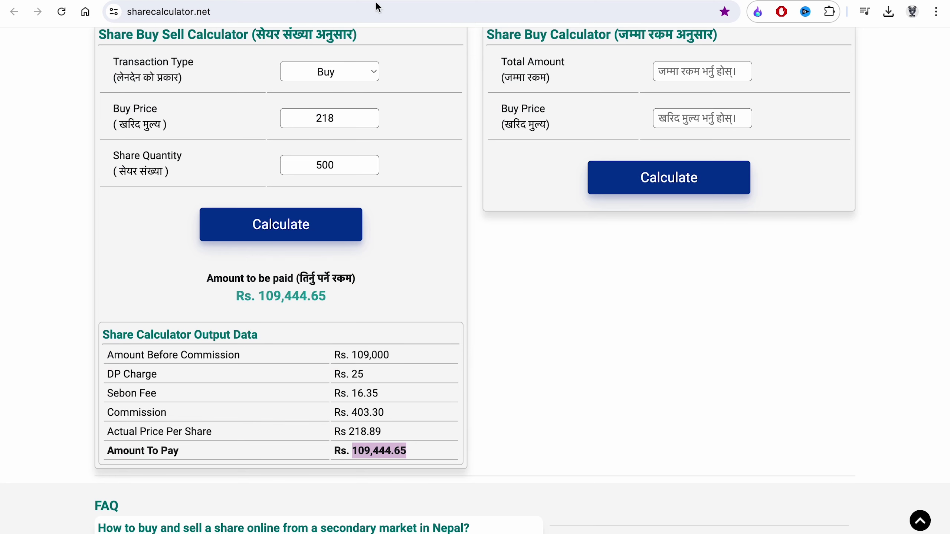
pyautogui.moveTo(417, 454); pyautogui.dragTo(353, 450)
pyautogui.click(325, 1)
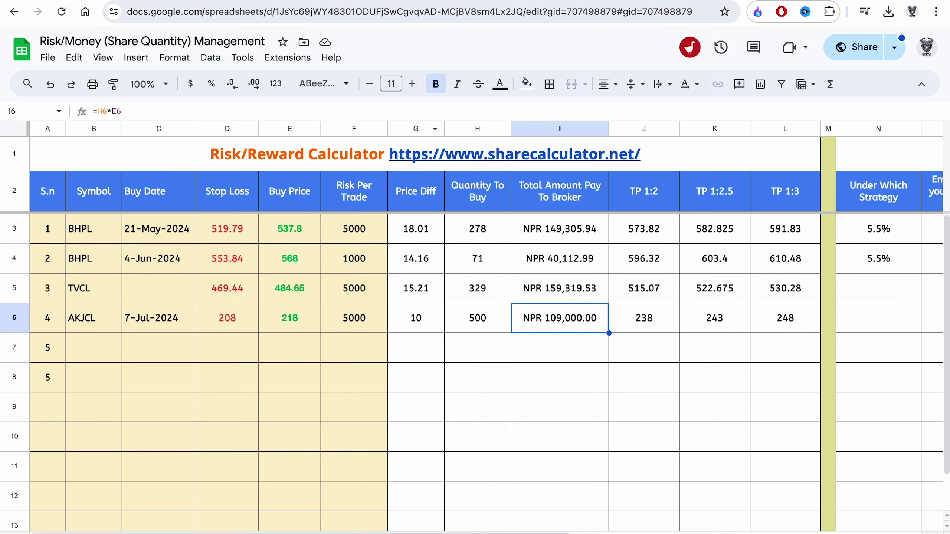
pyautogui.click(558, 348)
pyautogui.click(571, 322)
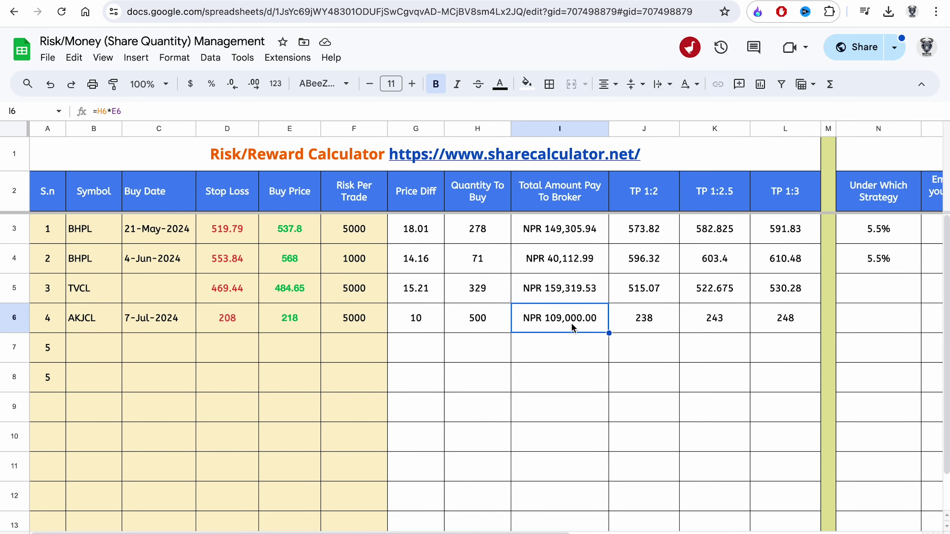
# - Review the Risk Per Trade values of the BHPL, TVCL and AKJCL rows
pyautogui.click(356, 317)
pyautogui.click(357, 232)
pyautogui.click(359, 262)
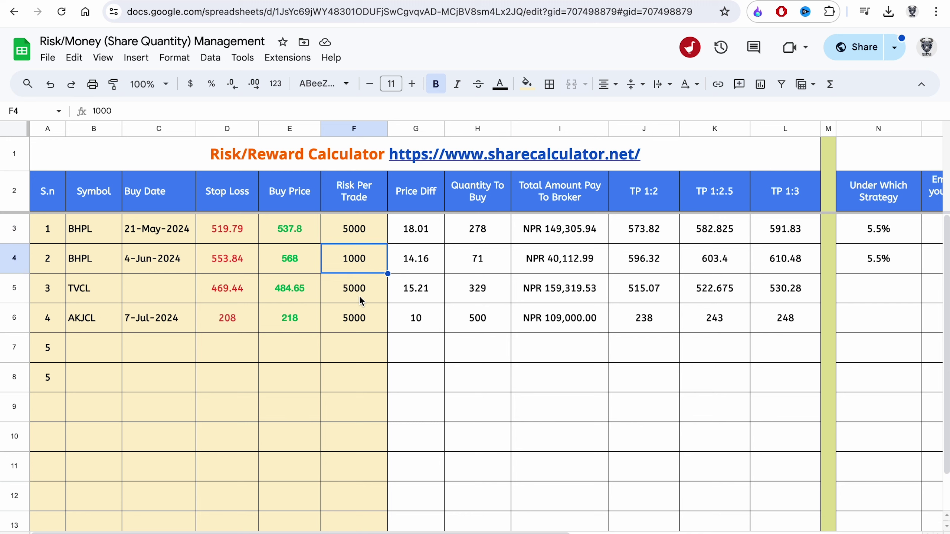
pyautogui.click(360, 290)
pyautogui.click(357, 312)
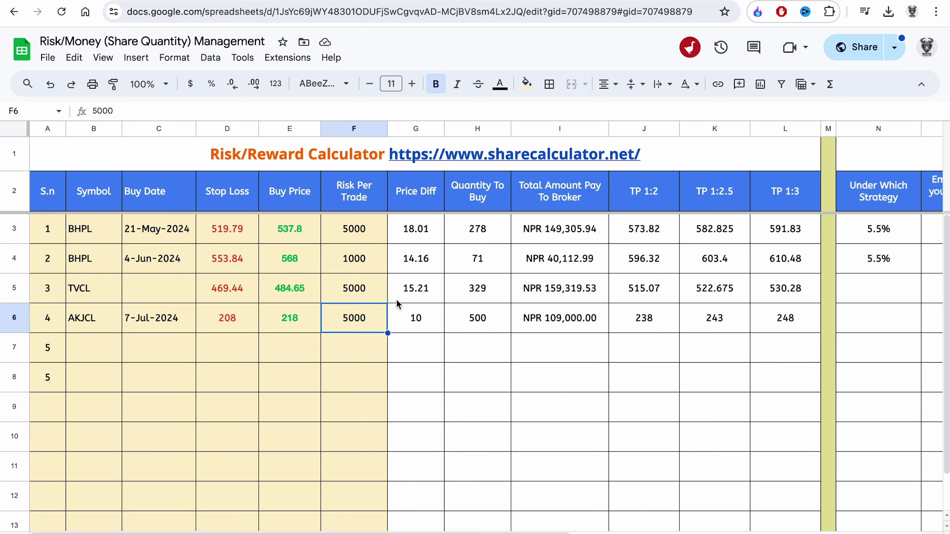
# - Examine the Trading Journal columns, from the strategy and emotions fields through the execution rating
pyautogui.hscroll(10, 454, 301)
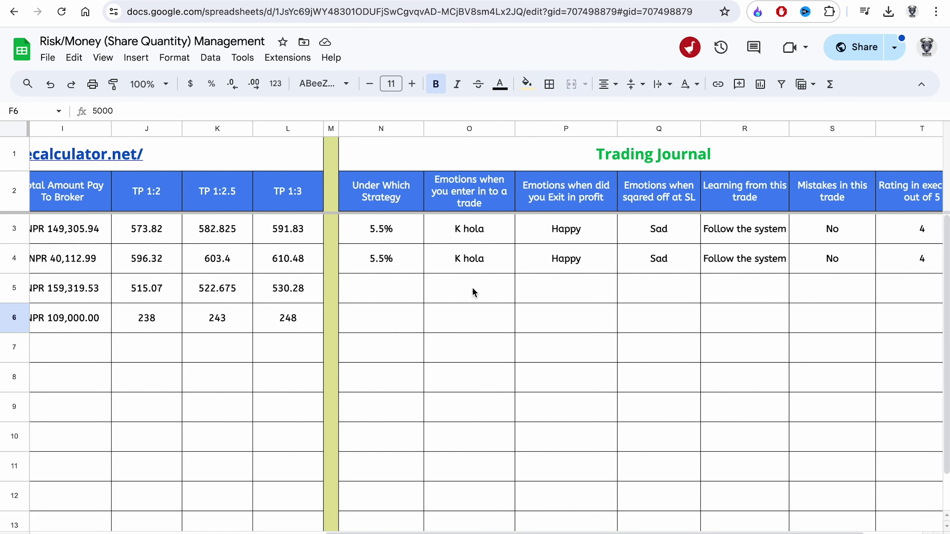
pyautogui.click(677, 157)
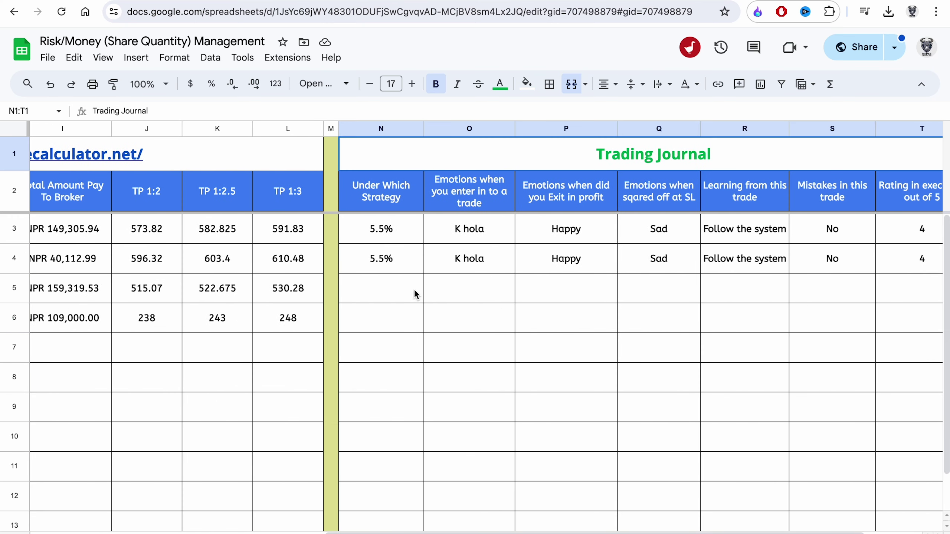
pyautogui.click(383, 290)
pyautogui.click(457, 314)
pyautogui.click(493, 193)
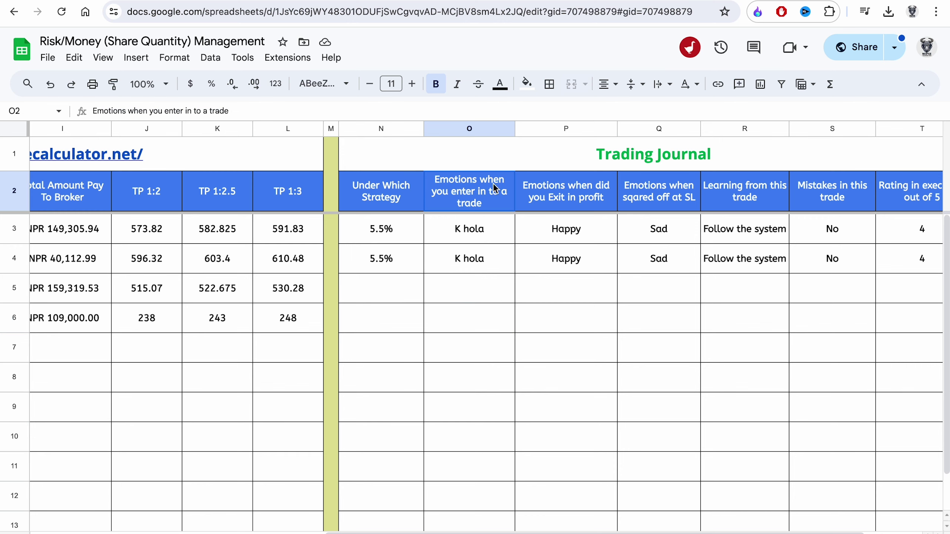
pyautogui.click(548, 192)
pyautogui.hscroll(2, 600, 229)
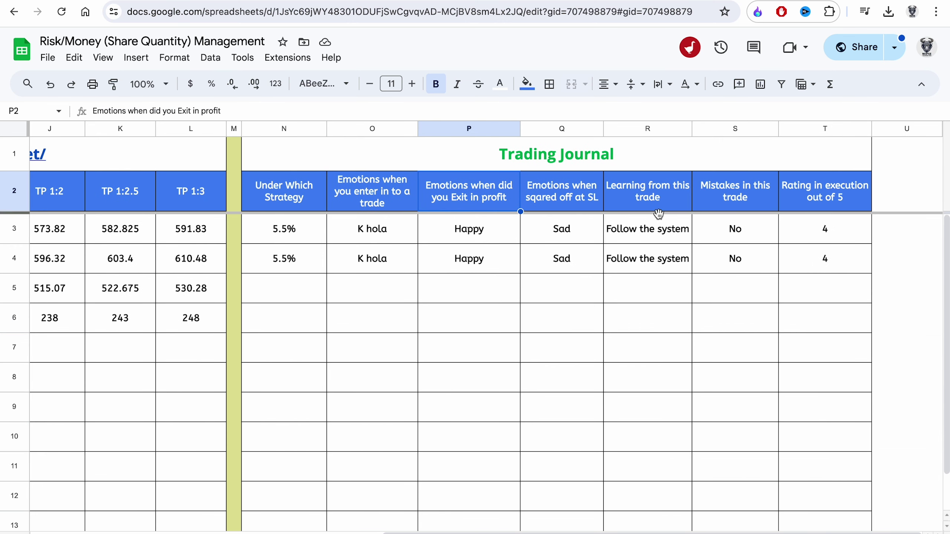
pyautogui.hscroll(-10, 735, 296)
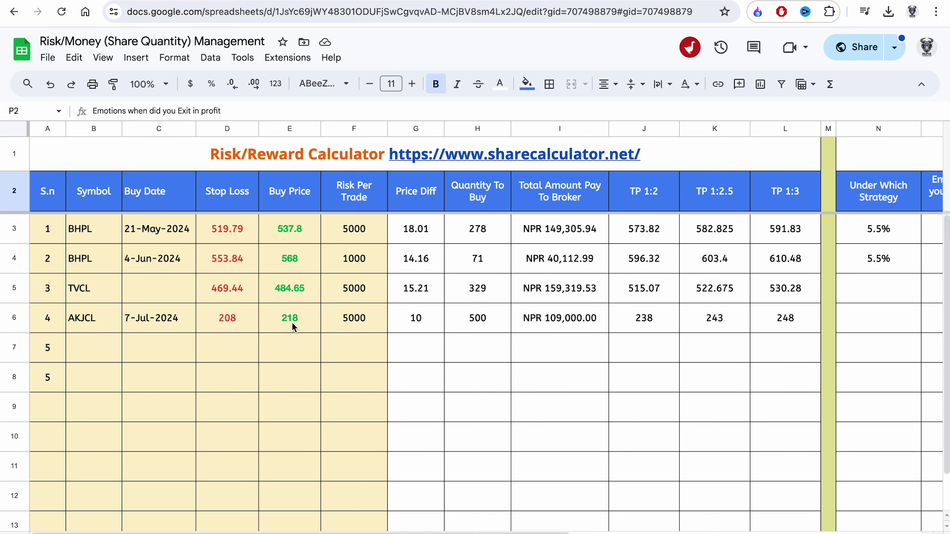
# - Switch to the Check list sheet and select AKJCL's row from Symbol through Rating out of 5 for review
pyautogui.click(91, 355)
pyautogui.scroll(-1, 158, 317)
pyautogui.scroll(1, 159, 317)
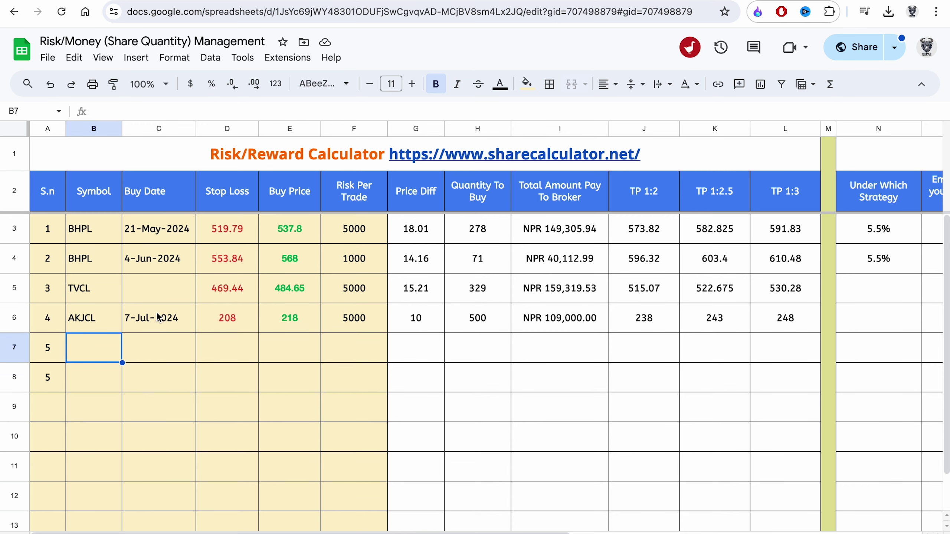
pyautogui.hotkey('ctrl', 'shift', 'pageup')
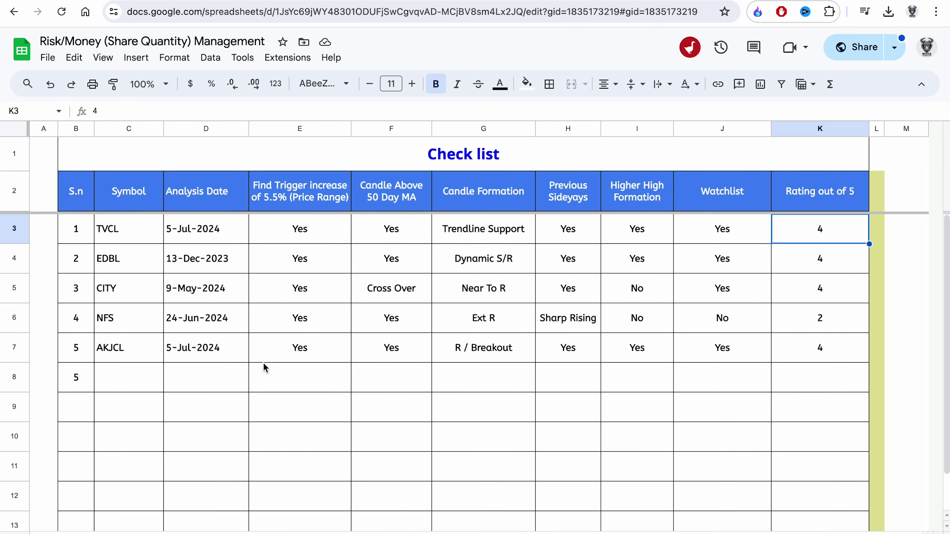
pyautogui.moveTo(149, 357); pyautogui.dragTo(816, 366)
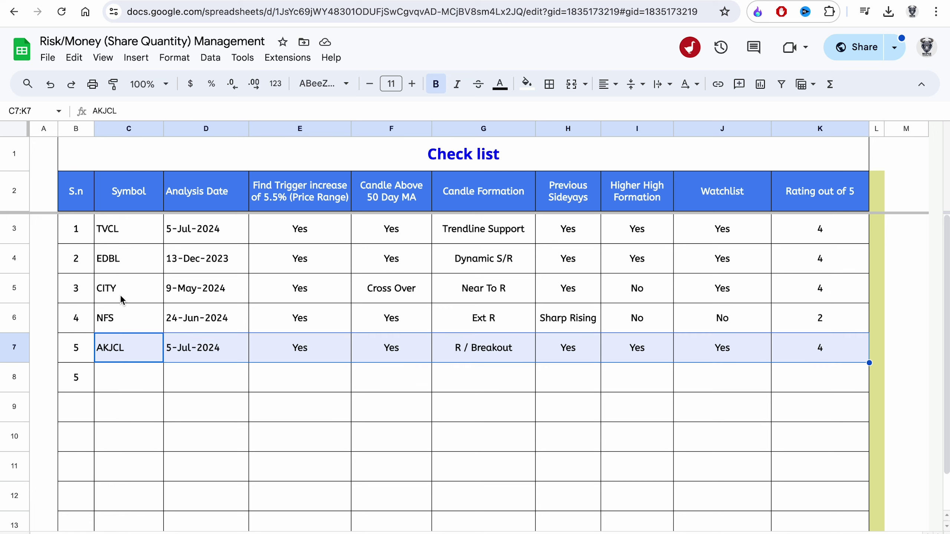
# - Review the TVCL row and the Candle Above 50 Day MA entry for CITY in the check list
pyautogui.moveTo(148, 241); pyautogui.dragTo(848, 238)
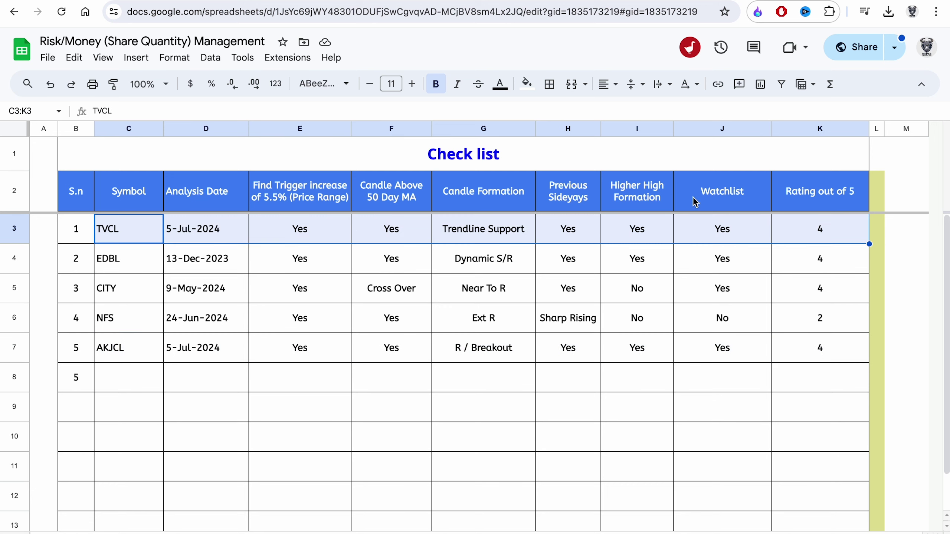
pyautogui.click(439, 385)
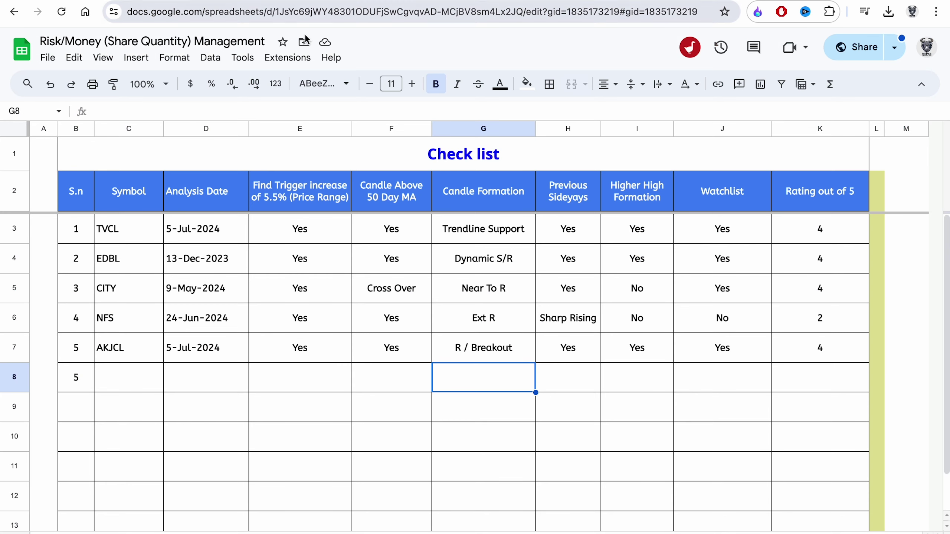
pyautogui.click(325, 151)
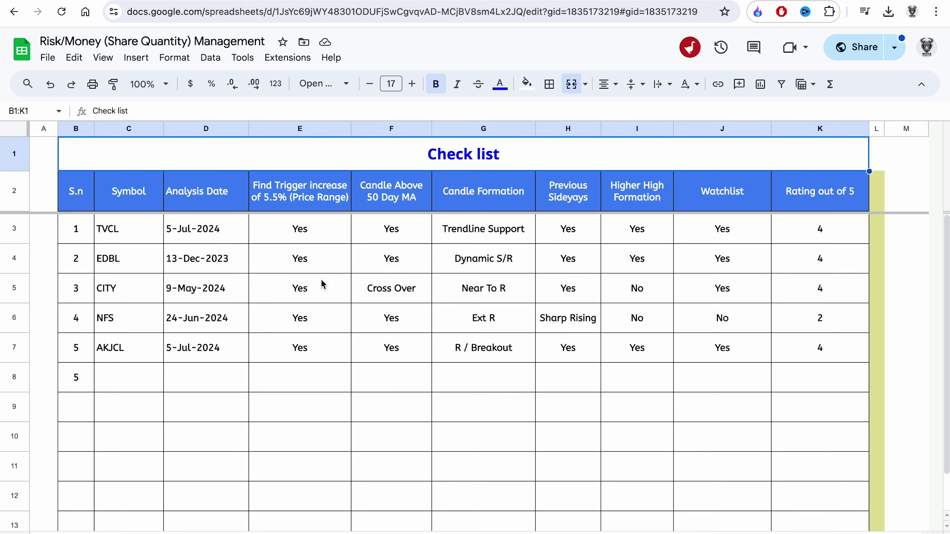
pyautogui.click(403, 385)
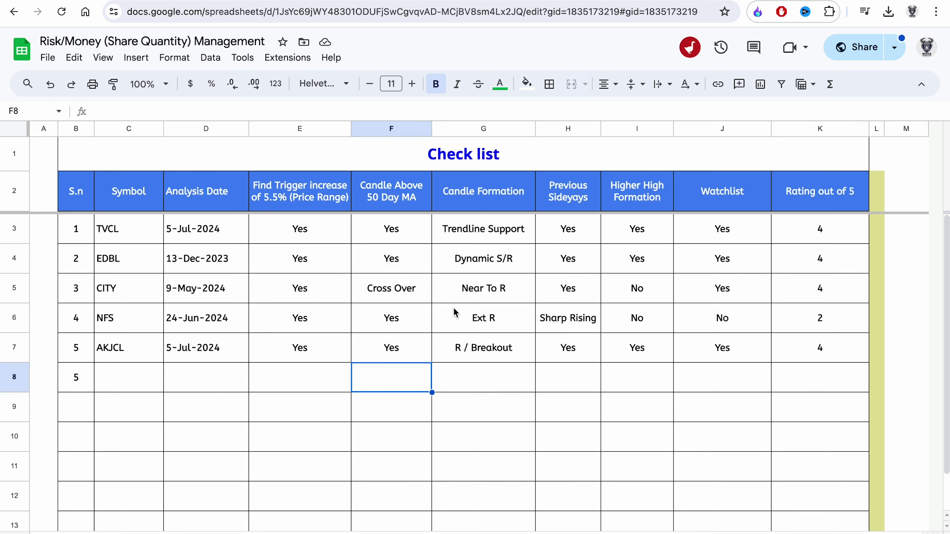
pyautogui.click(403, 295)
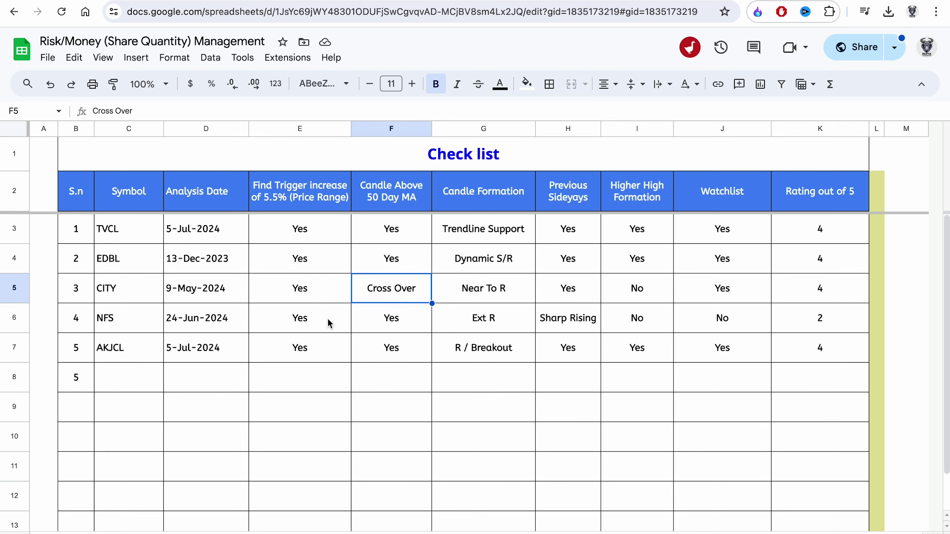
# - Switch to the AKJCL chart on NepseAlpha and examine the price range around the breakout candle
pyautogui.hotkey('ctrl', 'Tab')
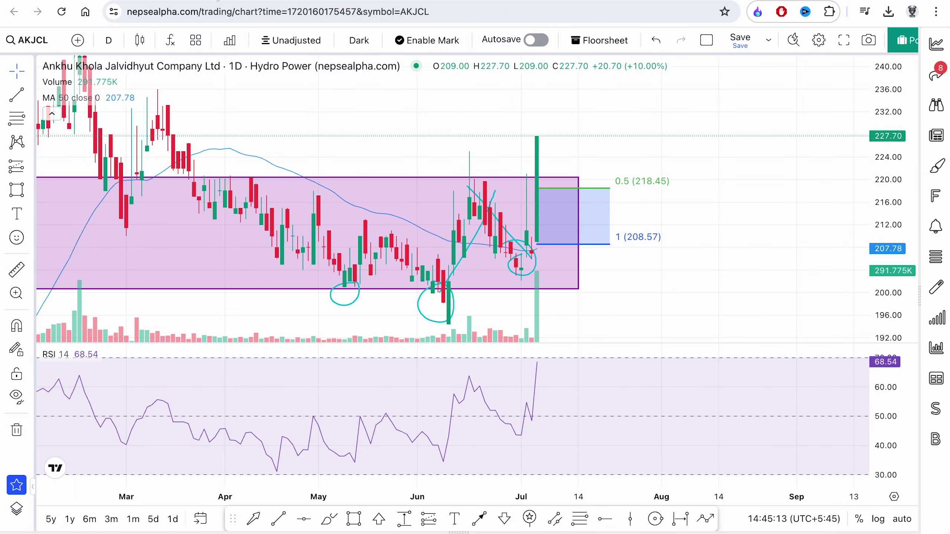
pyautogui.moveTo(279, 121); pyautogui.dragTo(409, 123)
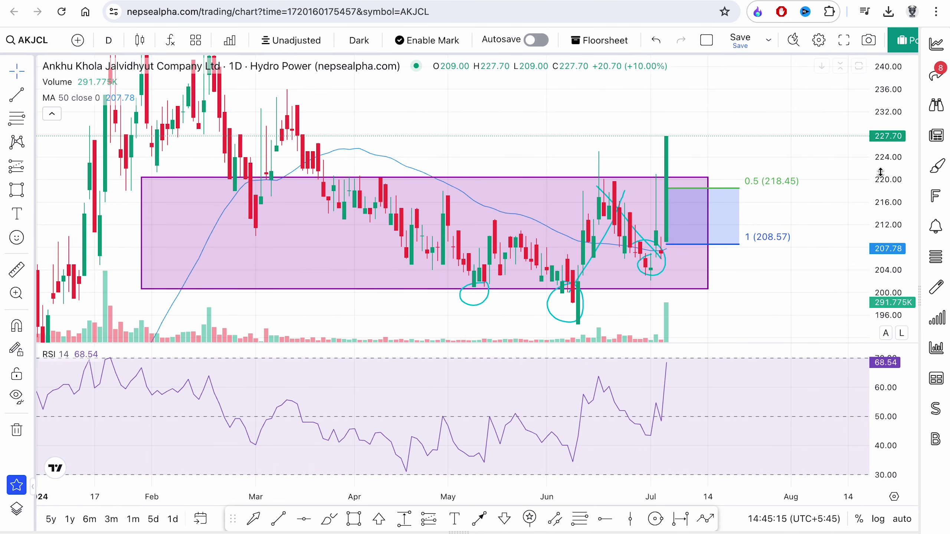
pyautogui.hscroll(5, 721, 195)
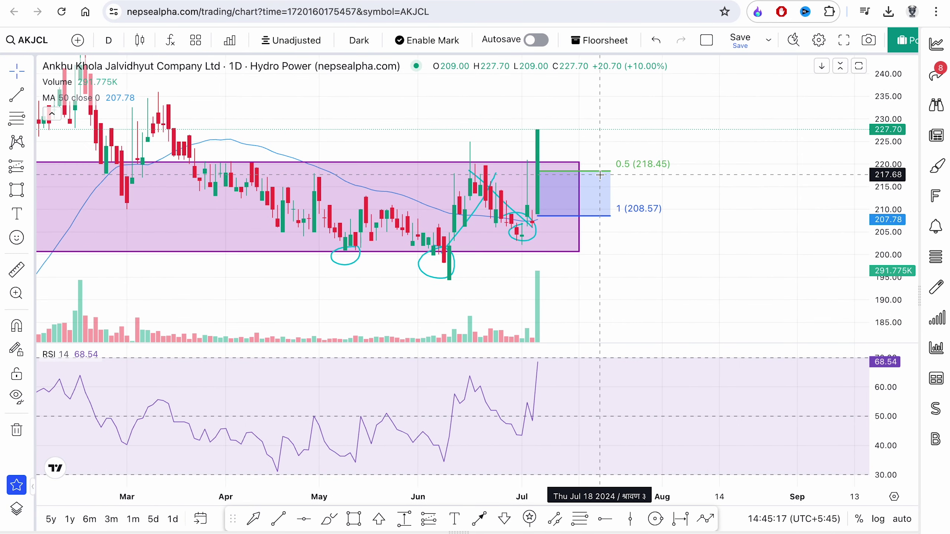
# - Switch to the 5.5% Trading Strategy PDF and read the trigger candle criteria, examples and 50% level calculation
pyautogui.hotkey('ctrl', 'Tab')
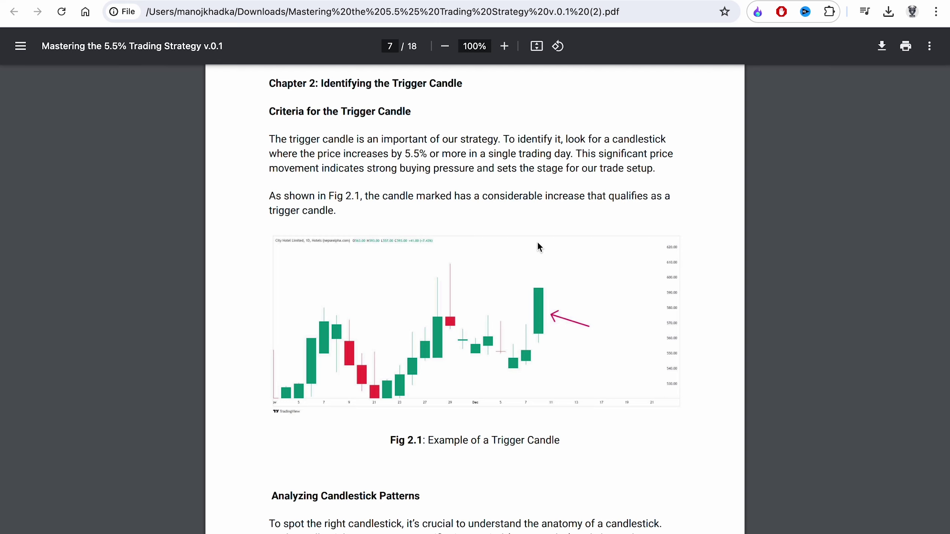
pyautogui.scroll(-12, 538, 242)
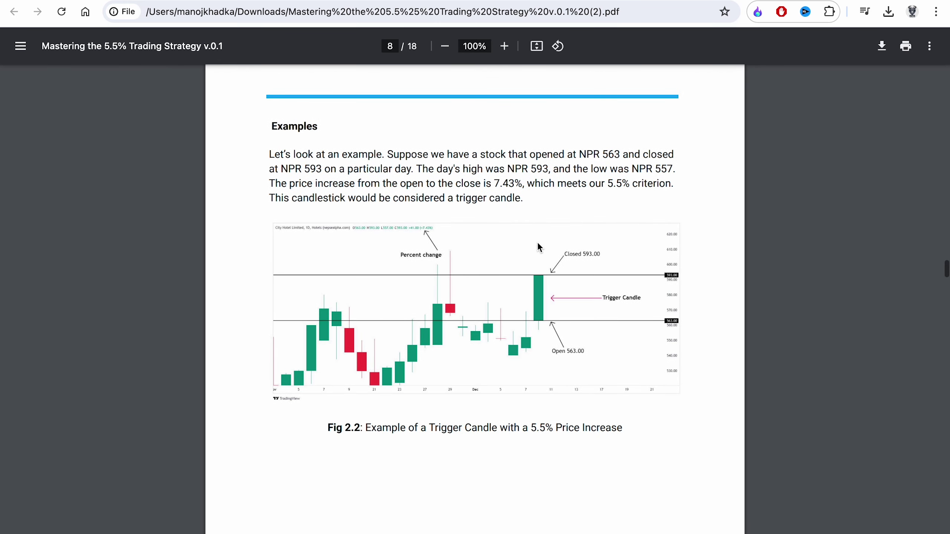
pyautogui.scroll(-12, 445, 242)
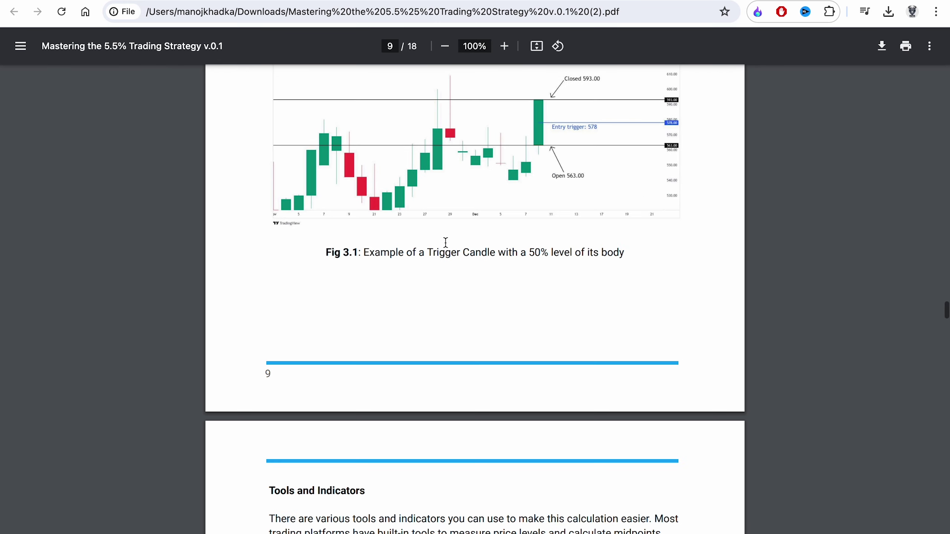
pyautogui.scroll(6, 452, 267)
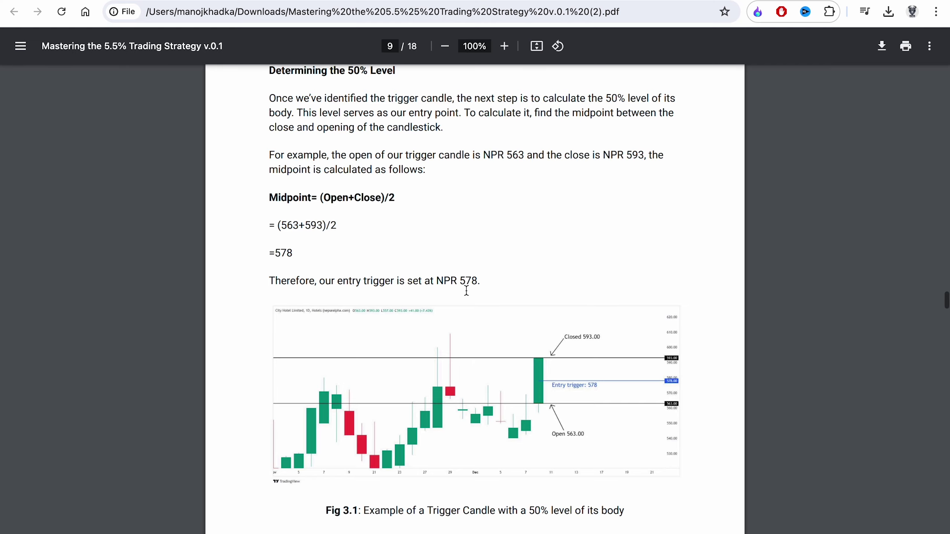
pyautogui.scroll(-5, 466, 290)
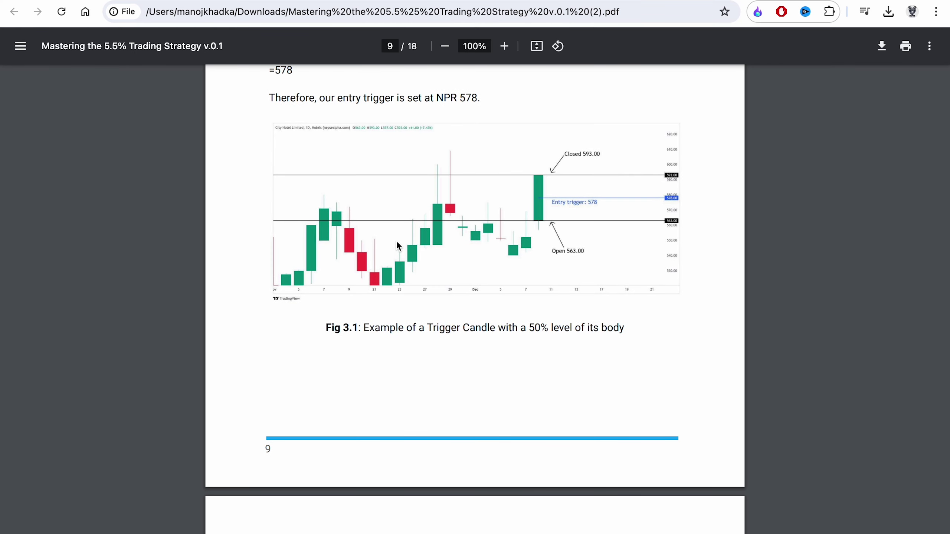
# - Switch back to the AKJCL chart on NepseAlpha and remove its RSI indicator
pyautogui.hotkey('ctrl', 'Tab')
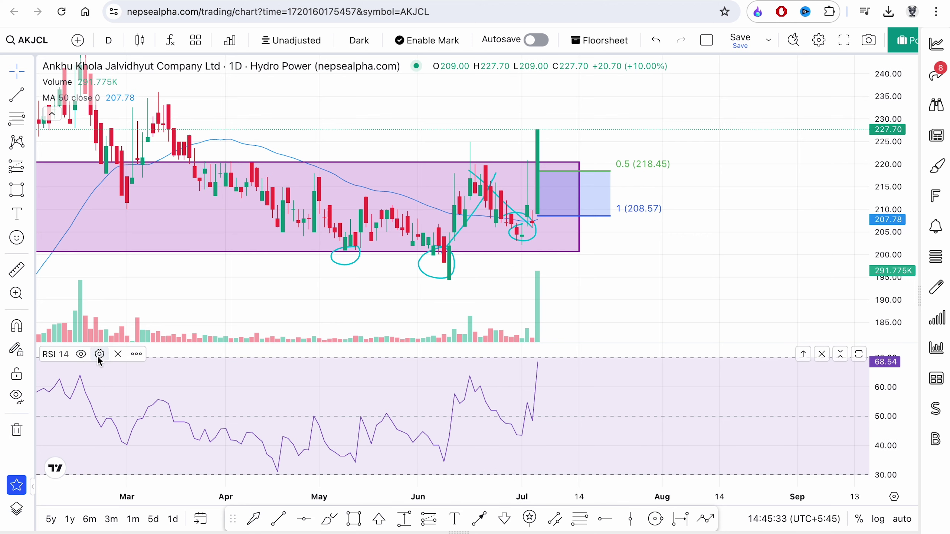
pyautogui.click(117, 354)
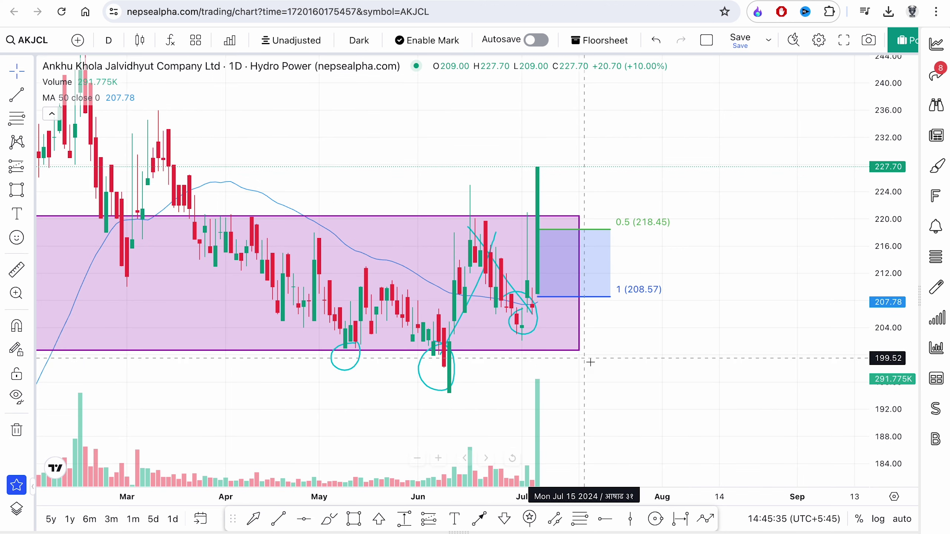
pyautogui.moveTo(880, 199); pyautogui.dragTo(879, 285)
pyautogui.moveTo(717, 329); pyautogui.dragTo(774, 268)
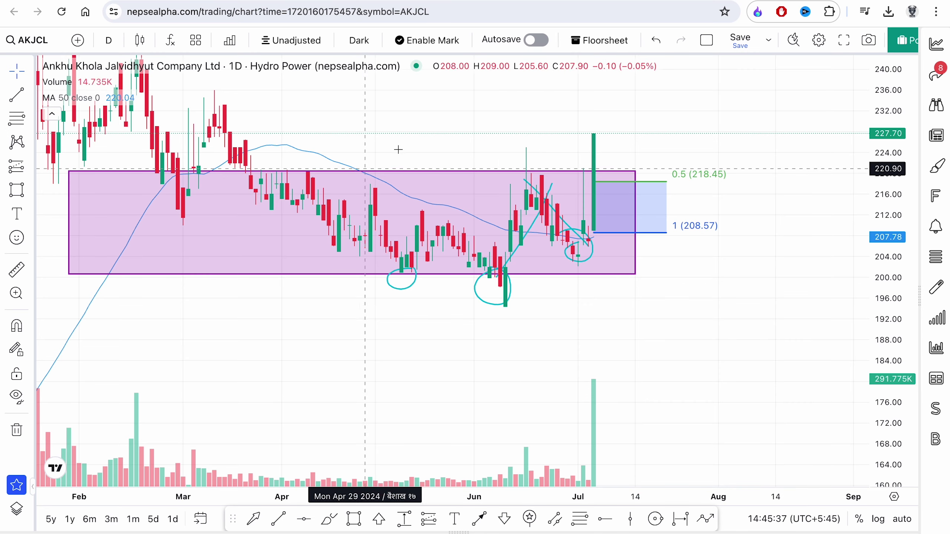
# - Remove all drawings from the AKJCL chart and hide the 50-period moving average
pyautogui.moveTo(398, 149); pyautogui.dragTo(396, 202)
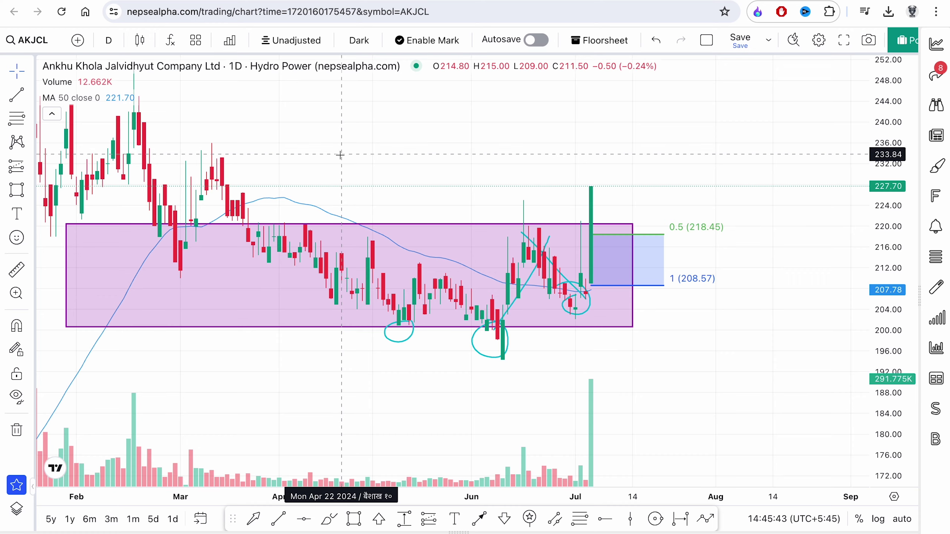
pyautogui.moveTo(352, 164); pyautogui.dragTo(485, 128)
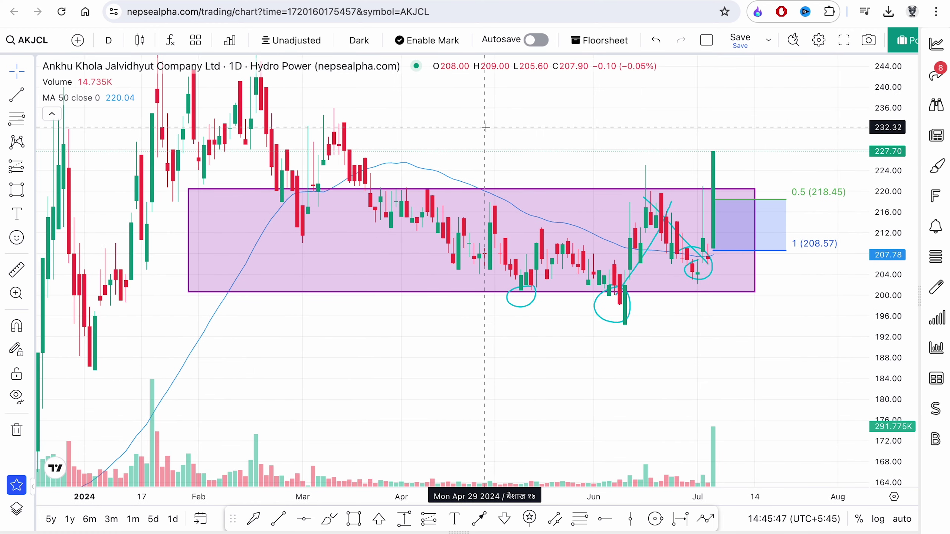
pyautogui.moveTo(419, 309); pyautogui.dragTo(447, 409)
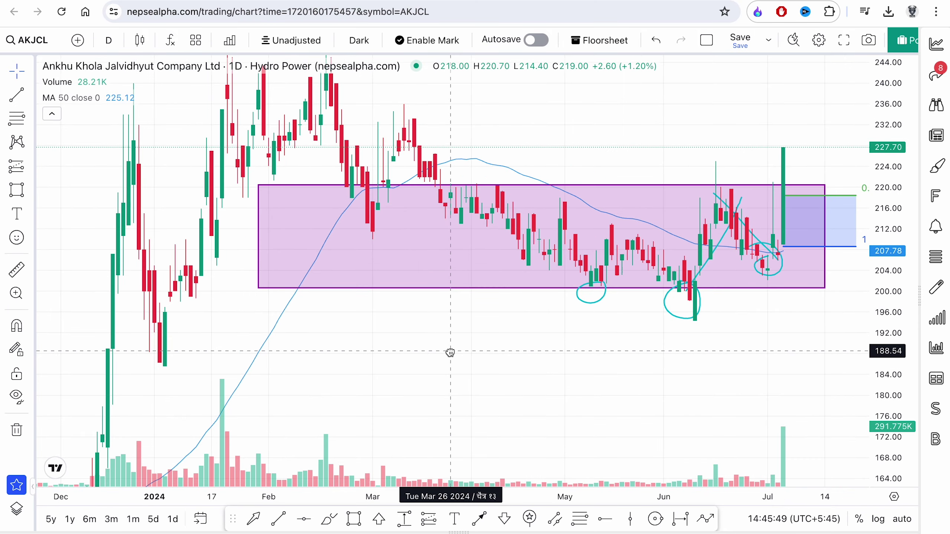
pyautogui.moveTo(420, 368); pyautogui.dragTo(447, 365)
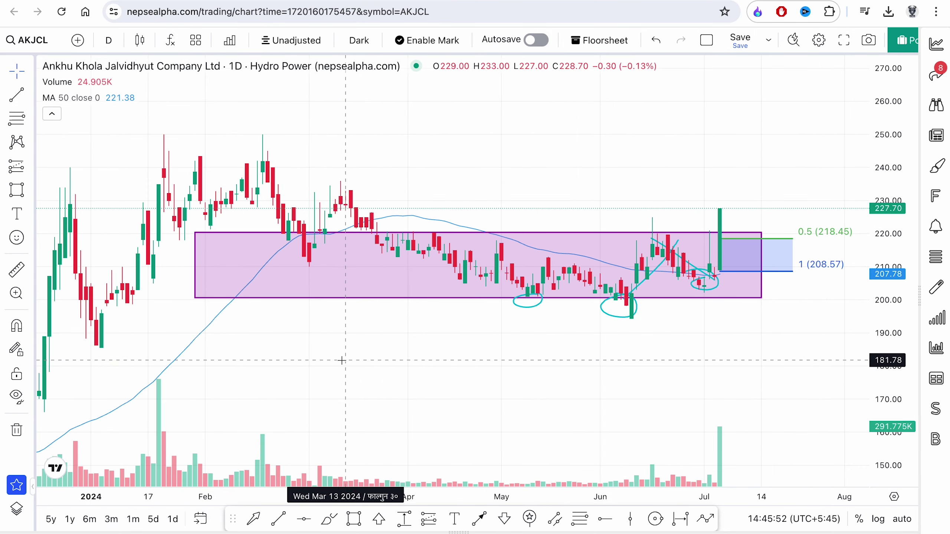
pyautogui.moveTo(345, 360); pyautogui.dragTo(376, 335)
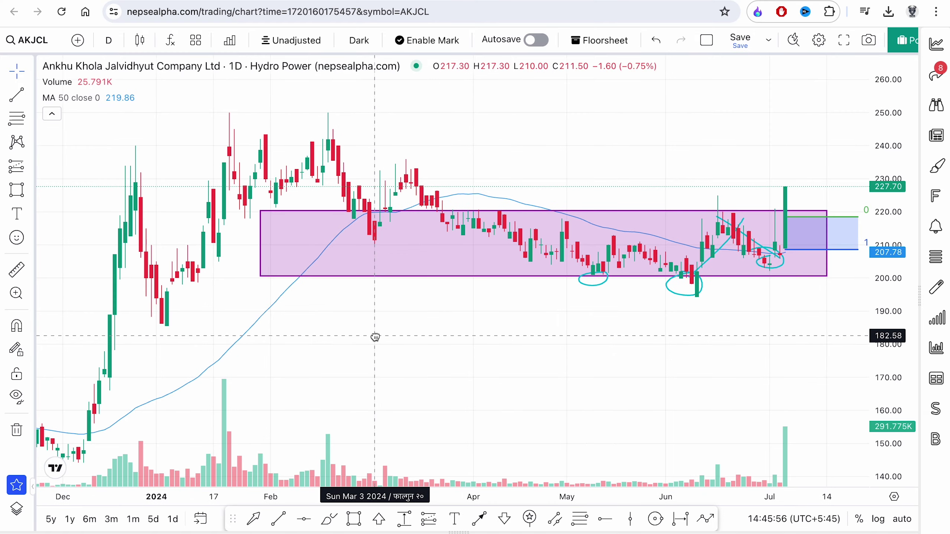
pyautogui.rightClick(511, 151)
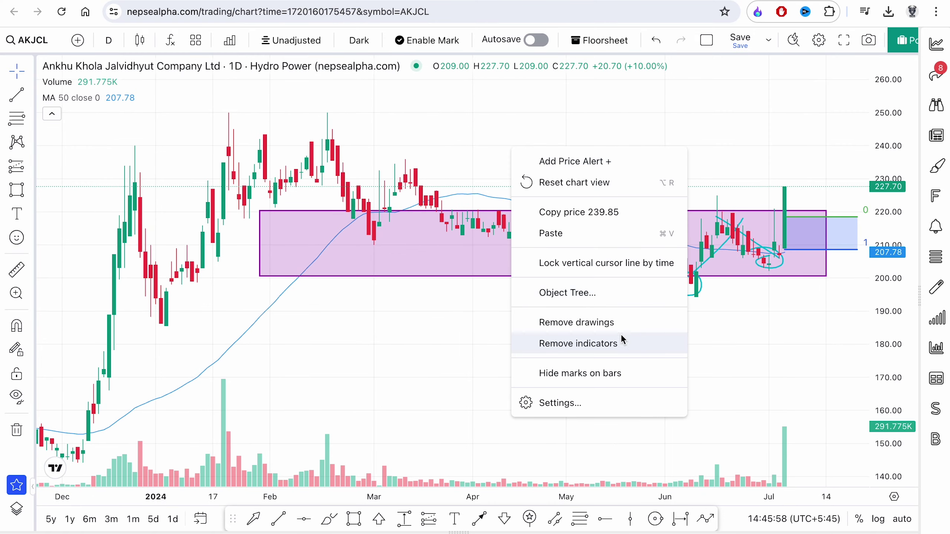
pyautogui.click(596, 322)
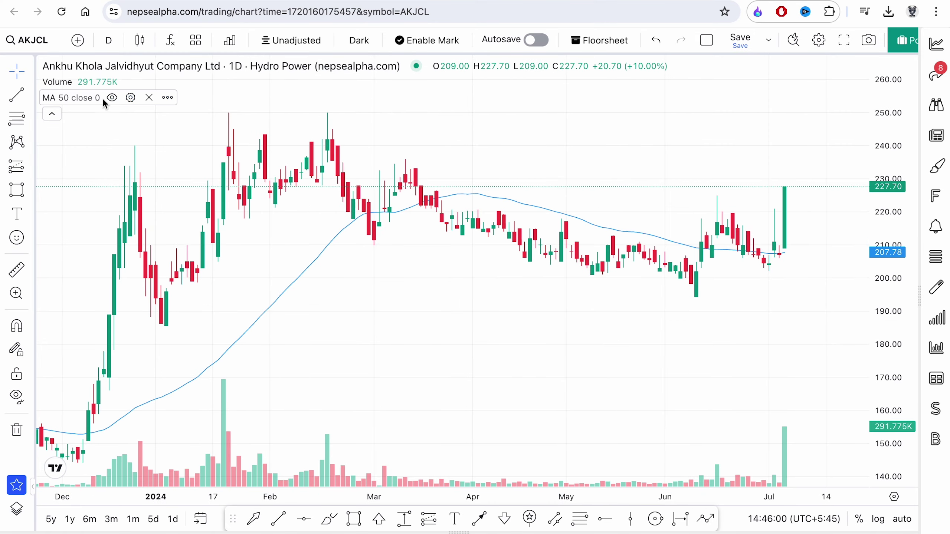
pyautogui.click(112, 98)
# - Draw a rectangular support zone from about 201 down to 198, starting at 8 January 2024 and extending past the latest candle
pyautogui.moveTo(286, 280); pyautogui.dragTo(232, 286)
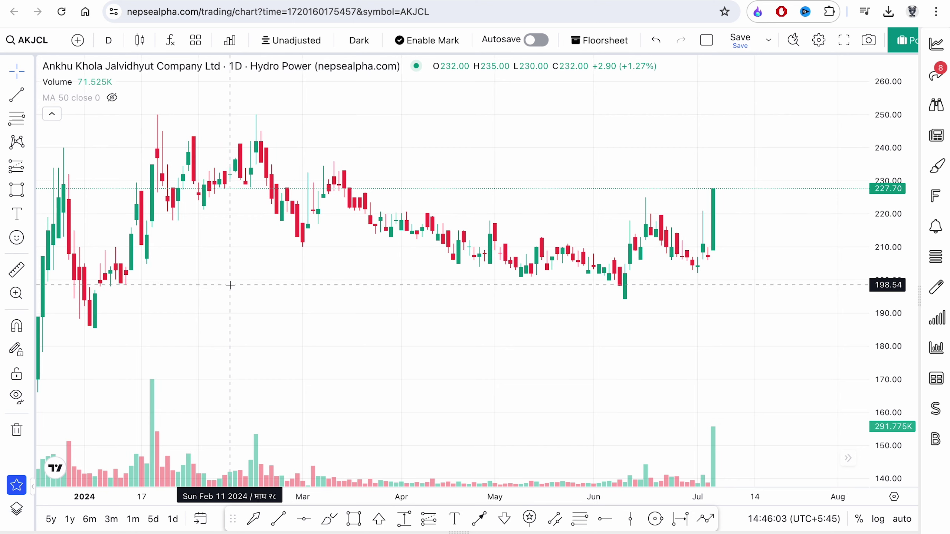
pyautogui.click(352, 524)
pyautogui.click(144, 276)
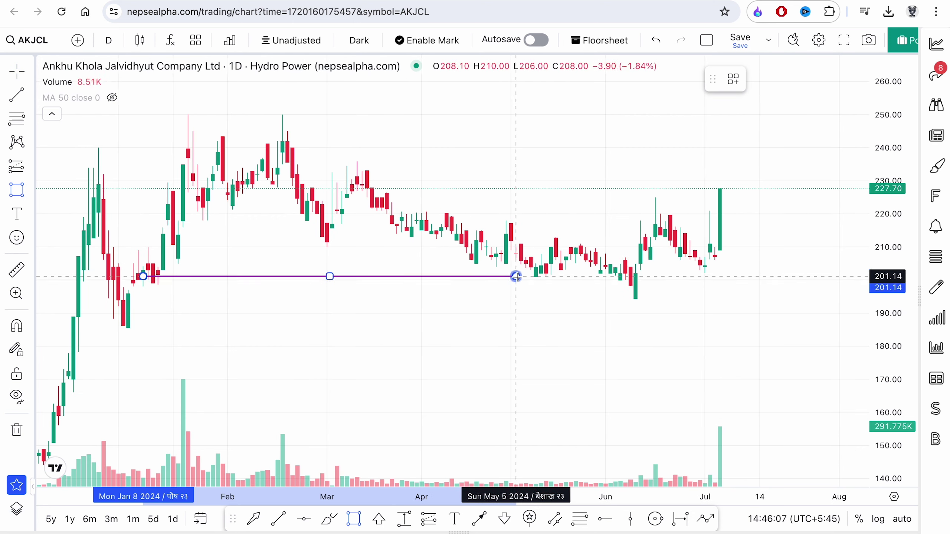
pyautogui.click(794, 285)
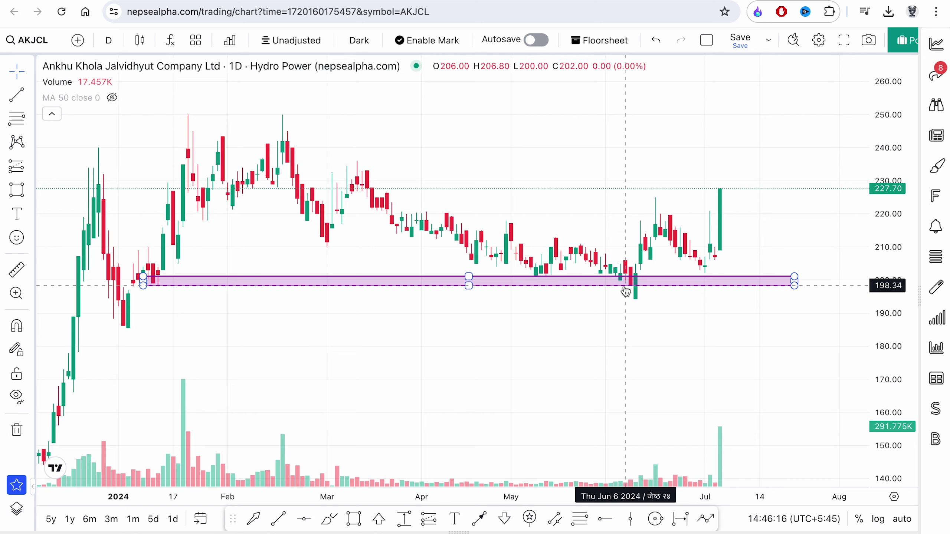
# - Load the JFL chart from the top losers list and hide the market list
pyautogui.click(934, 49)
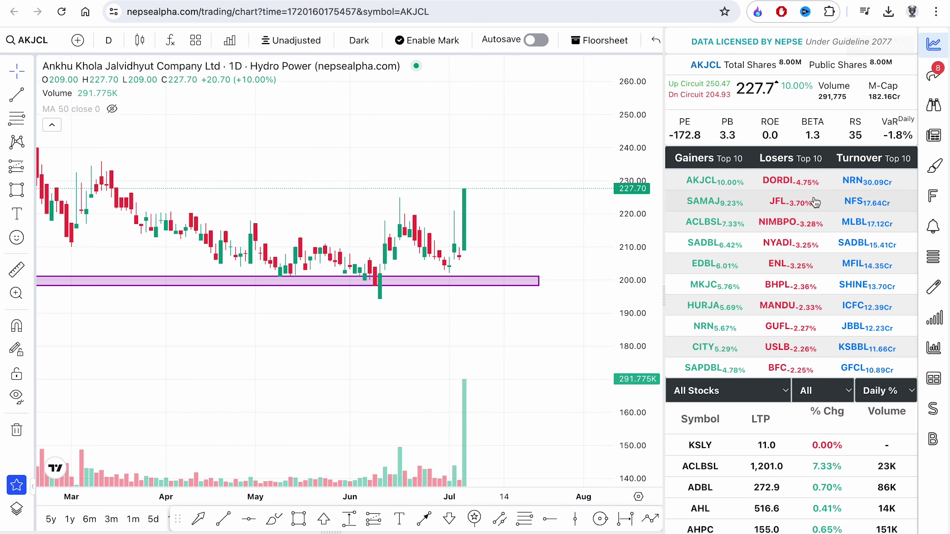
pyautogui.click(780, 204)
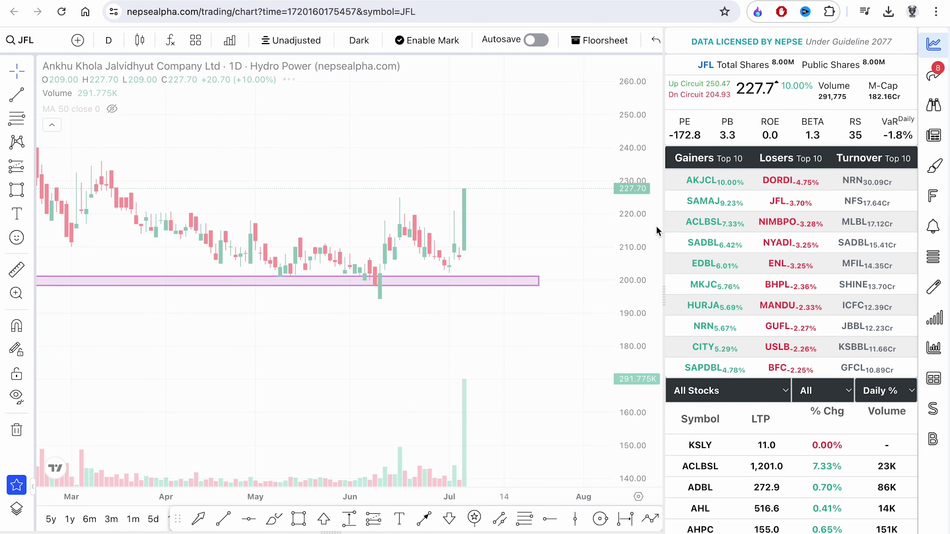
pyautogui.click(933, 45)
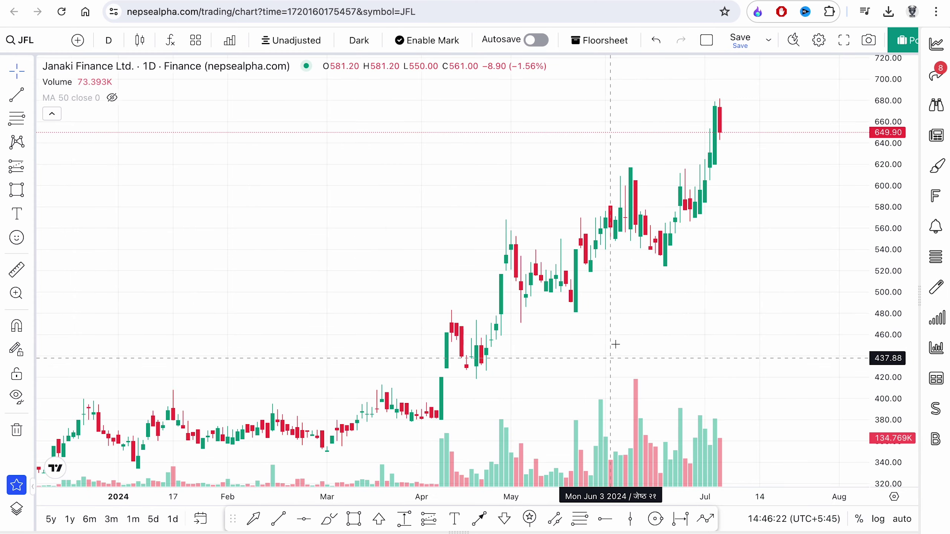
# - Draw a rectangular support zone at about 480 to 493 under JFL's May consolidation, extending into early June
pyautogui.moveTo(614, 325); pyautogui.dragTo(582, 277)
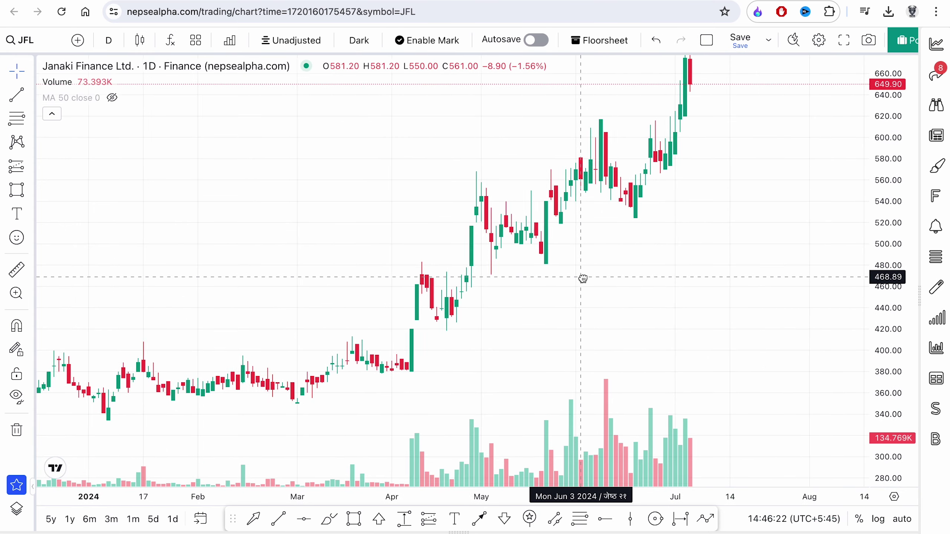
pyautogui.click(353, 520)
pyautogui.click(466, 264)
pyautogui.click(600, 251)
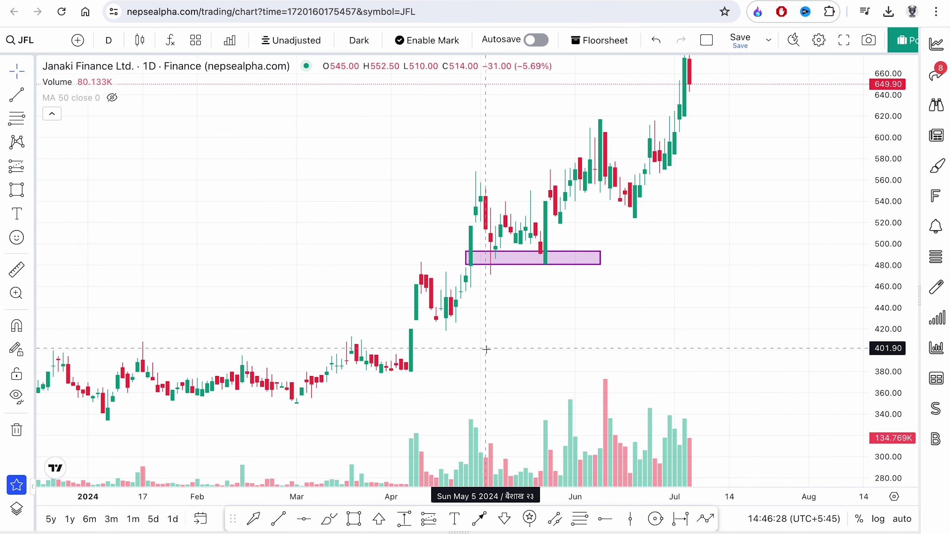
# - Draw a second rectangular zone on JFL from about 528 down to 519, spanning 22 May to 1 July 2024
pyautogui.click(353, 519)
pyautogui.click(550, 214)
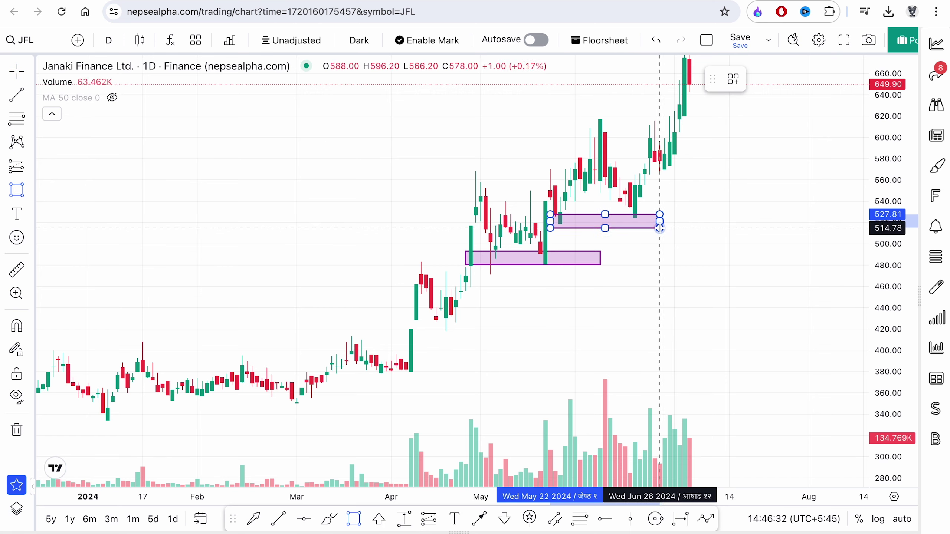
pyautogui.click(674, 223)
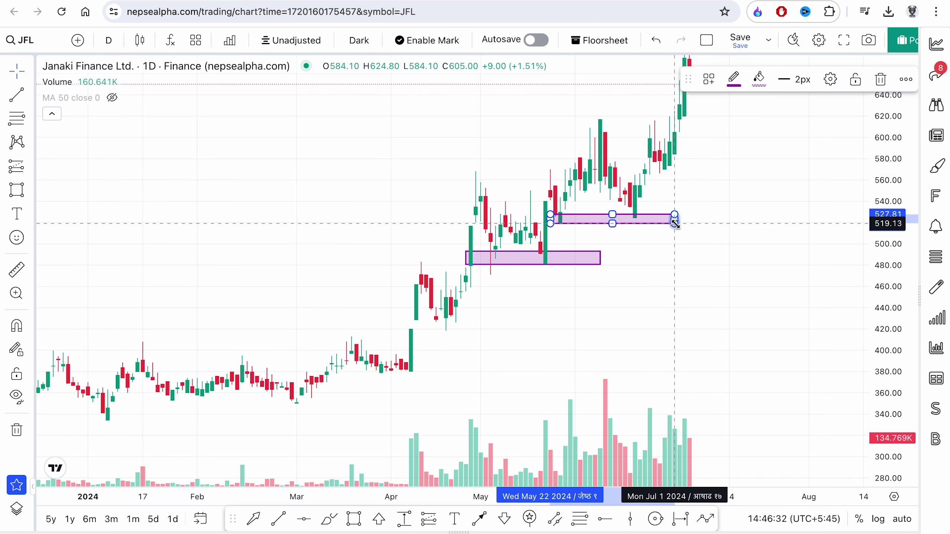
pyautogui.click(716, 206)
# - Load the HURJA chart from the top gainers list
pyautogui.click(943, 48)
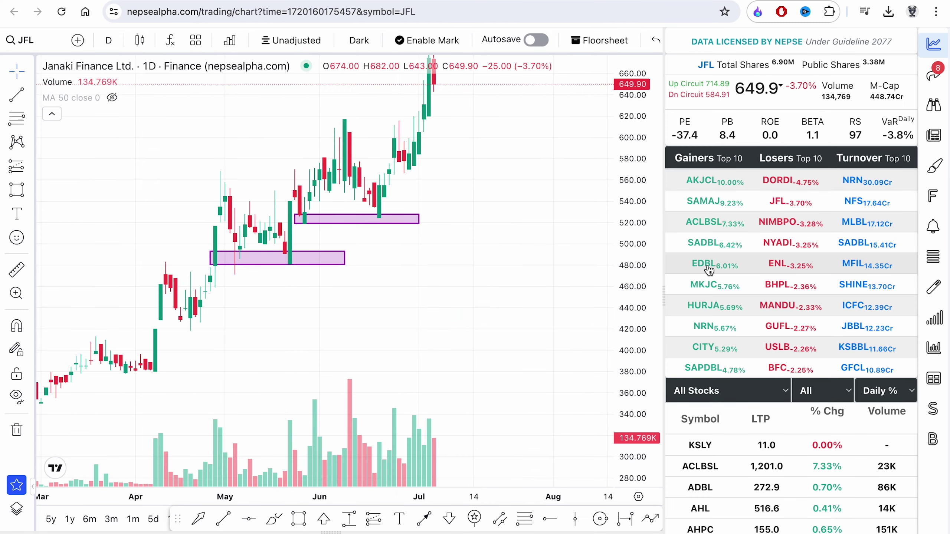
pyautogui.click(705, 307)
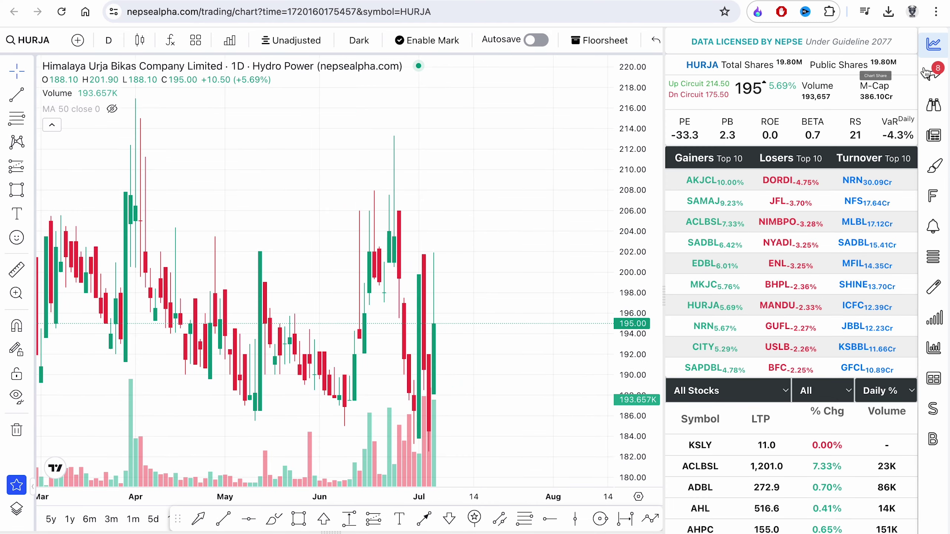
# - Hide the market list and reset HURJA's chart view
pyautogui.click(934, 45)
pyautogui.rightClick(734, 115)
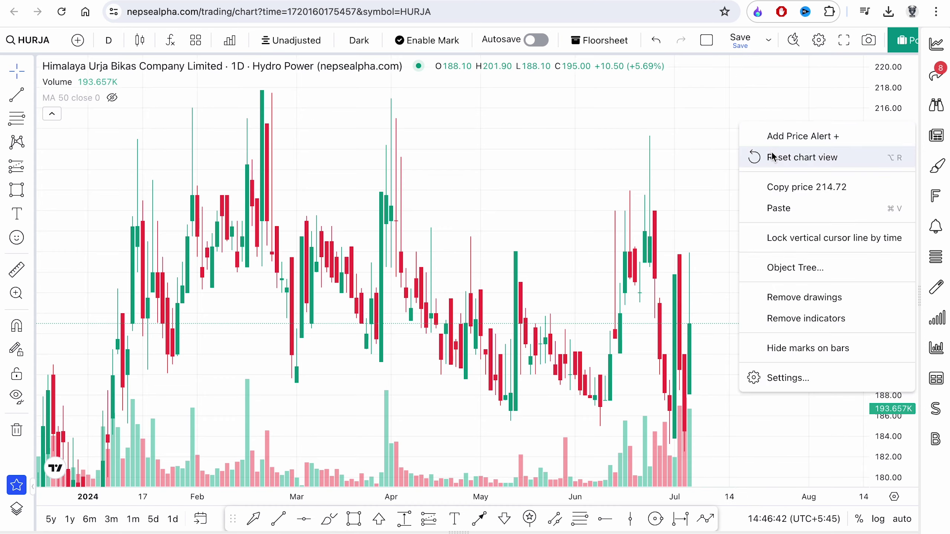
pyautogui.click(773, 155)
pyautogui.moveTo(819, 152); pyautogui.dragTo(714, 125)
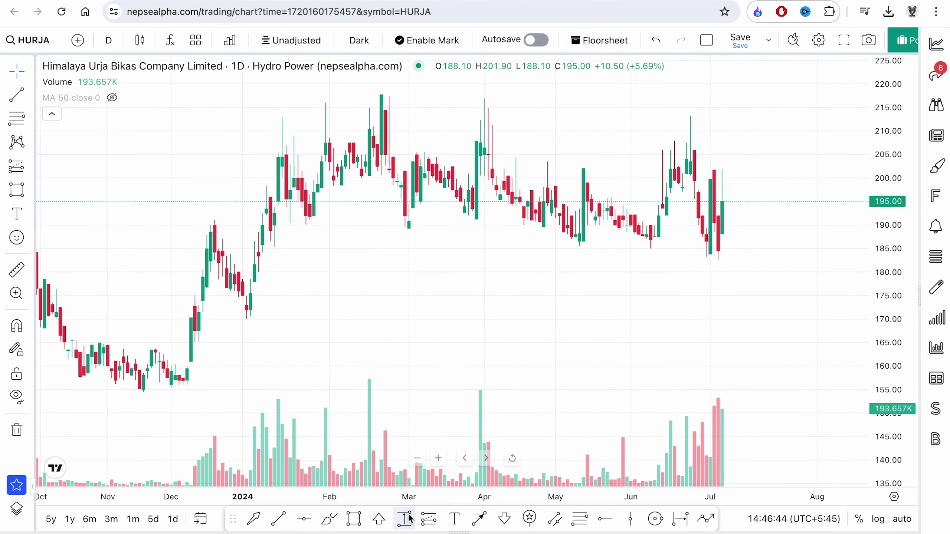
# - Draw a rectangular support zone on HURJA from about 189.5 down to 185.3, spanning early March to 29 July 2024
pyautogui.click(354, 519)
pyautogui.moveTo(409, 227)
pyautogui.mouseDown()
pyautogui.moveTo(471, 240)
pyautogui.moveTo(801, 259)
pyautogui.moveTo(805, 247)
pyautogui.mouseUp()
pyautogui.click(721, 222)
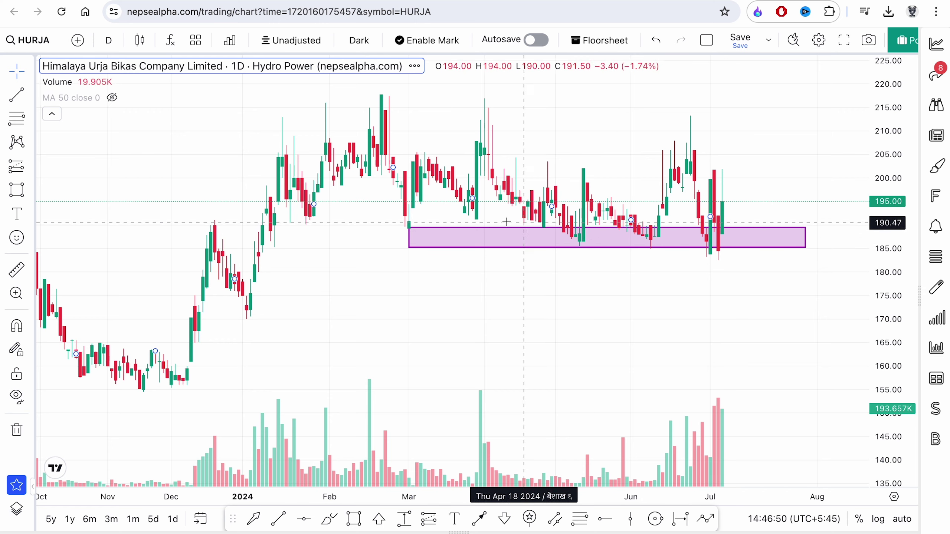
# - Extend the start of HURJA's support zone back to 19 September 2023 to cover the earlier peaks
pyautogui.moveTo(409, 237); pyautogui.dragTo(182, 239)
pyautogui.moveTo(350, 318); pyautogui.dragTo(385, 320)
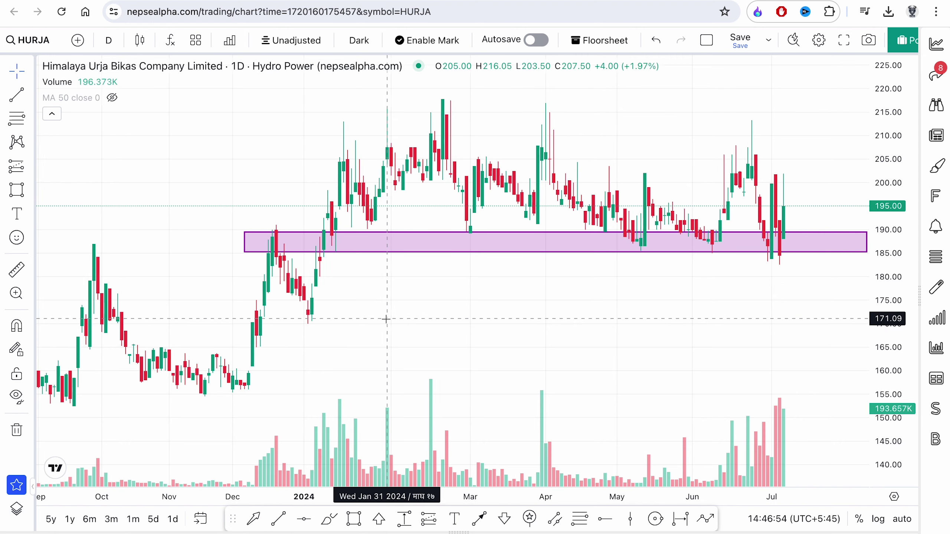
pyautogui.moveTo(244, 241); pyautogui.dragTo(76, 241)
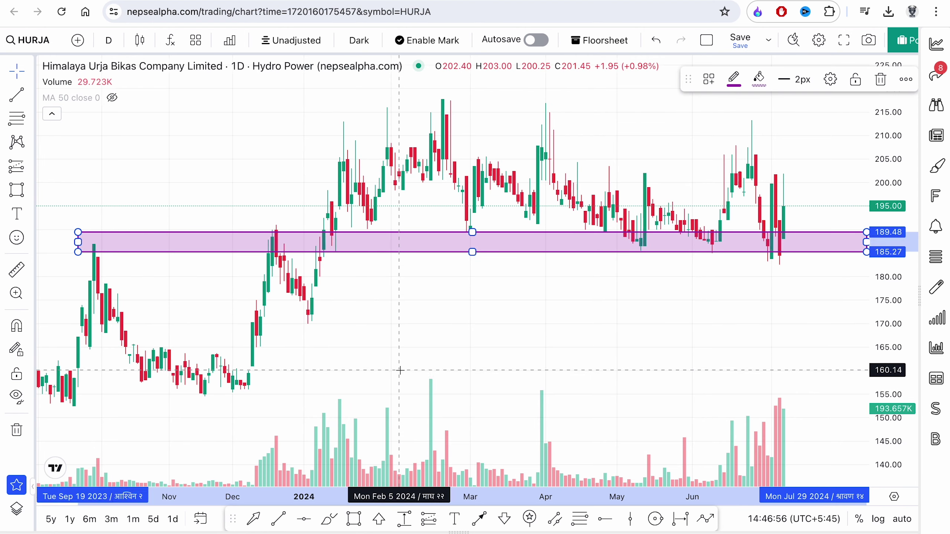
pyautogui.moveTo(374, 372); pyautogui.dragTo(471, 338)
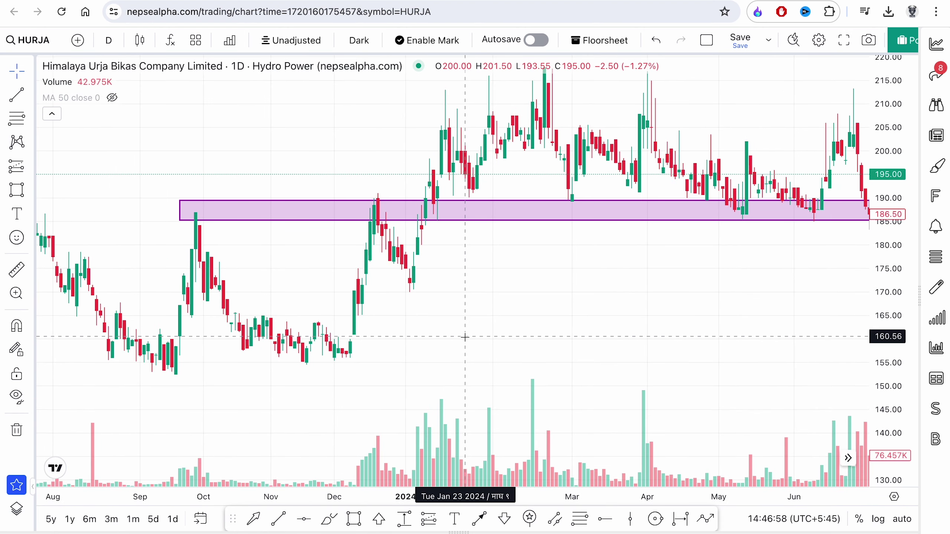
pyautogui.moveTo(485, 327); pyautogui.dragTo(436, 331)
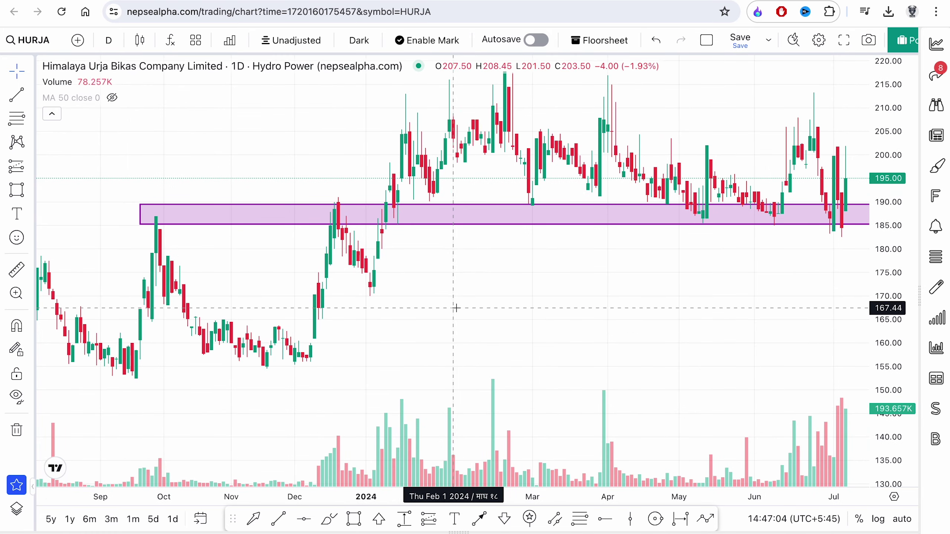
# - Draw a falling trend line on HURJA from about 218.4 on 18 February 2024 to about 189.6 on 4 August 2024
pyautogui.moveTo(450, 312); pyautogui.dragTo(361, 360)
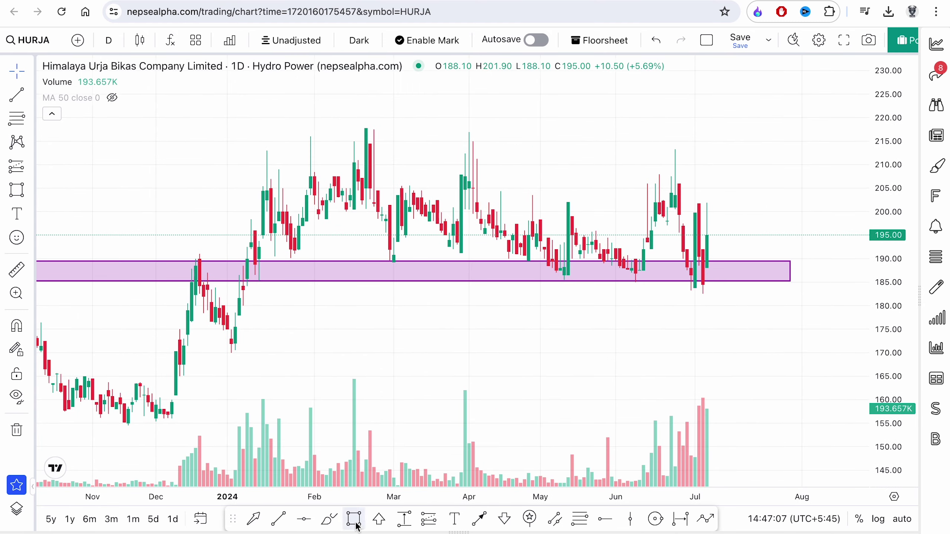
pyautogui.click(281, 521)
pyautogui.click(358, 125)
pyautogui.click(810, 260)
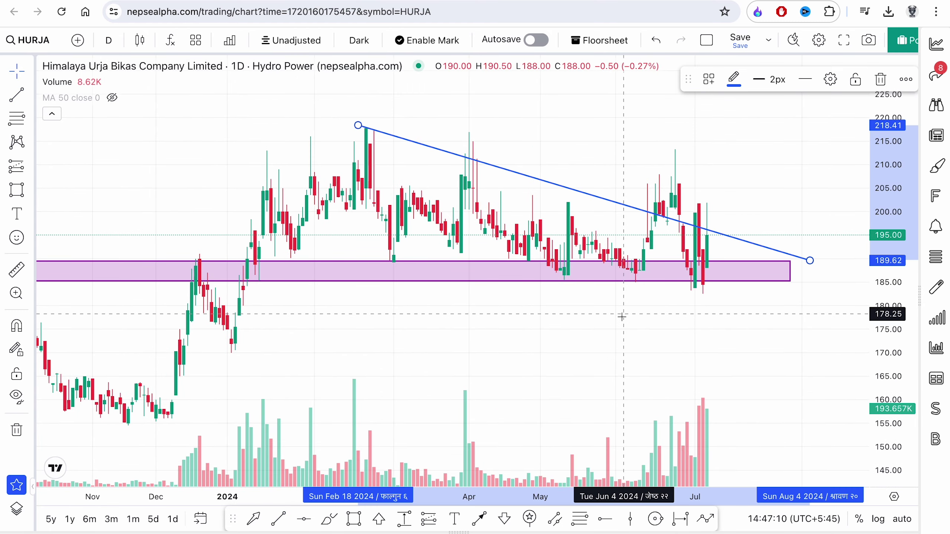
pyautogui.click(621, 317)
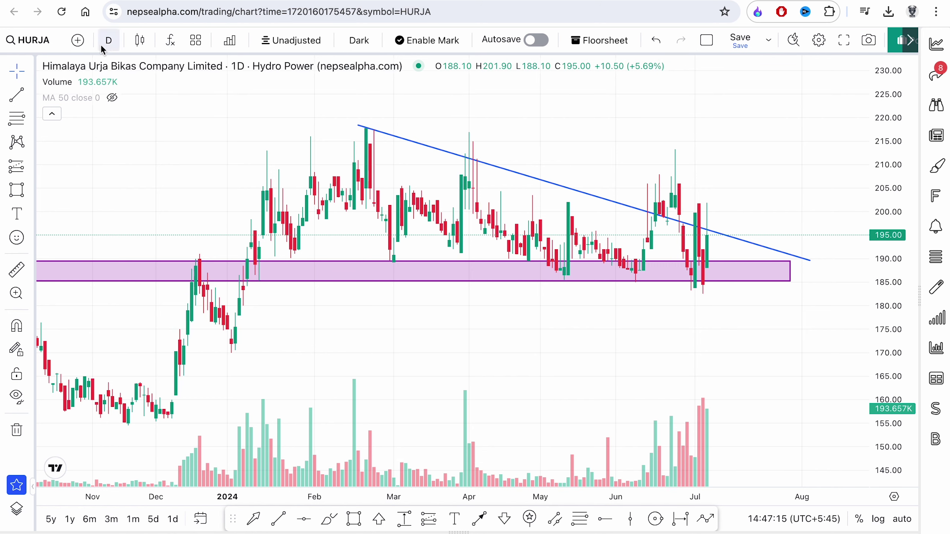
# - Search for NEP and load the NEPSE index chart
pyautogui.click(52, 41)
pyautogui.write('NEP')
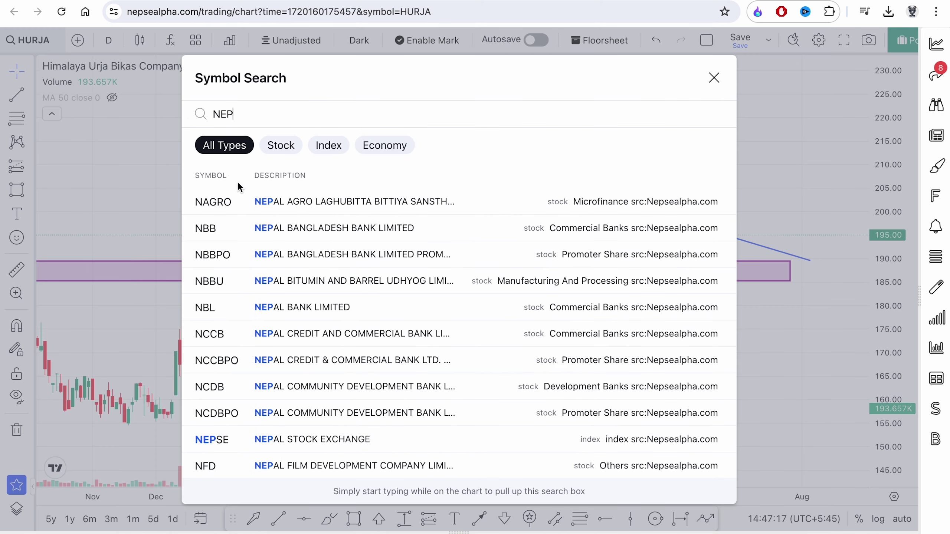
pyautogui.press('Return')
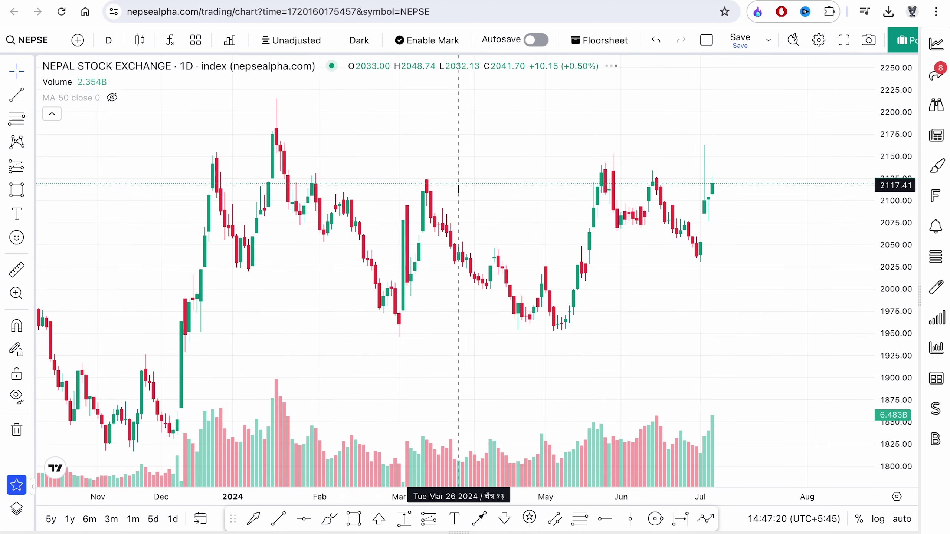
# - Draw a rising trend line on NEPSE from about 1941 on 29 April 2024 to about 2103 on 21 July 2024
pyautogui.scroll(-3, 784, 206)
pyautogui.scroll(-1, 784, 206)
pyautogui.moveTo(879, 119); pyautogui.dragTo(854, 403)
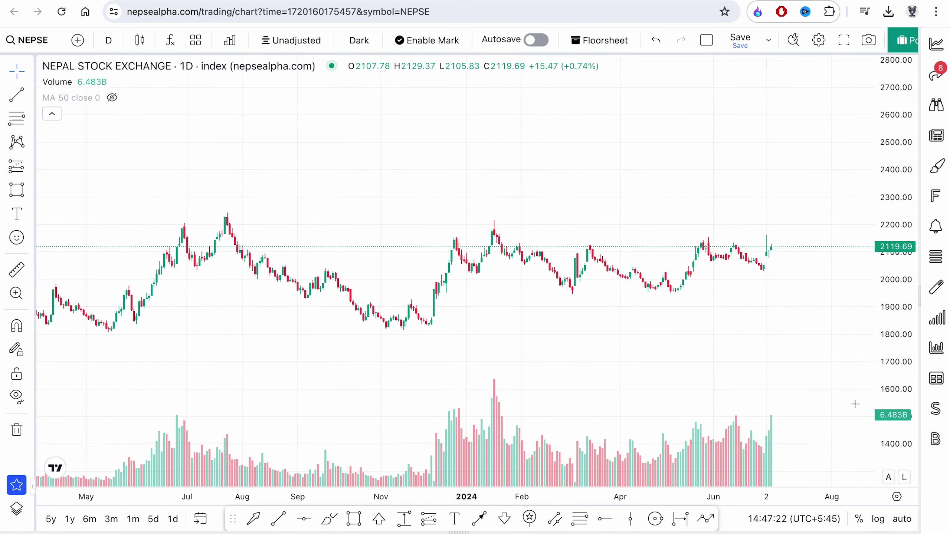
pyautogui.moveTo(787, 365); pyautogui.dragTo(693, 365)
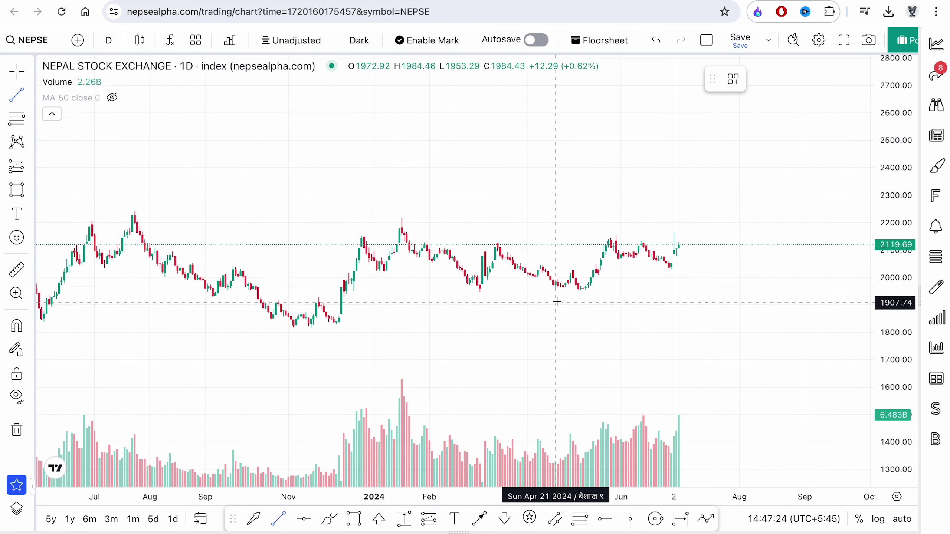
pyautogui.click(568, 294)
pyautogui.click(714, 249)
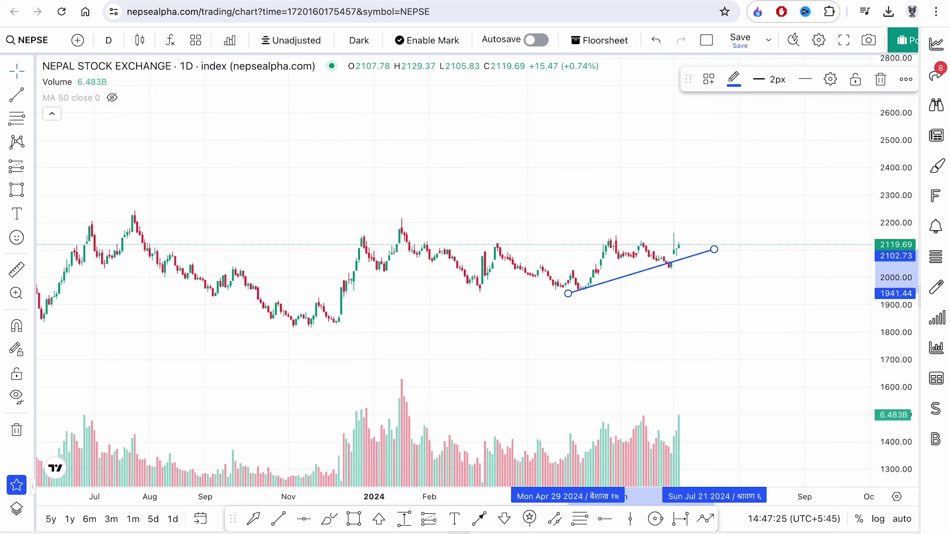
# - Draw a falling trend line on NEPSE from about 2180 on 11 January 2024 to about 2095 on 20 August 2024
pyautogui.click(280, 517)
pyautogui.click(394, 228)
pyautogui.click(779, 250)
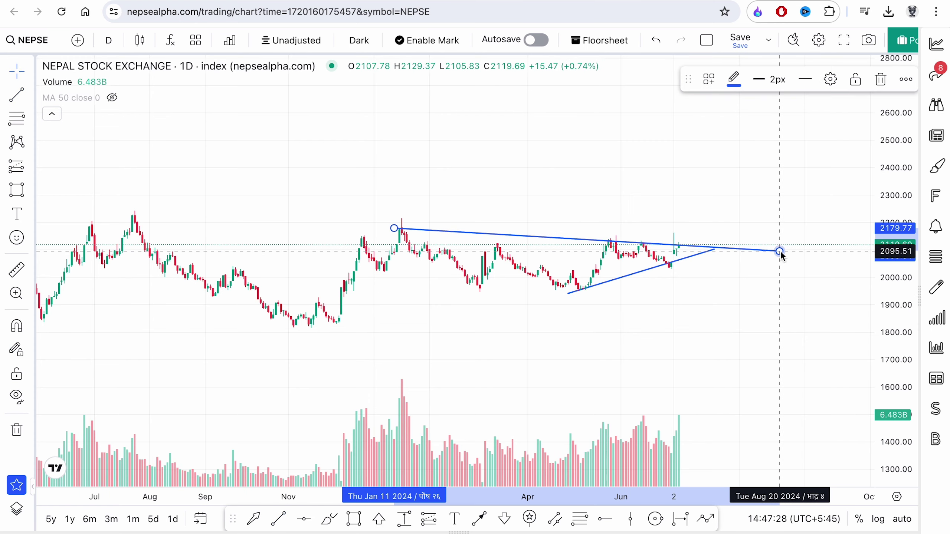
pyautogui.click(668, 164)
# - Draw a projected NEPSE path from the last candle up to about 2210, back to about 2124, then up to about 2241
pyautogui.rightClick(607, 170)
pyautogui.click(646, 197)
pyautogui.moveTo(739, 364); pyautogui.dragTo(549, 365)
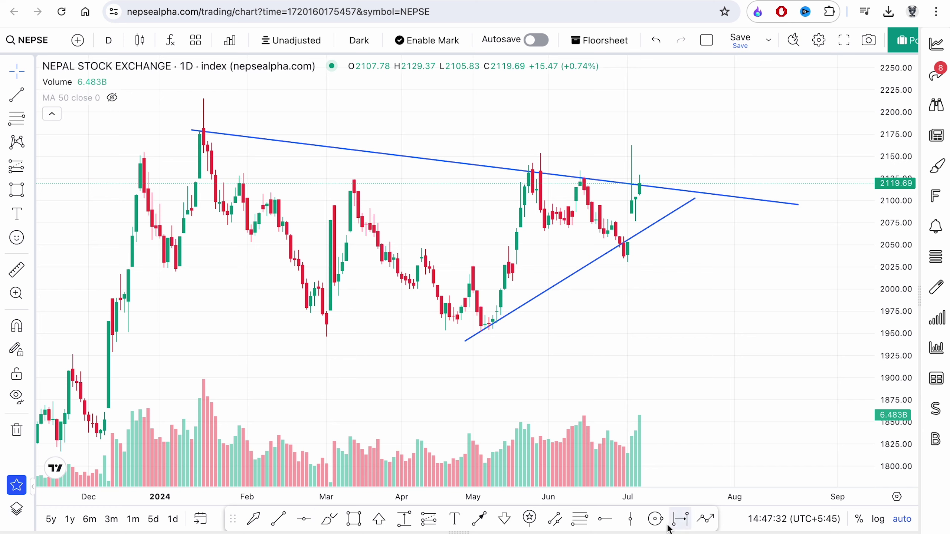
pyautogui.click(705, 518)
pyautogui.click(643, 182)
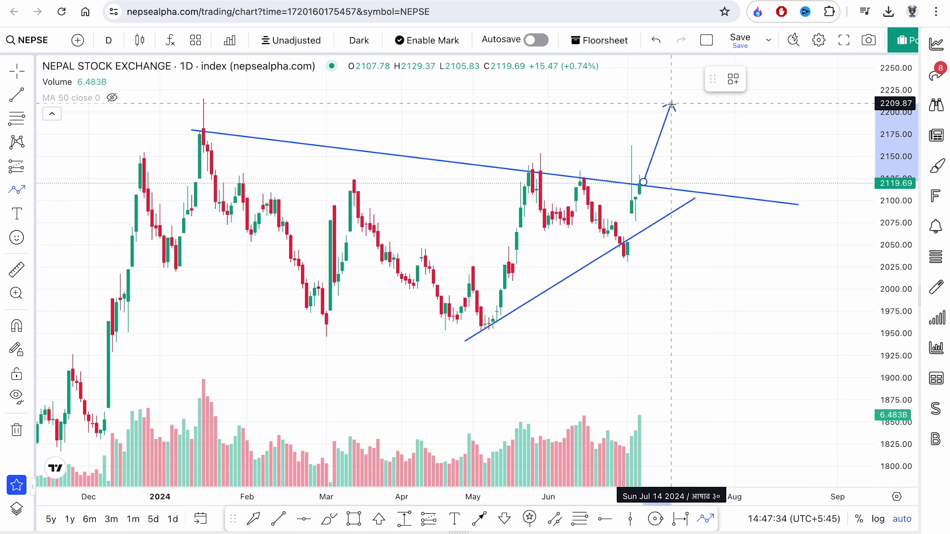
pyautogui.click(671, 103)
pyautogui.click(718, 179)
pyautogui.doubleClick(771, 75)
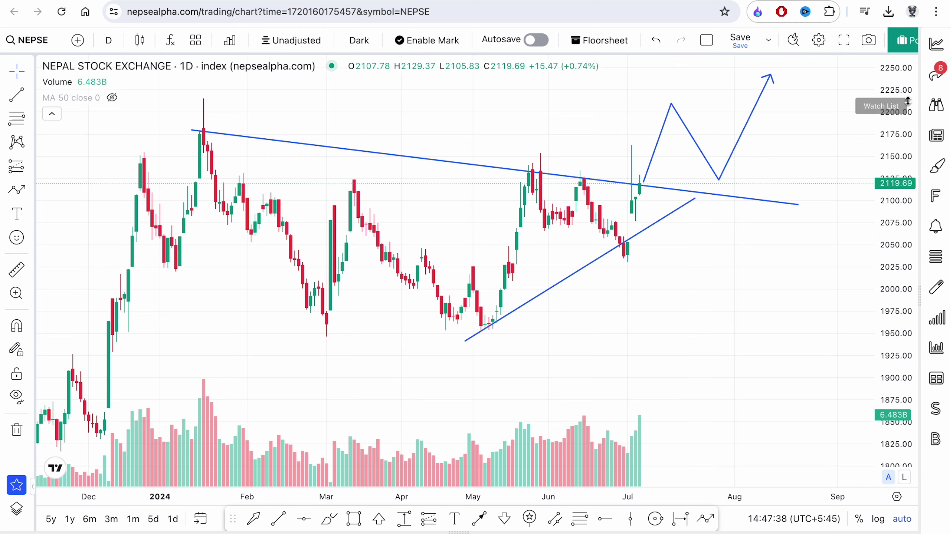
# - Examine the projected path and triangle against NEPSE's long-term price history back to 2014
pyautogui.moveTo(906, 100); pyautogui.dragTo(897, 208)
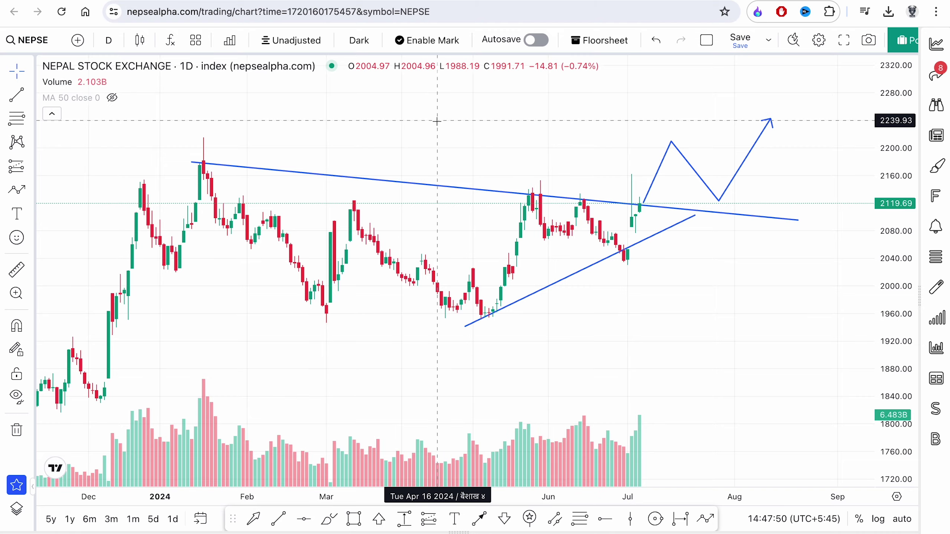
pyautogui.scroll(-5, 392, 155)
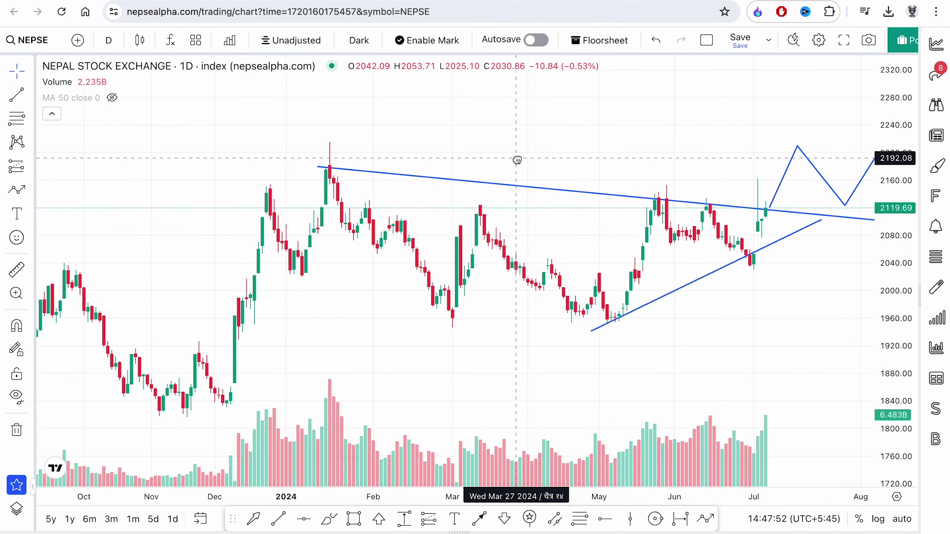
pyautogui.scroll(-2, 586, 169)
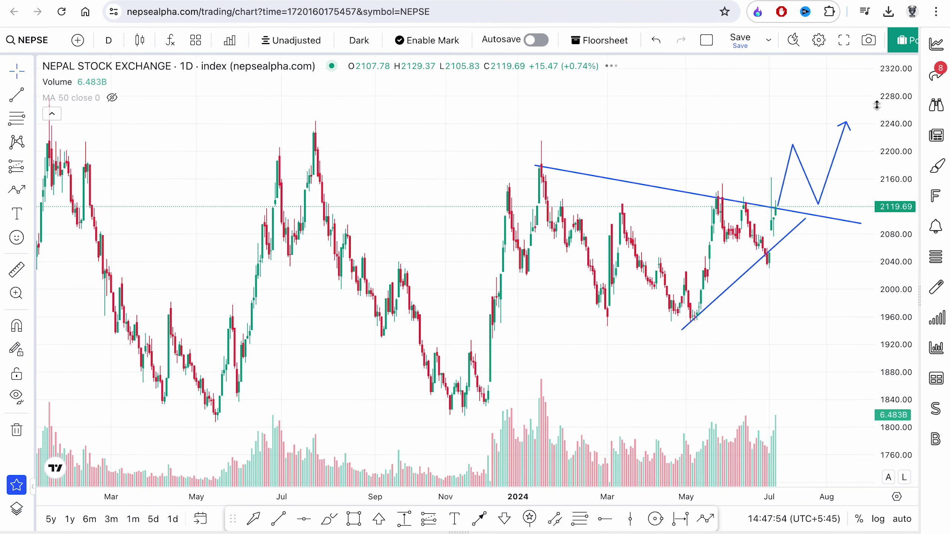
pyautogui.moveTo(876, 105); pyautogui.dragTo(875, 266)
pyautogui.moveTo(694, 175); pyautogui.dragTo(579, 153)
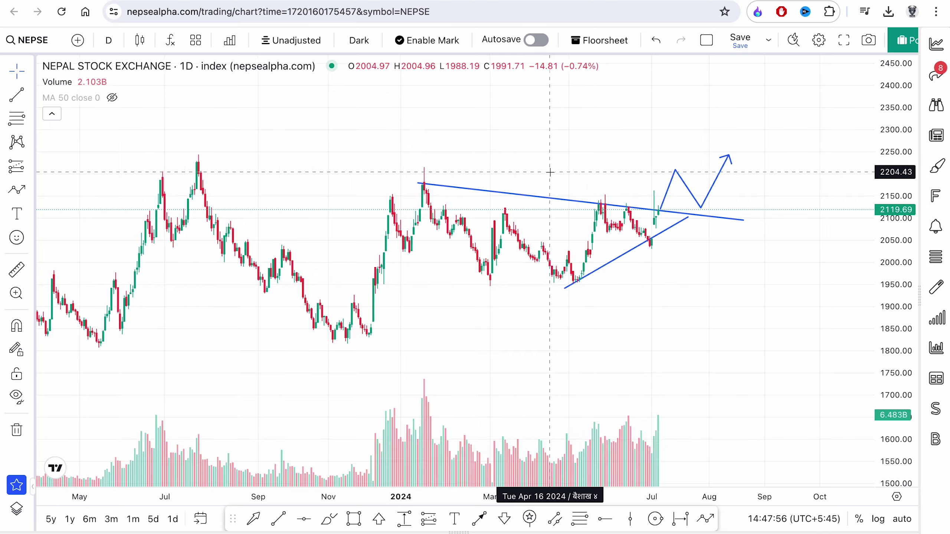
pyautogui.scroll(-6, 551, 169)
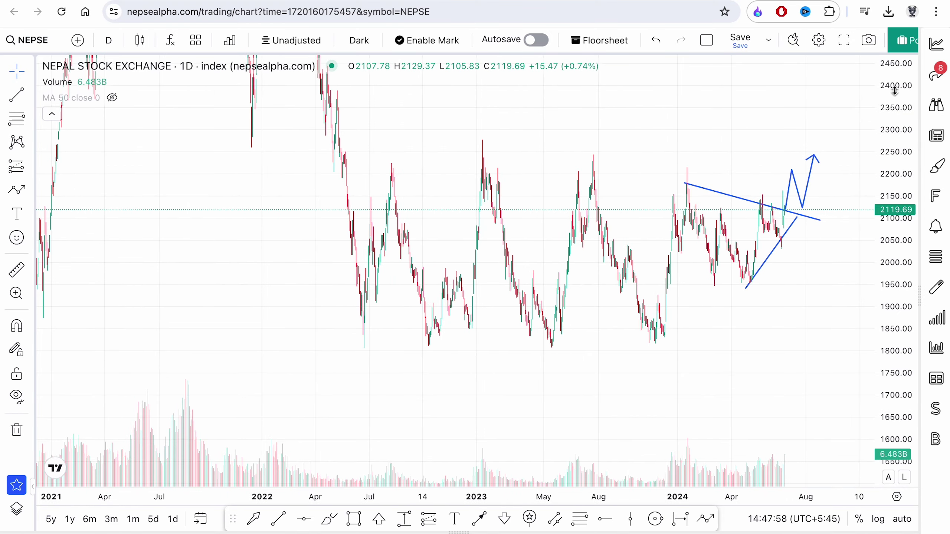
pyautogui.moveTo(895, 90); pyautogui.dragTo(871, 320)
pyautogui.moveTo(894, 129); pyautogui.dragTo(897, 333)
pyautogui.scroll(-8, 658, 216)
pyautogui.moveTo(887, 129); pyautogui.dragTo(887, 168)
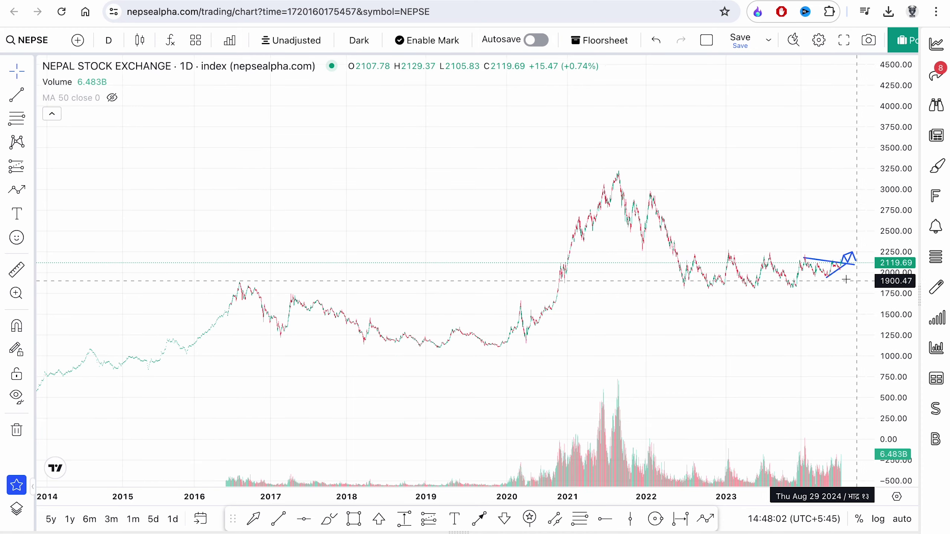
pyautogui.moveTo(729, 208); pyautogui.dragTo(642, 152)
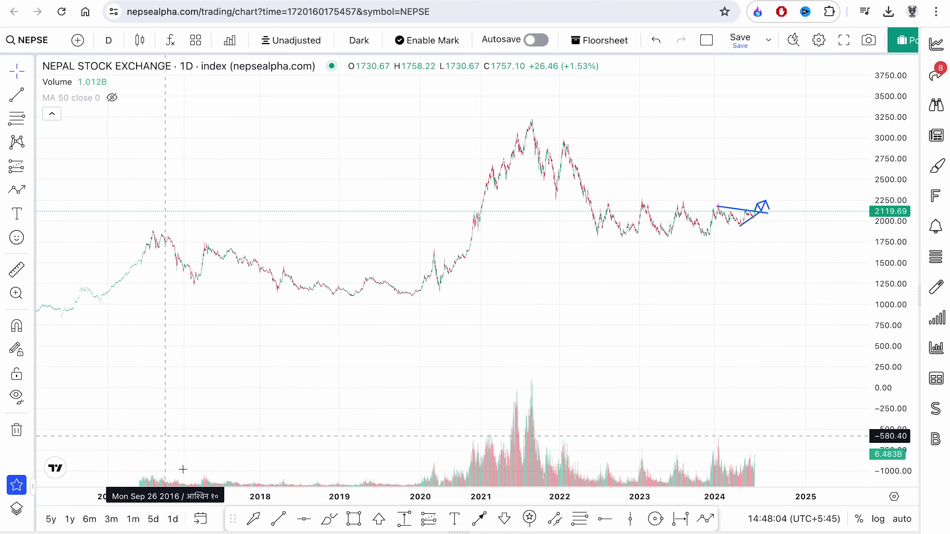
pyautogui.click(278, 519)
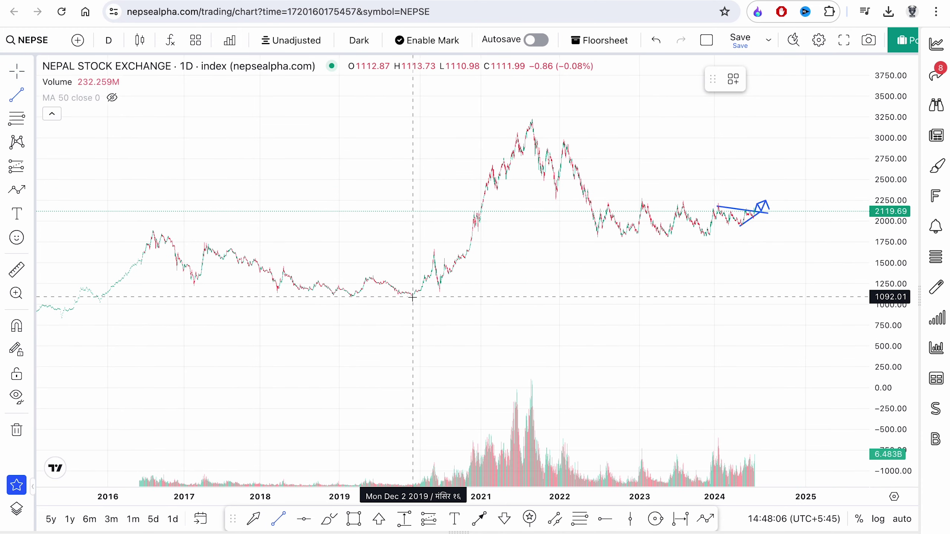
# - Search for HL and load the Himalayan Life Insurance (HLI) chart
pyautogui.click(58, 64)
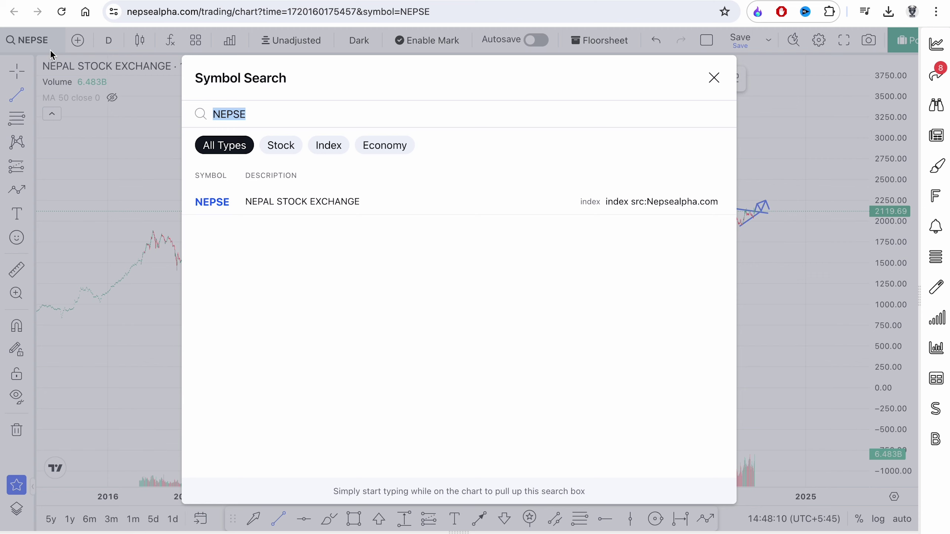
pyautogui.write('IN')
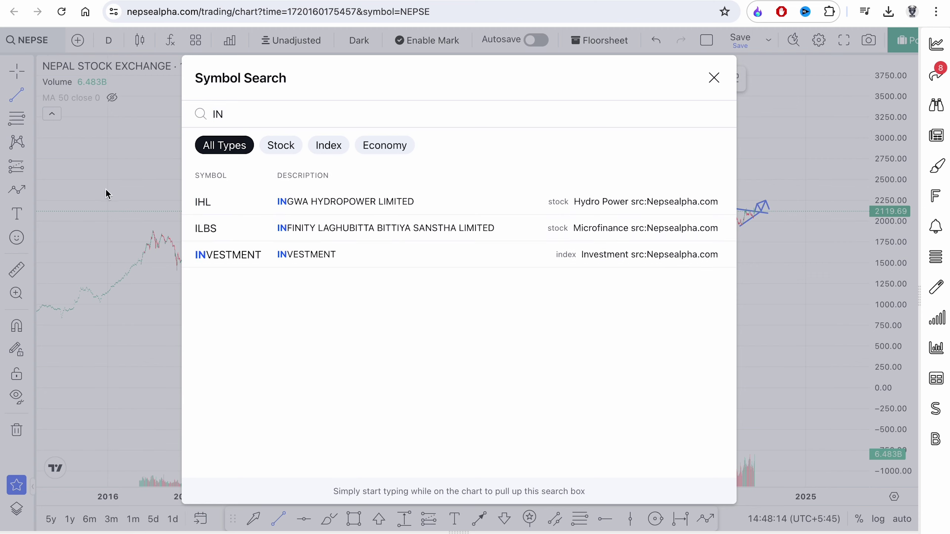
pyautogui.press('BackSpace')
pyautogui.press('BackSpace')
pyautogui.write('HL')
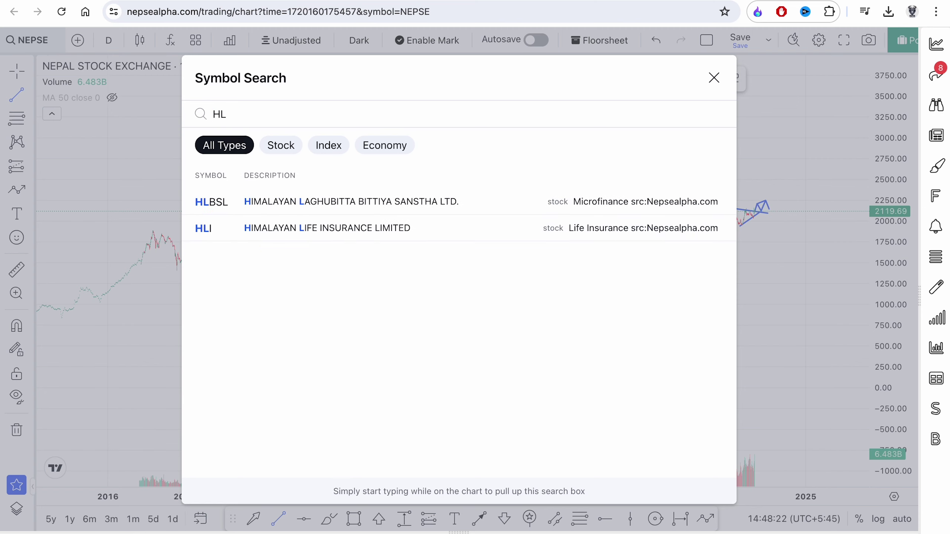
pyautogui.click(341, 229)
# - Draw a support trend line under HLI's lows from about 380 on 8 October 2023 to about 371 in late July 2024
pyautogui.scroll(-5, 551, 250)
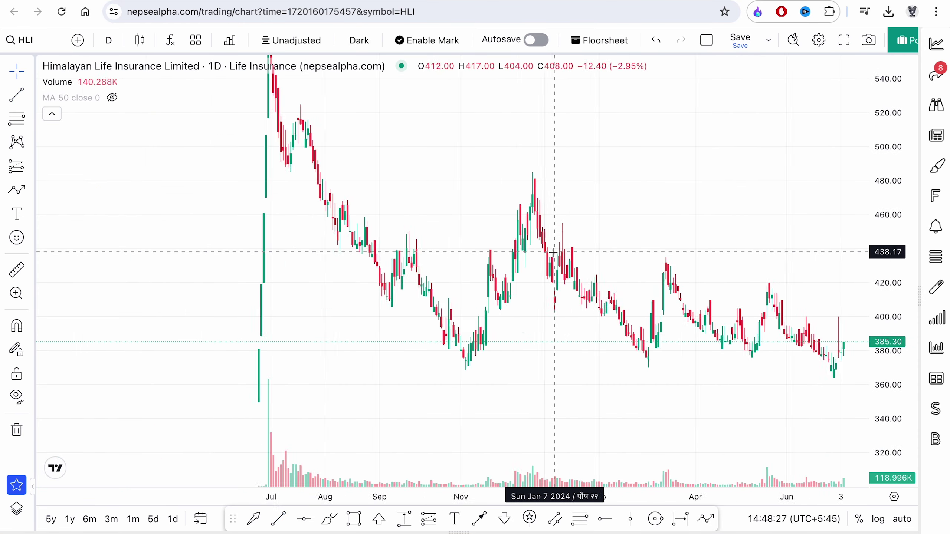
pyautogui.moveTo(823, 243); pyautogui.dragTo(683, 227)
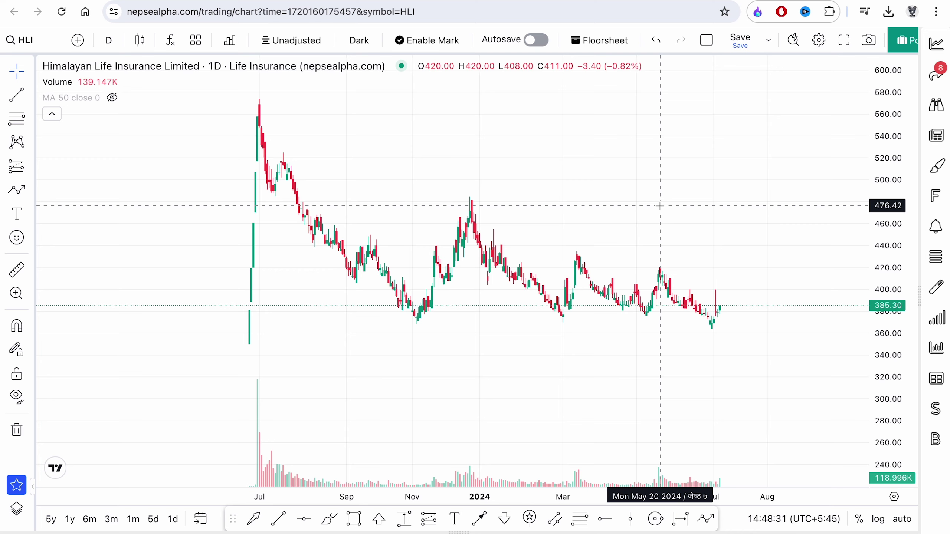
pyautogui.moveTo(883, 134); pyautogui.dragTo(883, 212)
pyautogui.moveTo(766, 257); pyautogui.dragTo(707, 235)
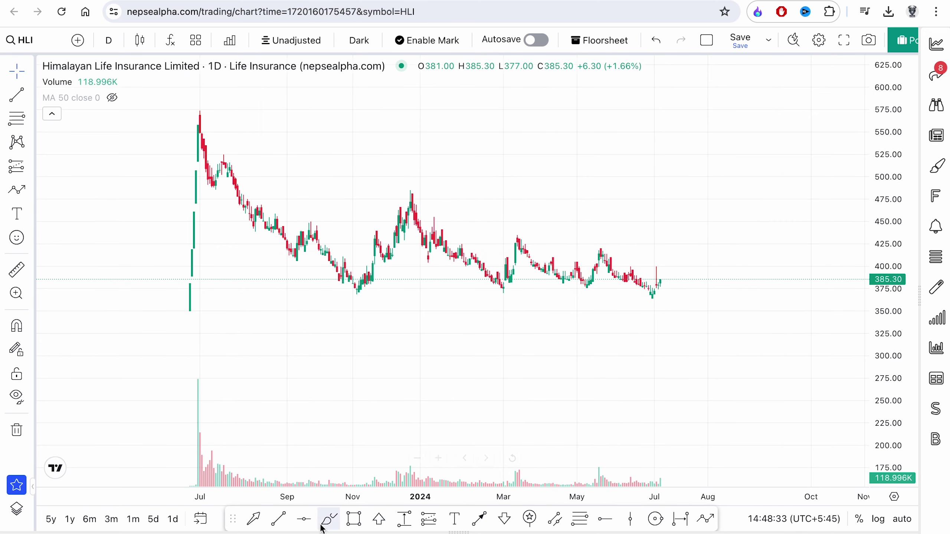
pyautogui.click(279, 519)
pyautogui.click(329, 285)
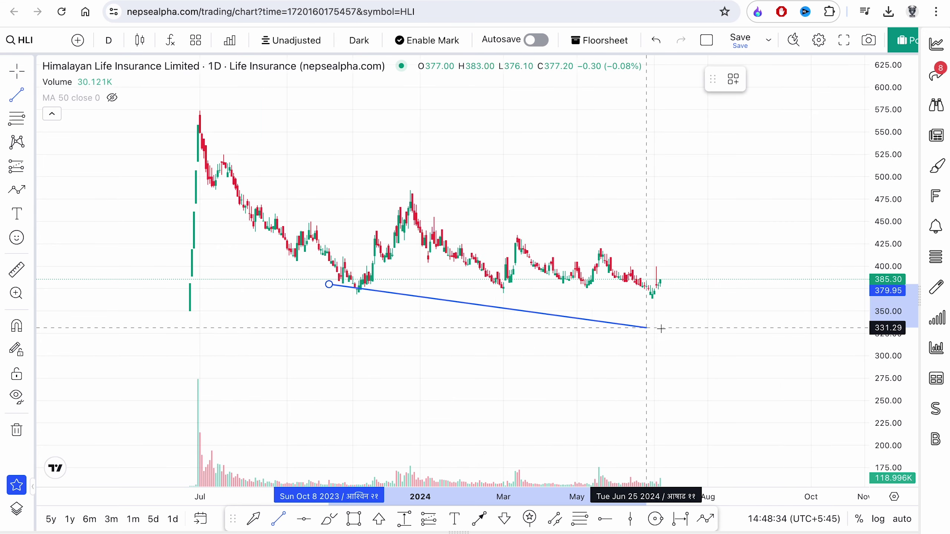
pyautogui.click(705, 292)
pyautogui.click(556, 313)
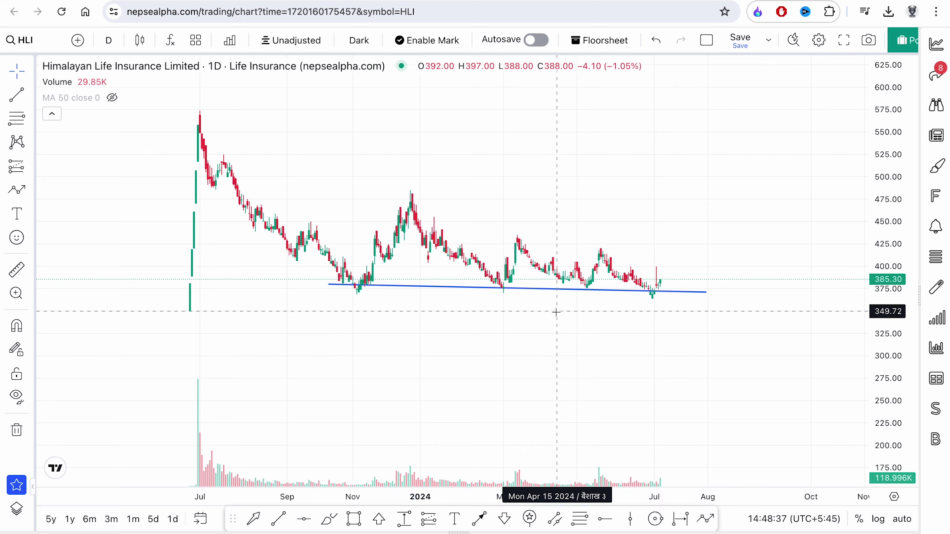
# - Draw a rectangular support zone under HLI's lows from about 377 to about 363, spanning October 2023 to August 2024
pyautogui.click(356, 523)
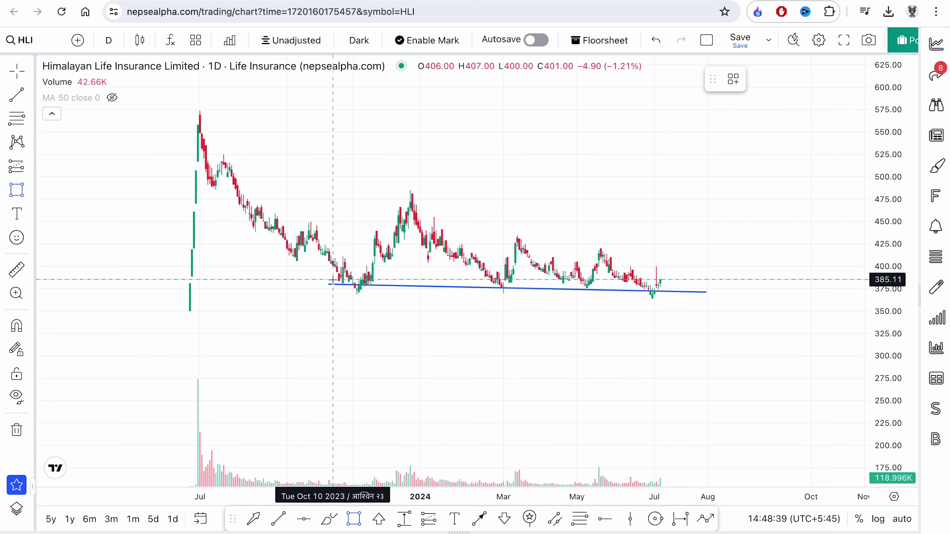
pyautogui.click(328, 287)
pyautogui.click(738, 299)
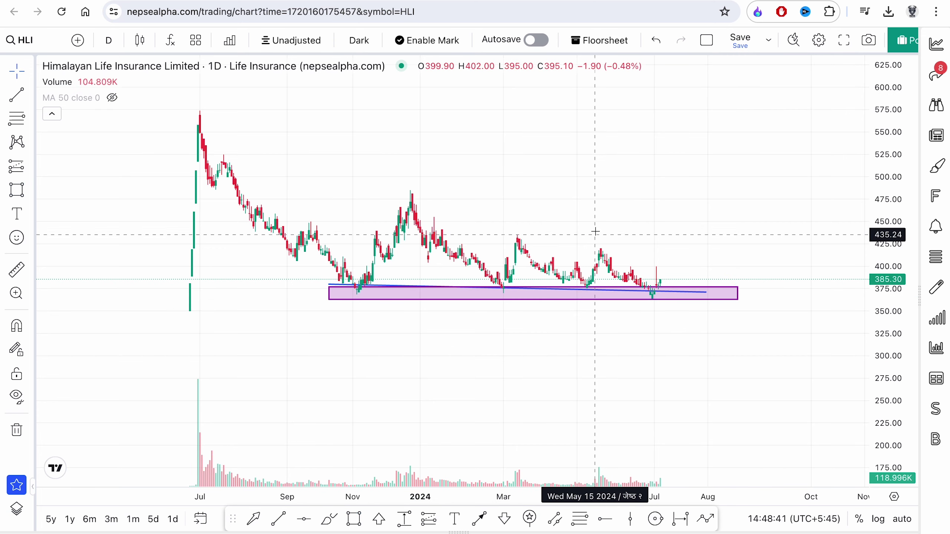
# - Add the Relative Strength Index indicator to the HLI chart
pyautogui.click(174, 42)
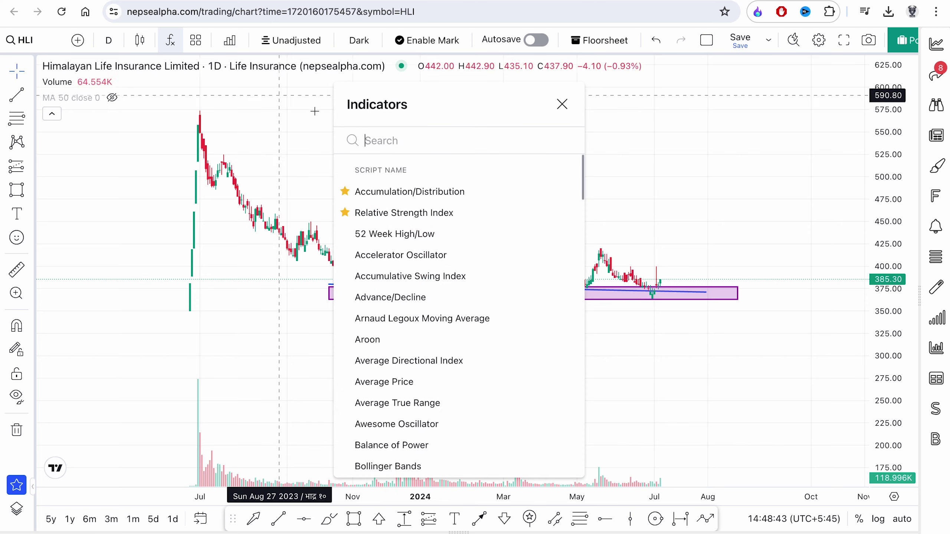
pyautogui.write('rsi')
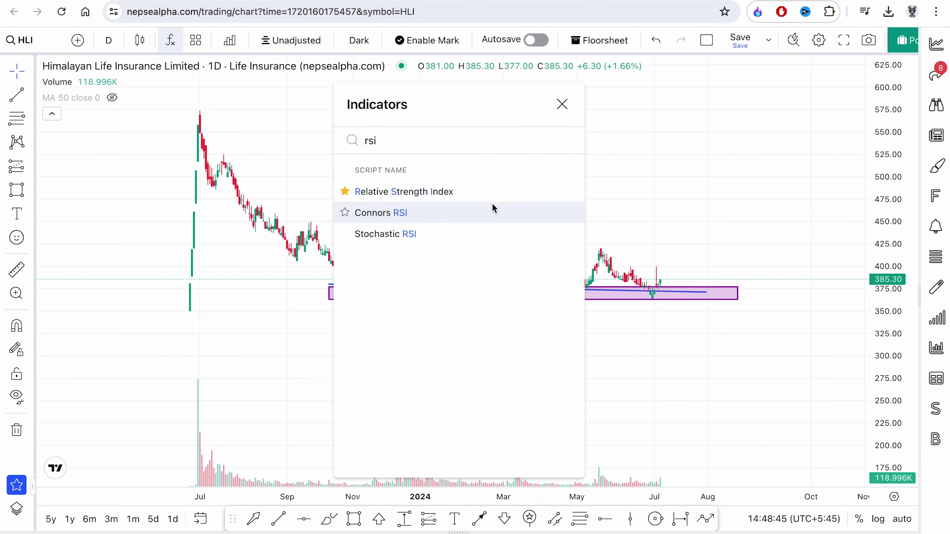
pyautogui.click(491, 192)
pyautogui.press('Escape')
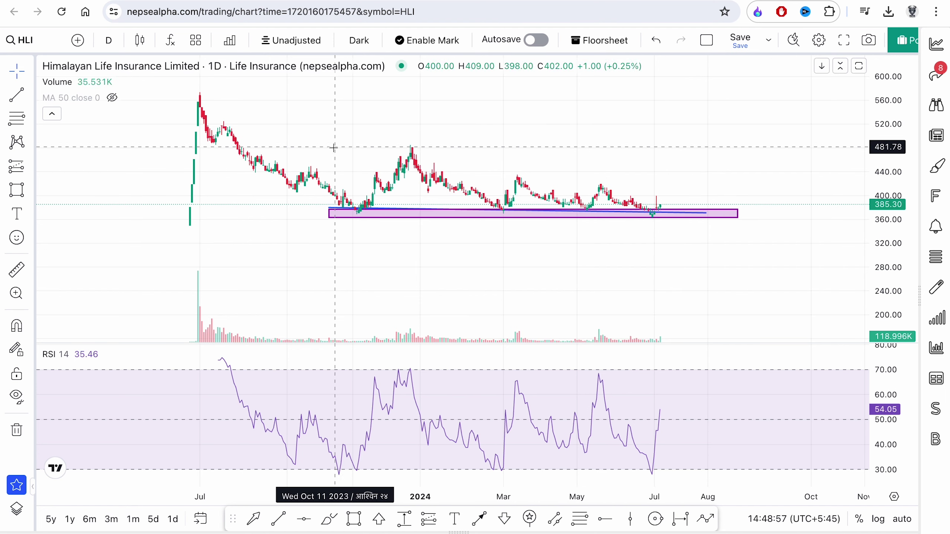
# - Search for NEPAL L and load the Nepal Life Insurance (NLIC) chart
pyautogui.click(12, 41)
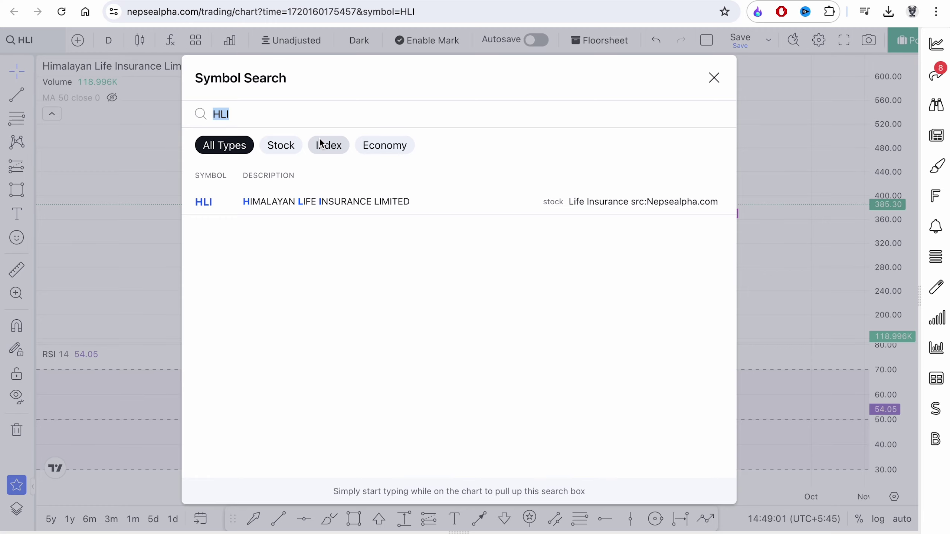
pyautogui.write('NEPAL L')
pyautogui.click(375, 192)
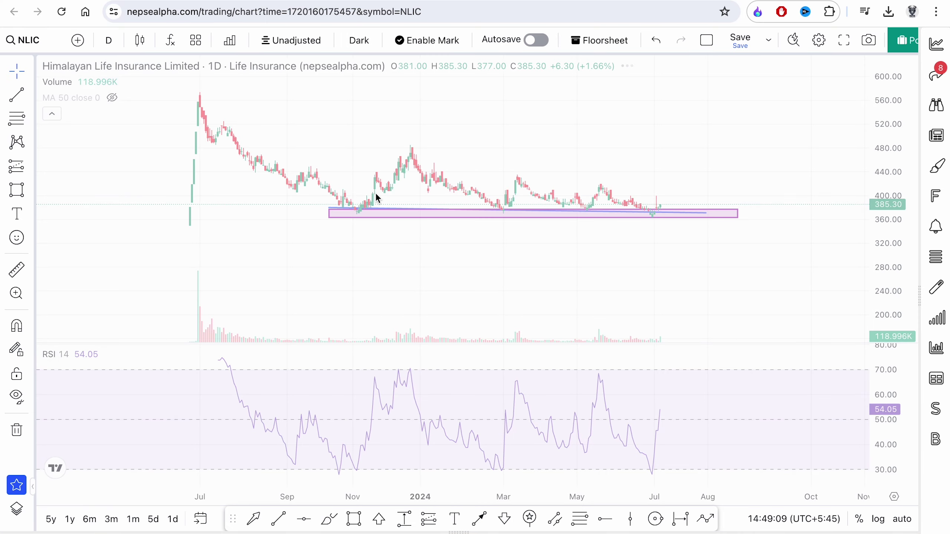
# - Switch the NLIC chart to the 1 month interval, reset its view and compress the price scale
pyautogui.click(107, 42)
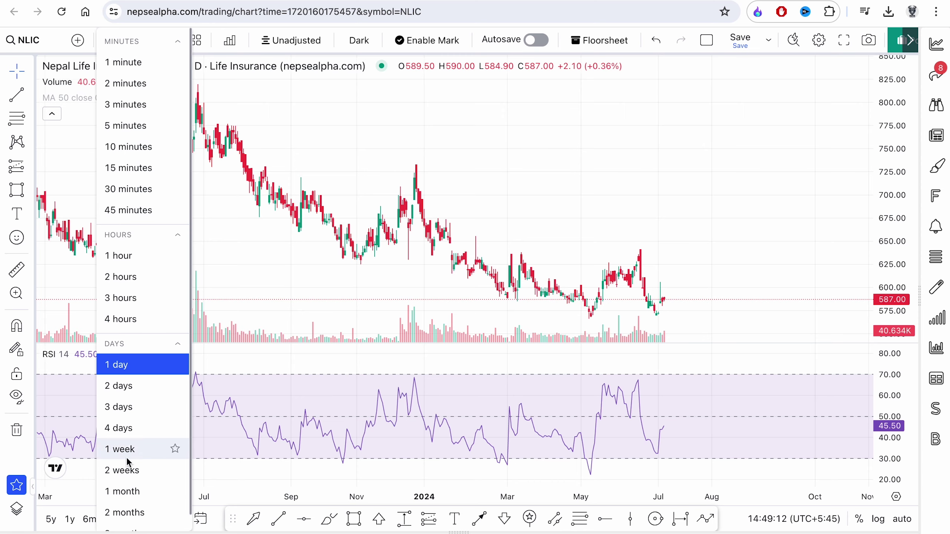
pyautogui.click(123, 490)
pyautogui.rightClick(732, 132)
pyautogui.click(752, 160)
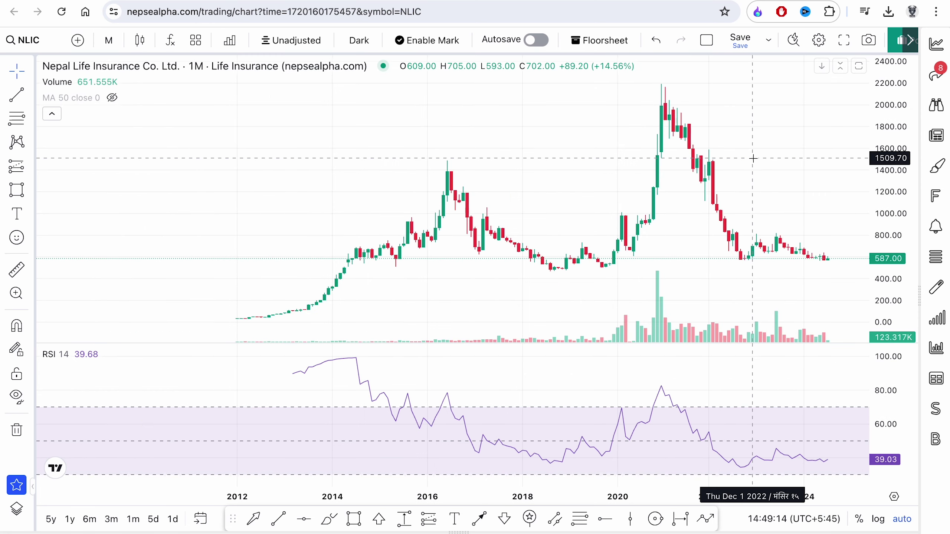
pyautogui.moveTo(887, 121); pyautogui.dragTo(891, 156)
pyautogui.moveTo(780, 150); pyautogui.dragTo(775, 123)
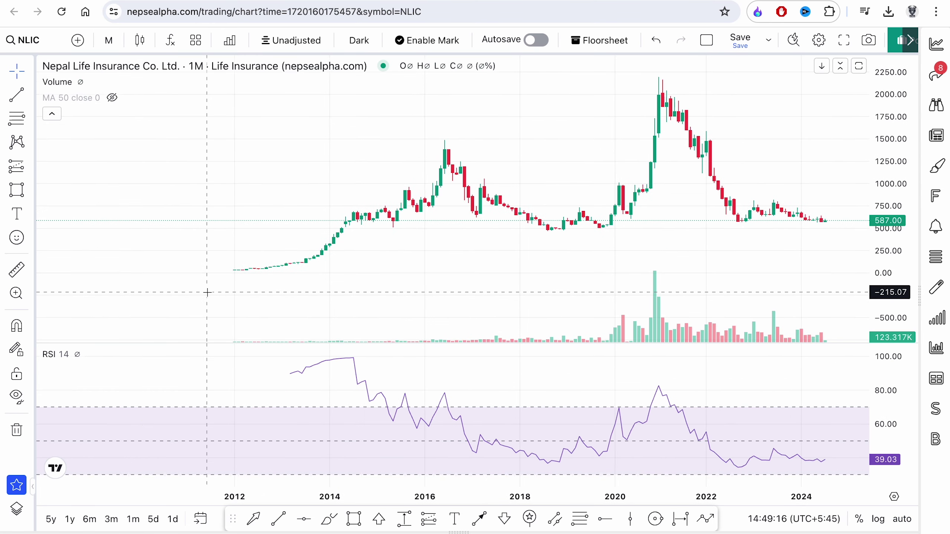
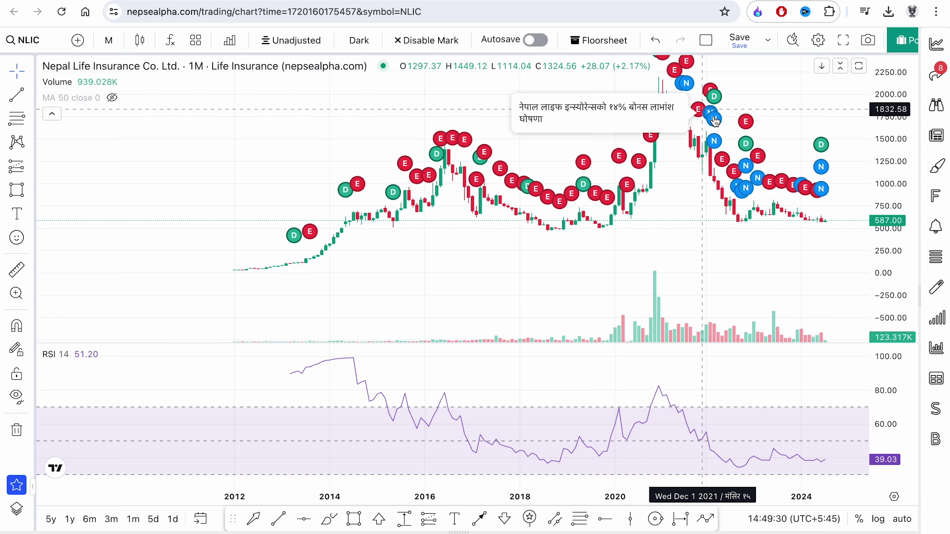
# - Disable the event marks and examine NLIC's monthly price history back to 2012
pyautogui.click(432, 41)
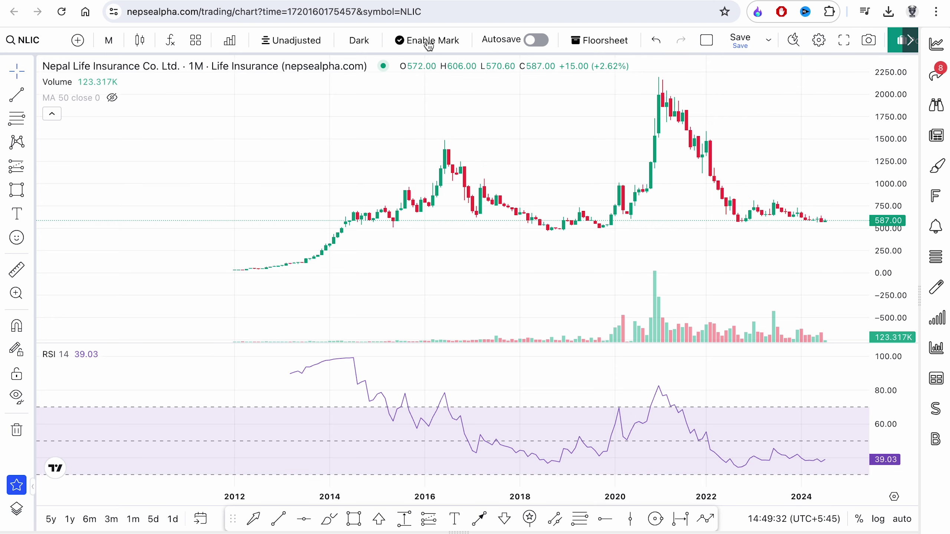
pyautogui.hscroll(5, 445, 178)
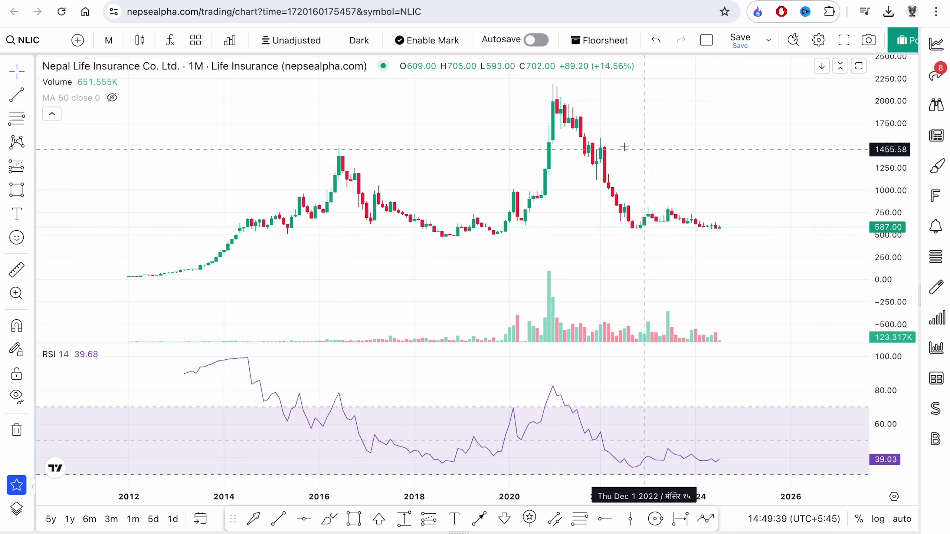
pyautogui.moveTo(329, 240); pyautogui.dragTo(745, 227)
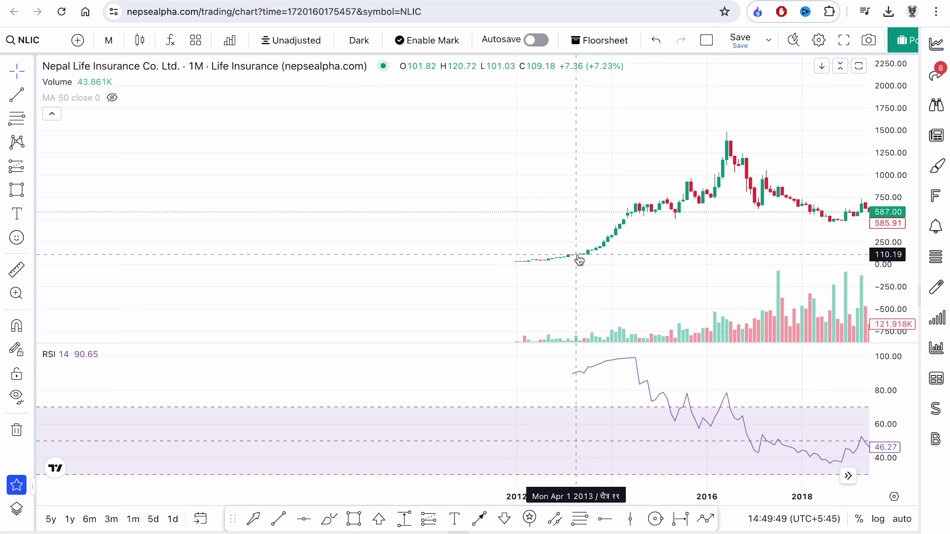
pyautogui.moveTo(684, 253); pyautogui.dragTo(664, 253)
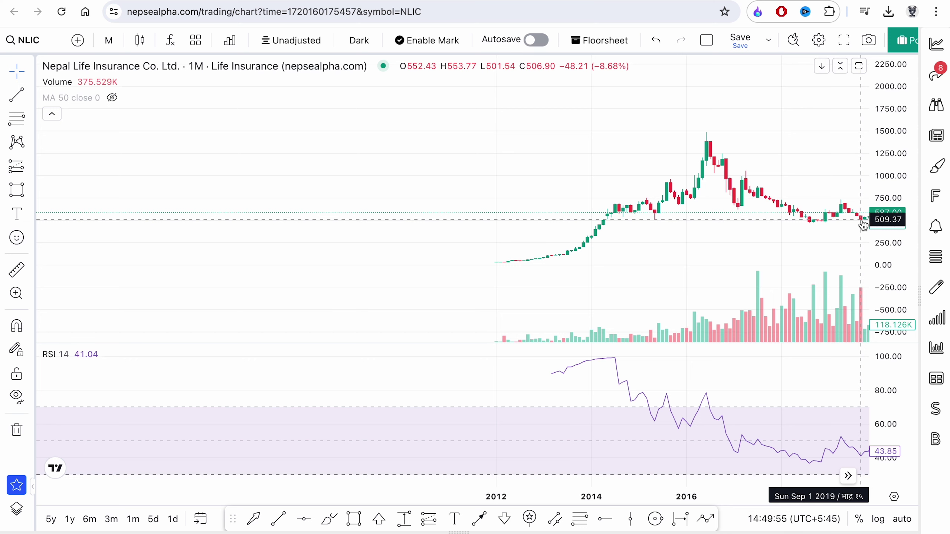
pyautogui.moveTo(863, 224); pyautogui.dragTo(622, 225)
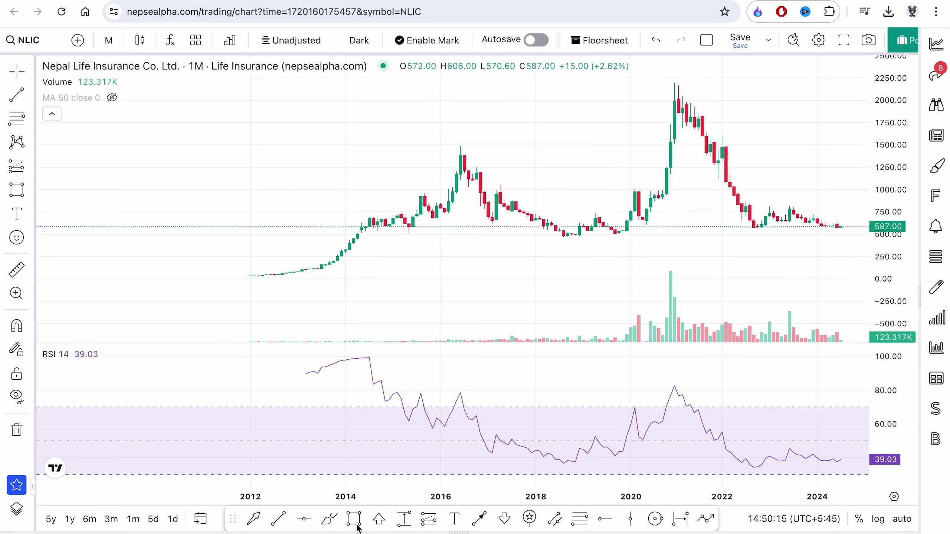
# - Draw two horizontal support lines on the monthly NLIC chart at about 502 and about 576
pyautogui.click(303, 519)
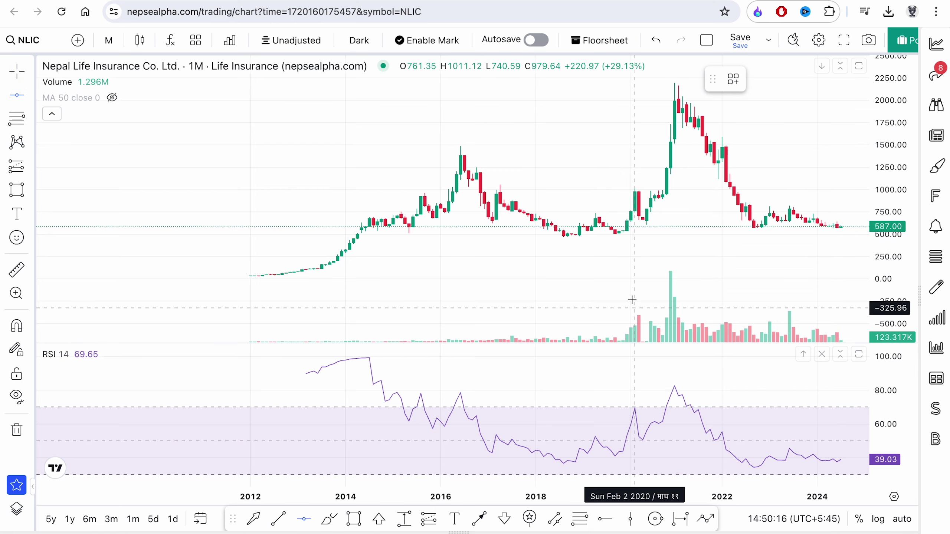
pyautogui.click(631, 234)
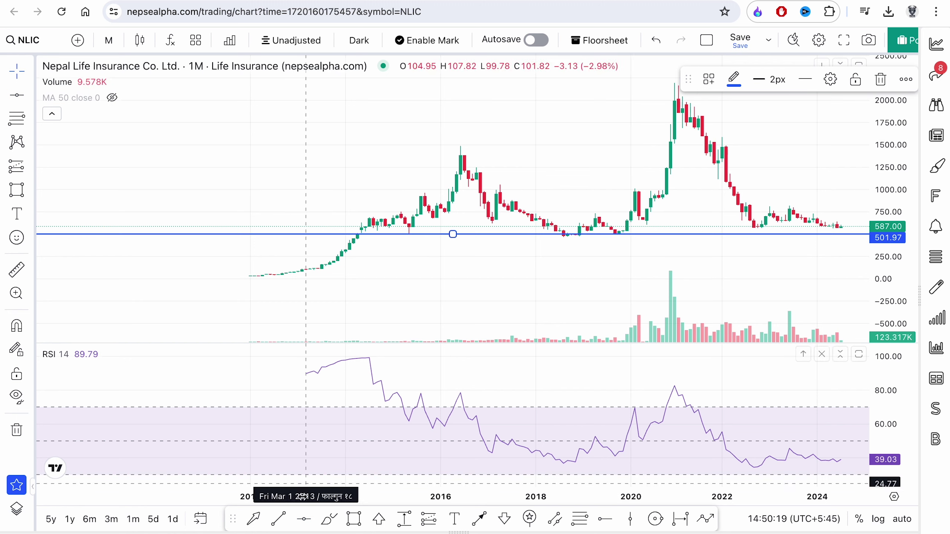
pyautogui.click(311, 520)
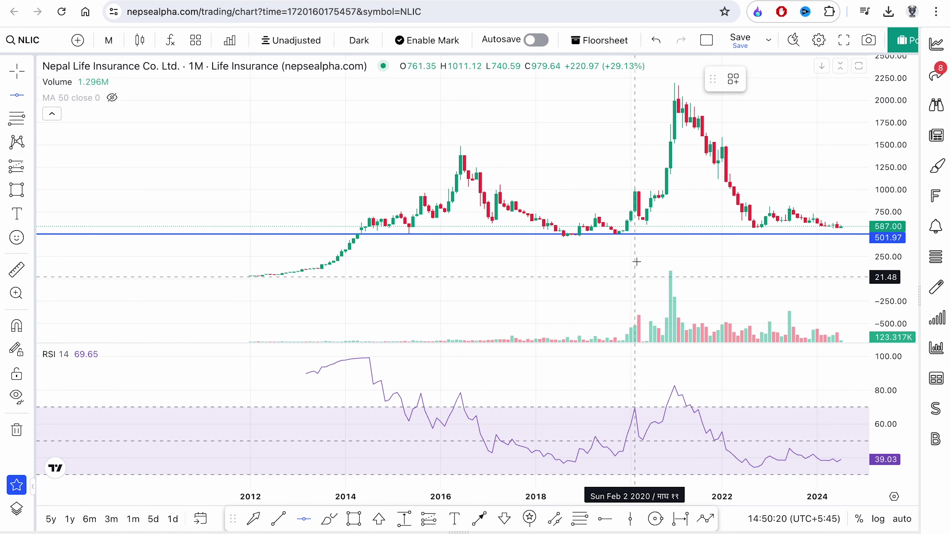
pyautogui.click(619, 227)
pyautogui.moveTo(617, 267); pyautogui.dragTo(326, 249)
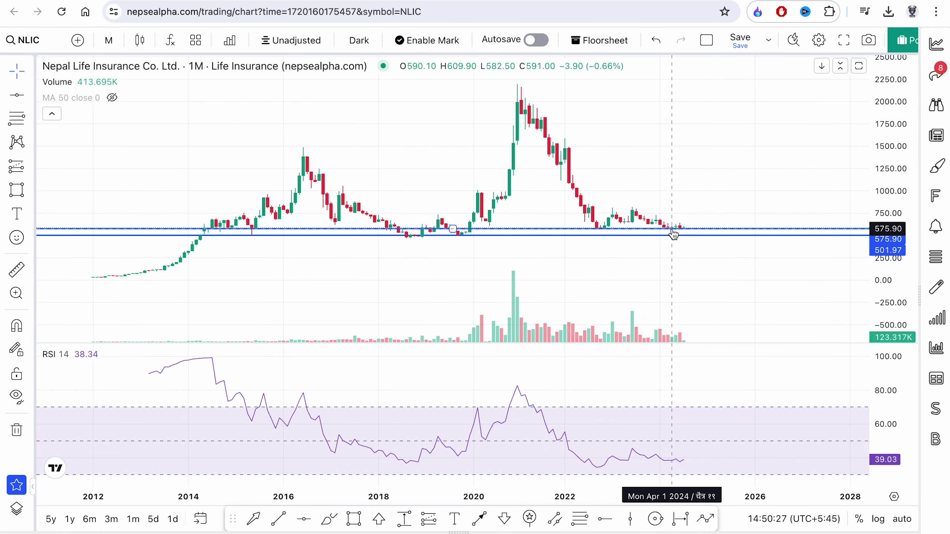
pyautogui.click(171, 40)
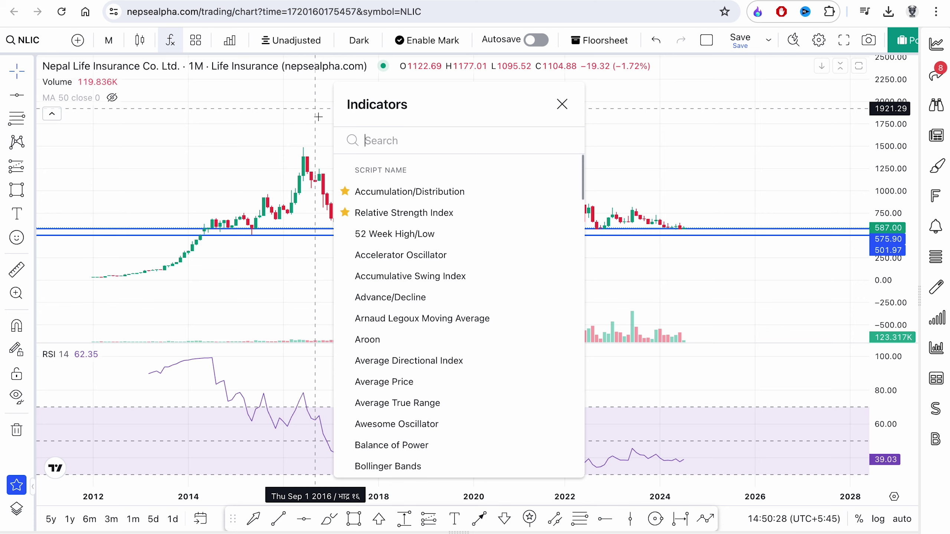
pyautogui.click(372, 213)
pyautogui.click(555, 106)
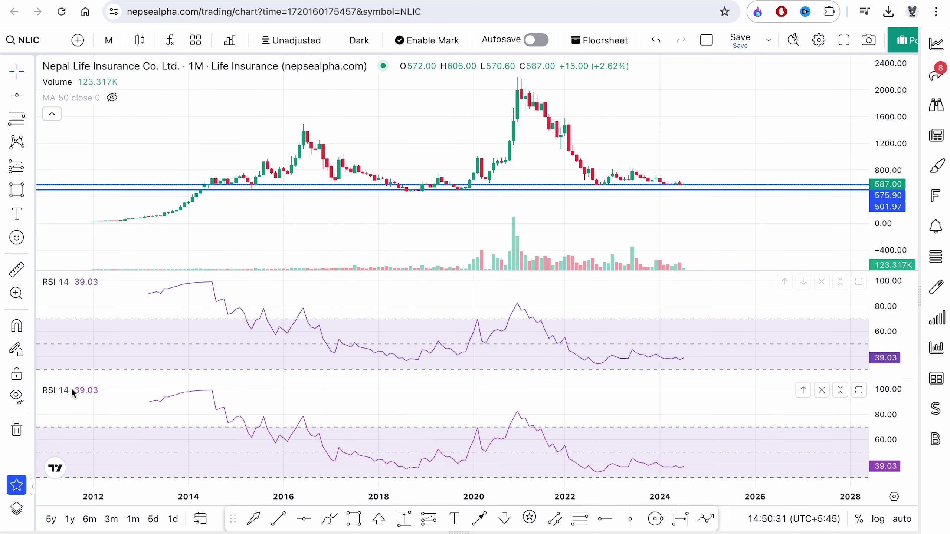
pyautogui.click(117, 390)
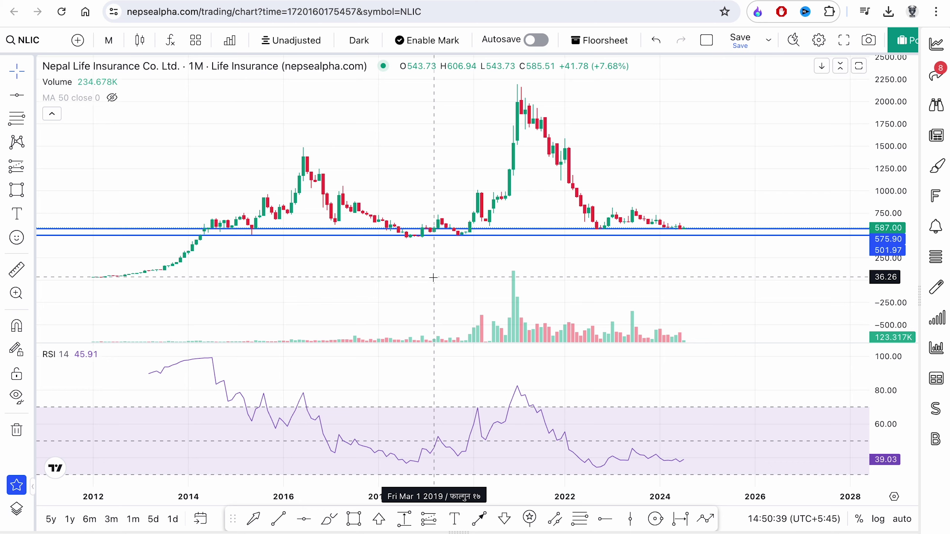
pyautogui.click(279, 519)
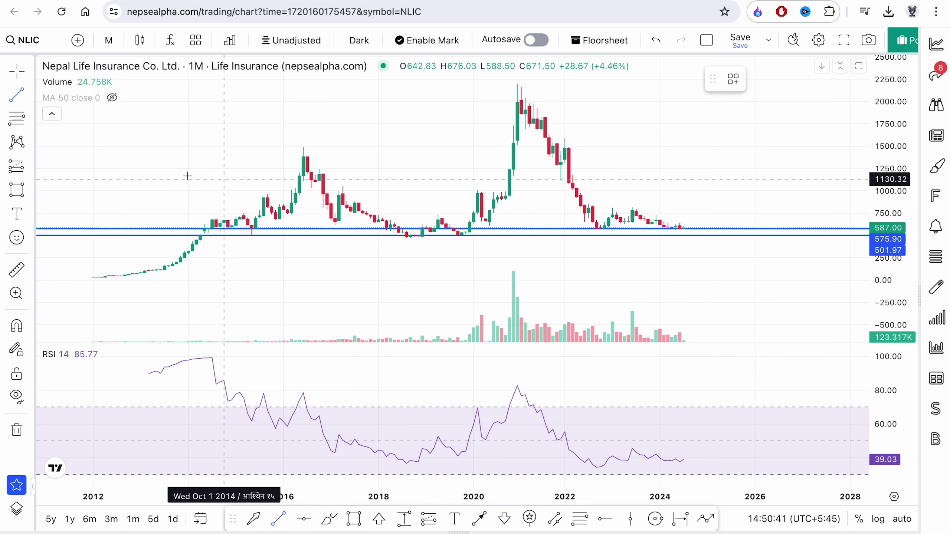
pyautogui.click(105, 280)
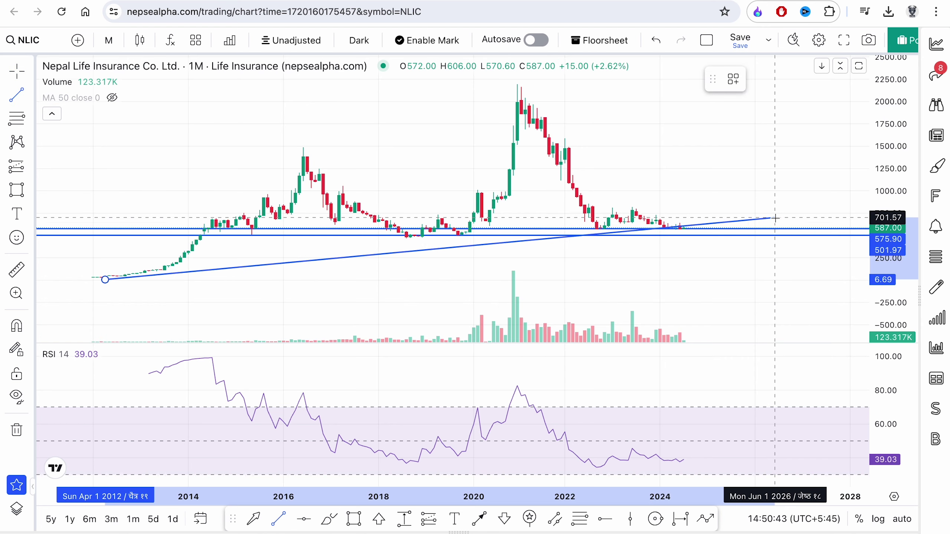
pyautogui.press('Escape')
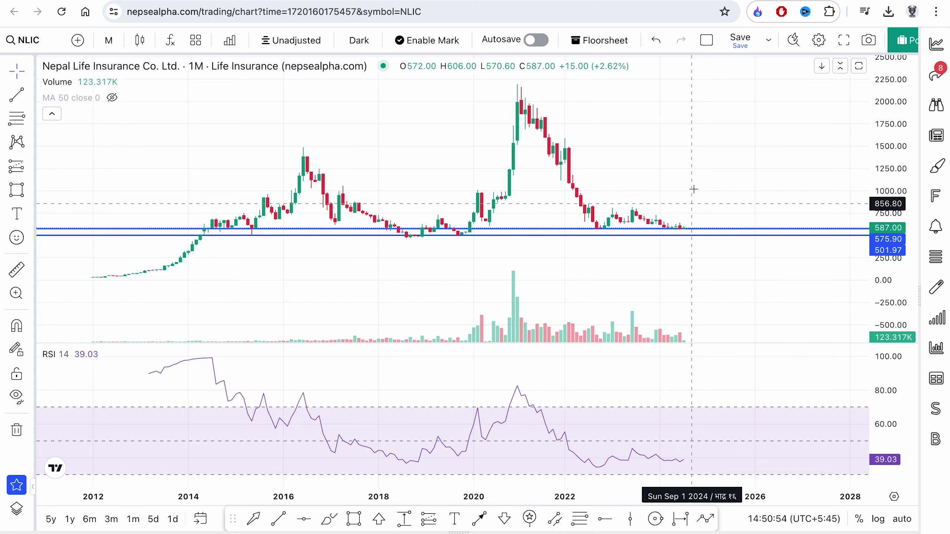
# - Switch the NLIC chart back to the 1 day interval and reset its view to fit the candles
pyautogui.click(109, 43)
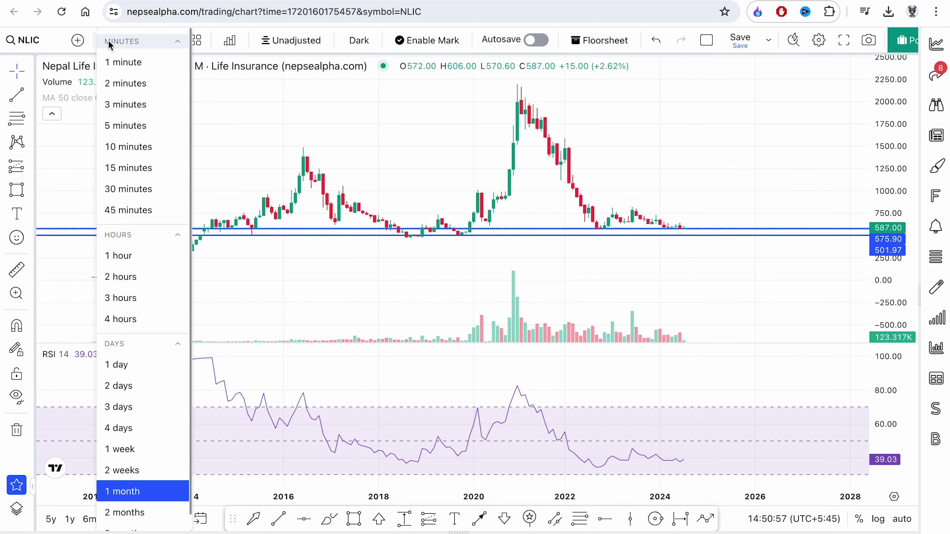
pyautogui.click(115, 364)
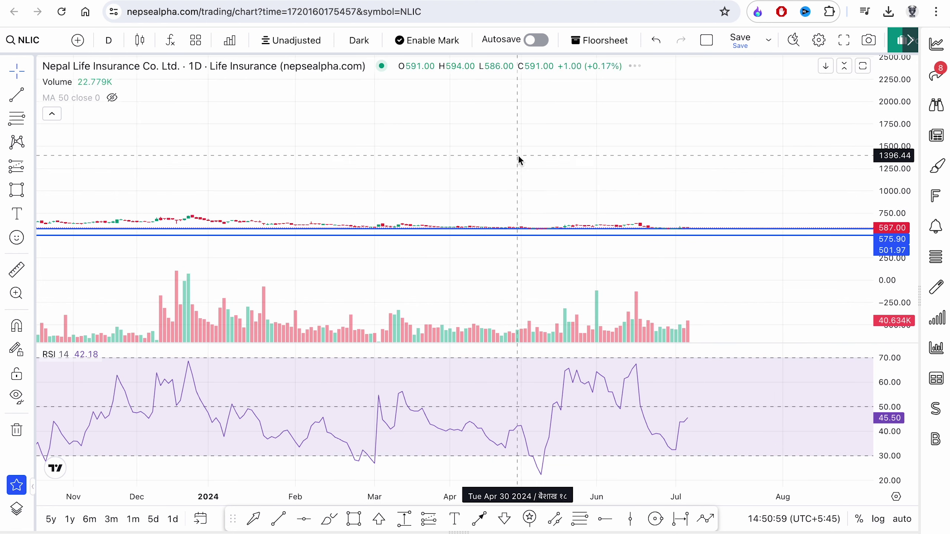
pyautogui.rightClick(538, 103)
pyautogui.click(588, 132)
pyautogui.moveTo(526, 155); pyautogui.dragTo(621, 153)
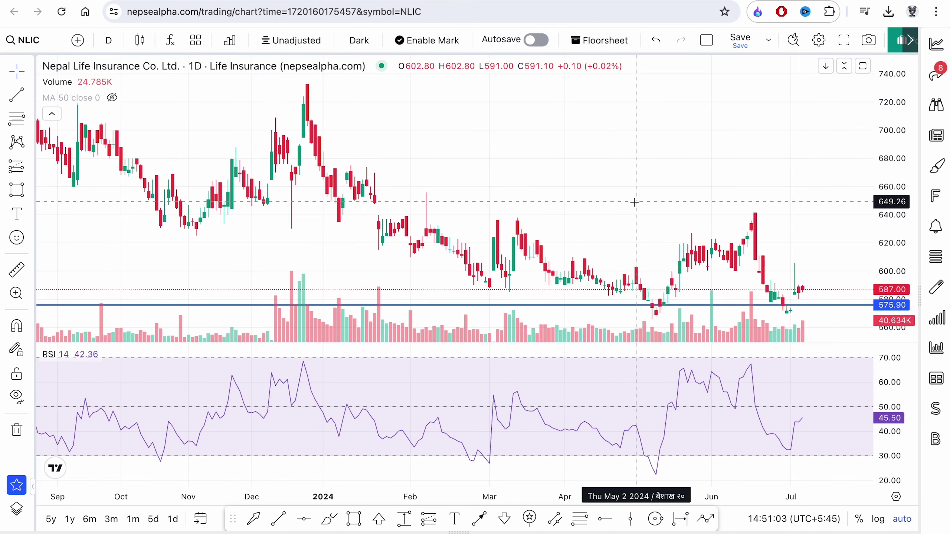
# - Draw a falling trend line on NLIC from about 726 on 19 December 2023 to about 554 in mid-July 2024
pyautogui.click(278, 519)
pyautogui.click(299, 94)
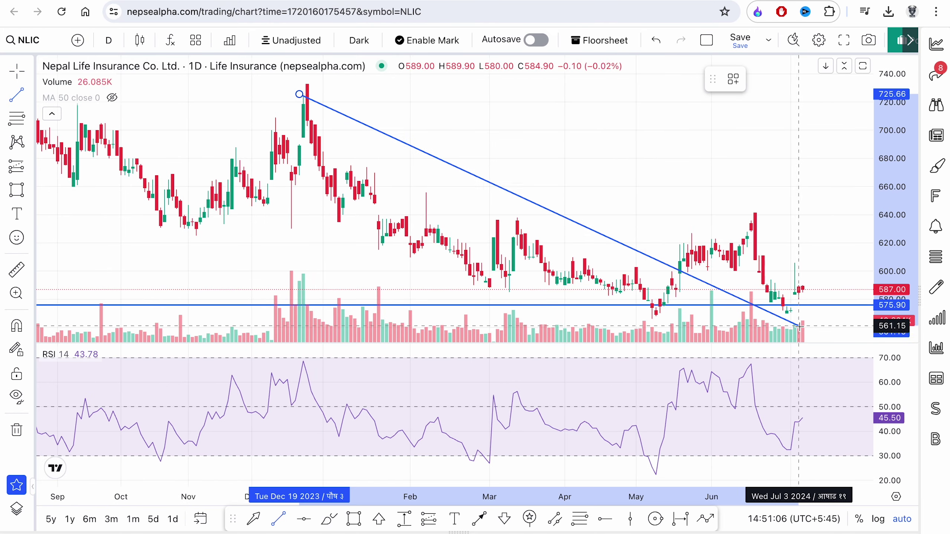
pyautogui.click(826, 336)
pyautogui.moveTo(807, 196); pyautogui.dragTo(706, 140)
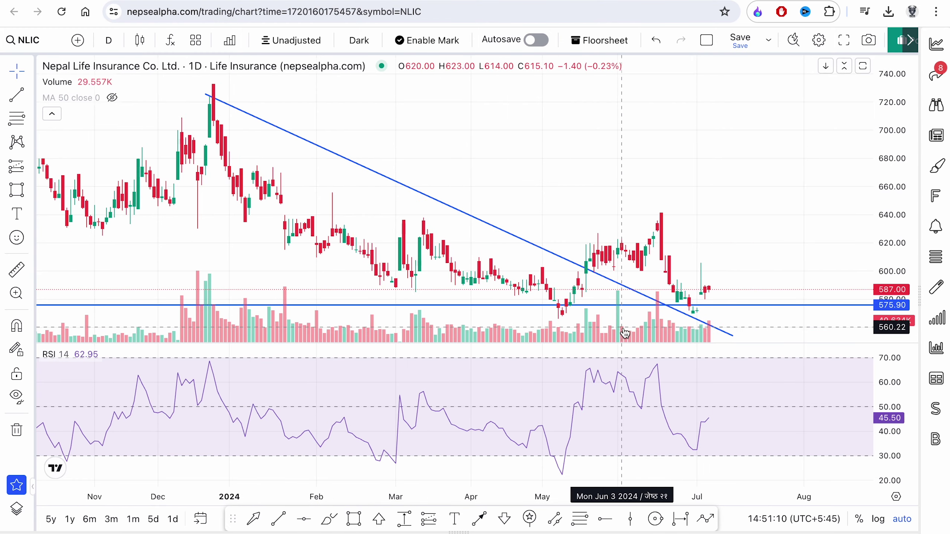
# - Draw a trend line under the RSI lows from about 26 in early March to about 22 in mid-May 2024
pyautogui.click(279, 519)
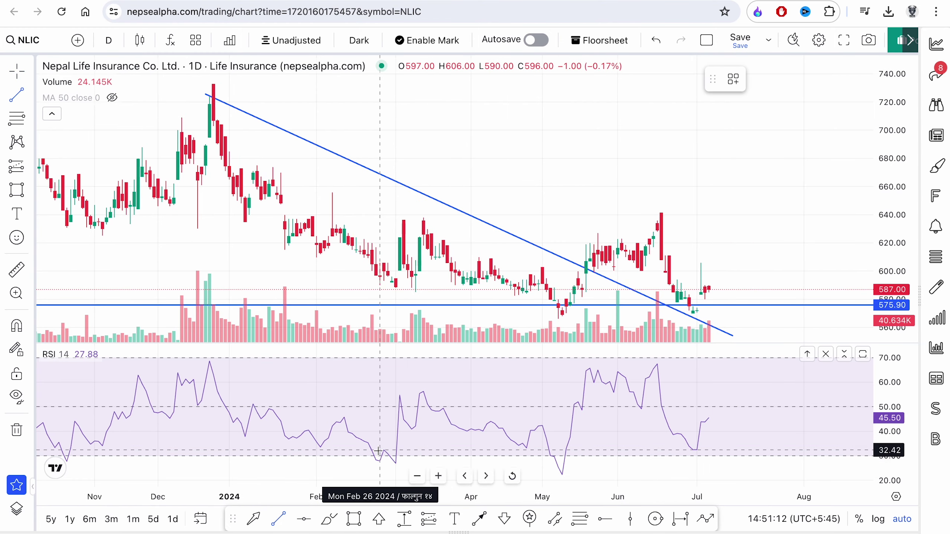
pyautogui.click(395, 466)
pyautogui.click(573, 476)
pyautogui.click(423, 302)
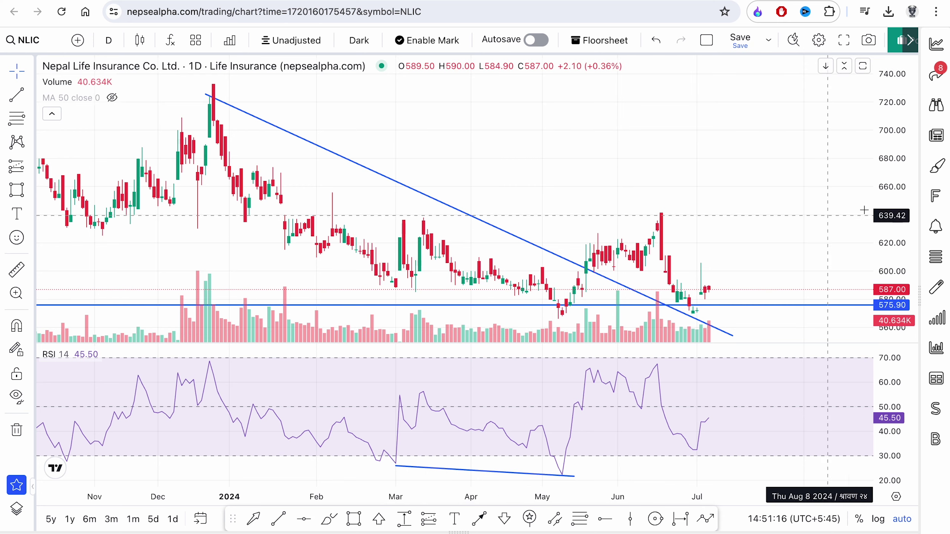
# - Draw a trend line under the NLIC RSI lows between about 22 in early May and about 32 on 3 July 2024
pyautogui.moveTo(806, 167); pyautogui.dragTo(723, 118)
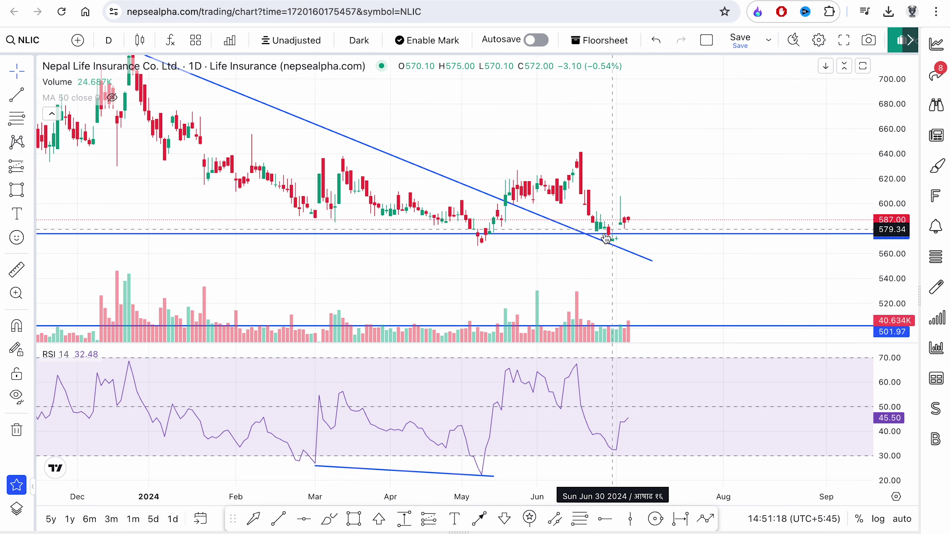
pyautogui.click(277, 518)
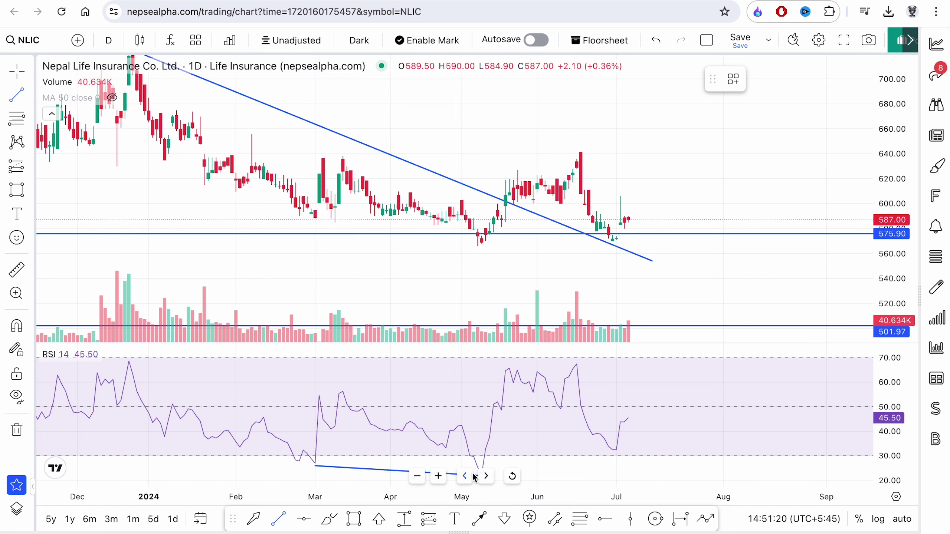
pyautogui.click(624, 451)
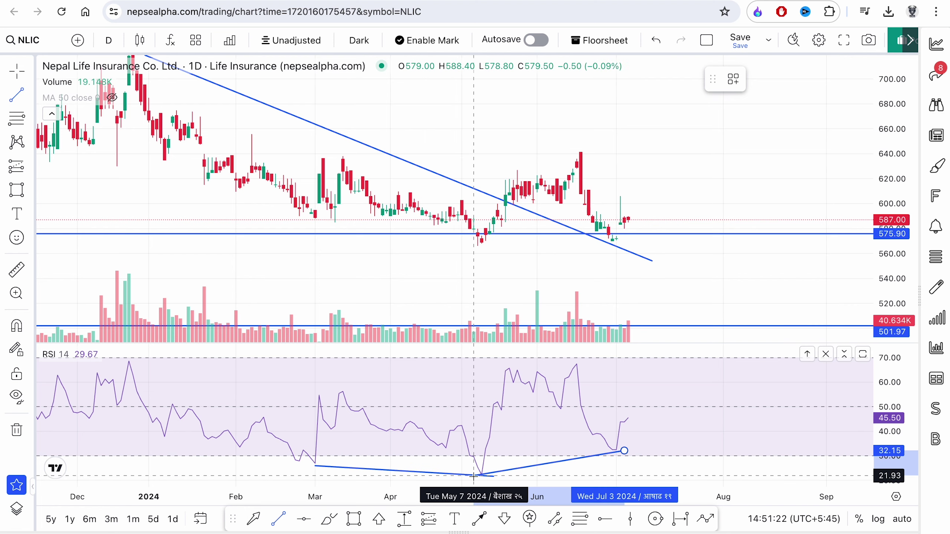
pyautogui.click(481, 476)
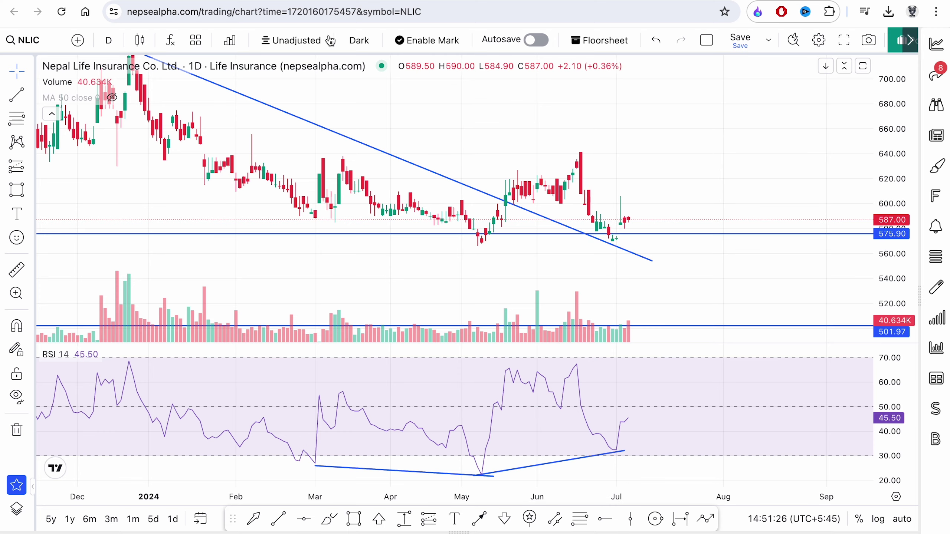
# - Switch to the Check list spreadsheet and review the AKJCL entry and the Candle Formation values of the listed stocks
pyautogui.hotkey('ctrl', 'Tab')
pyautogui.click(483, 390)
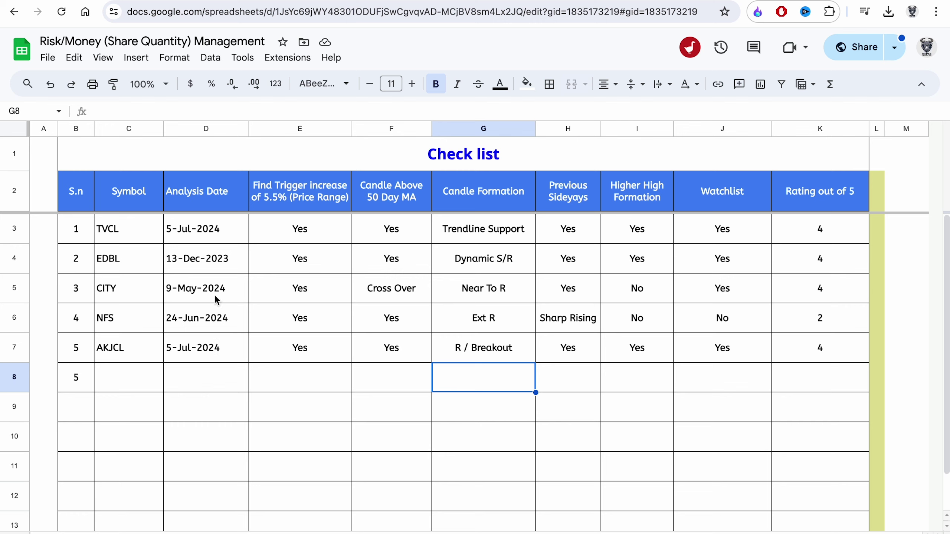
pyautogui.click(131, 347)
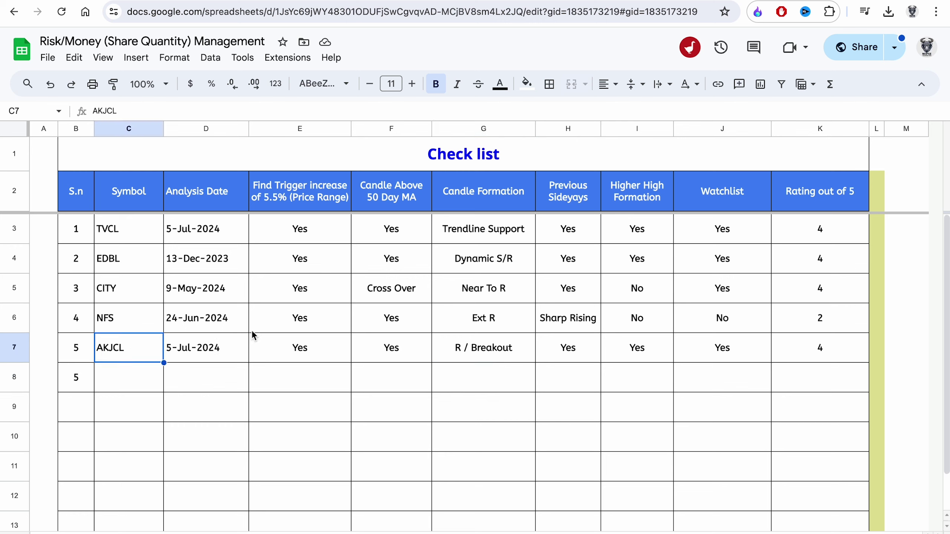
pyautogui.click(463, 238)
pyautogui.click(462, 268)
pyautogui.click(462, 301)
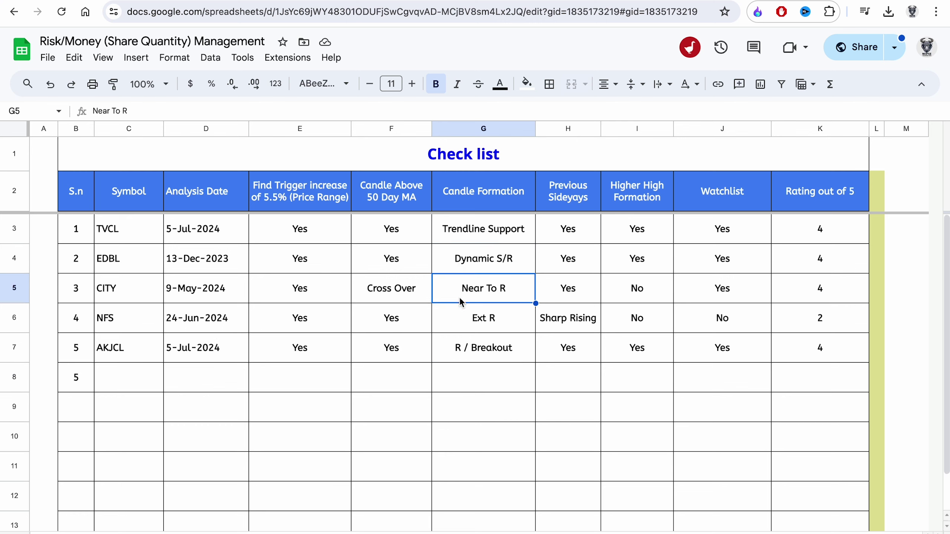
pyautogui.click(461, 322)
# - Review the Previous Sideyays and Higher High Formation values of the stocks in the Check list
pyautogui.click(576, 192)
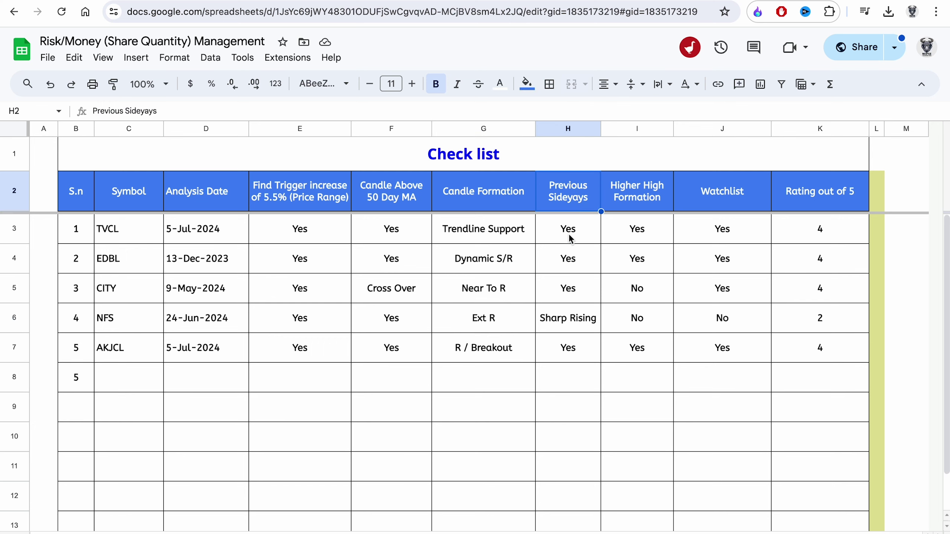
pyautogui.click(572, 240)
pyautogui.click(569, 278)
pyautogui.click(635, 239)
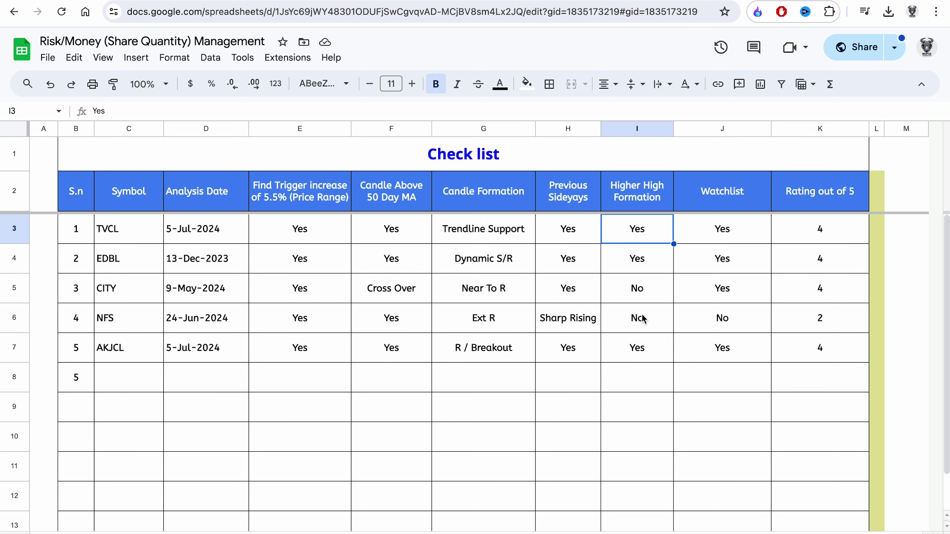
pyautogui.click(640, 318)
pyautogui.click(639, 348)
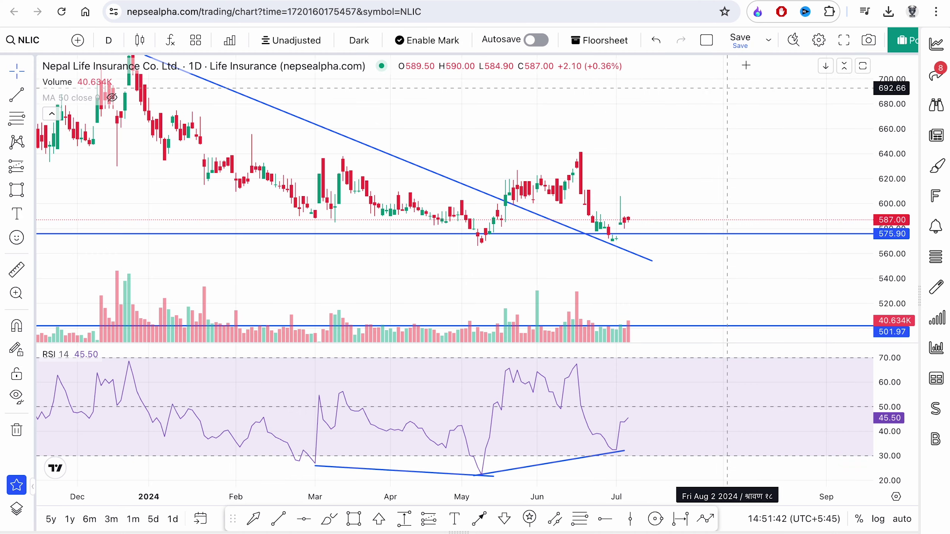
# - Return to the NEPSE chart, open CITY from the top gainers and examine its 9 May 2024 trigger candle and marked zone
pyautogui.click(942, 38)
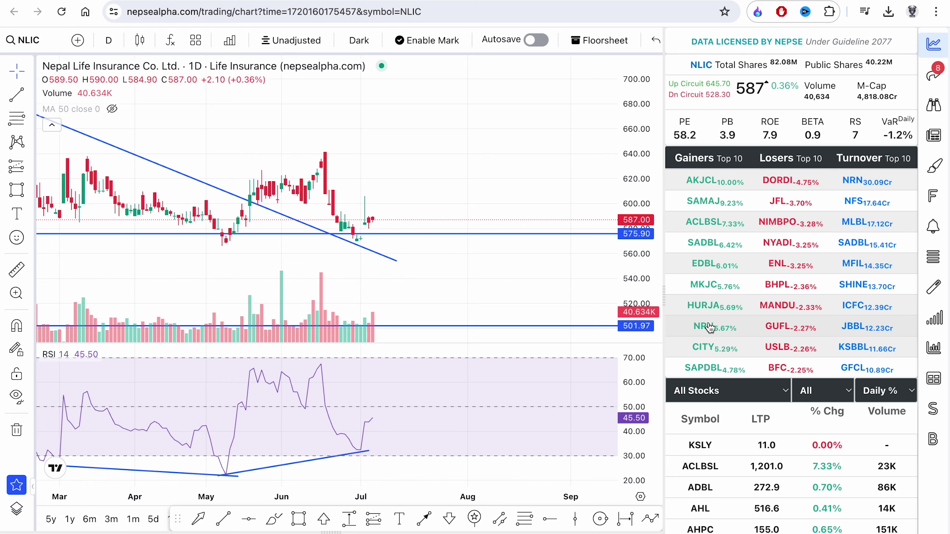
pyautogui.click(709, 331)
pyautogui.click(708, 356)
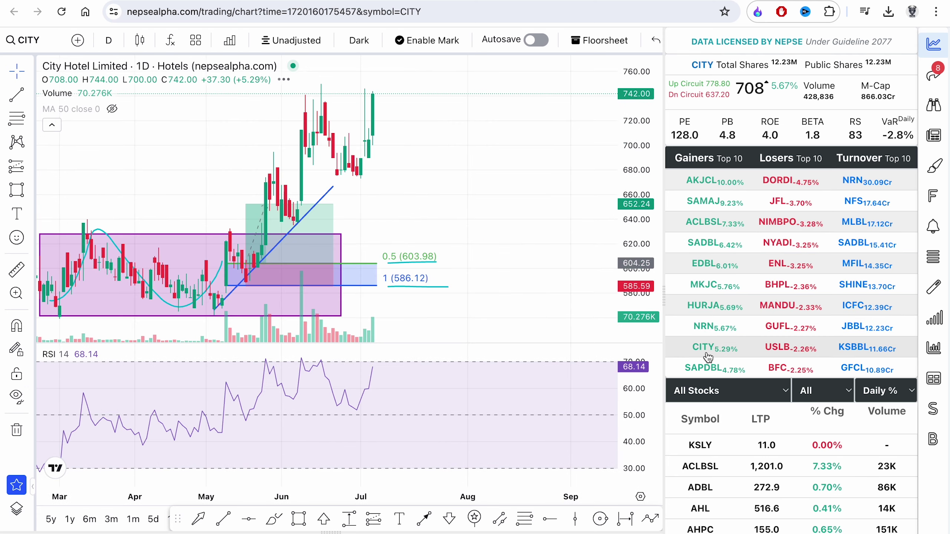
pyautogui.click(934, 45)
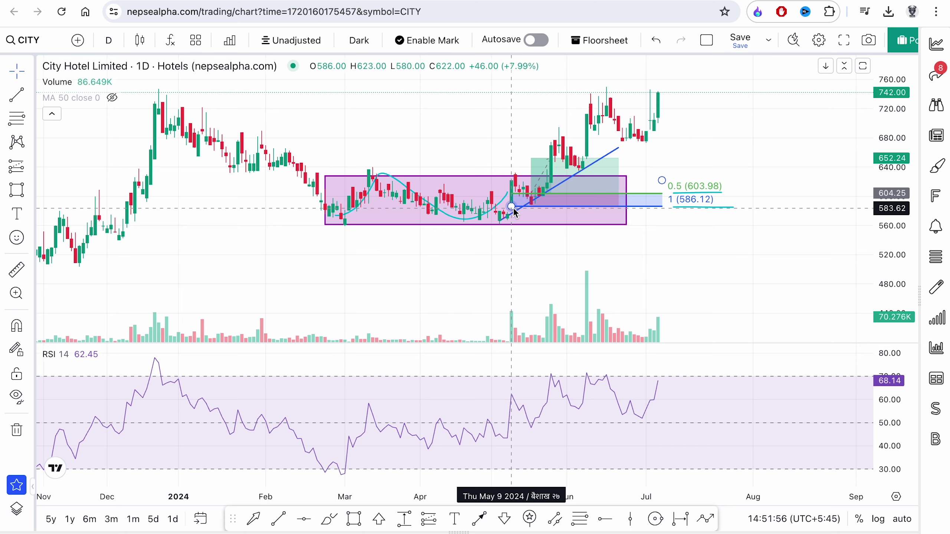
pyautogui.moveTo(552, 195)
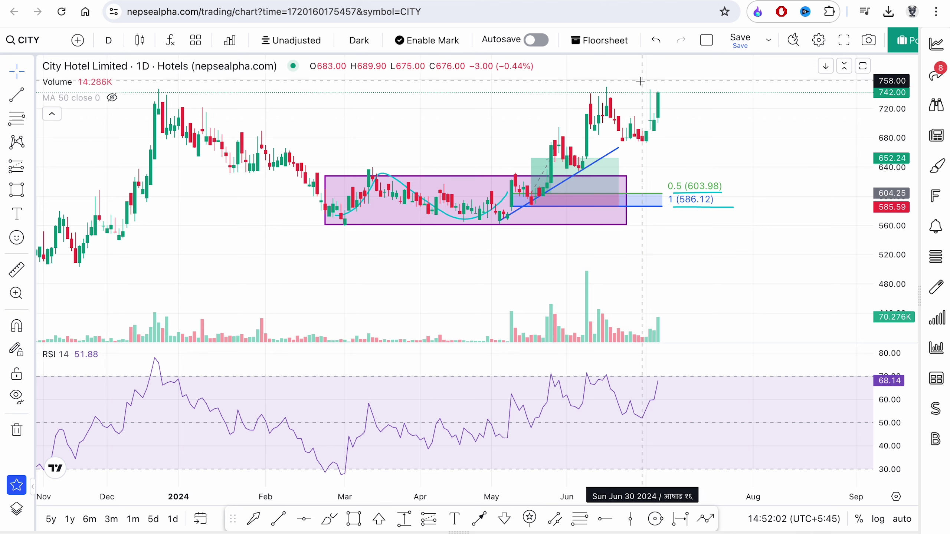
# - Check the HURJA chart from the top gainers, and open the SAMAJ chart across the full width
pyautogui.click(936, 44)
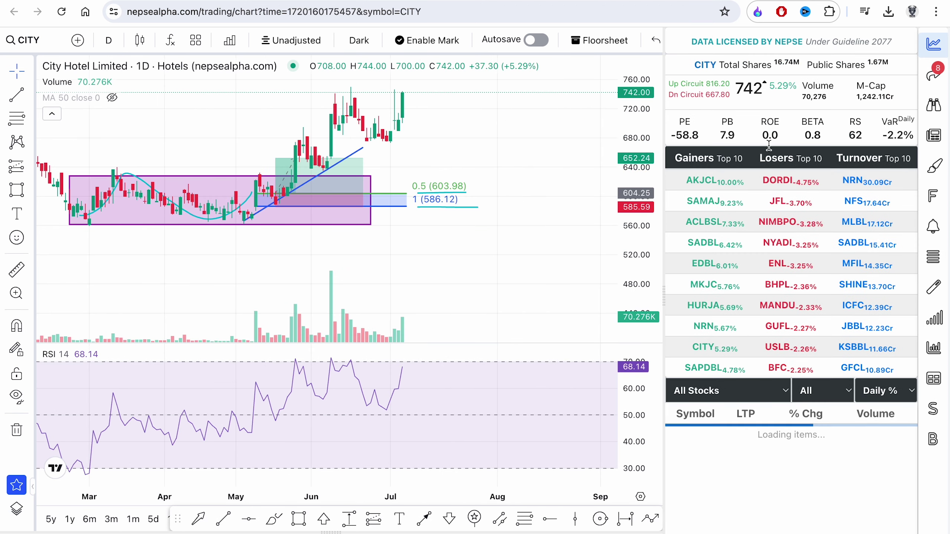
pyautogui.click(703, 307)
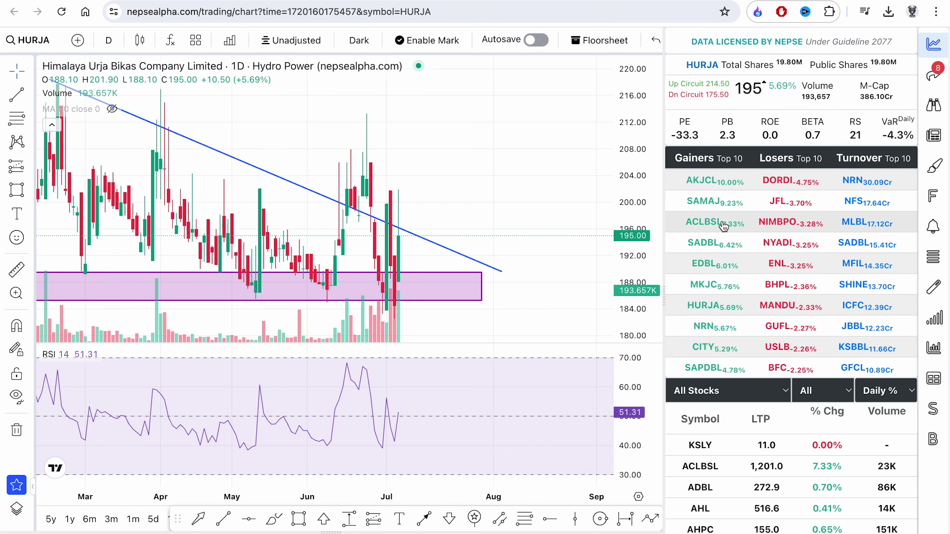
pyautogui.click(715, 202)
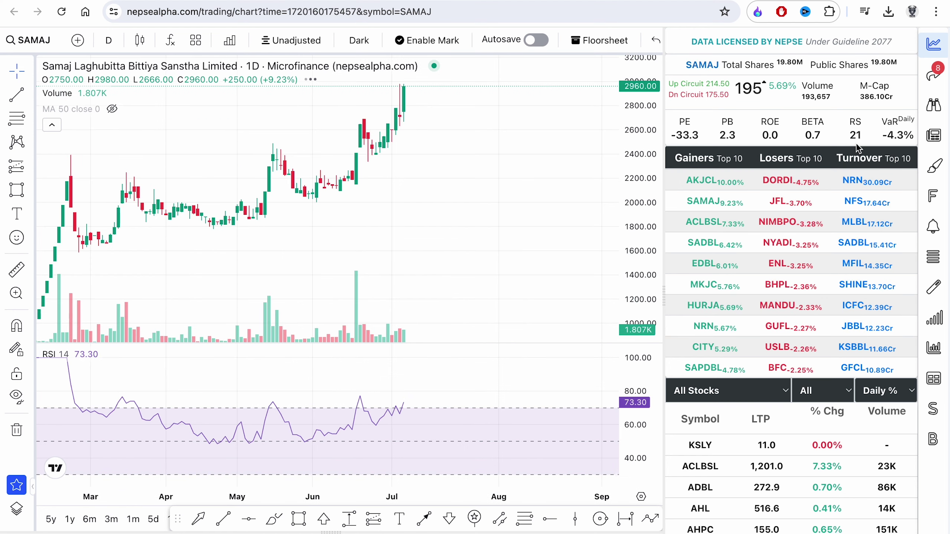
pyautogui.click(934, 44)
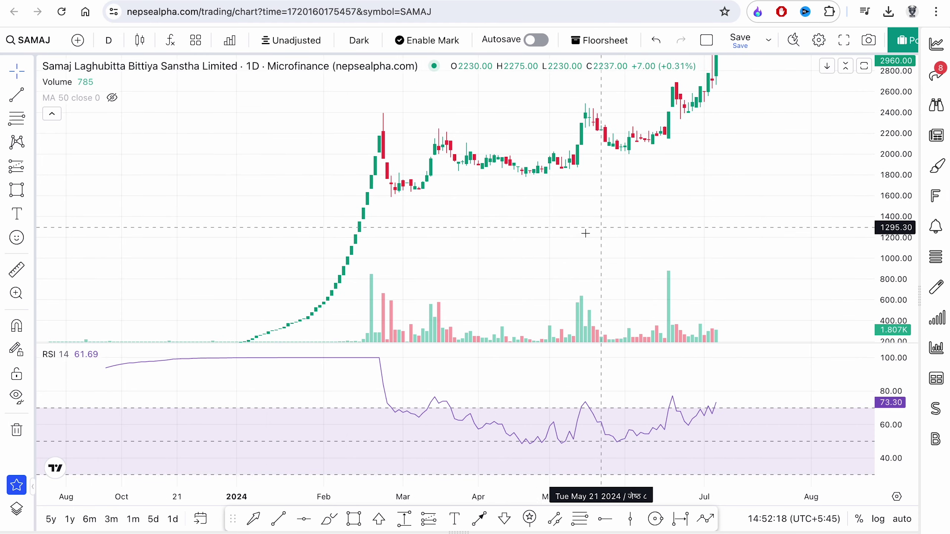
# - Draw a rectangle on SAMAJ between about 1,771 and 1,619 from 22 February to 17 March 2024
pyautogui.moveTo(585, 233); pyautogui.dragTo(583, 180)
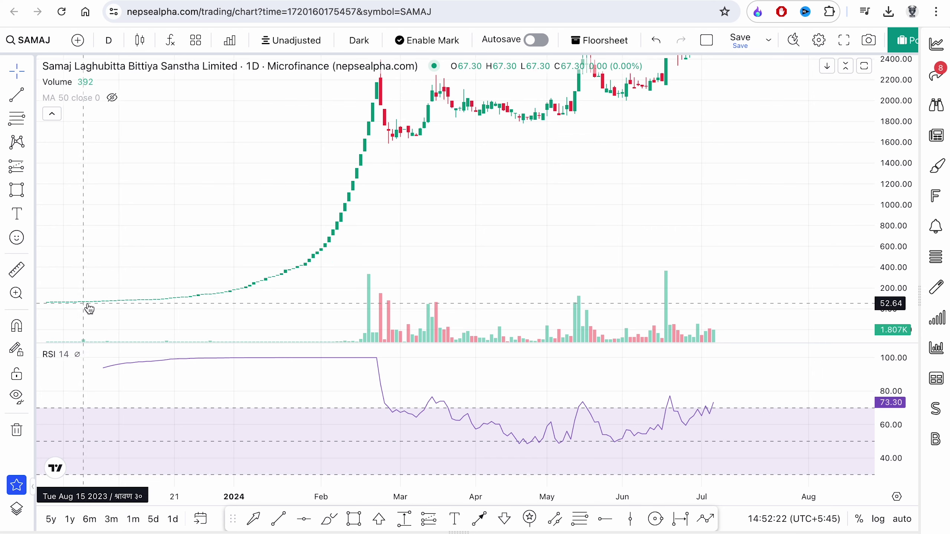
pyautogui.moveTo(441, 165); pyautogui.dragTo(412, 258)
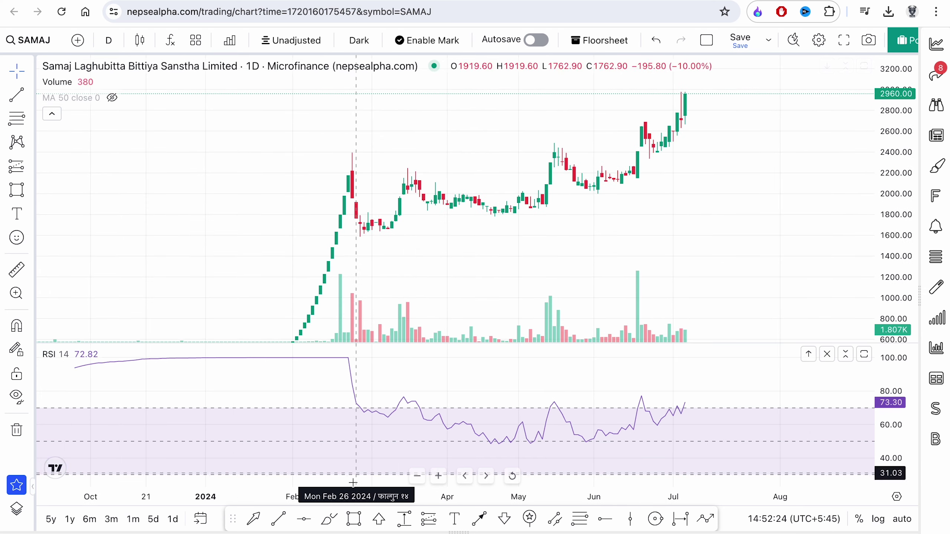
pyautogui.click(353, 518)
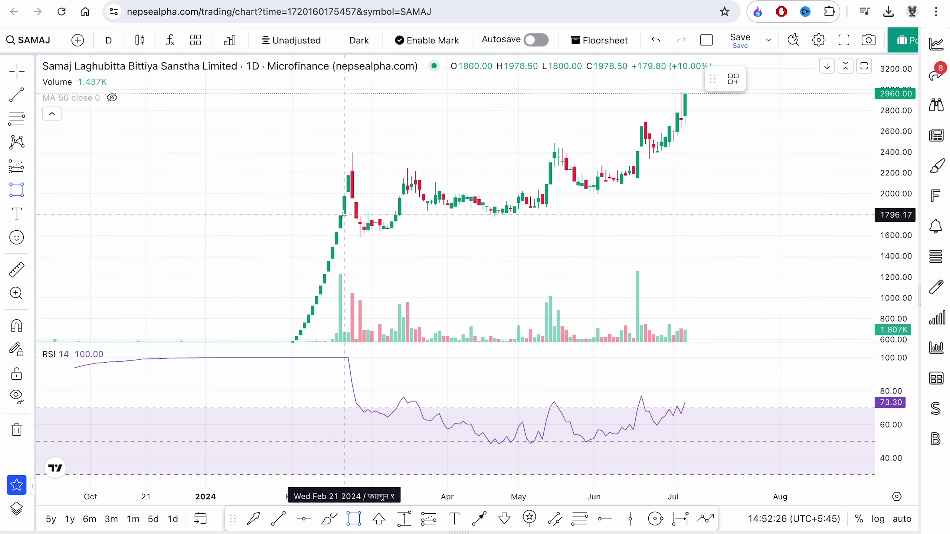
pyautogui.moveTo(348, 217); pyautogui.dragTo(407, 233)
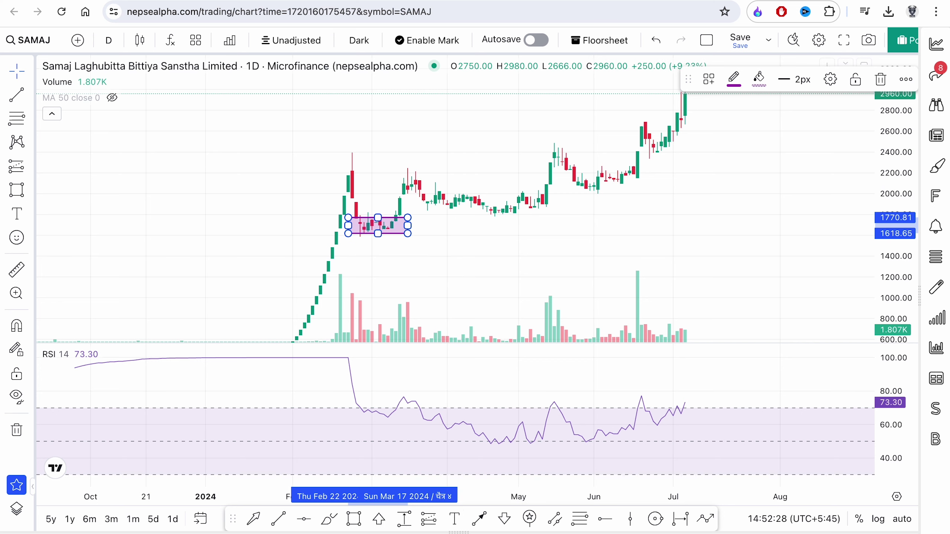
# - Draw a wide rectangle on SAMAJ between about 2,150 and 1,815 from mid-March to early July 2024
pyautogui.click(350, 523)
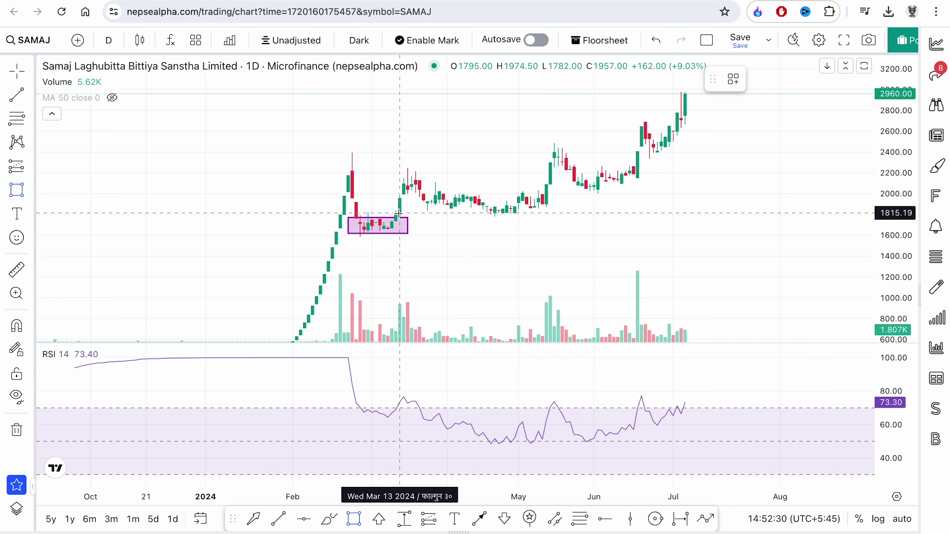
pyautogui.moveTo(399, 178)
pyautogui.mouseDown()
pyautogui.moveTo(557, 209)
pyautogui.moveTo(685, 213)
pyautogui.mouseUp()
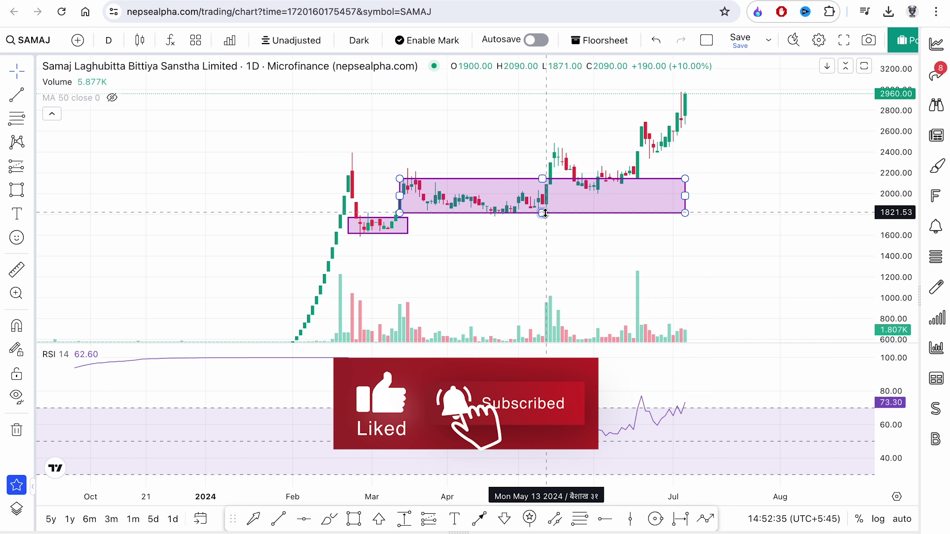
pyautogui.press('Escape')
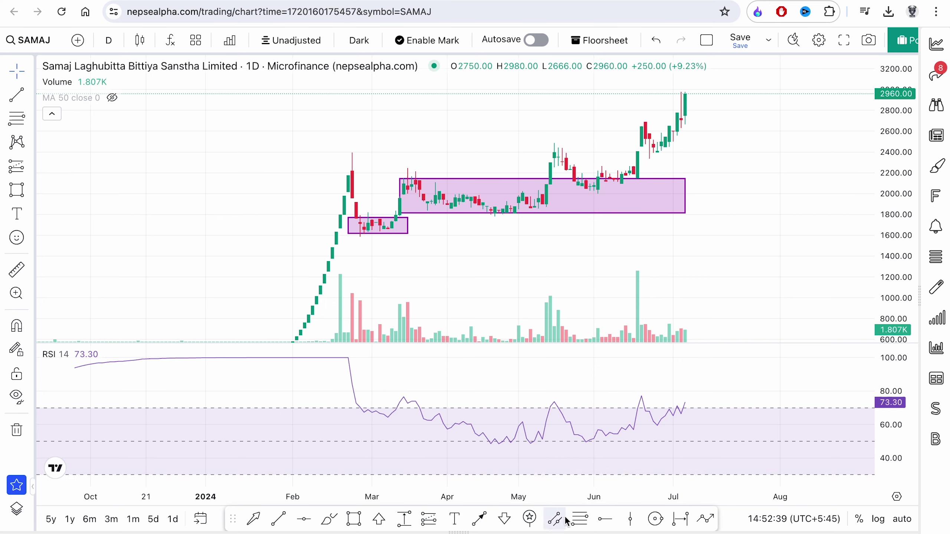
# - Draw a Fibonacci retracement on SAMAJ from about 2,075 on 13 May to about 2,297 on 25 July 2024
pyautogui.click(579, 519)
pyautogui.click(550, 162)
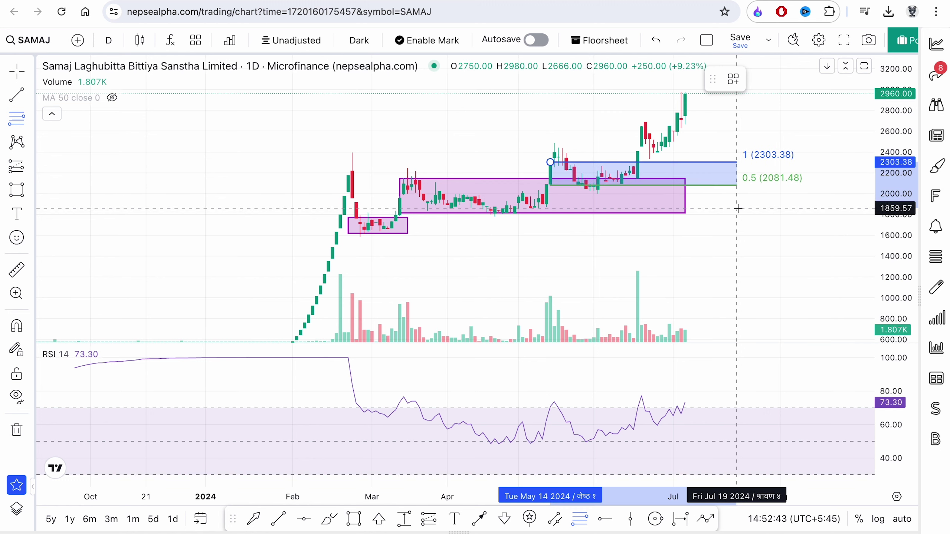
pyautogui.press('Escape')
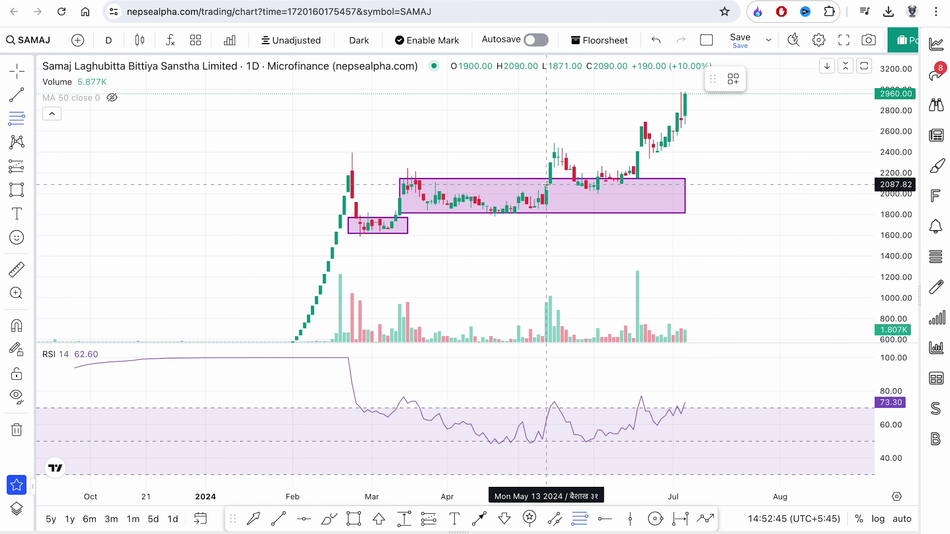
pyautogui.click(545, 186)
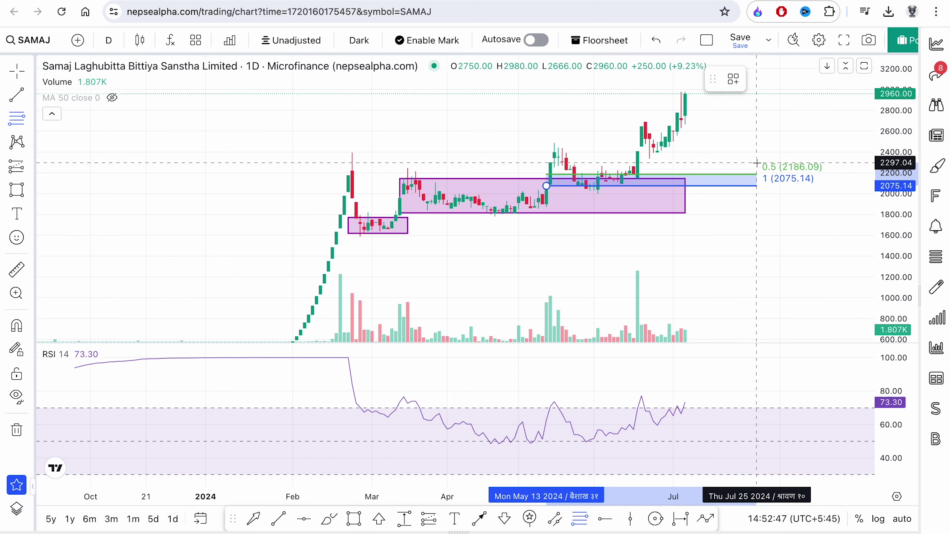
pyautogui.click(757, 163)
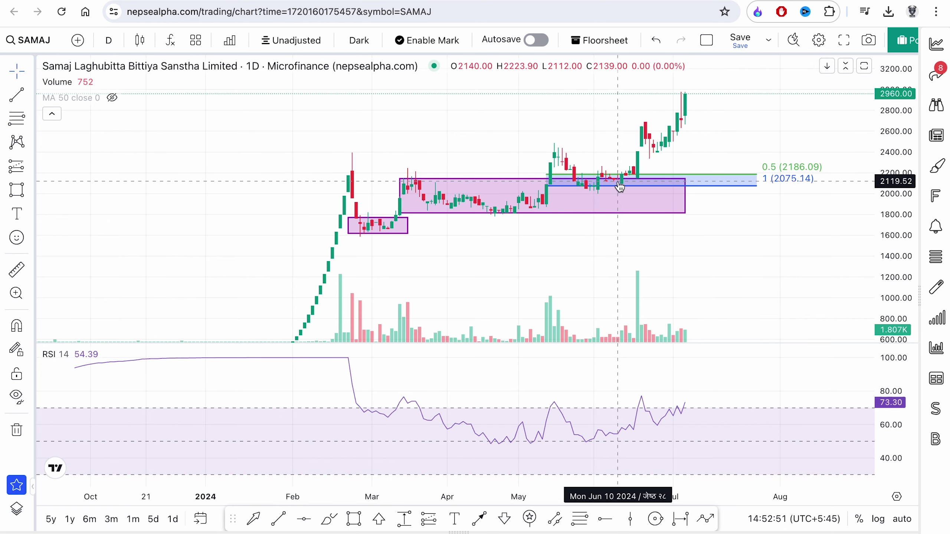
# - Delete the wide rectangle spanning mid-March to early July on the SAMAJ chart
pyautogui.scroll(3, 604, 202)
pyautogui.moveTo(911, 237); pyautogui.dragTo(901, 110)
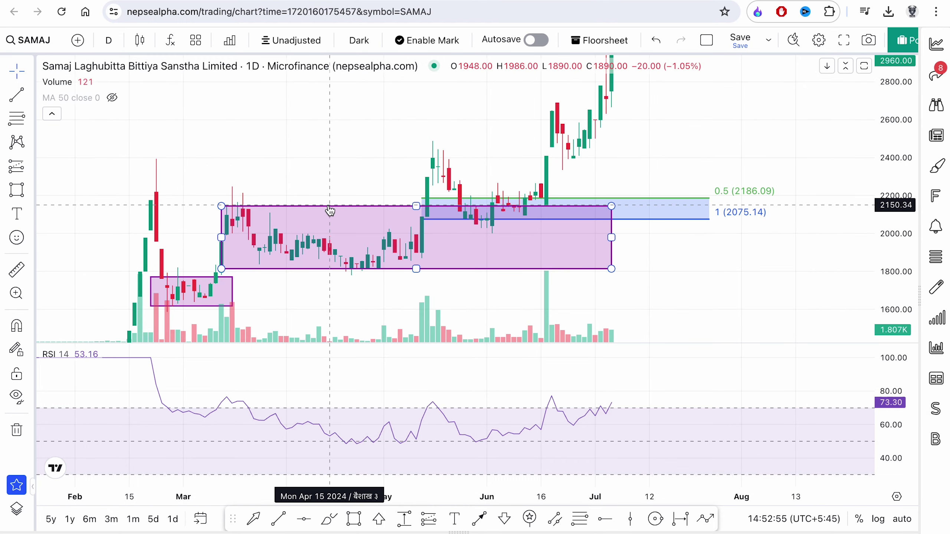
pyautogui.click(331, 213)
pyautogui.press('Delete')
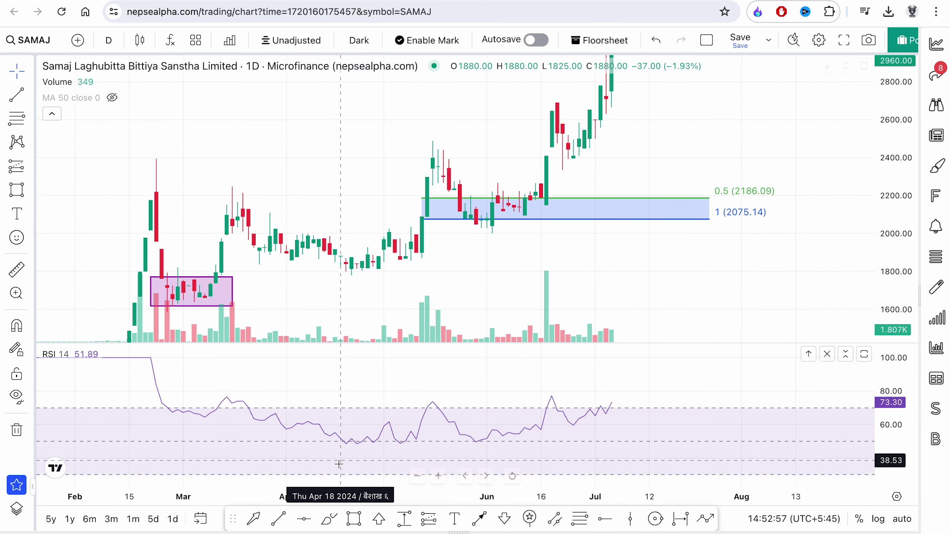
# - Draw a rectangle over the SAMAJ retracement zone between about 2,195 and 2,075, from mid-May to about 20 June 2024
pyautogui.moveTo(422, 197); pyautogui.dragTo(557, 219)
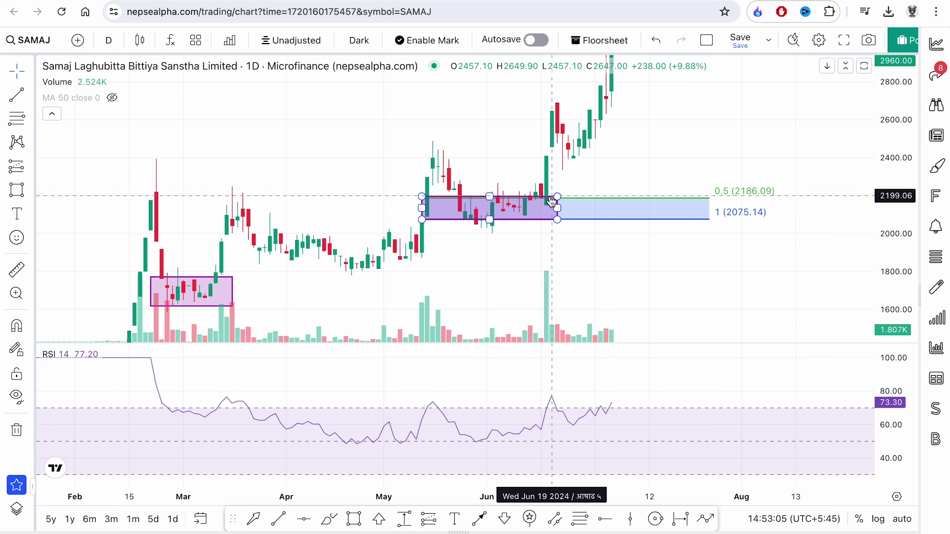
pyautogui.click(515, 201)
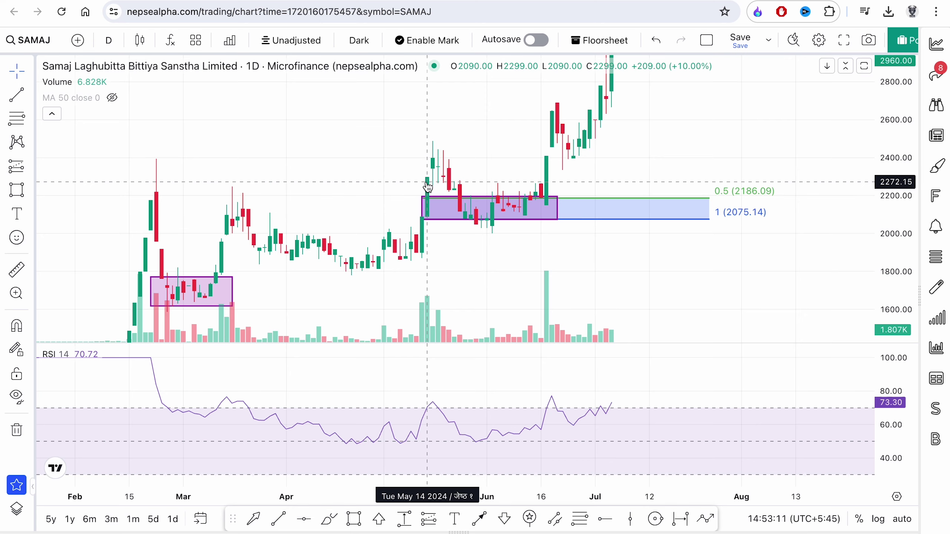
# - Switch to the Check list spreadsheet and review the Find Trigger increase of 5.5% (Price Range) column
pyautogui.hotkey('ctrl', 'Tab')
pyautogui.click(293, 209)
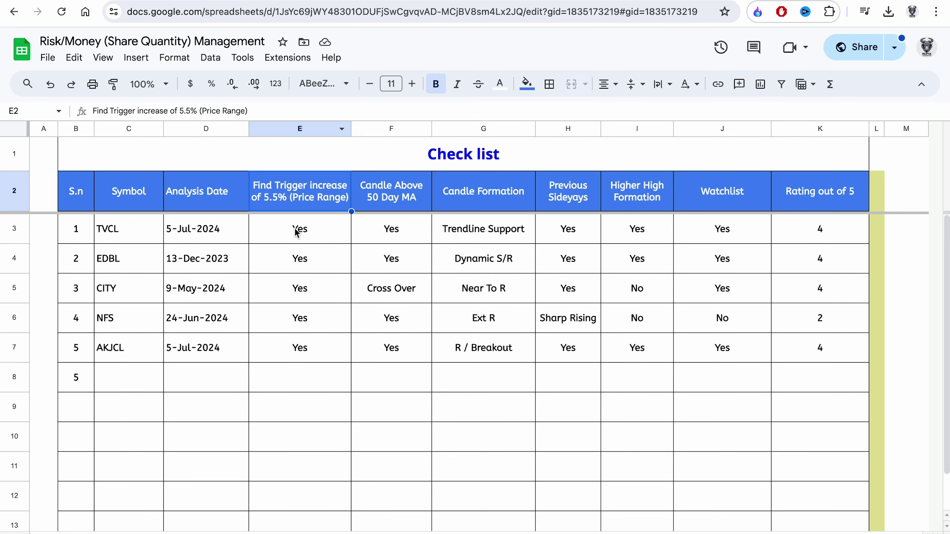
pyautogui.click(309, 344)
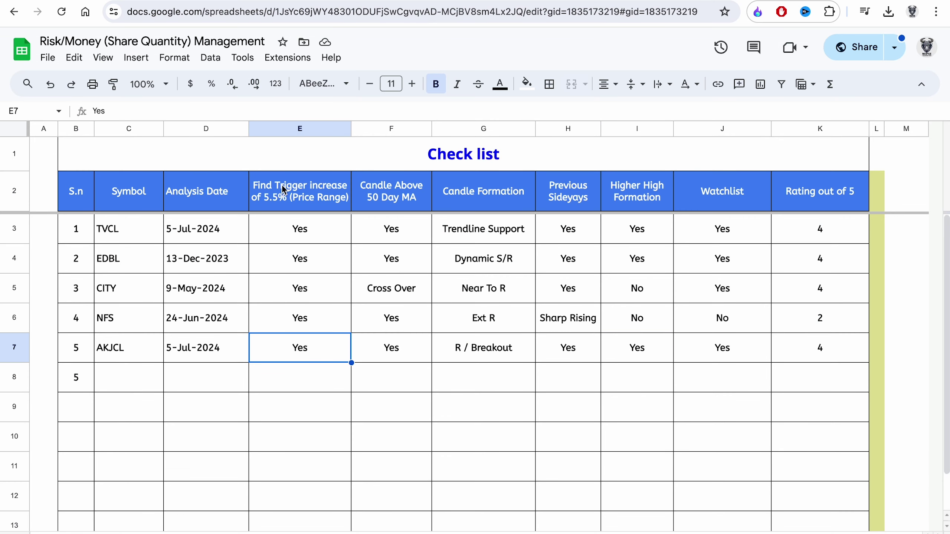
# - Check the 5.5% trigger heading in the check list, switch back to the SAMAJ chart and examine its price rise up to July 2024
pyautogui.click(299, 203)
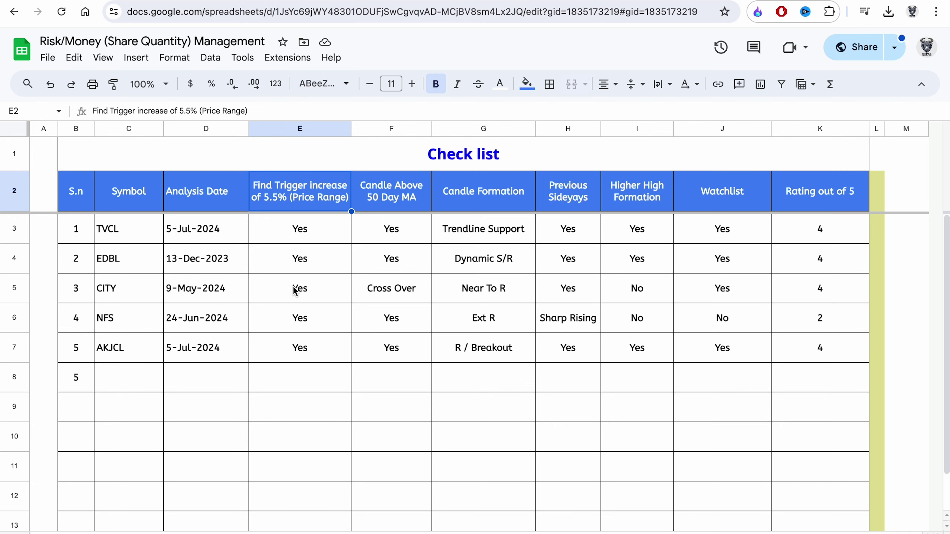
pyautogui.hotkey('ctrl', 'Tab')
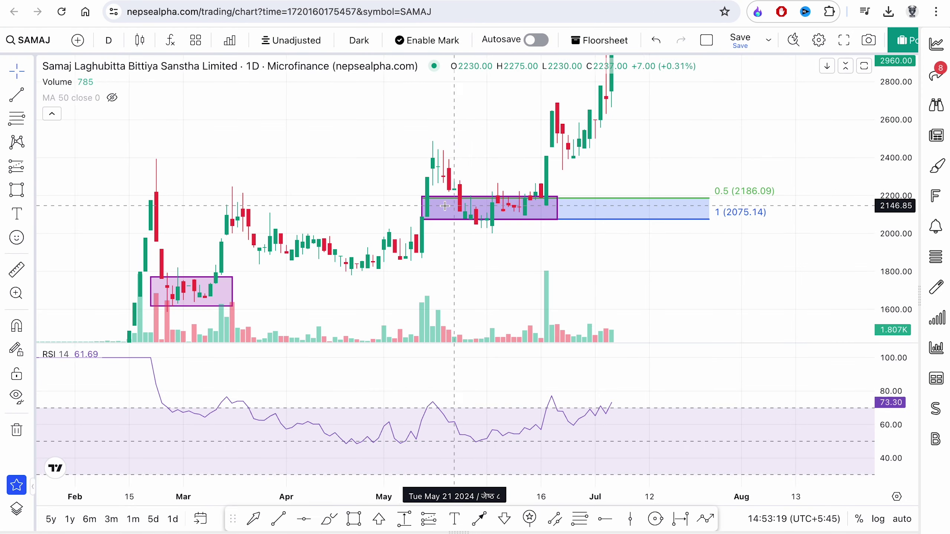
pyautogui.moveTo(884, 169); pyautogui.dragTo(882, 229)
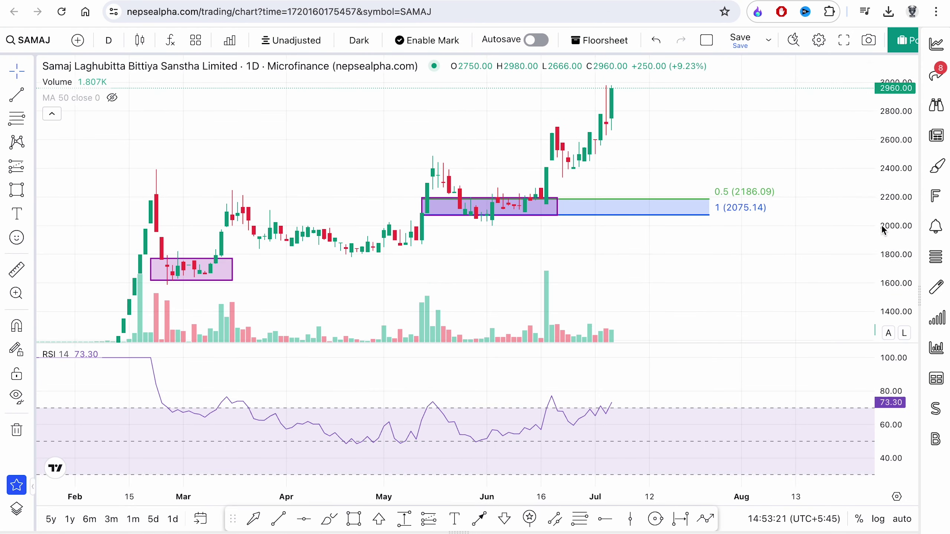
pyautogui.moveTo(811, 147); pyautogui.dragTo(808, 166)
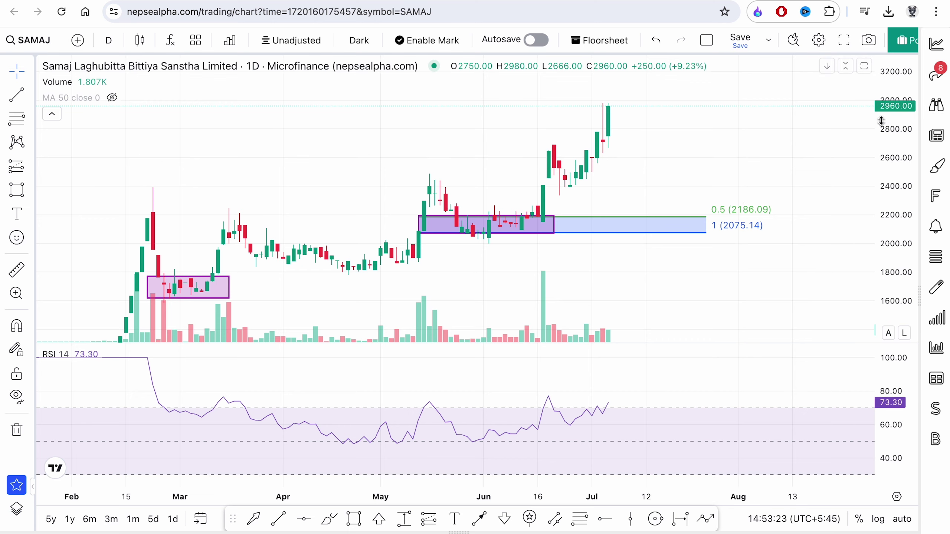
# - Open the MFIL chart from the top 10 turnover stocks
pyautogui.click(940, 49)
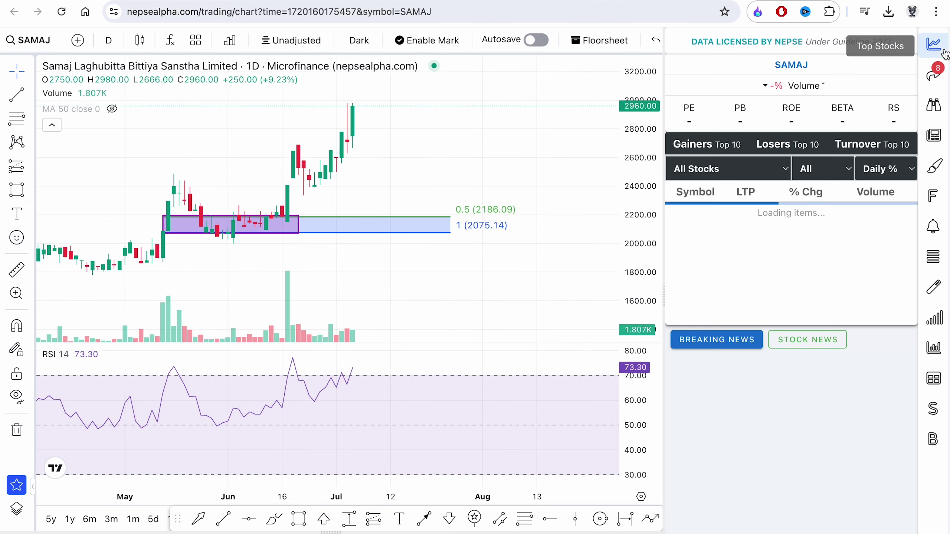
pyautogui.click(858, 266)
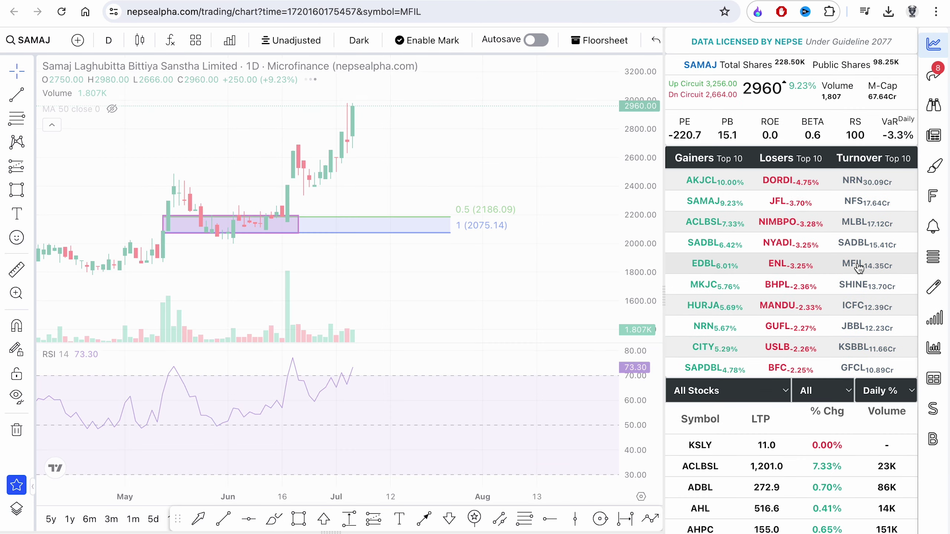
pyautogui.scroll(-5, 773, 219)
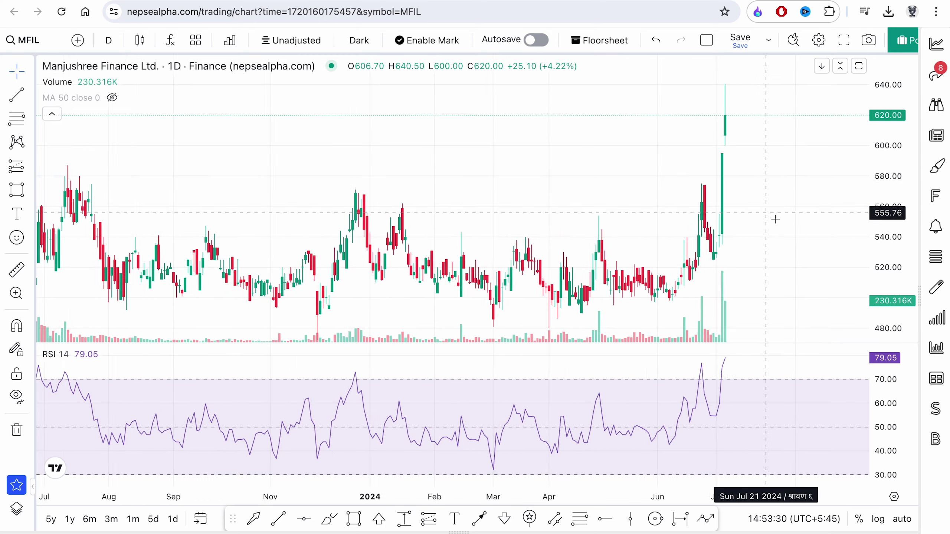
# - Draw a Fibonacci retracement on MFIL from about 541 on 3 July to about 595 on 4 August 2024, extending its start back to late July 2023
pyautogui.moveTo(846, 228); pyautogui.dragTo(834, 239)
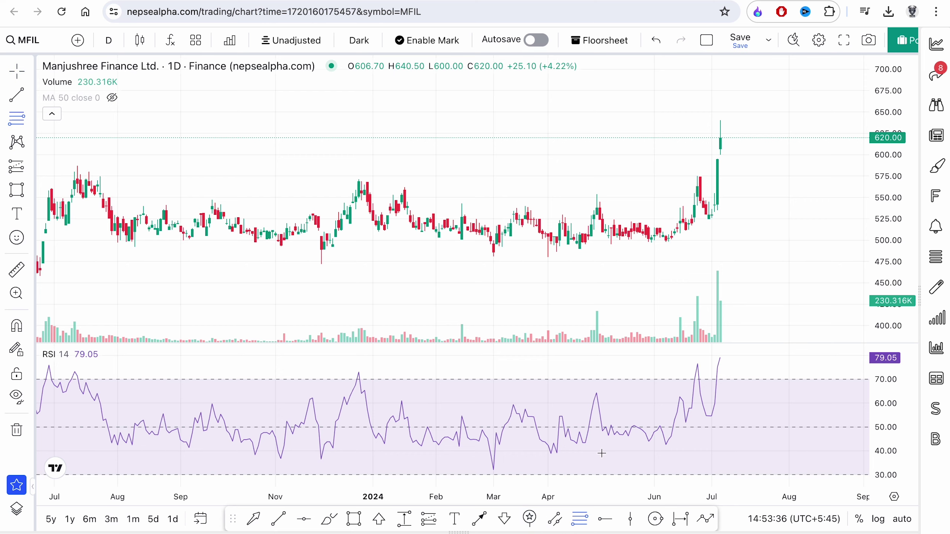
pyautogui.click(717, 205)
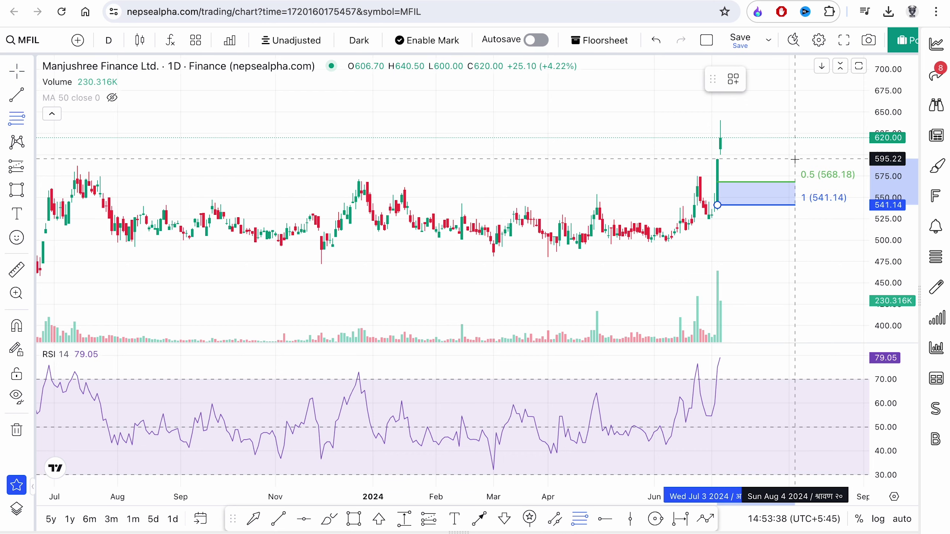
pyautogui.click(795, 159)
pyautogui.moveTo(718, 205); pyautogui.dragTo(104, 205)
pyautogui.click(266, 144)
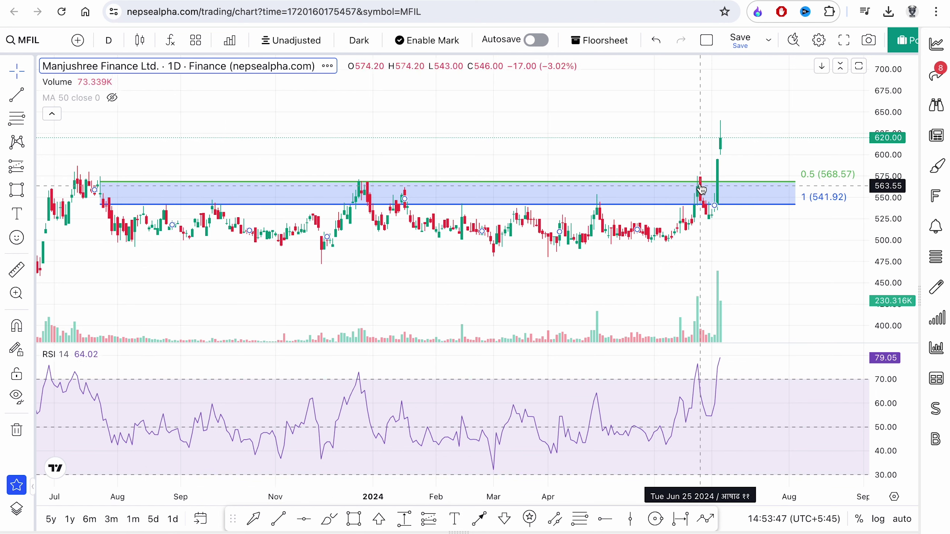
# - Draw a rectangle over the MFIL sideways range between about 540 and 491, from late July 2023 to late July 2024
pyautogui.click(317, 301)
pyautogui.moveTo(317, 302); pyautogui.dragTo(346, 264)
pyautogui.scroll(-2, 444, 257)
pyautogui.scroll(-2, 444, 257)
pyautogui.moveTo(536, 259); pyautogui.dragTo(436, 262)
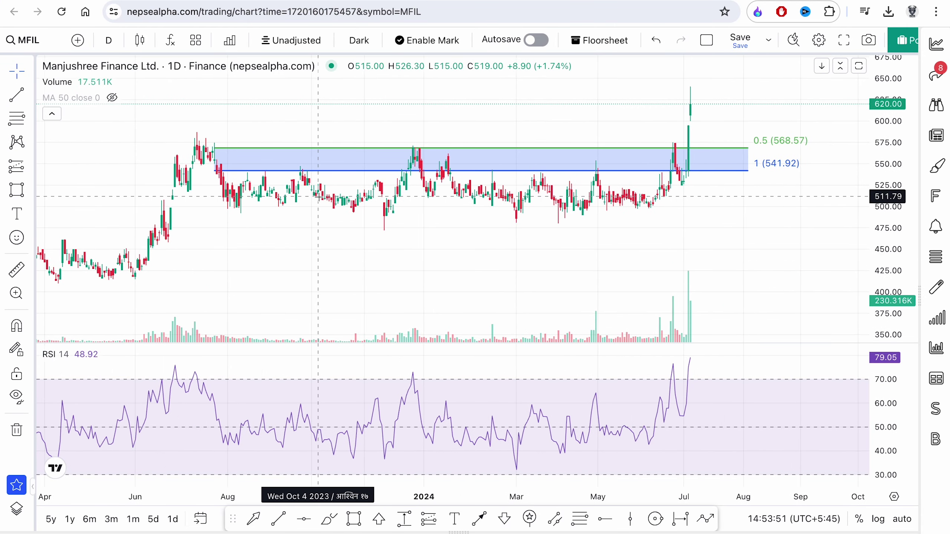
pyautogui.moveTo(906, 119); pyautogui.dragTo(906, 131)
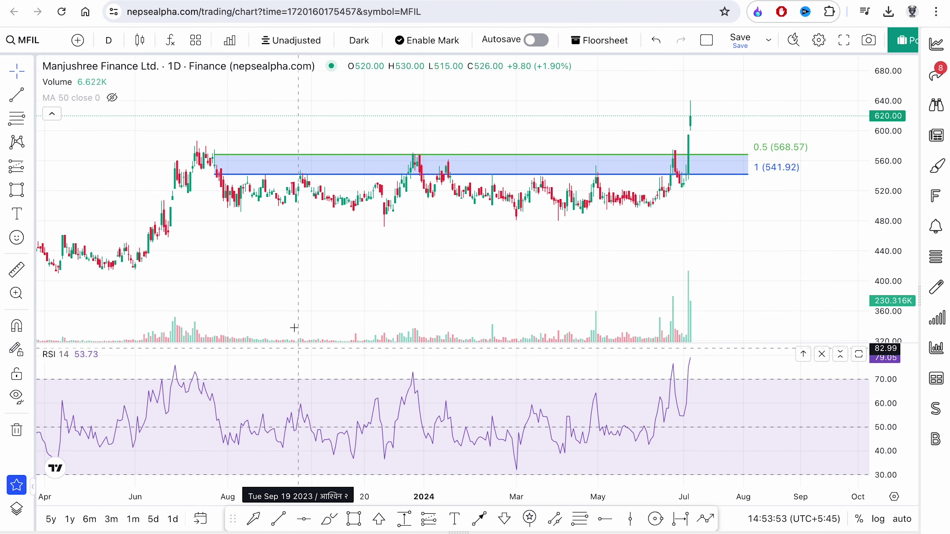
pyautogui.click(352, 519)
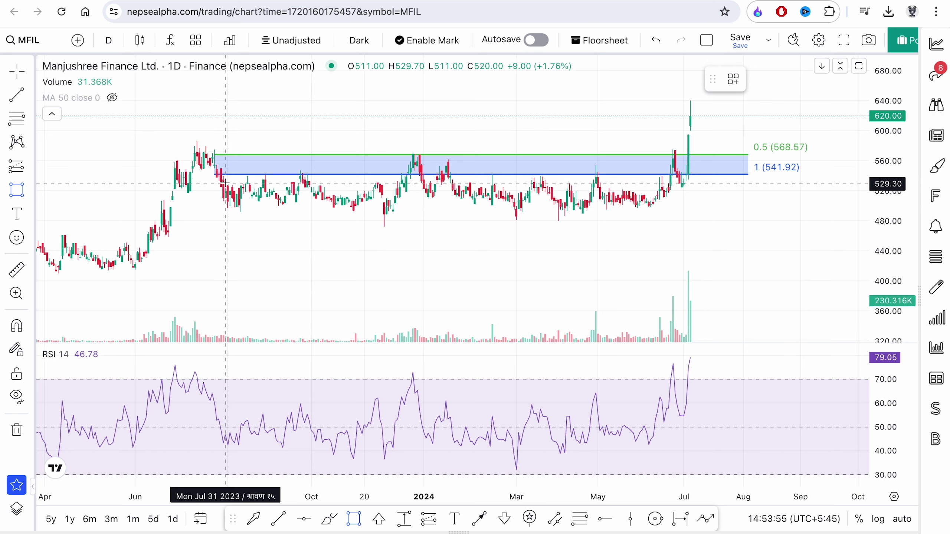
pyautogui.moveTo(220, 175)
pyautogui.mouseDown()
pyautogui.moveTo(583, 217)
pyautogui.moveTo(737, 212)
pyautogui.mouseUp()
pyautogui.click(751, 232)
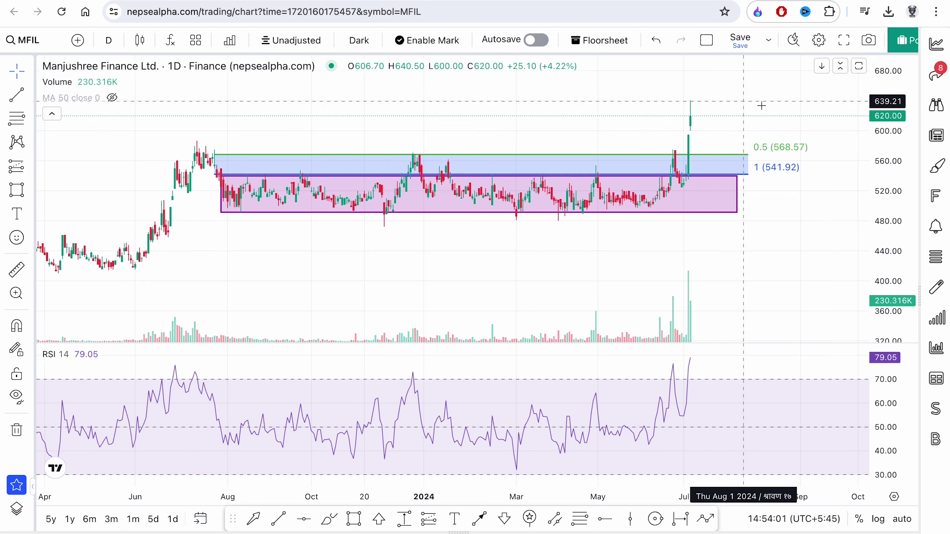
# - Circle the MFIL swing lows from September 2023 to April 2024 with the brush, plus the late December high and the rally into it
pyautogui.moveTo(886, 170); pyautogui.dragTo(888, 204)
pyautogui.scroll(-3, 644, 230)
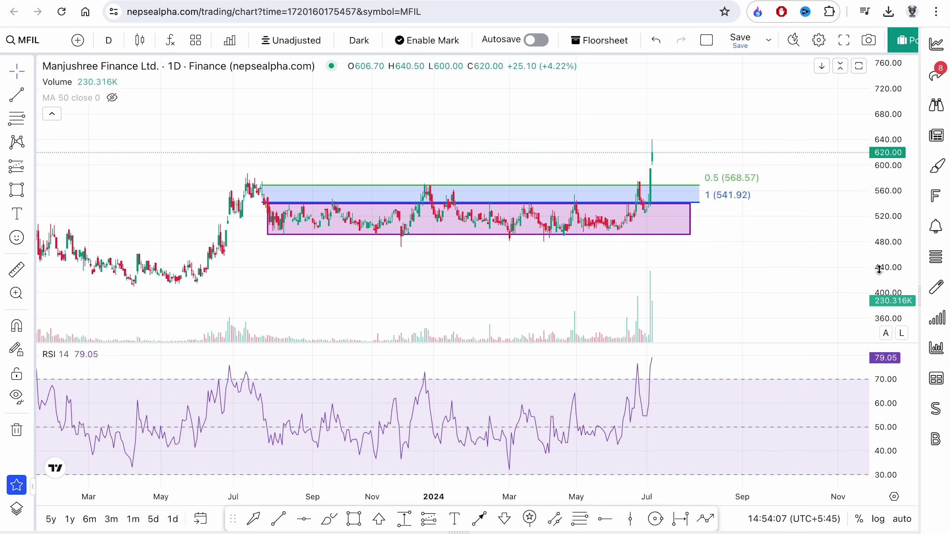
pyautogui.moveTo(888, 258); pyautogui.dragTo(893, 131)
pyautogui.scroll(5, 486, 258)
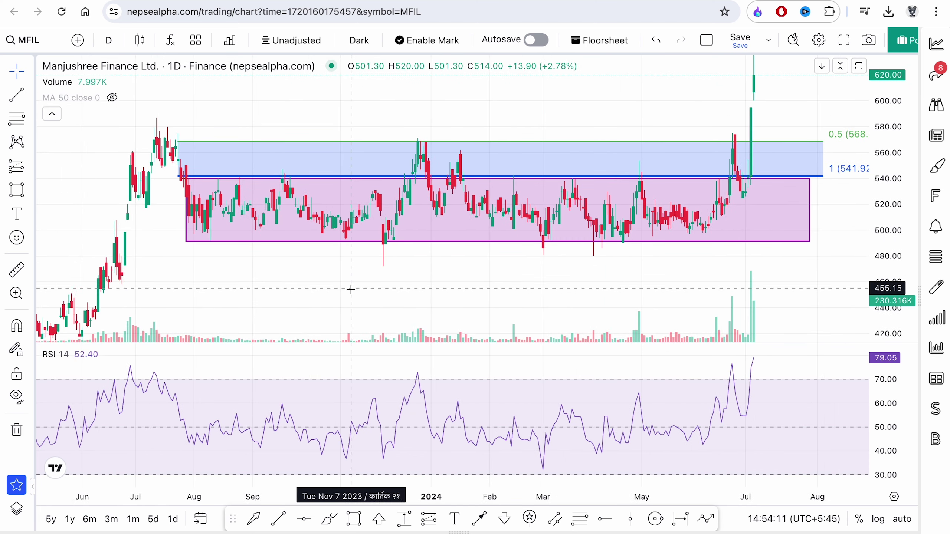
pyautogui.click(330, 520)
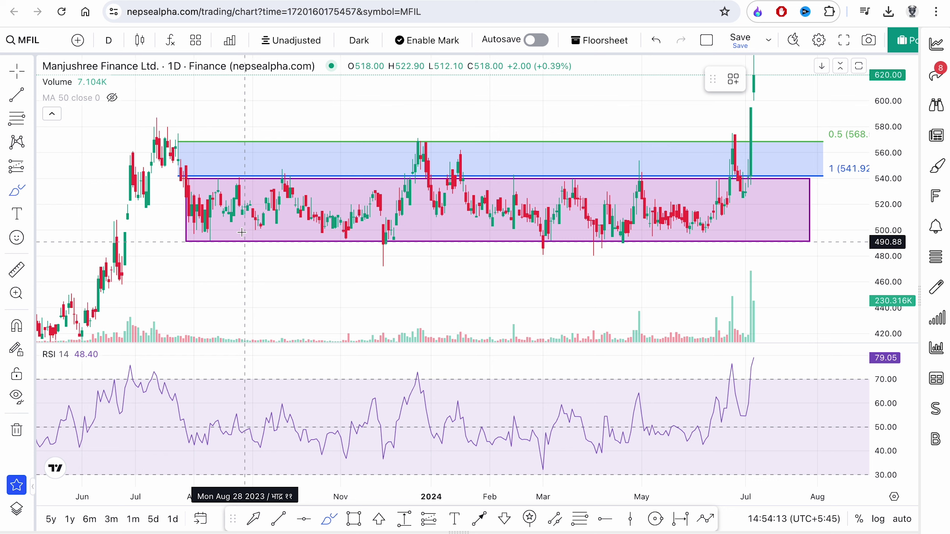
pyautogui.click(259, 224)
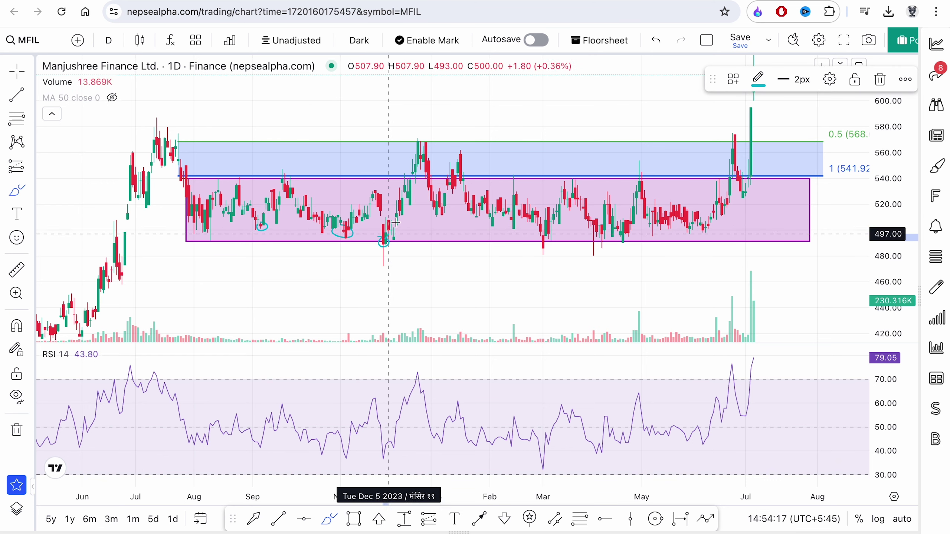
pyautogui.moveTo(396, 223)
pyautogui.mouseDown()
pyautogui.moveTo(434, 147)
pyautogui.moveTo(428, 159)
pyautogui.moveTo(422, 133)
pyautogui.mouseUp()
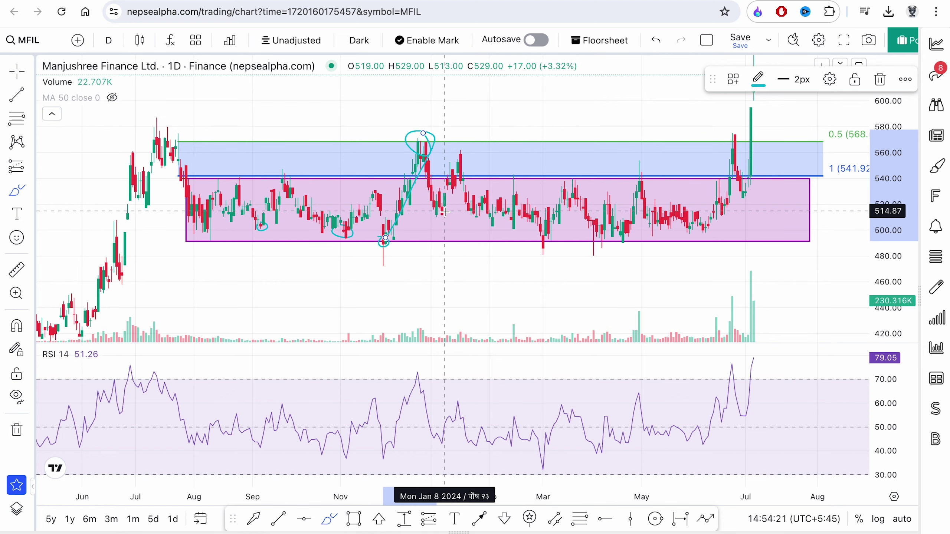
pyautogui.moveTo(431, 209)
pyautogui.mouseDown()
pyautogui.moveTo(435, 203)
pyautogui.moveTo(434, 212)
pyautogui.mouseUp()
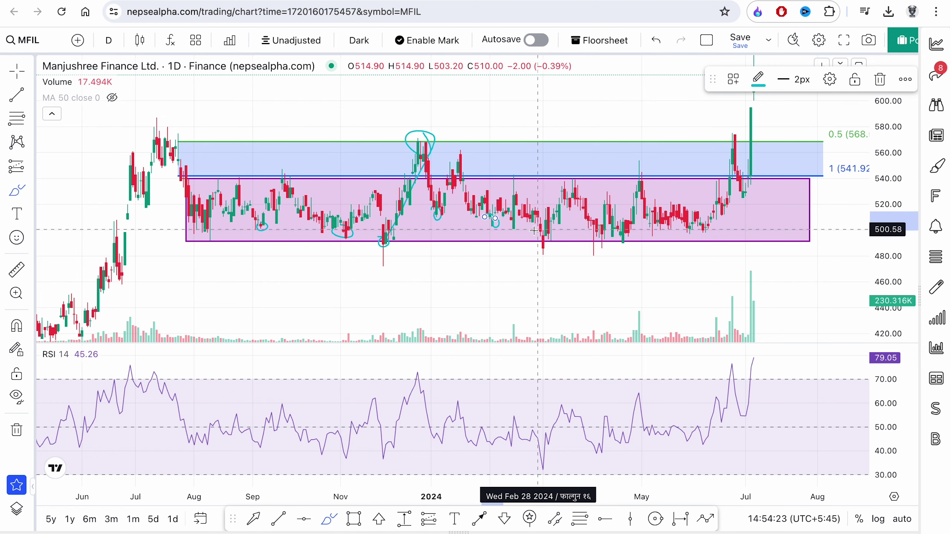
pyautogui.moveTo(533, 231); pyautogui.dragTo(541, 241)
pyautogui.moveTo(596, 229); pyautogui.dragTo(591, 232)
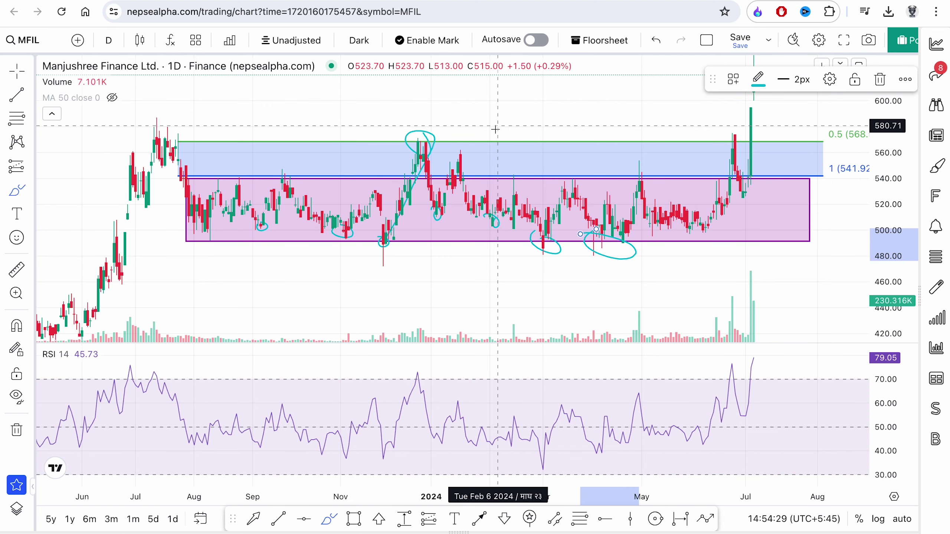
# - Brush a near-horizontal line at about 572 above the MFIL retracement zone, from early March to early May 2024
pyautogui.click(713, 117)
pyautogui.moveTo(655, 136); pyautogui.dragTo(544, 138)
pyautogui.press('Escape')
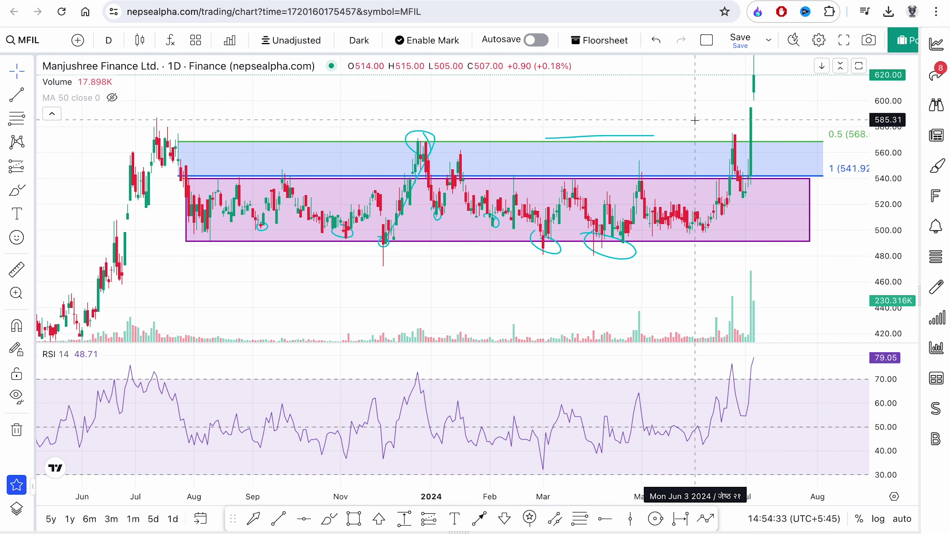
# - Circle the MFIL lows of mid-April, late May to early June, mid-June and about 30 June 2024 with the brush
pyautogui.moveTo(680, 120); pyautogui.dragTo(533, 127)
pyautogui.click(328, 519)
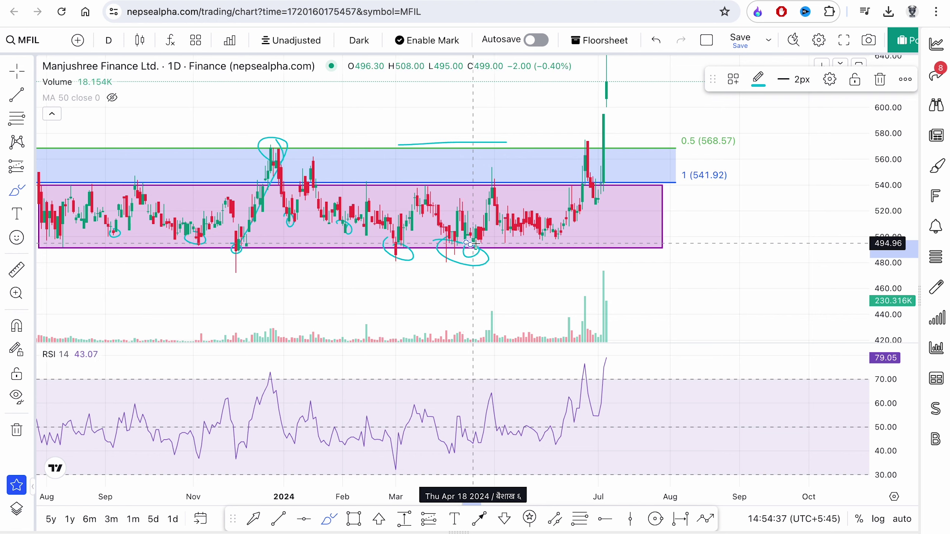
pyautogui.moveTo(542, 233); pyautogui.dragTo(577, 238)
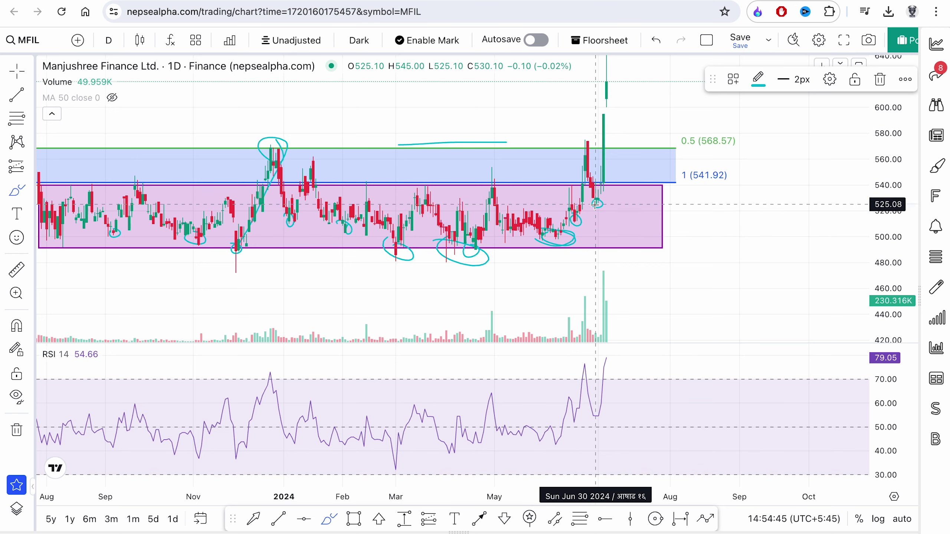
# - Brush a projected MFIL path from about 620 down into the retracement zone near 550 and up to about 625 in August, and circle the area beside the latest candles
pyautogui.moveTo(595, 204)
pyautogui.mouseDown()
pyautogui.moveTo(607, 89)
pyautogui.moveTo(651, 176)
pyautogui.moveTo(682, 77)
pyautogui.mouseUp()
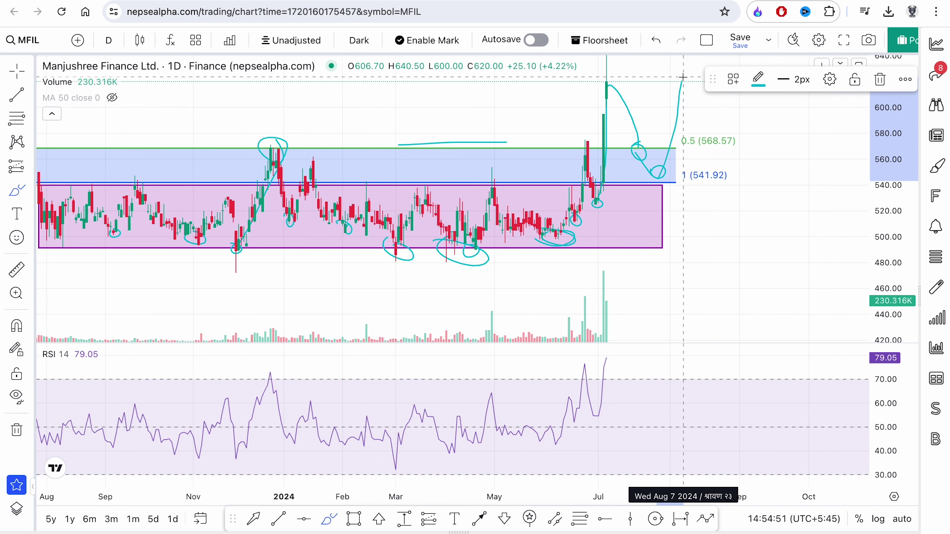
pyautogui.click(652, 130)
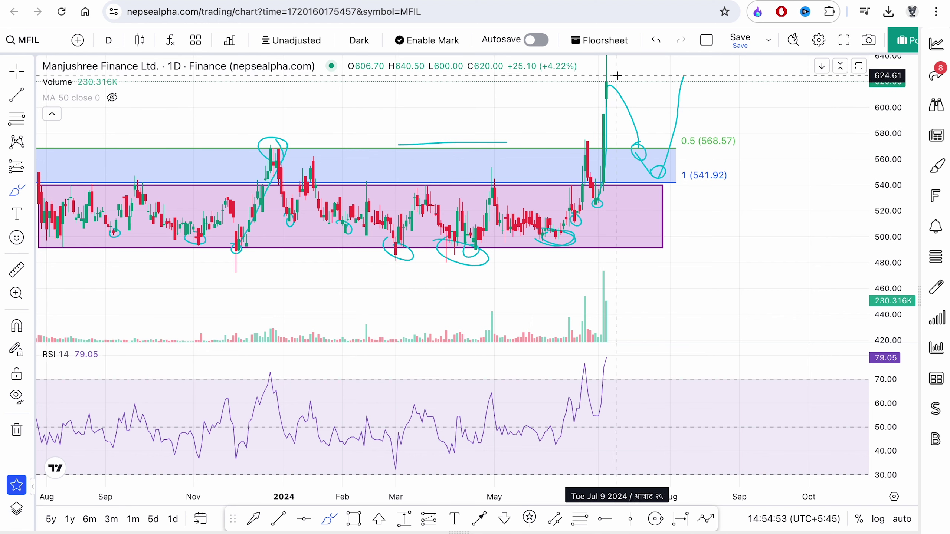
pyautogui.moveTo(617, 76); pyautogui.dragTo(595, 70)
pyautogui.click(636, 137)
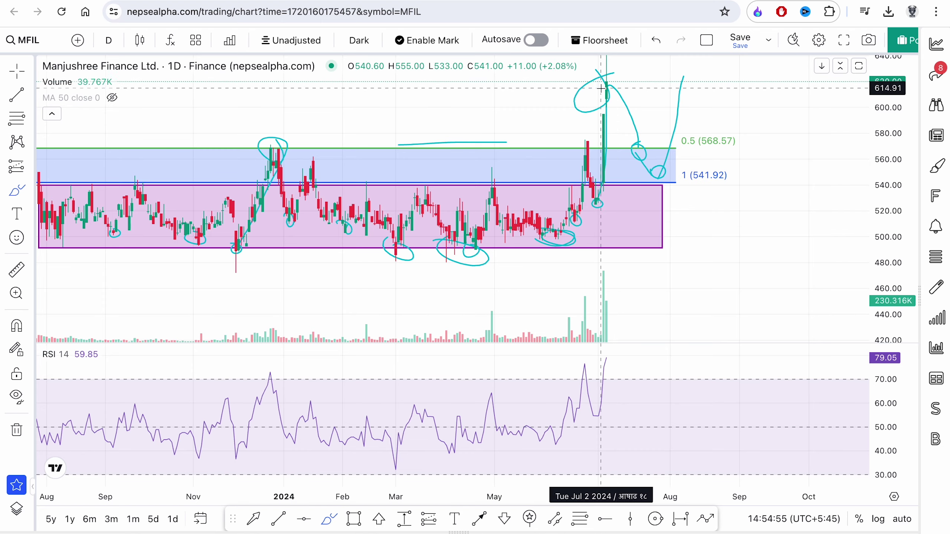
# - Delete the rectangle covering MFIL's sideways range below the retracement zone
pyautogui.scroll(-5, 635, 104)
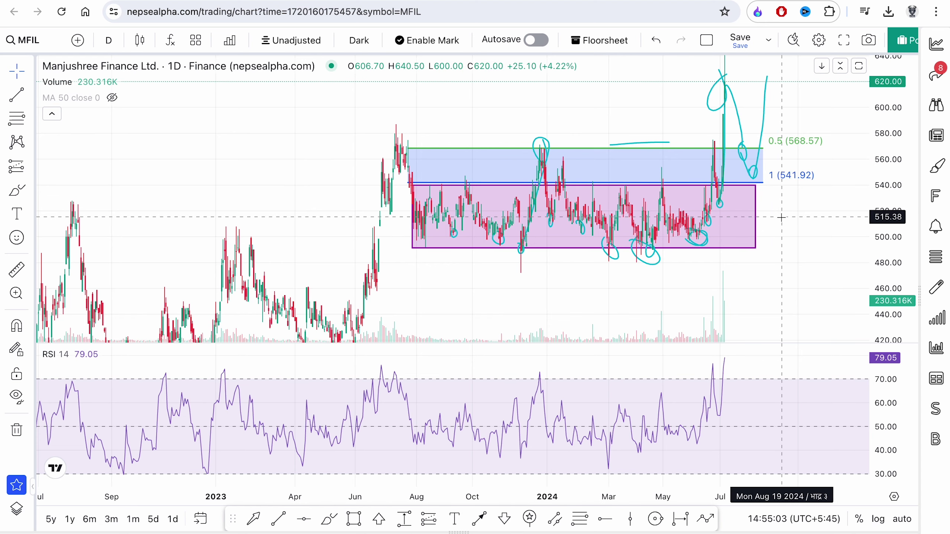
pyautogui.press('Delete')
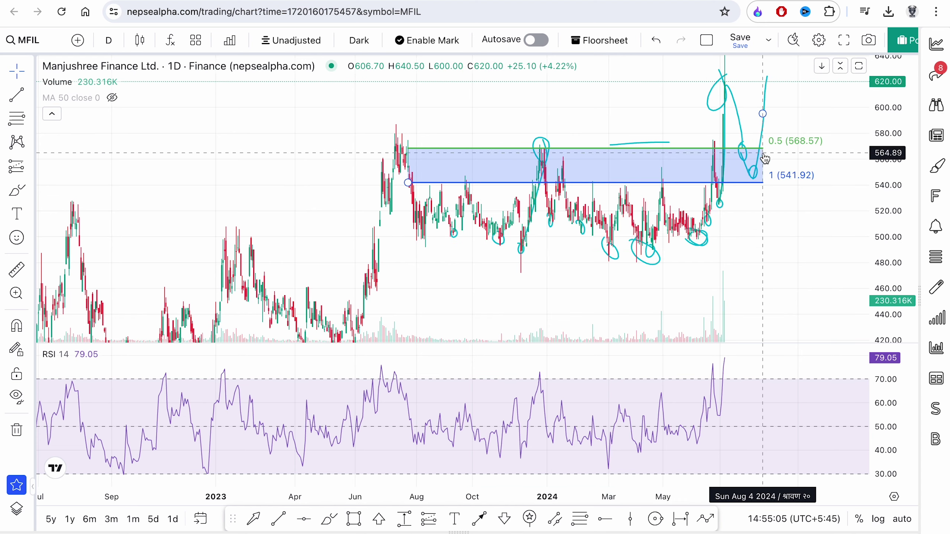
# - Draw a second Fibonacci retracement on MFIL from about 473 on 25 June 2023 to about 498 in early March 2024
pyautogui.scroll(5, 433, 217)
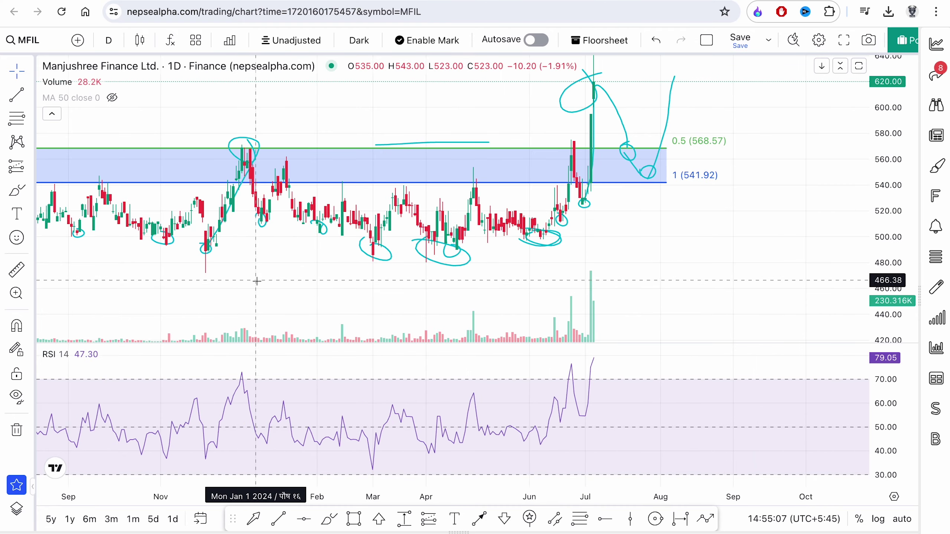
pyautogui.moveTo(294, 285); pyautogui.dragTo(714, 226)
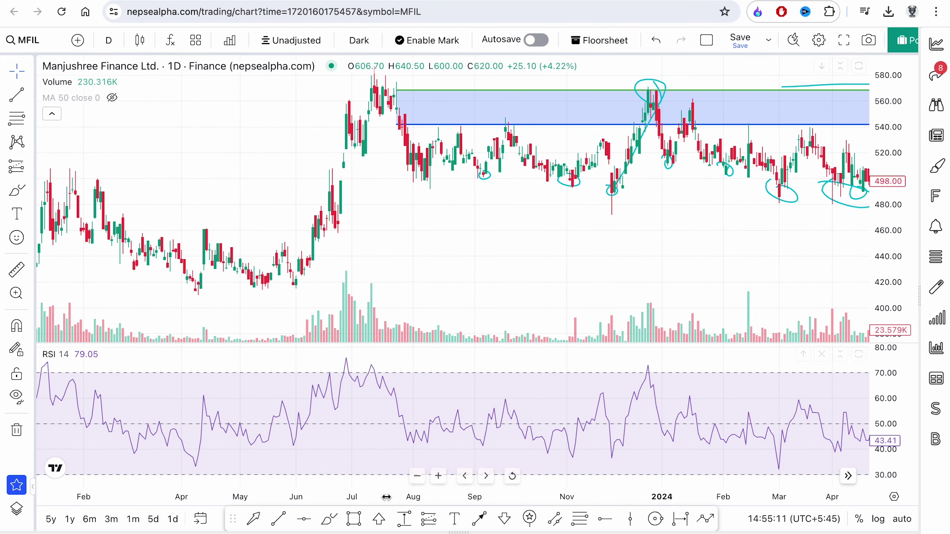
pyautogui.click(579, 519)
pyautogui.moveTo(343, 213)
pyautogui.mouseDown()
pyautogui.moveTo(615, 207)
pyautogui.moveTo(762, 194)
pyautogui.moveTo(785, 181)
pyautogui.mouseUp()
pyautogui.click(785, 182)
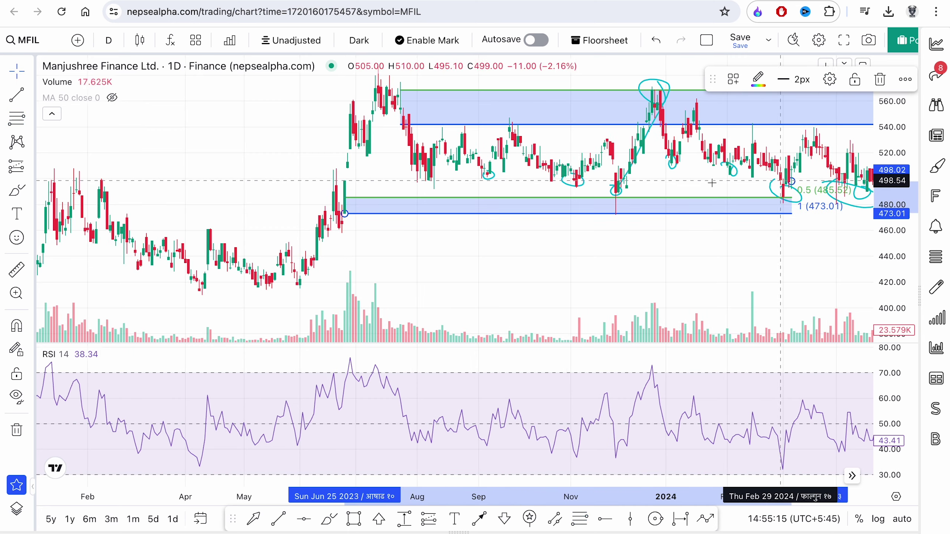
# - Extend the end of the lower MFIL retracement to about the start of July 2024
pyautogui.moveTo(632, 181); pyautogui.dragTo(494, 183)
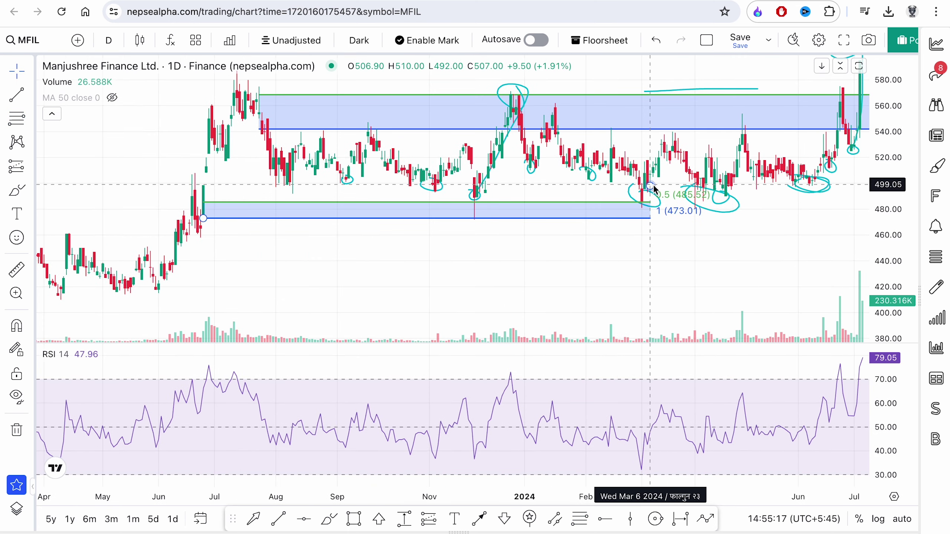
pyautogui.moveTo(655, 182); pyautogui.dragTo(852, 191)
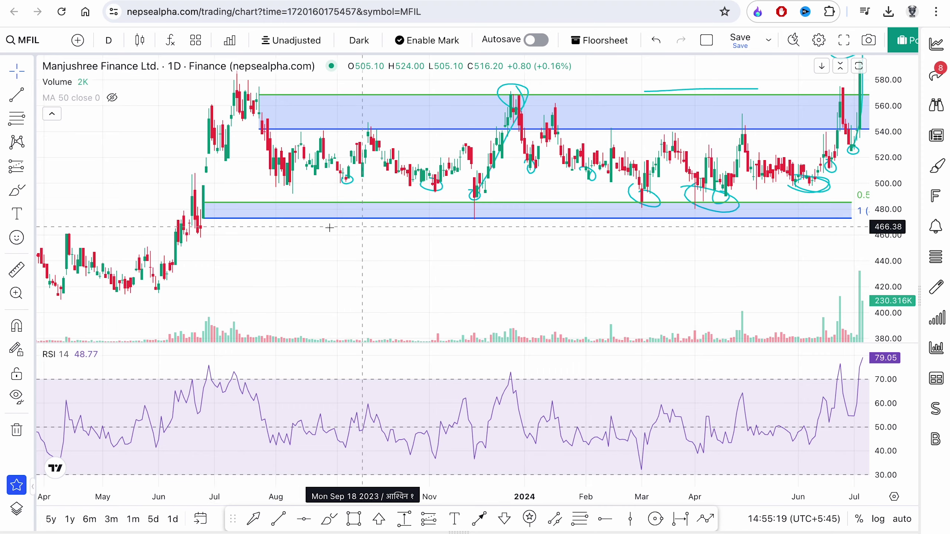
pyautogui.moveTo(249, 259)
pyautogui.mouseDown()
pyautogui.moveTo(338, 239)
pyautogui.moveTo(187, 233)
pyautogui.moveTo(149, 210)
pyautogui.mouseUp()
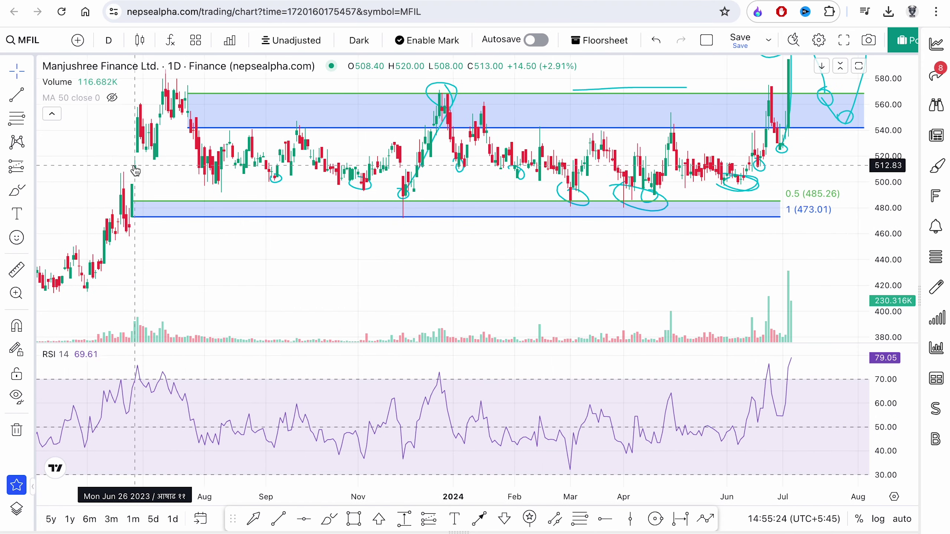
# - Examine MFIL's December 2023 low against the lower retracement zone, and check the 5.5% trigger column in the check list spreadsheet
pyautogui.click(138, 205)
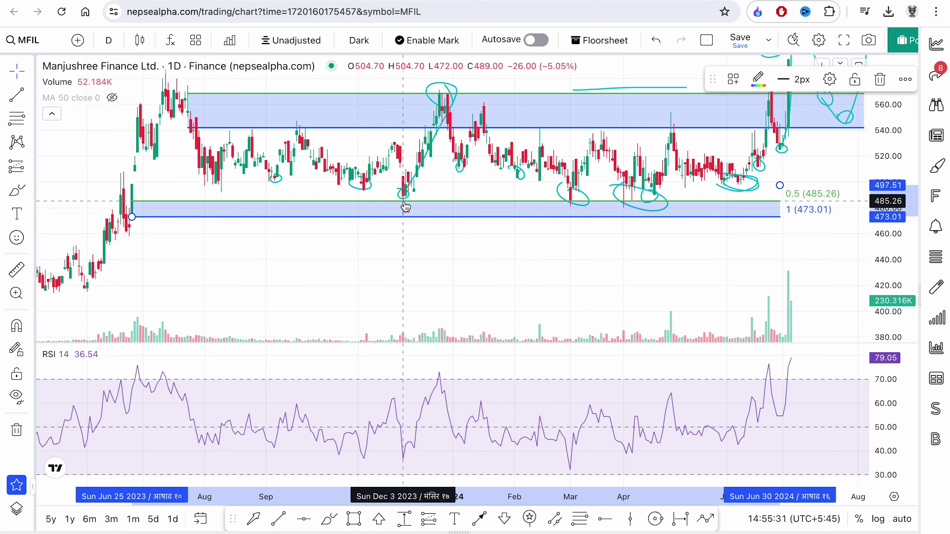
pyautogui.scroll(5, 405, 207)
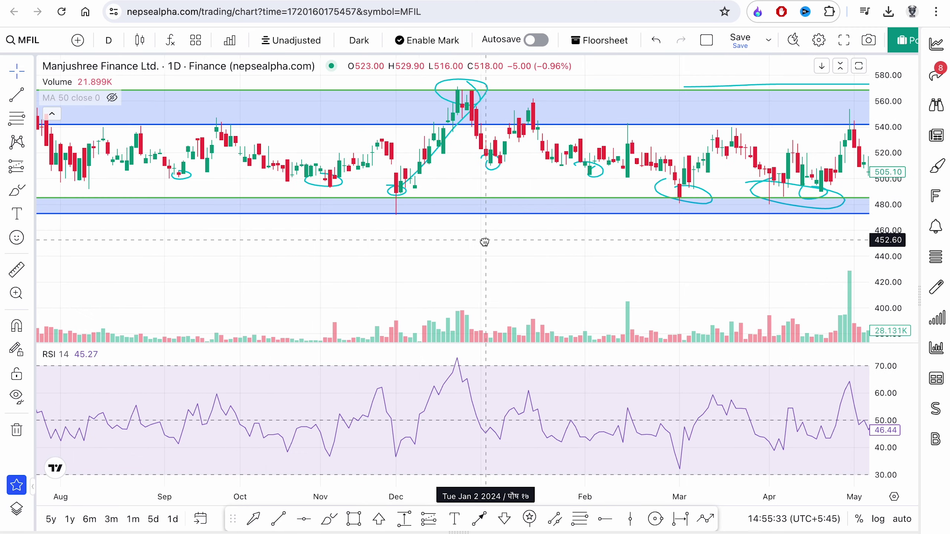
pyautogui.scroll(-3, 412, 219)
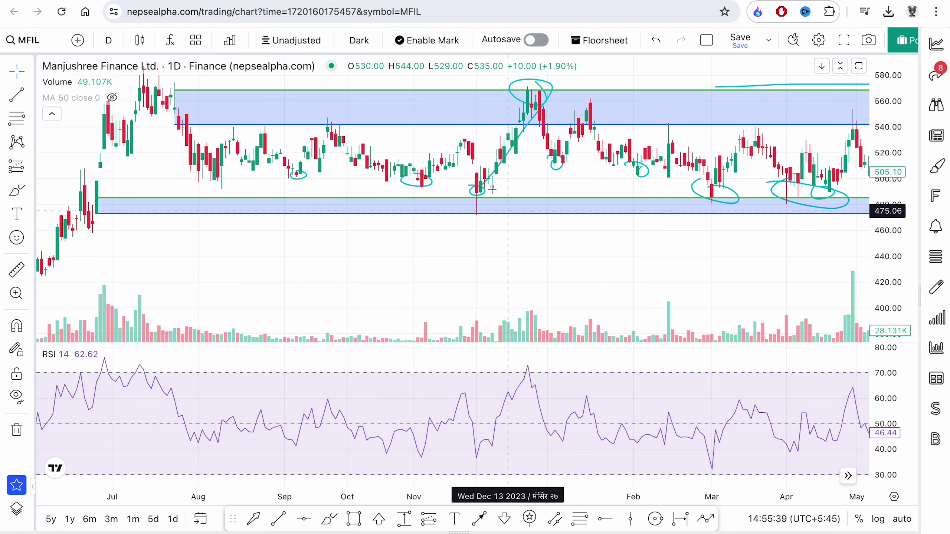
pyautogui.click(305, 1)
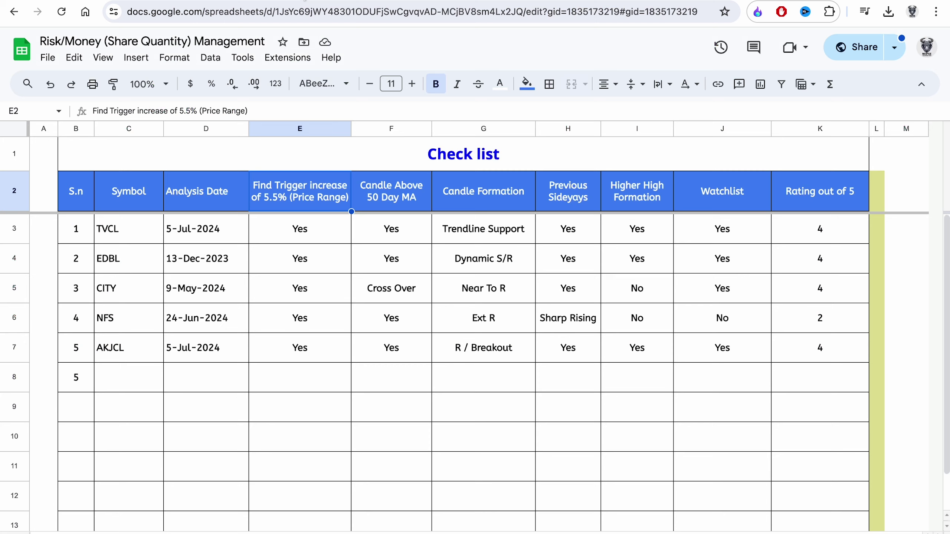
pyautogui.click(288, 378)
pyautogui.hotkey('ctrl', 'shift', 'Tab')
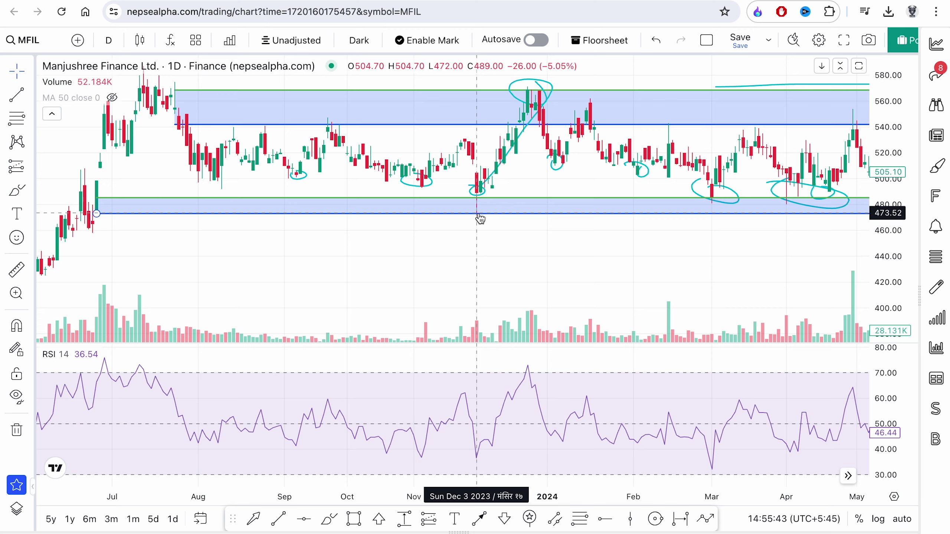
# - Examine MFIL's price action from early 2023 to July 2024 against the upper and lower retracement zones
pyautogui.moveTo(615, 236); pyautogui.dragTo(413, 243)
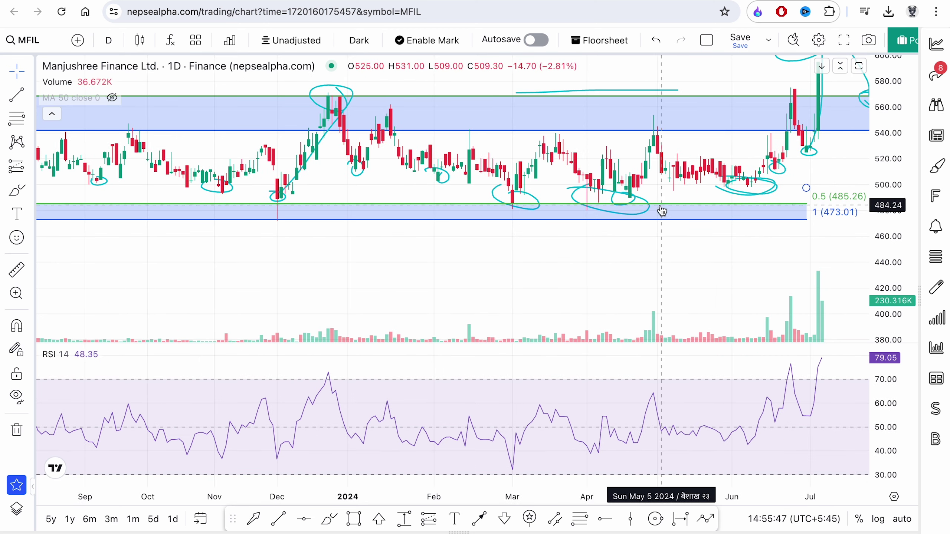
pyautogui.hscroll(4, 628, 206)
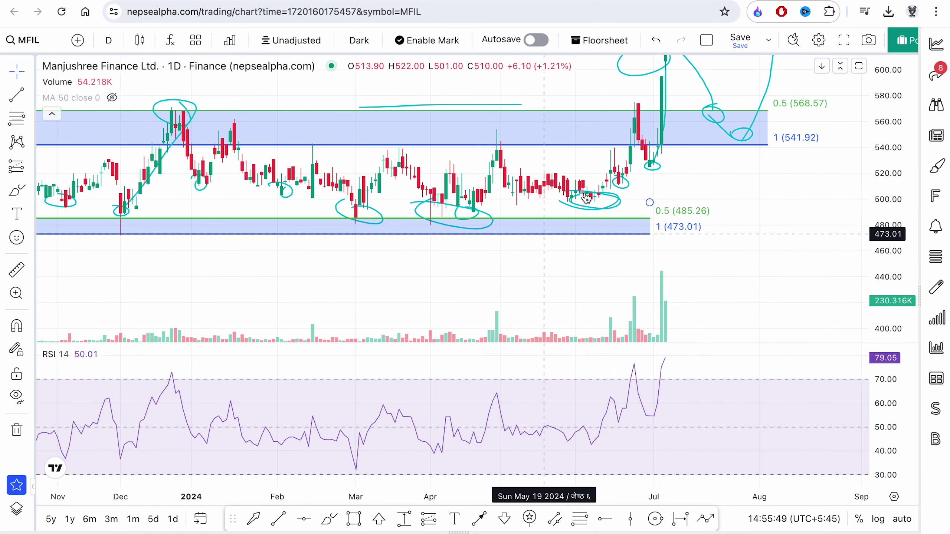
pyautogui.moveTo(226, 260); pyautogui.dragTo(259, 264)
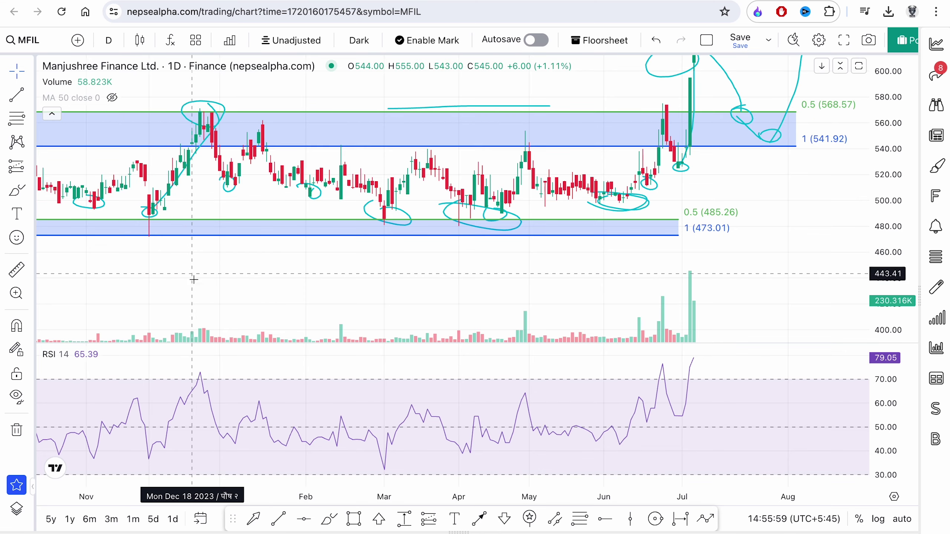
pyautogui.moveTo(195, 278); pyautogui.dragTo(823, 217)
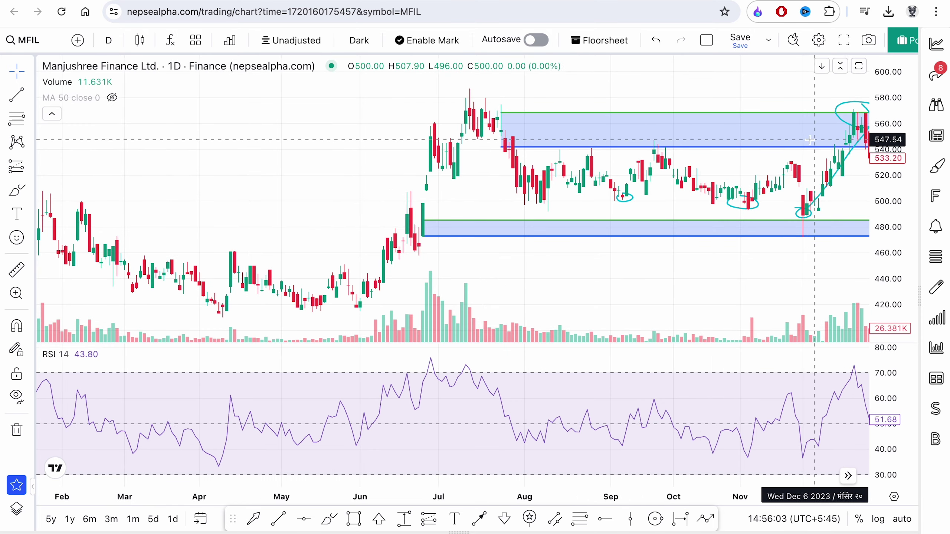
pyautogui.moveTo(815, 257); pyautogui.dragTo(601, 255)
pyautogui.moveTo(753, 191); pyautogui.dragTo(755, 237)
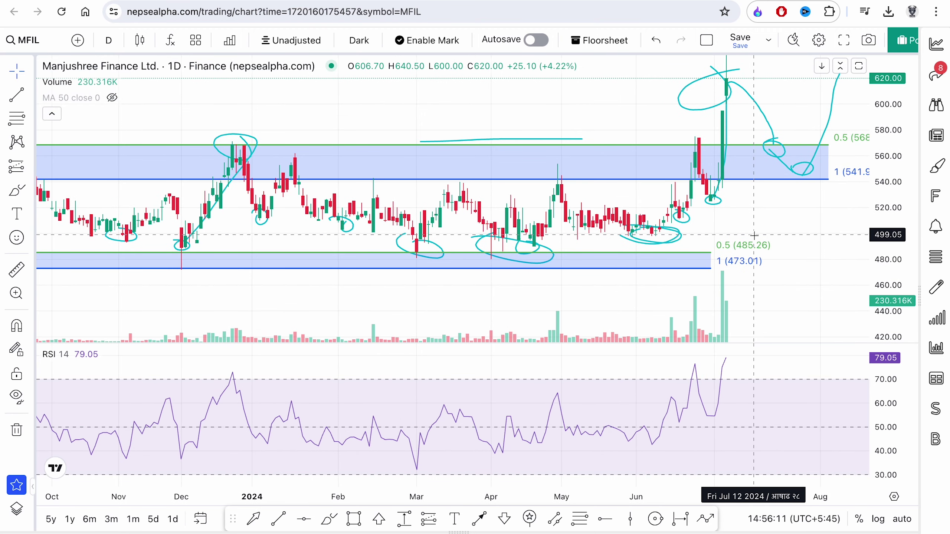
# - Review the check list's candle formation column, and highlight the YouTube Studio comment about support zones and TVCL's resistance area
pyautogui.hotkey('ctrl', 'Tab')
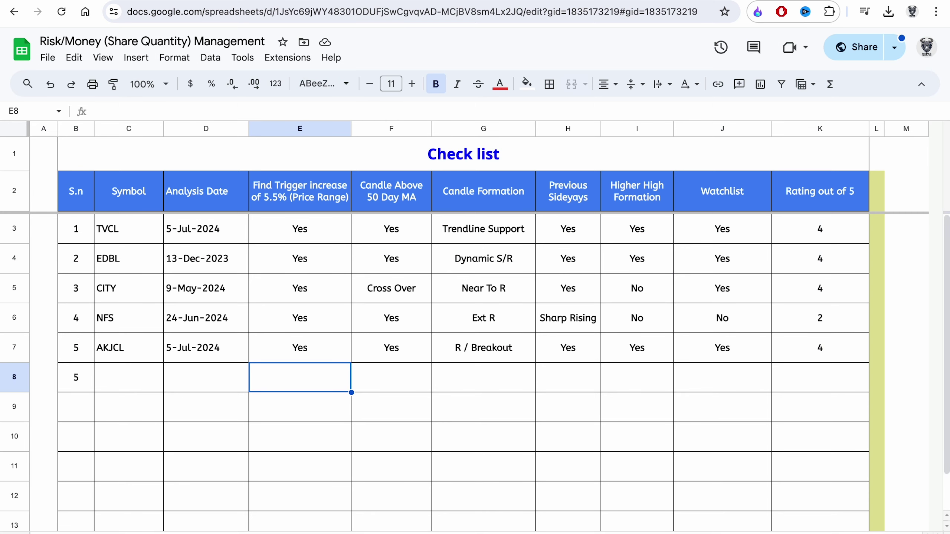
pyautogui.click(356, 143)
pyautogui.click(492, 387)
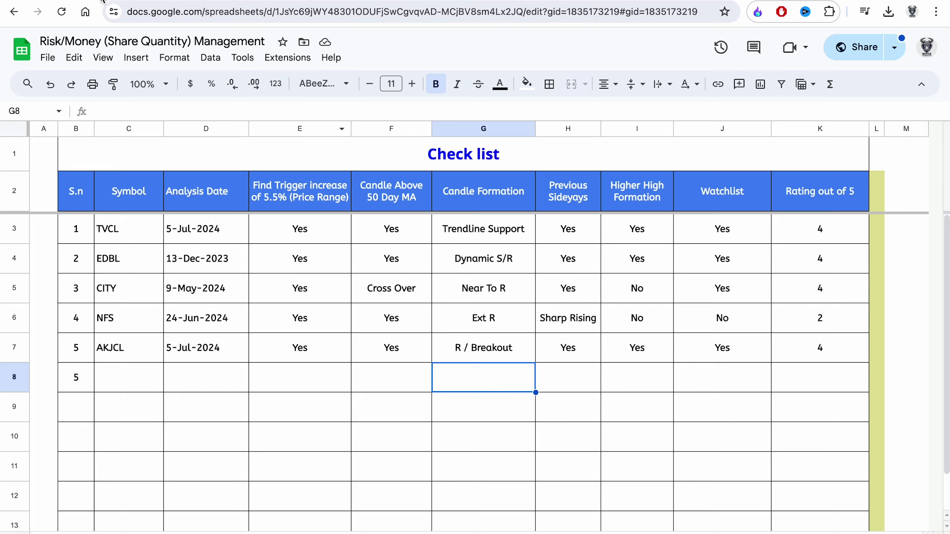
pyautogui.hotkey('ctrl', 'Tab')
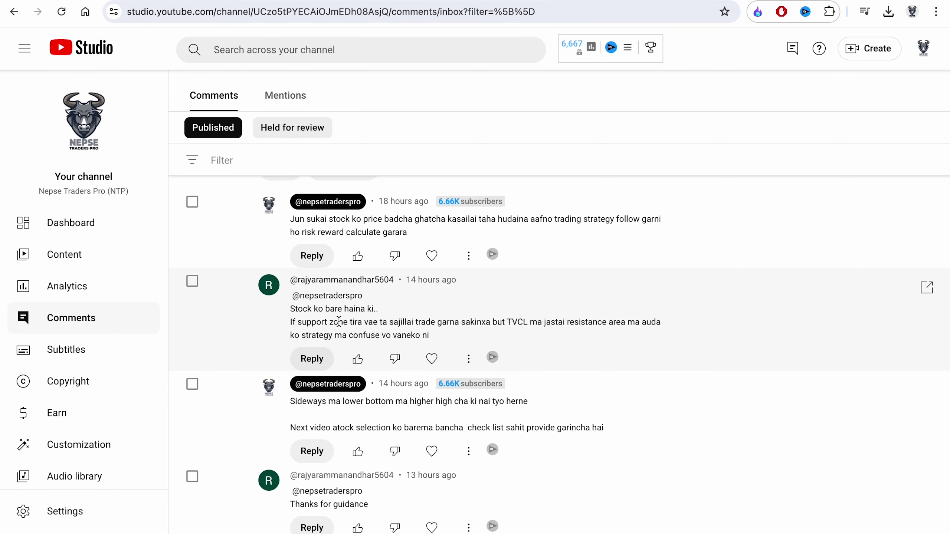
pyautogui.moveTo(338, 323); pyautogui.dragTo(549, 322)
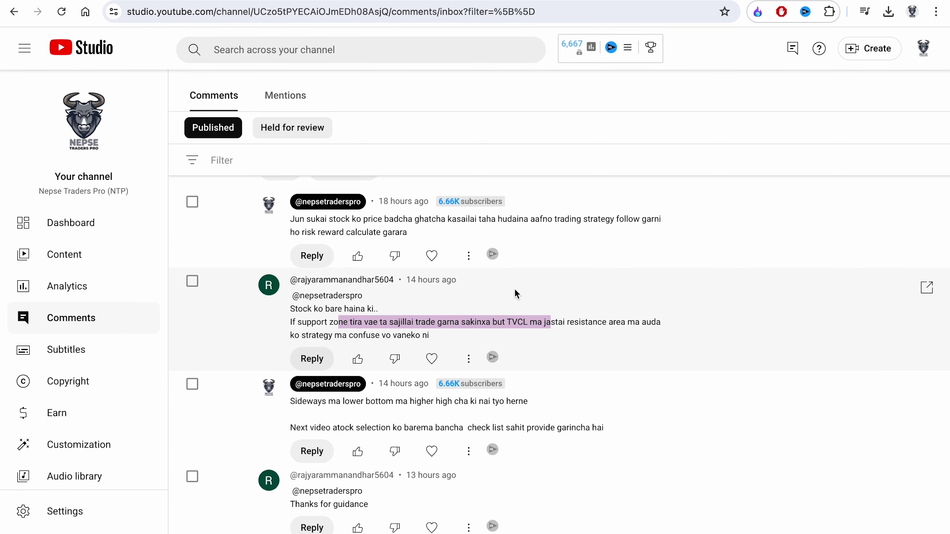
pyautogui.hotkey('ctrl', 'Tab')
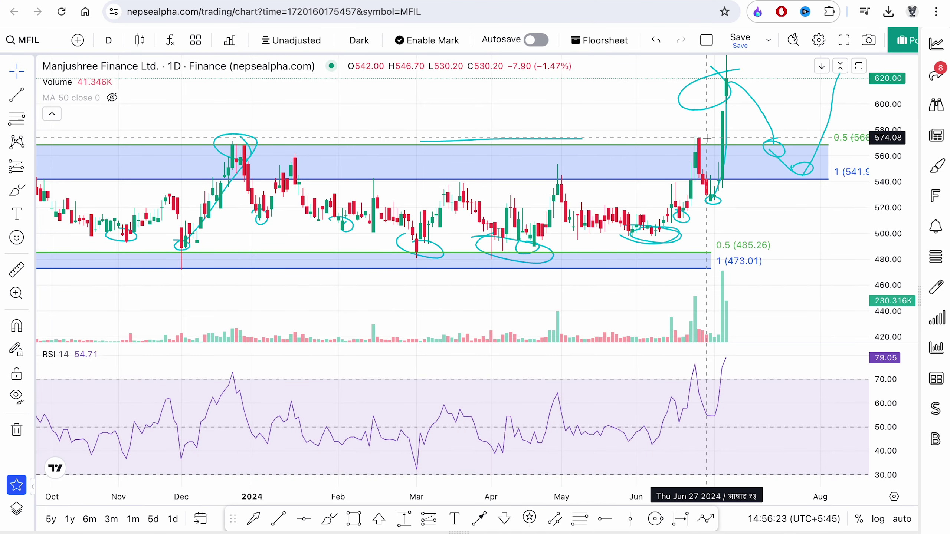
pyautogui.hotkey('ctrl', 'Tab')
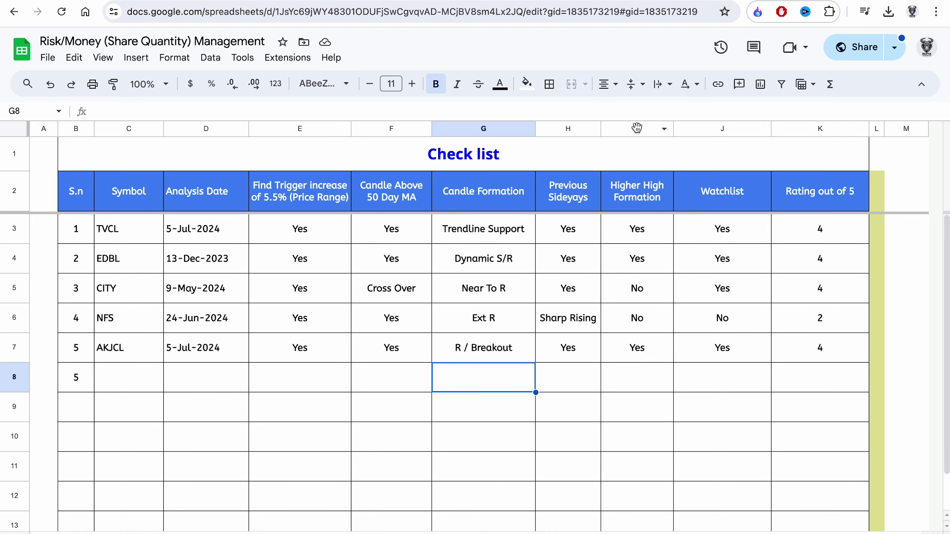
pyautogui.click(636, 128)
pyautogui.rightClick(636, 127)
pyautogui.click(678, 207)
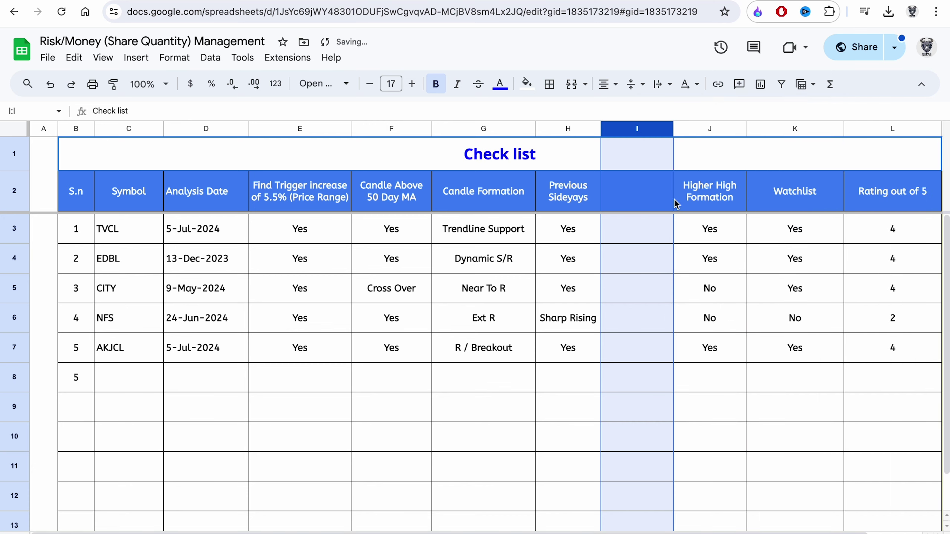
pyautogui.click(639, 202)
pyautogui.click(641, 232)
pyautogui.click(641, 200)
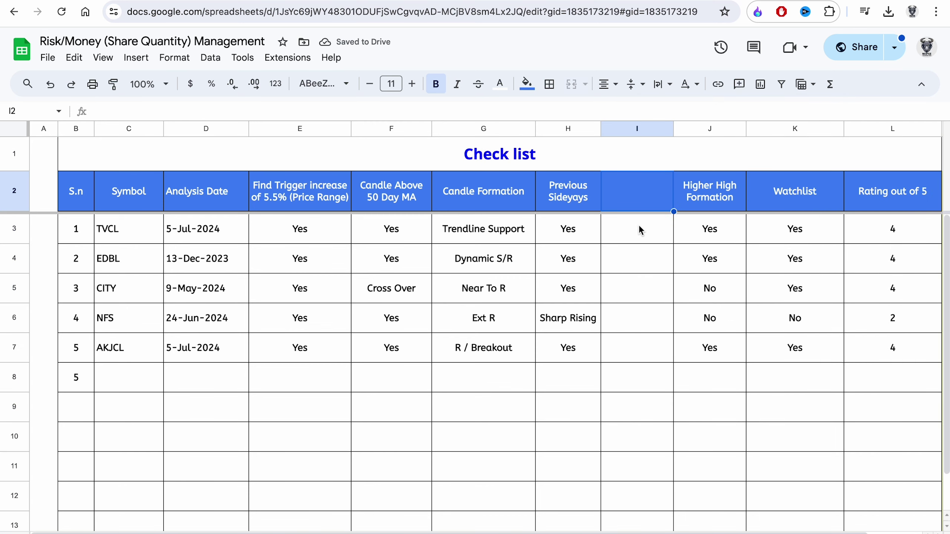
pyautogui.click(638, 224)
pyautogui.click(636, 261)
pyautogui.click(630, 204)
pyautogui.hotkey('ctrl', 'alt', '-')
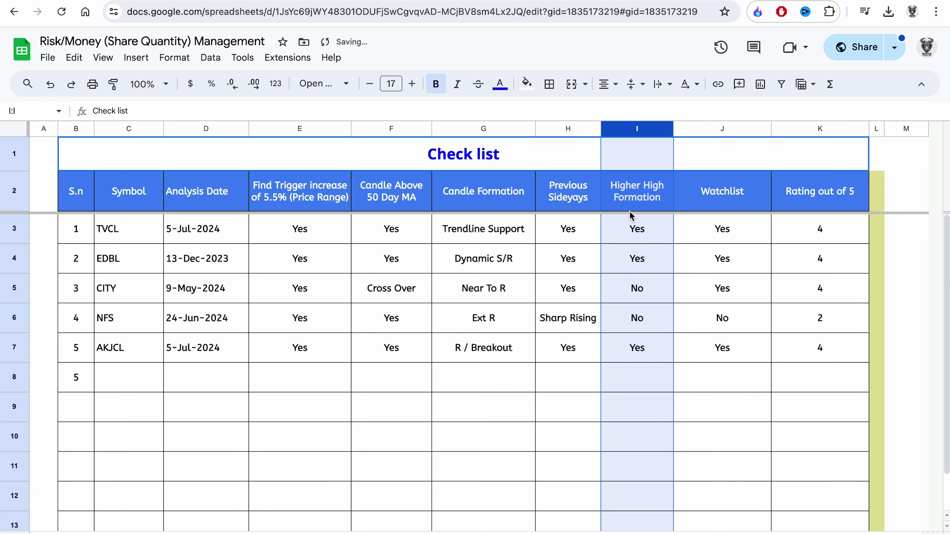
pyautogui.click(529, 377)
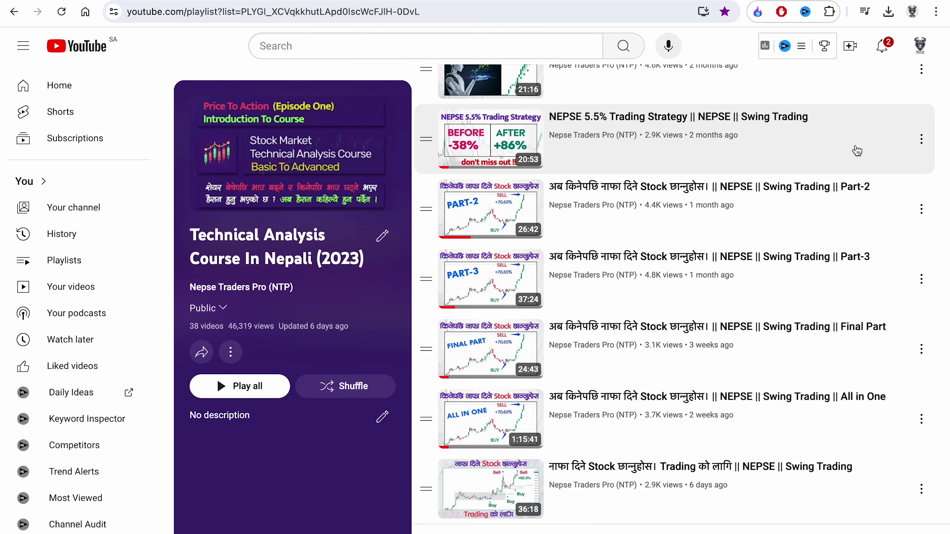
# - Look through the videos in the YouTube playlist Technical Analysis Course In Nepali (2023)
pyautogui.scroll(6, 856, 150)
pyautogui.scroll(-6, 850, 229)
pyautogui.scroll(10, 849, 233)
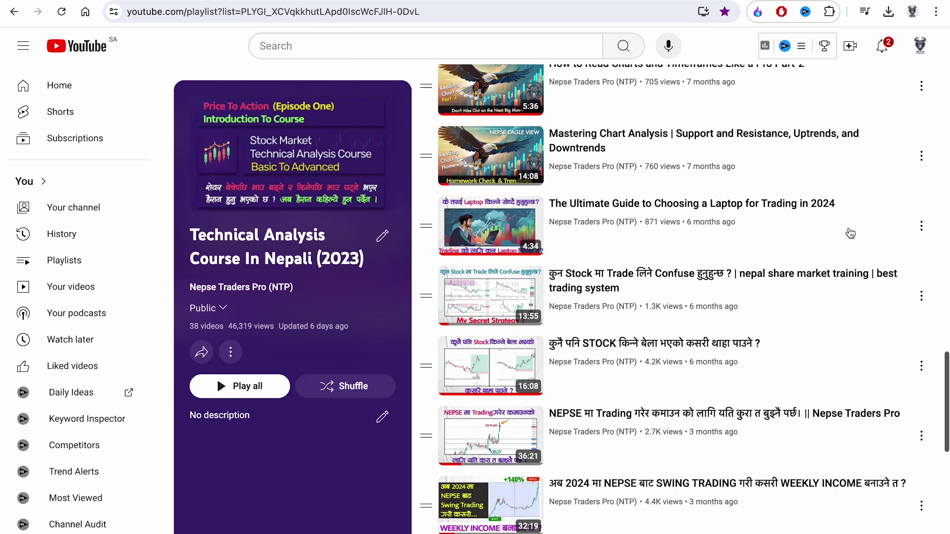
pyautogui.scroll(10, 850, 233)
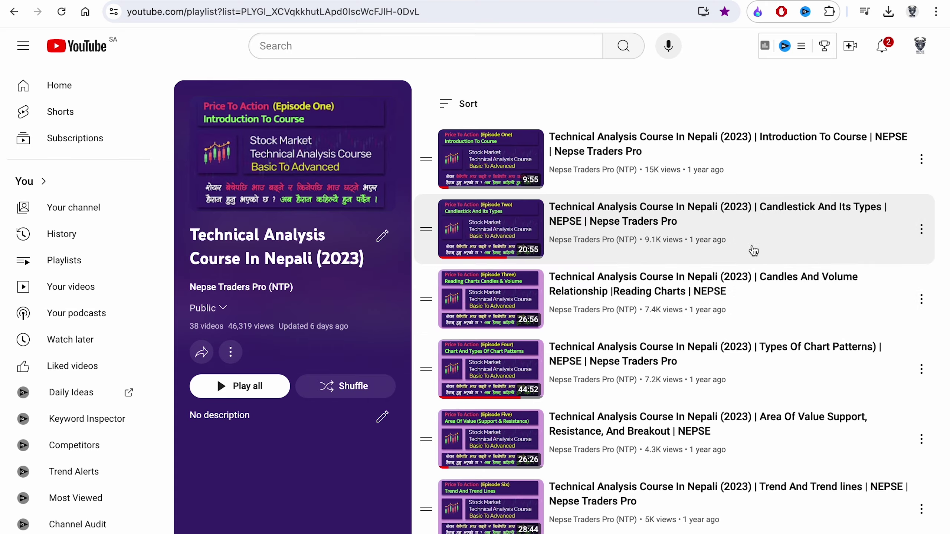
pyautogui.scroll(-5, 753, 251)
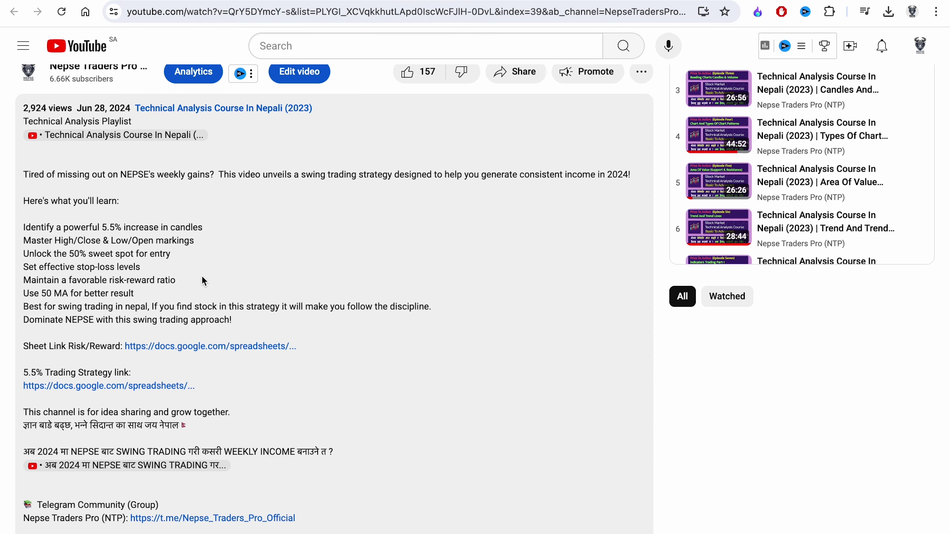
# - Review the swing trading video's description, covering the strategy sheet links and the highlighted Telegram Community (Group) heading
pyautogui.scroll(-12, 201, 281)
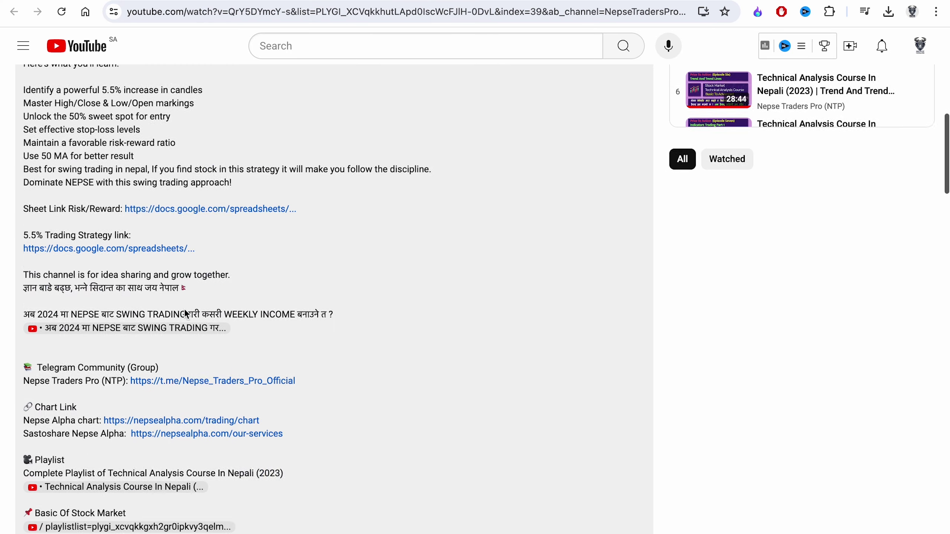
pyautogui.scroll(6, 195, 313)
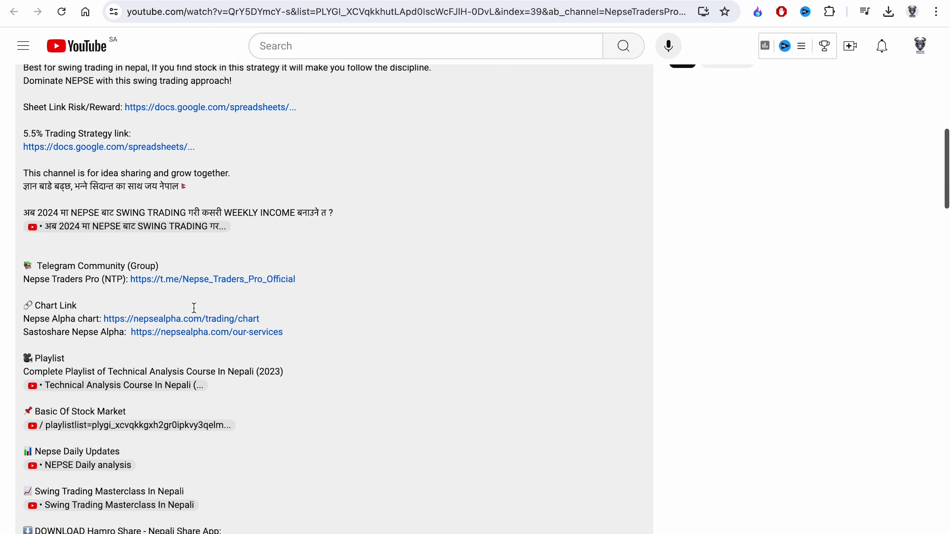
pyautogui.moveTo(173, 309); pyautogui.dragTo(64, 304)
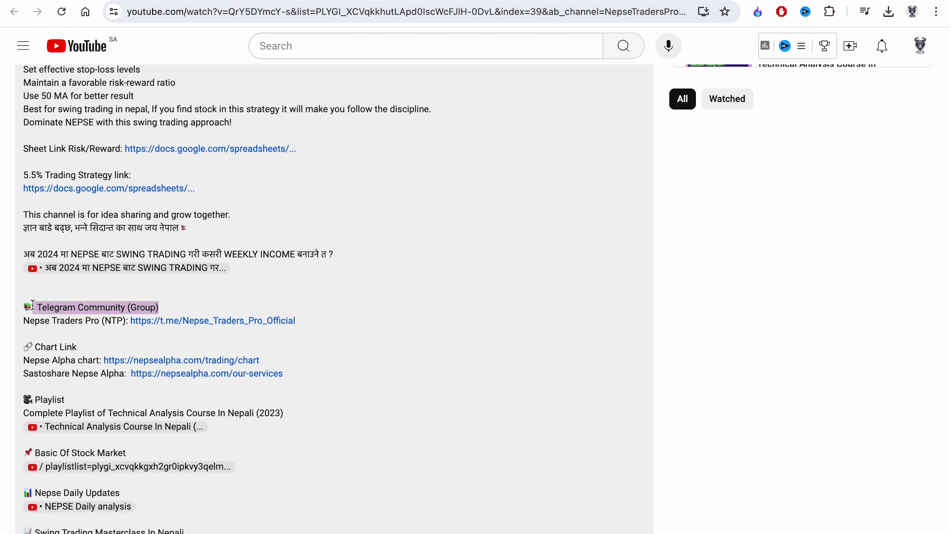
pyautogui.click(322, 331)
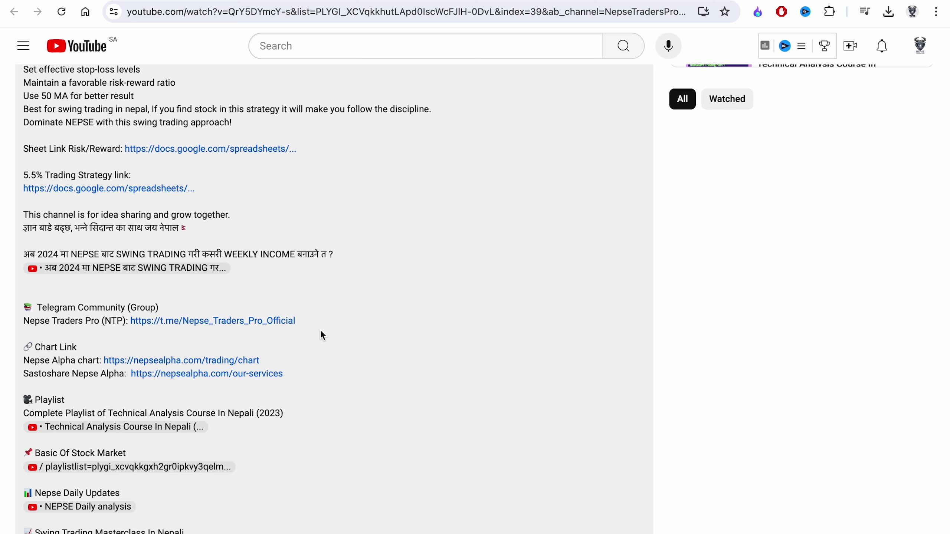
pyautogui.scroll(6, 408, 260)
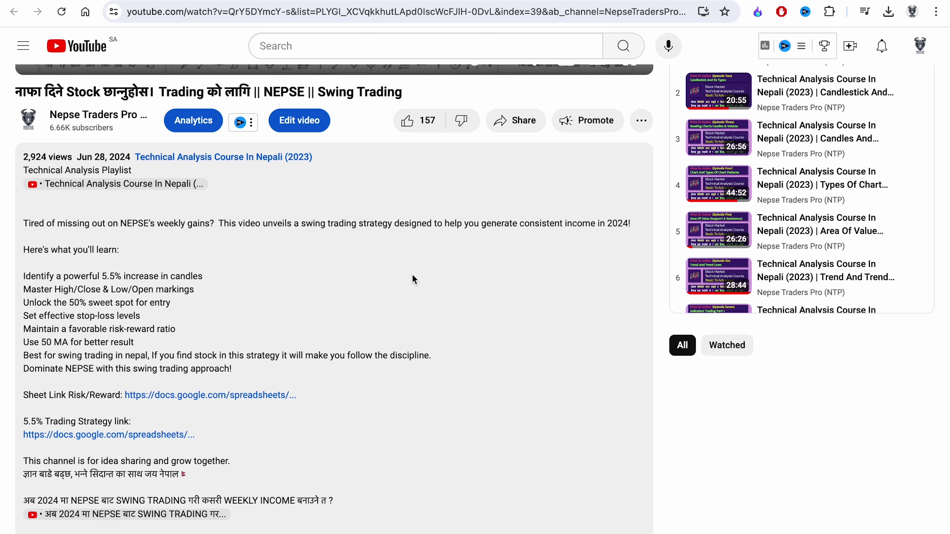
pyautogui.hotkey('ctrl', 'Tab')
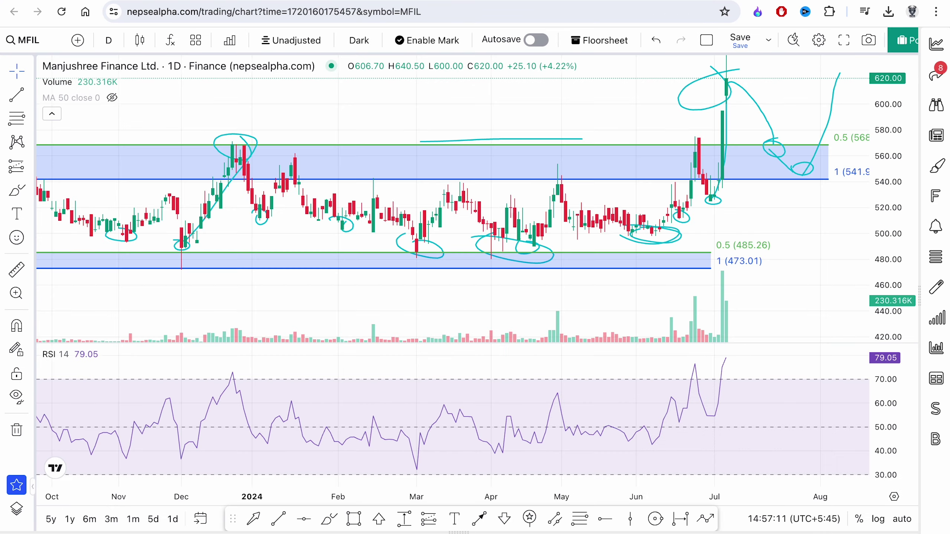
pyautogui.hotkey('ctrl', 'Tab')
pyautogui.hotkey('ctrl', 'Tab')
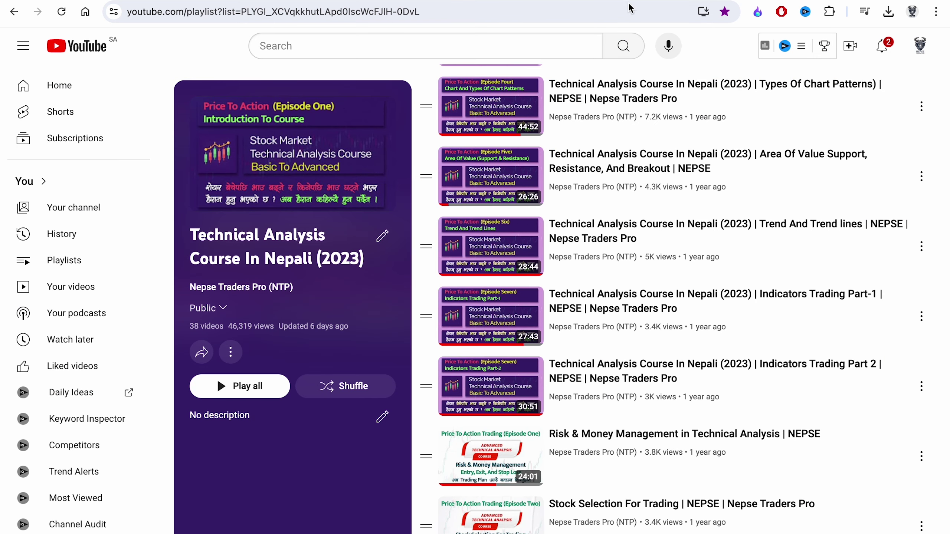
pyautogui.hotkey('ctrl', 'Tab')
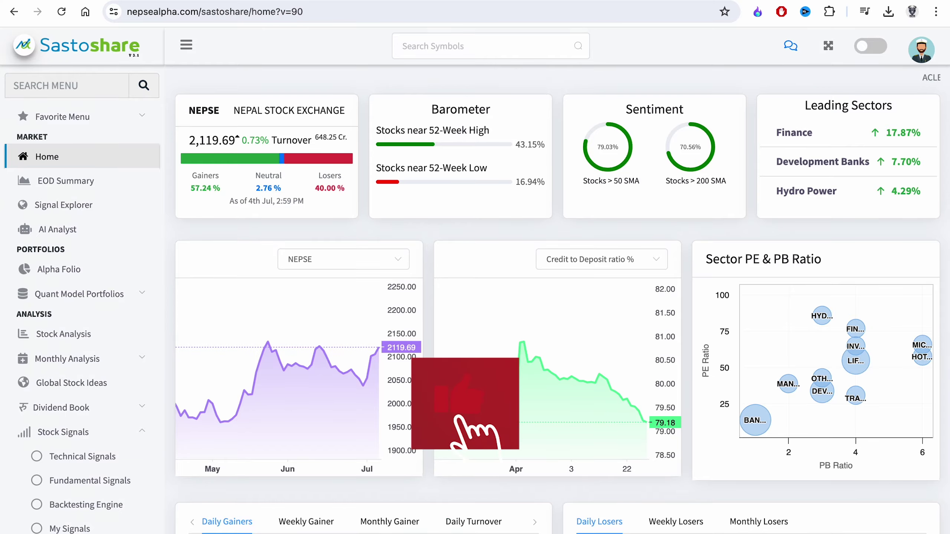
pyautogui.hotkey('ctrl', 'Tab')
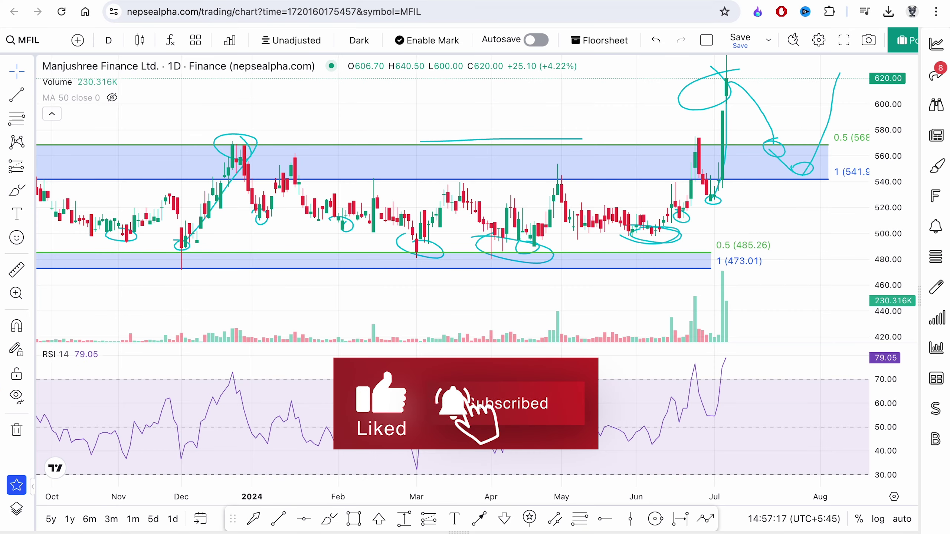